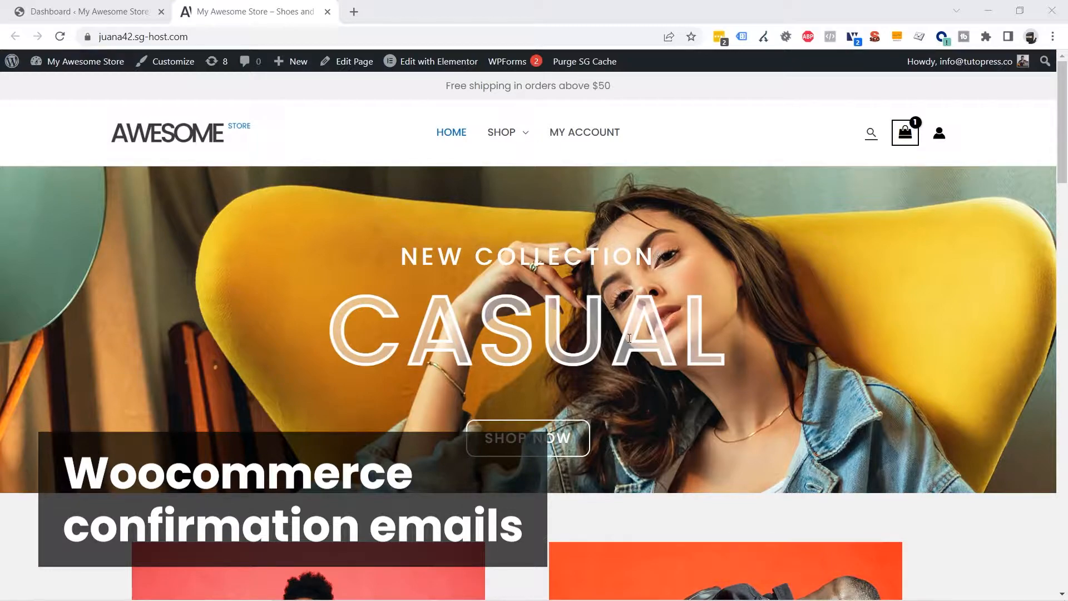
Go from the admin dashboard to WooCommerce Settings and its Emails tab
left_click(91, 13)
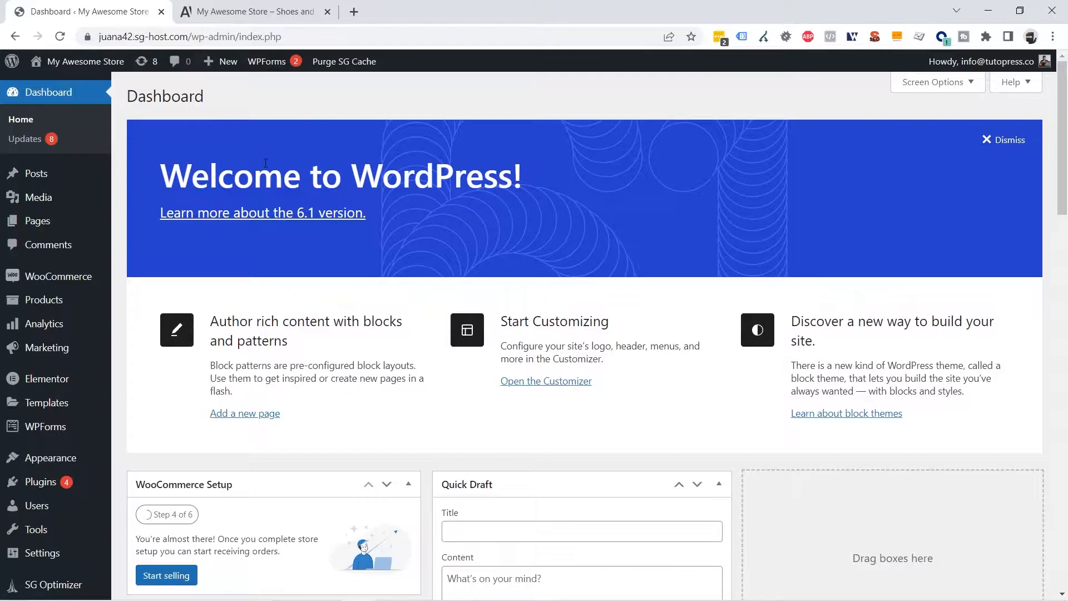
mouse_move(62, 277)
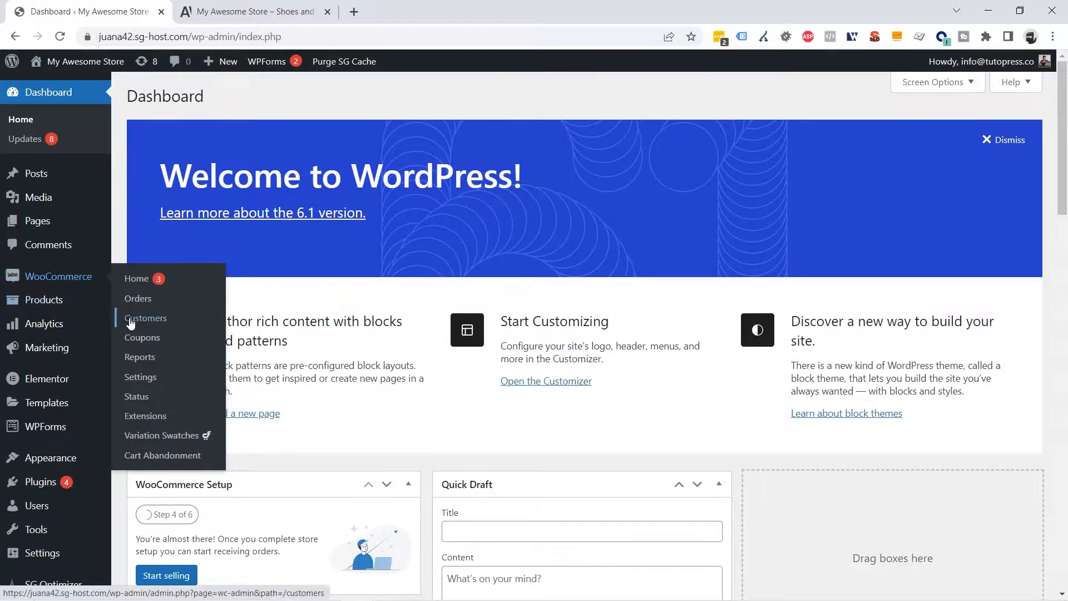
left_click(166, 383)
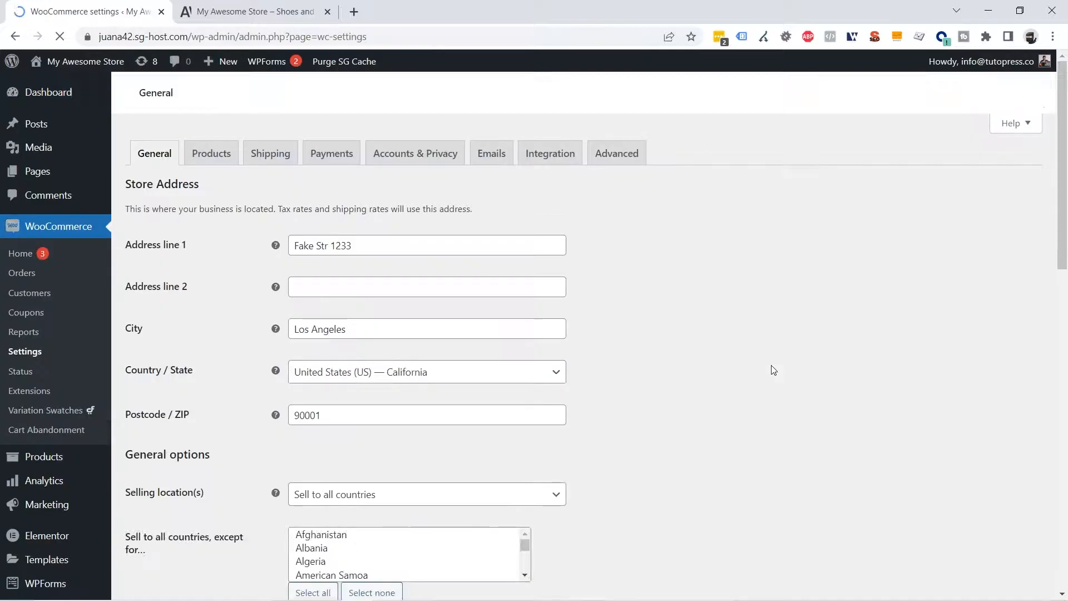
left_click(494, 184)
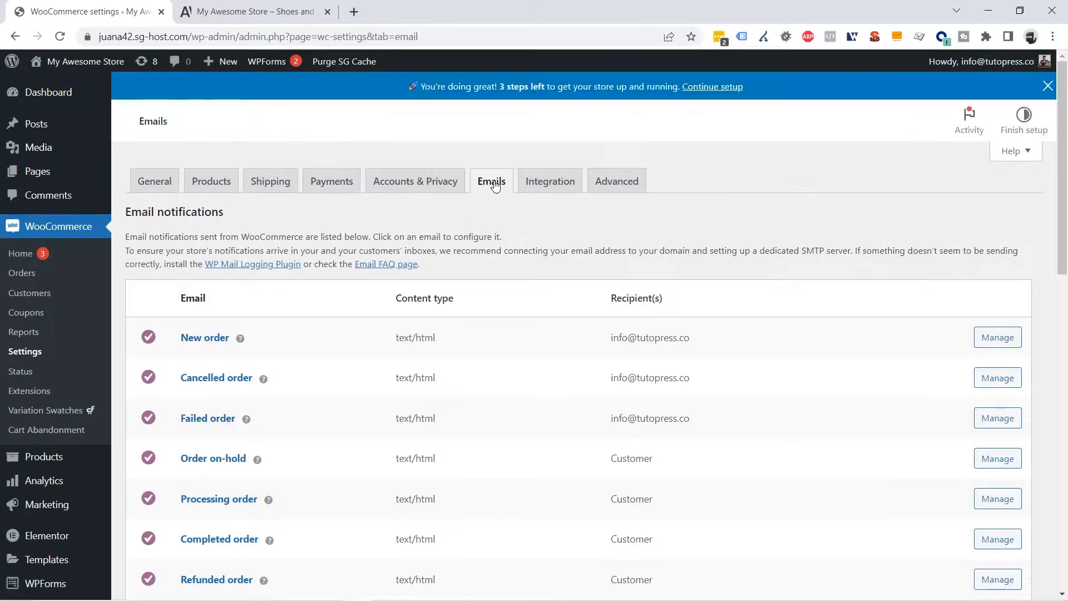
scroll(494, 184, "down", 3)
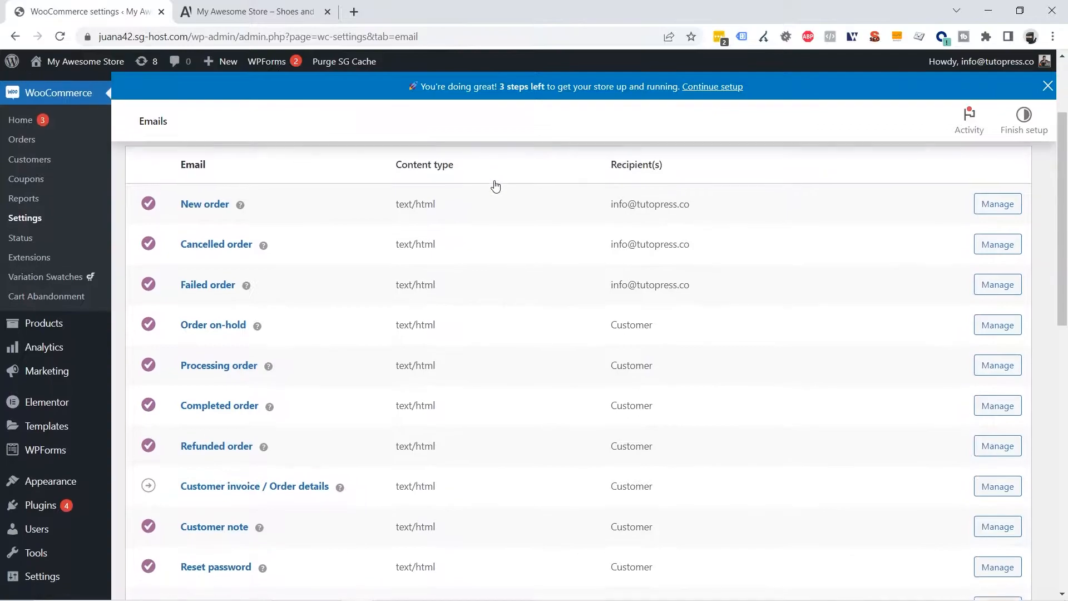
scroll(365, 255, "up", 3)
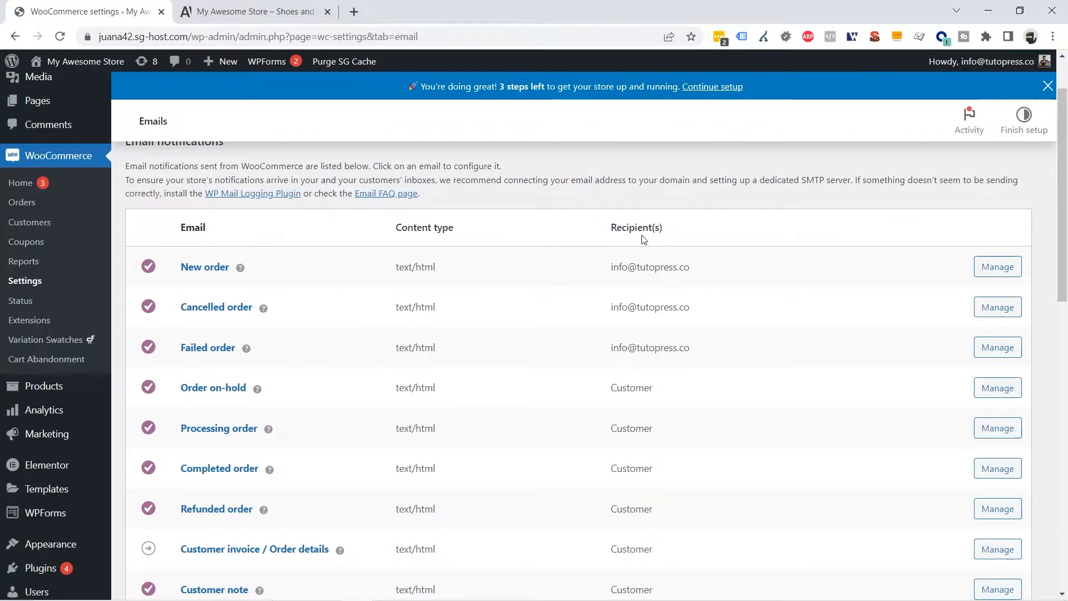
left_click_drag(722, 359, 179, 265)
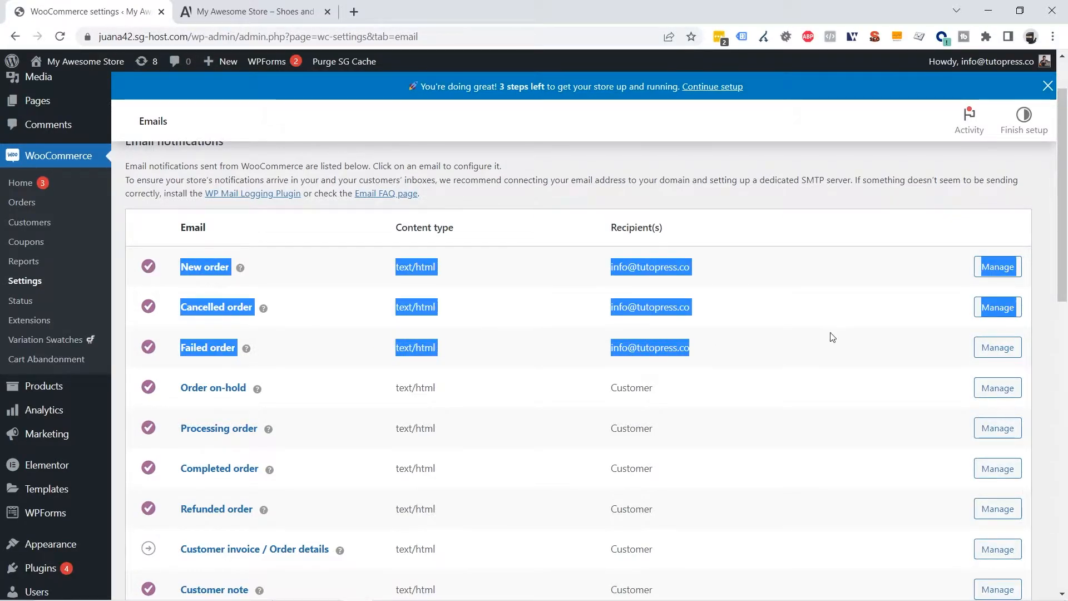
left_click(730, 357)
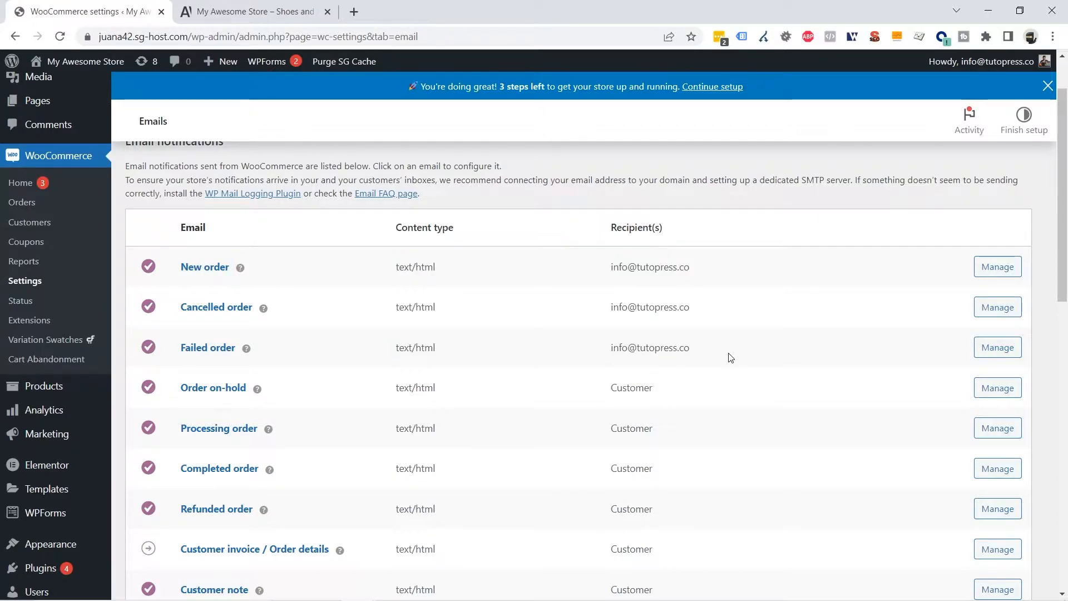
scroll(730, 356, "down", 3)
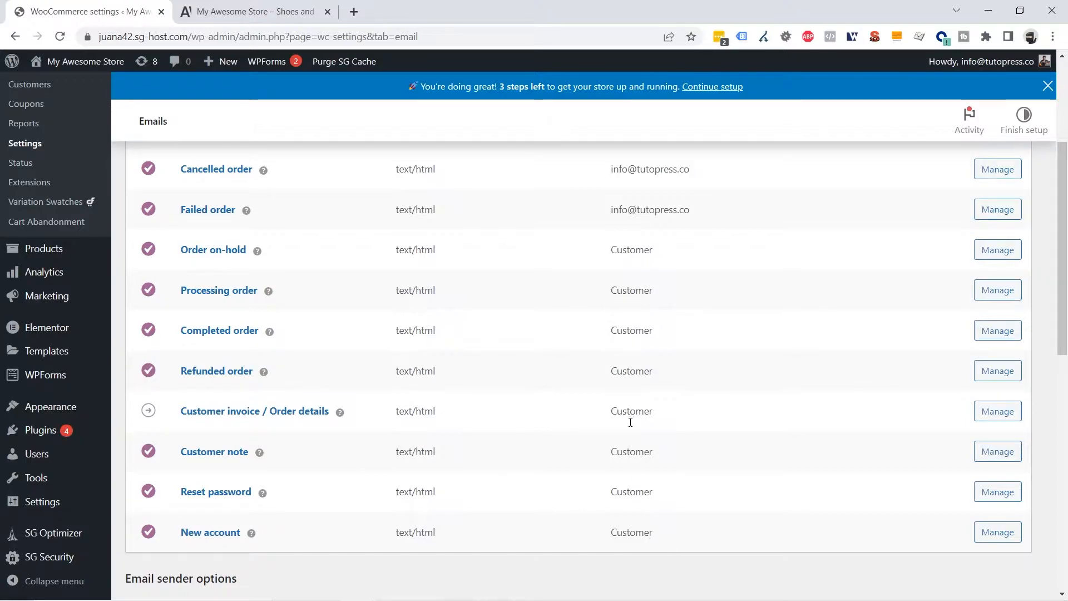
scroll(830, 223, "up", 2)
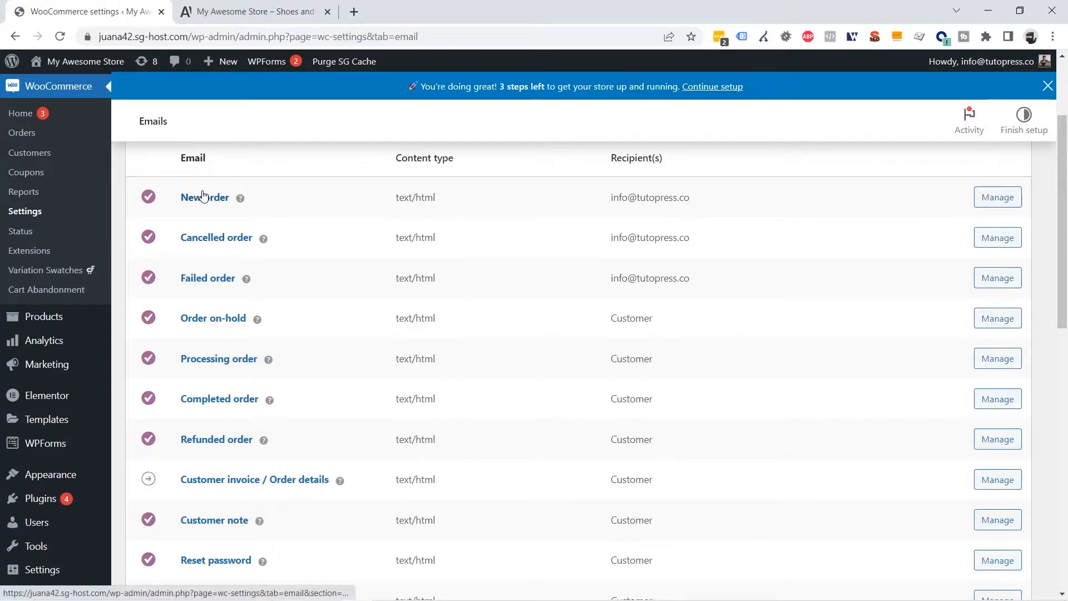
Append a second address to the New order email's Recipient(s) field and save the change
left_click(1000, 202)
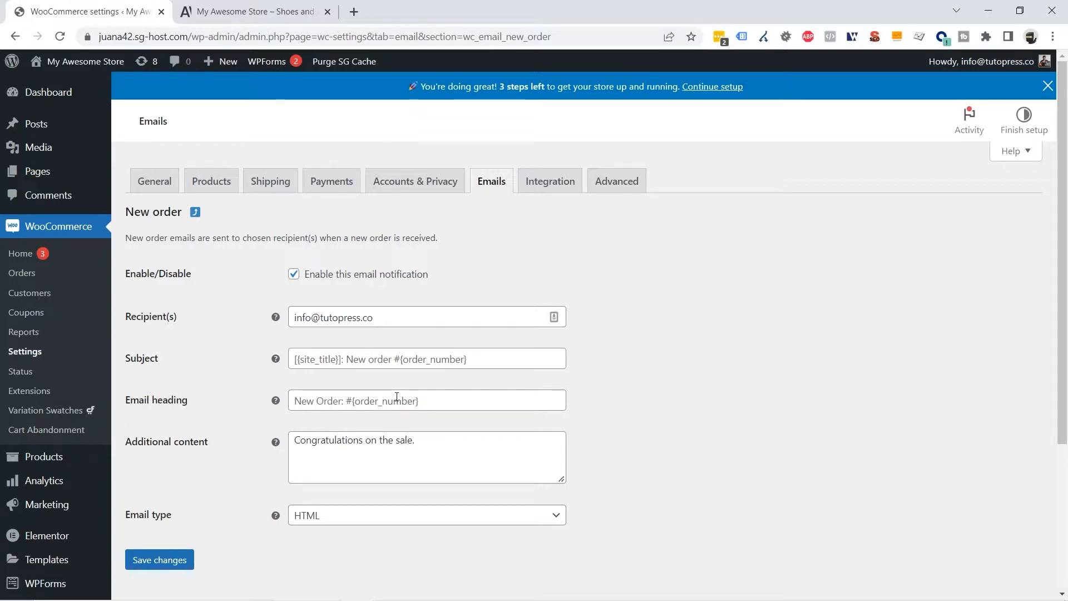
left_click(399, 317)
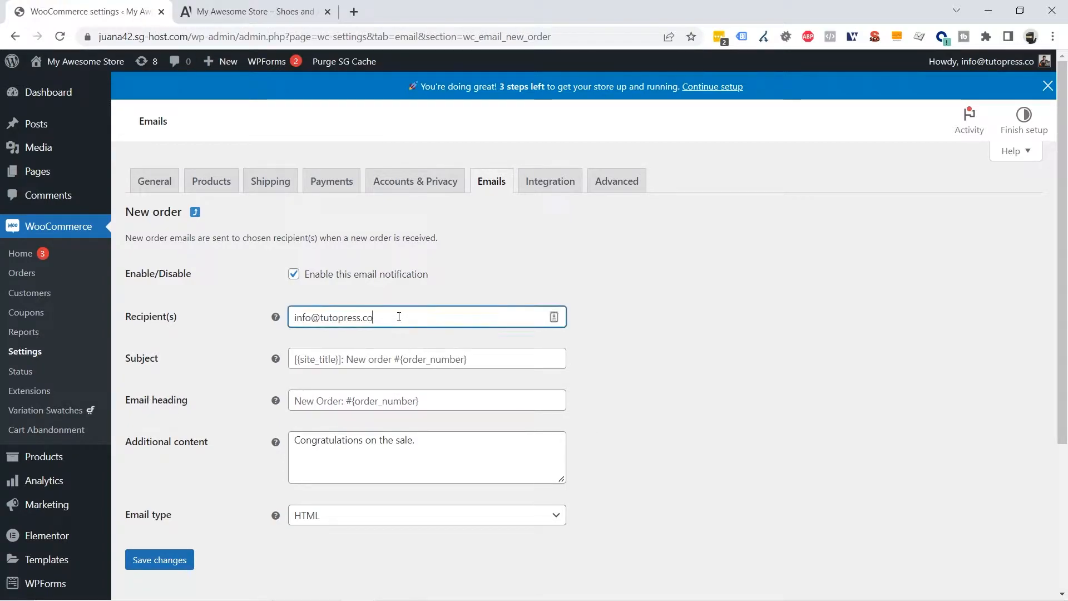
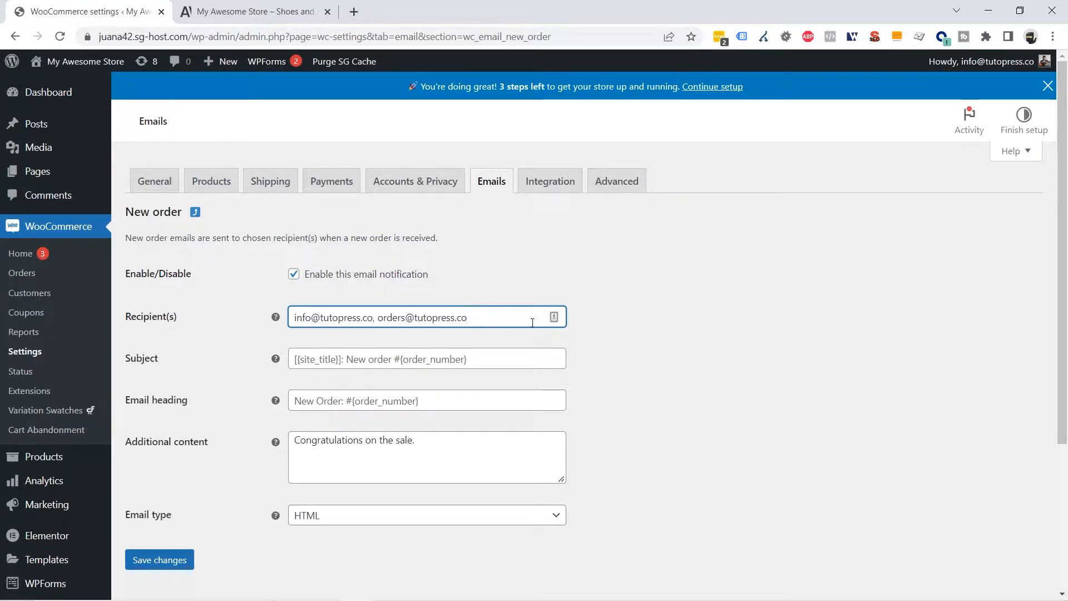
scroll(278, 473, "down", 1)
left_click(160, 491)
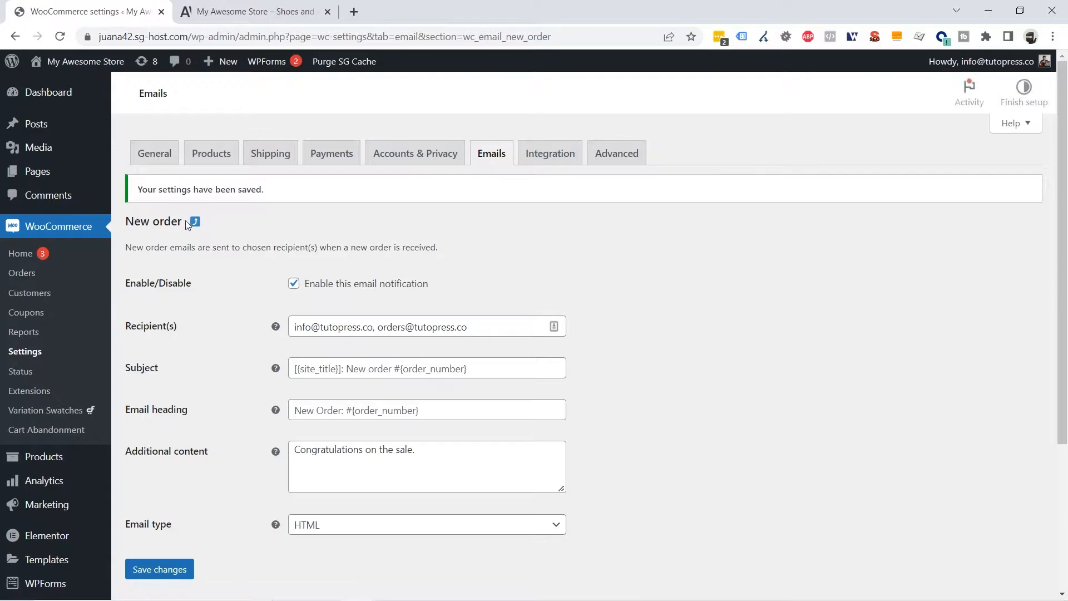
left_click(195, 250)
Scroll down to the Email sender options and point out the From name setting
scroll(641, 300, "down", 2)
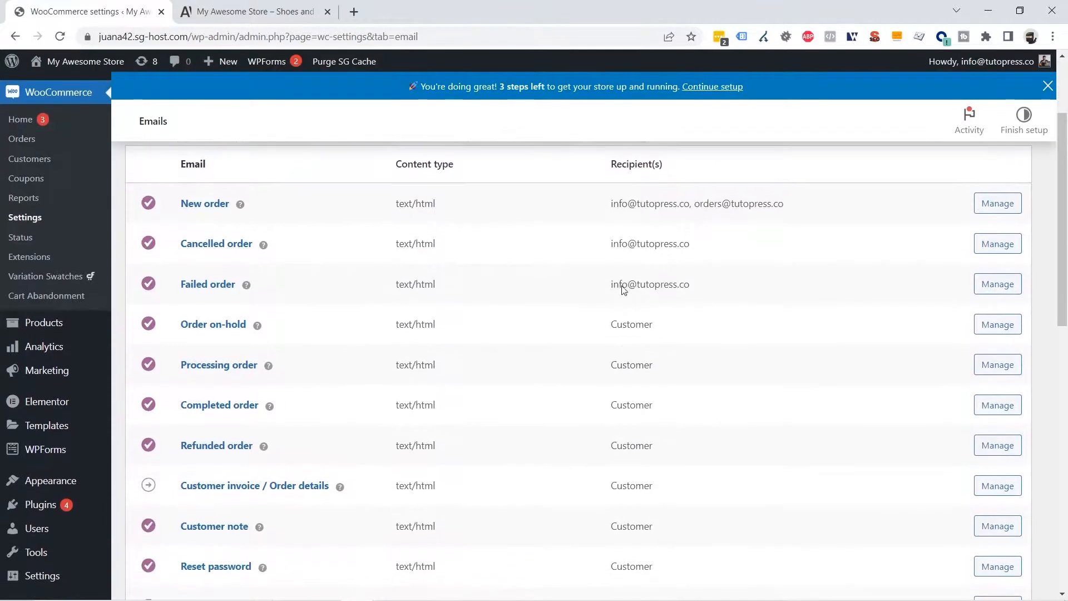
scroll(527, 305, "down", 2)
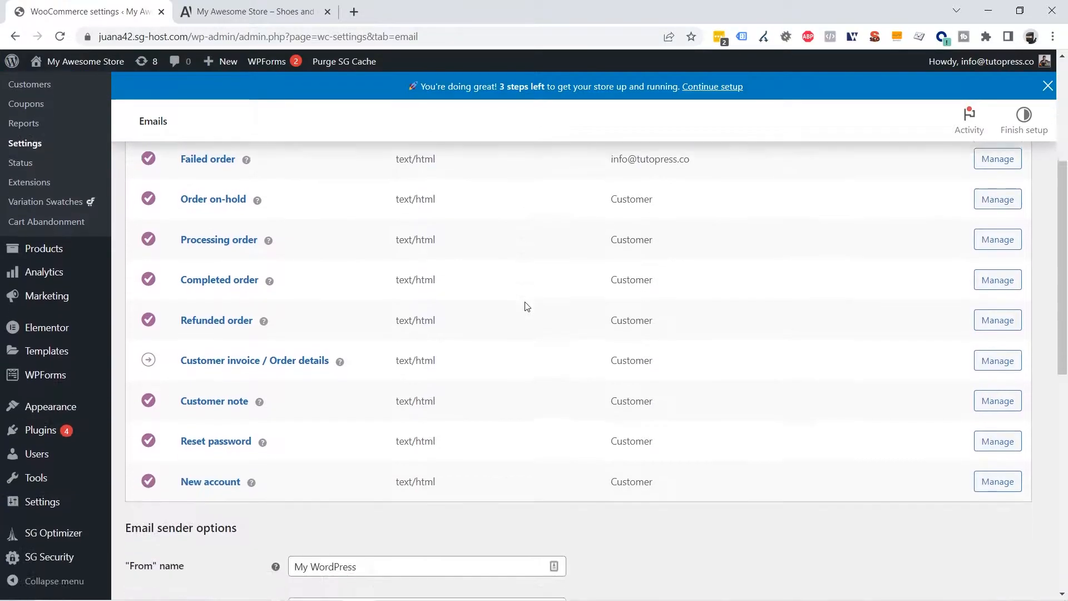
scroll(527, 305, "down", 4)
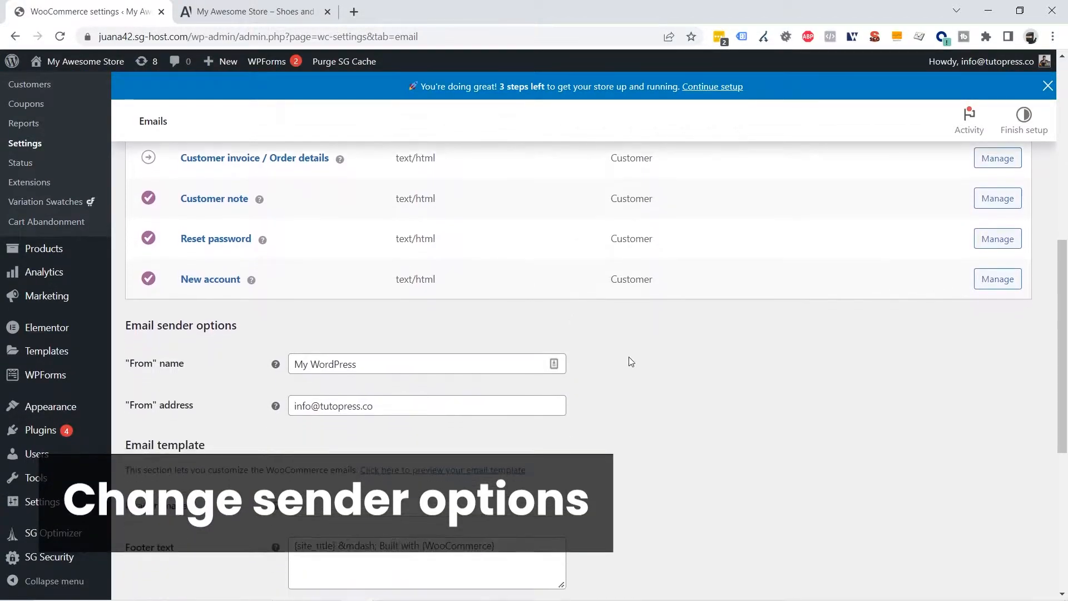
scroll(629, 361, "down", 1)
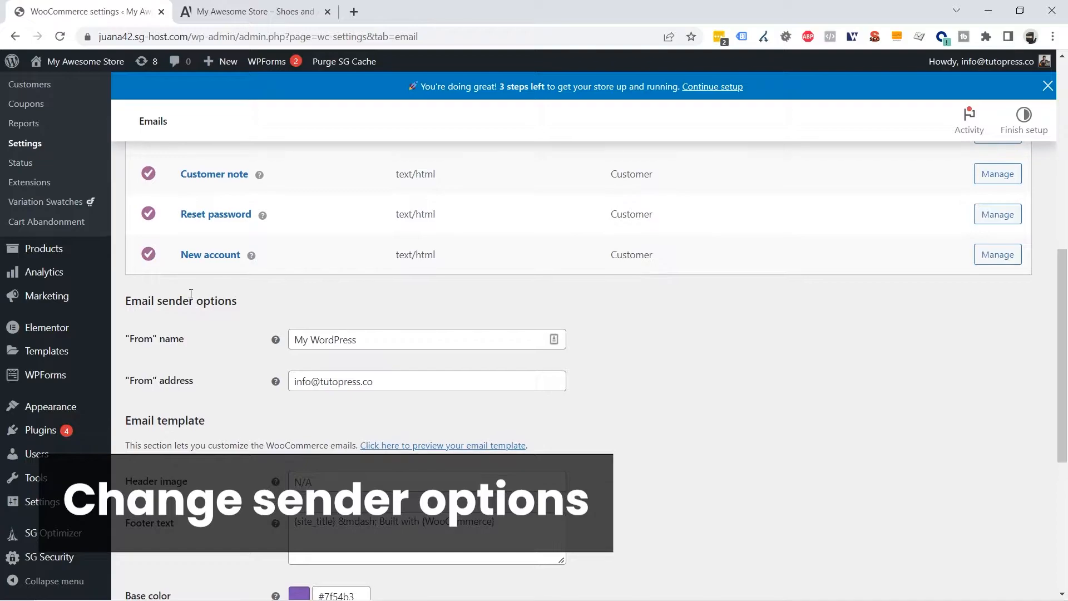
left_click_drag(130, 340, 201, 340)
left_click(118, 328)
left_click_drag(125, 339, 190, 341)
Select the current From name 'My WordPress', move to the From address, and scroll on
double_click(376, 340)
left_click(386, 339)
left_click_drag(394, 339, 268, 341)
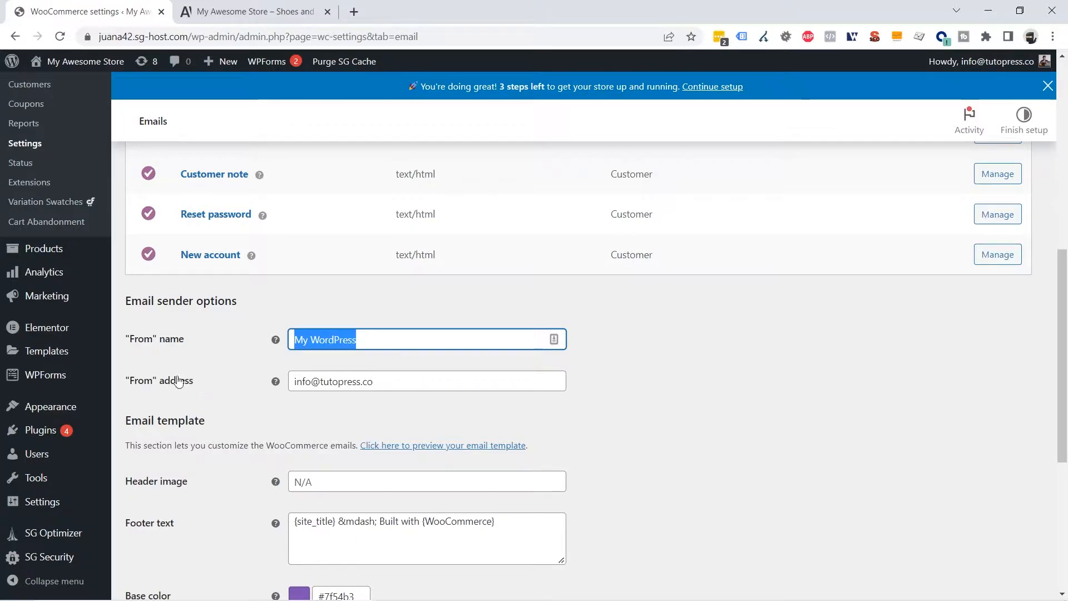
key("Tab")
scroll(677, 365, "down", 1)
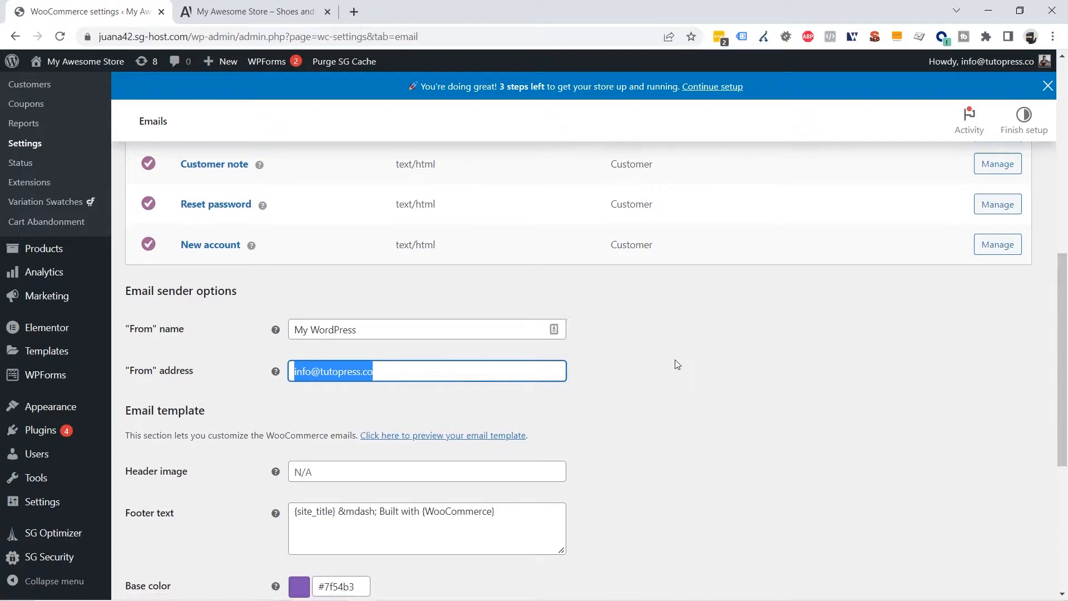
scroll(677, 364, "down", 3)
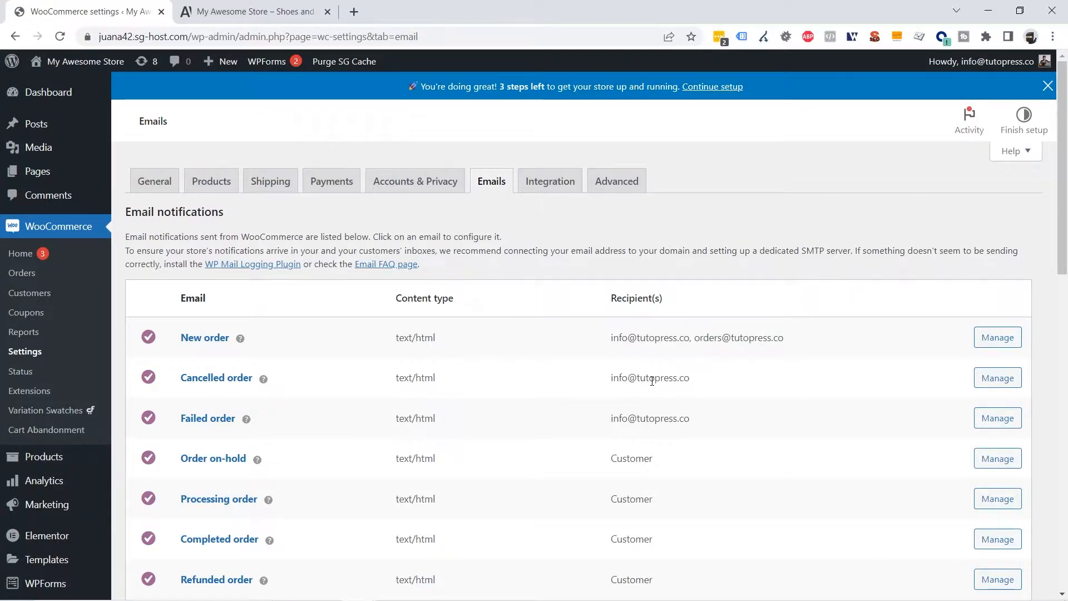
scroll(645, 384, "down", 4)
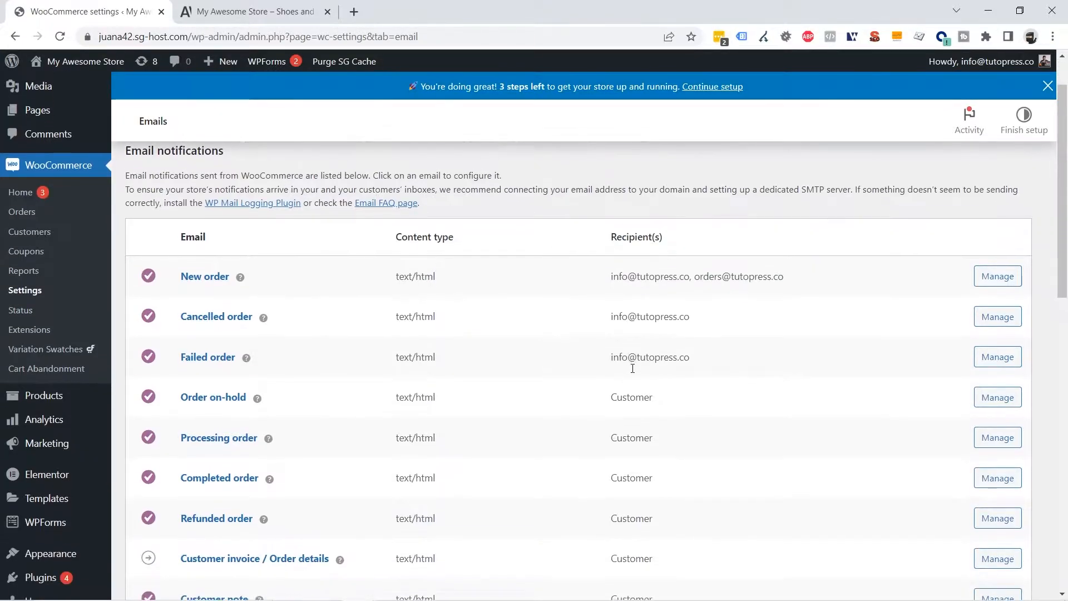
Install and activate the Email Log plugin via a plugin search, then switch to the storefront
mouse_move(41, 432)
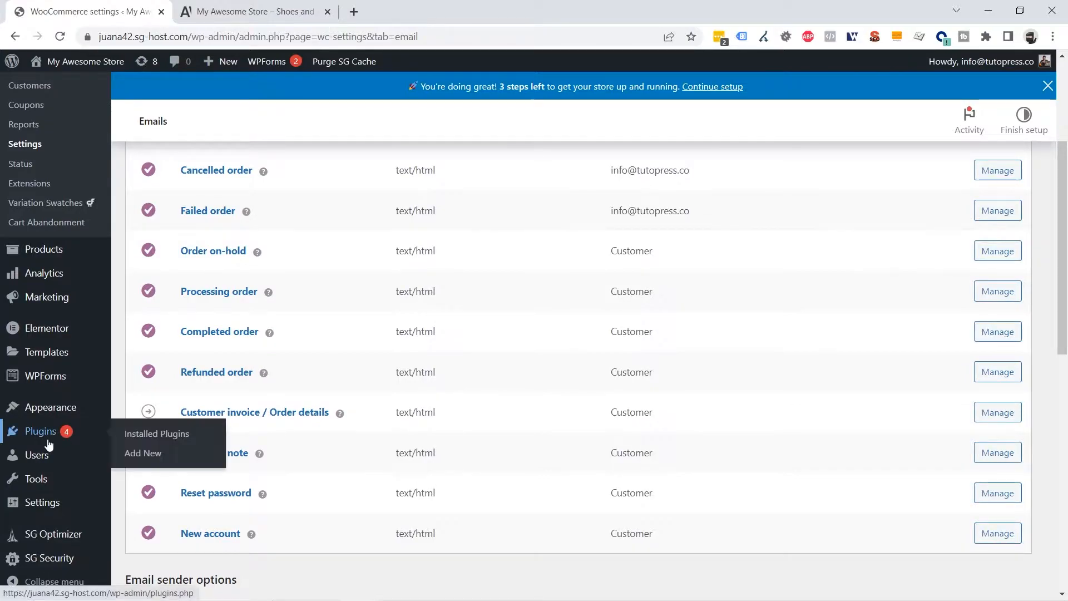
left_click(159, 453)
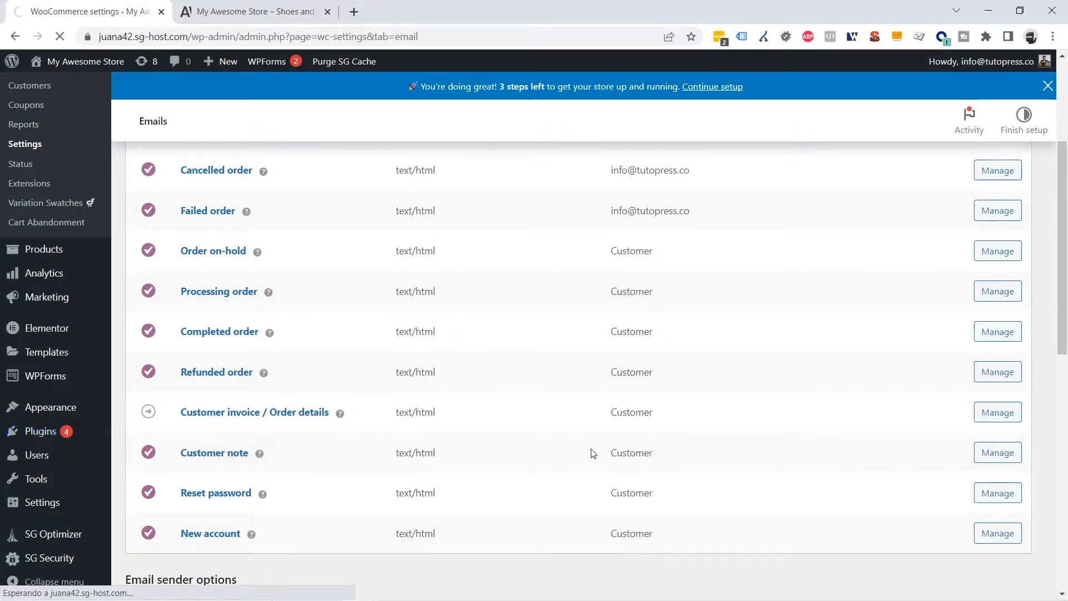
left_click(908, 136)
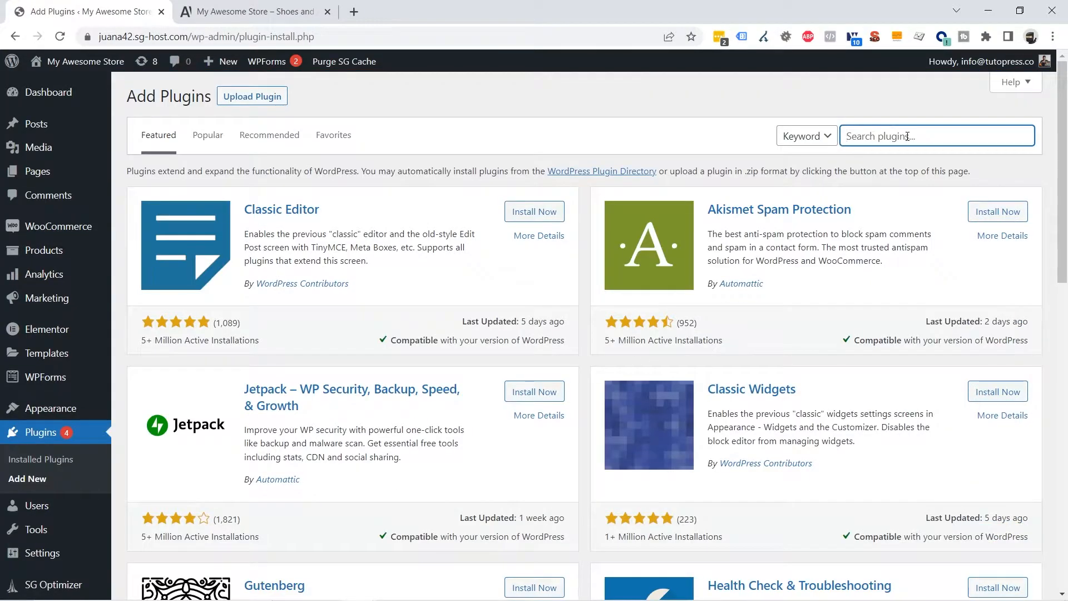
type("email log")
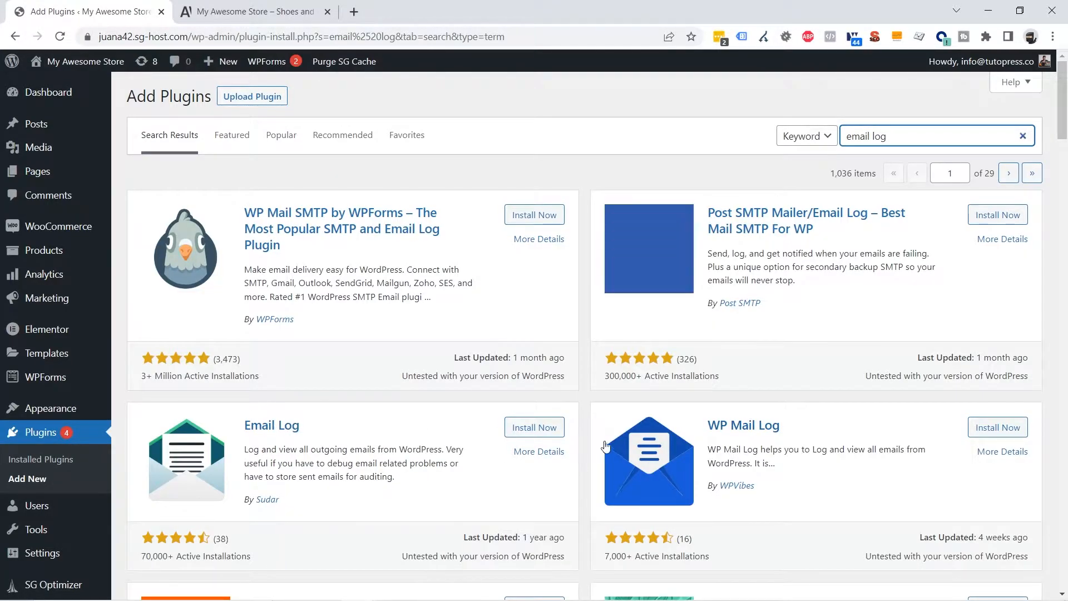
left_click(526, 429)
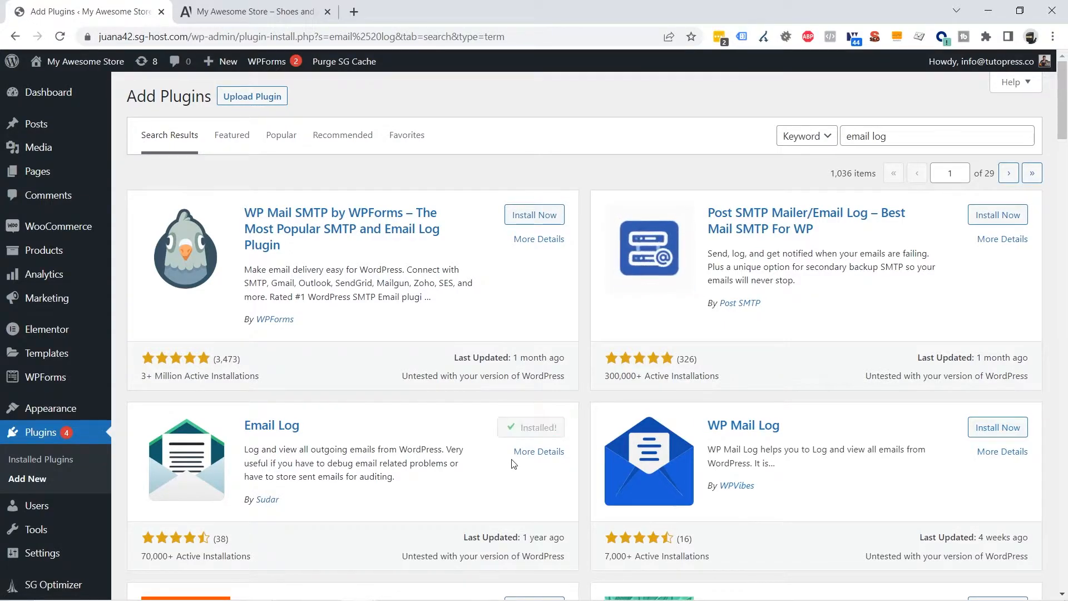
left_click(538, 432)
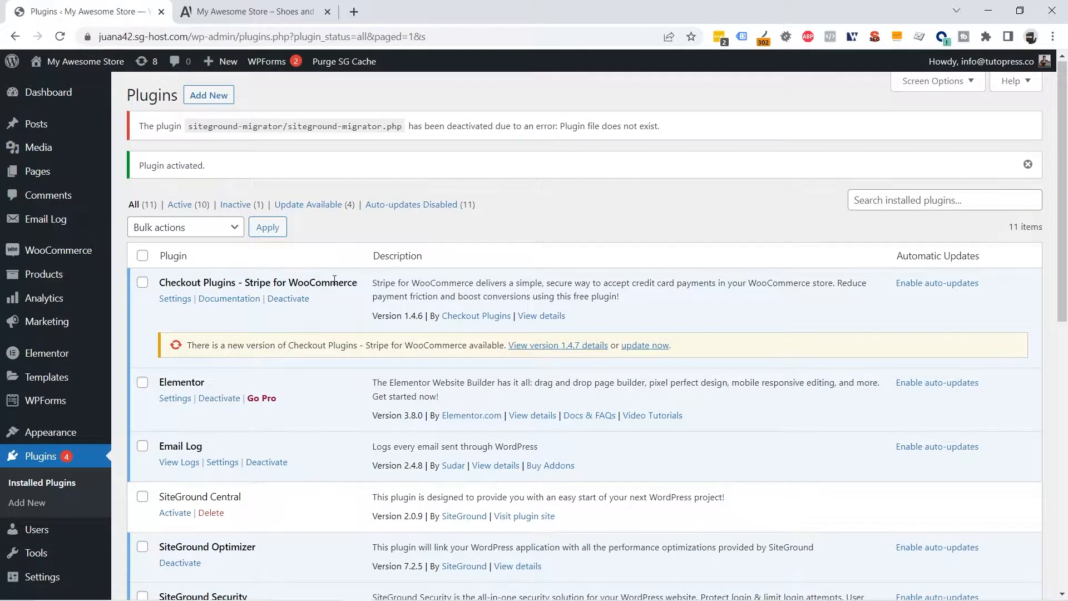
mouse_move(44, 223)
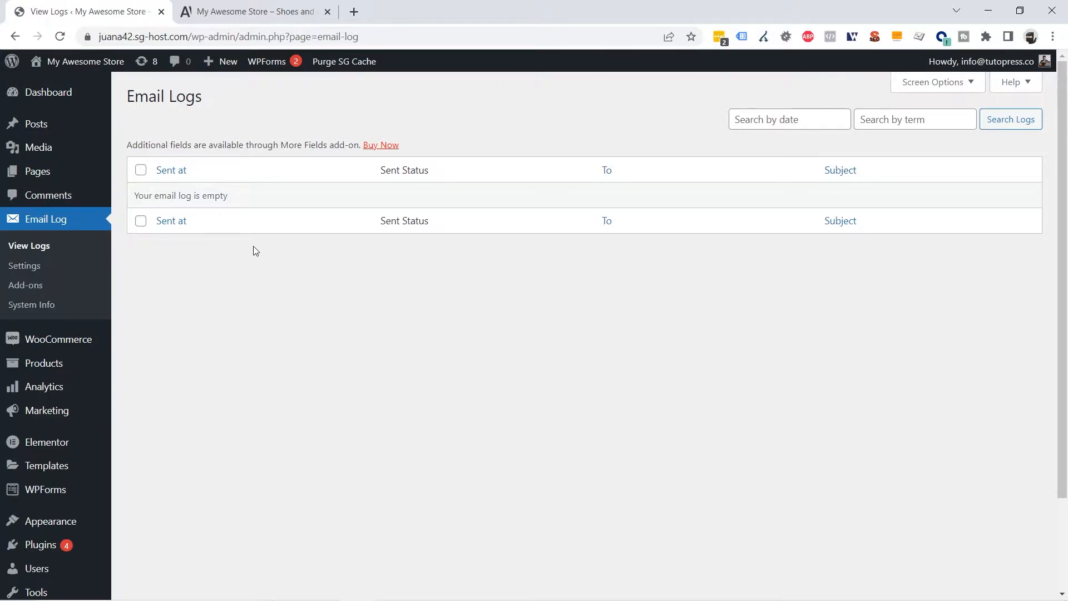
left_click(255, 10)
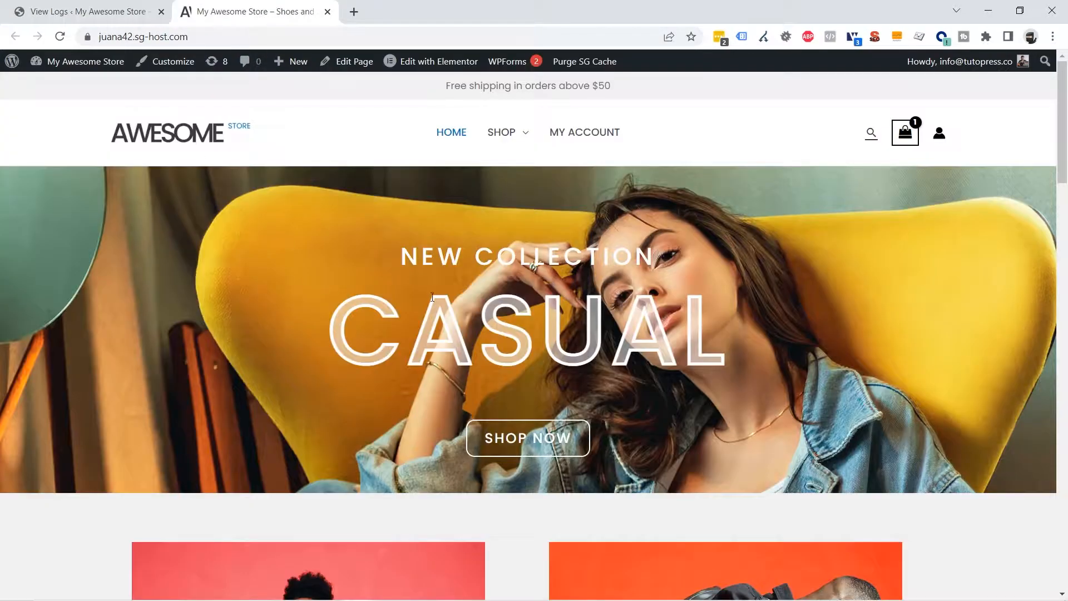
Add the Dark Blue variable bag to the cart from the shop's backpack product page
left_click(499, 146)
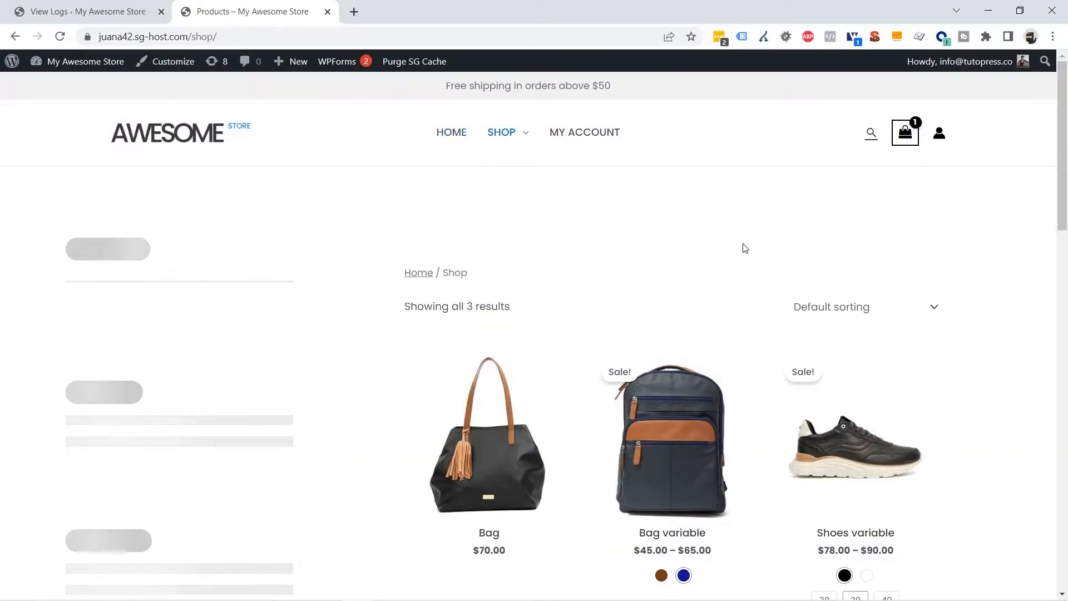
scroll(743, 246, "down", 1)
left_click(668, 356)
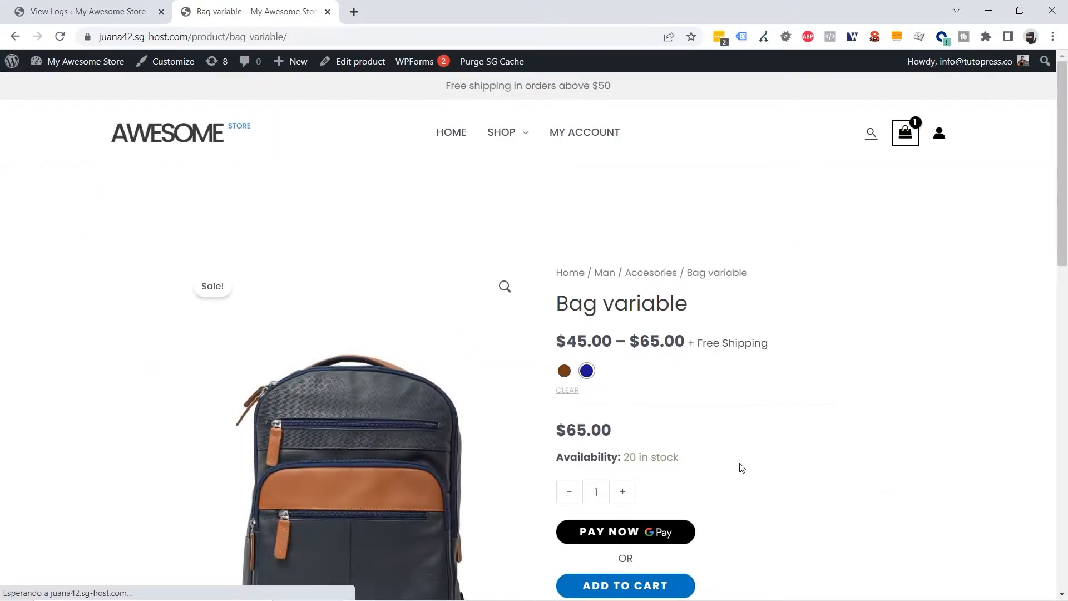
scroll(747, 474, "down", 1)
scroll(747, 474, "down", 1)
left_click(647, 448)
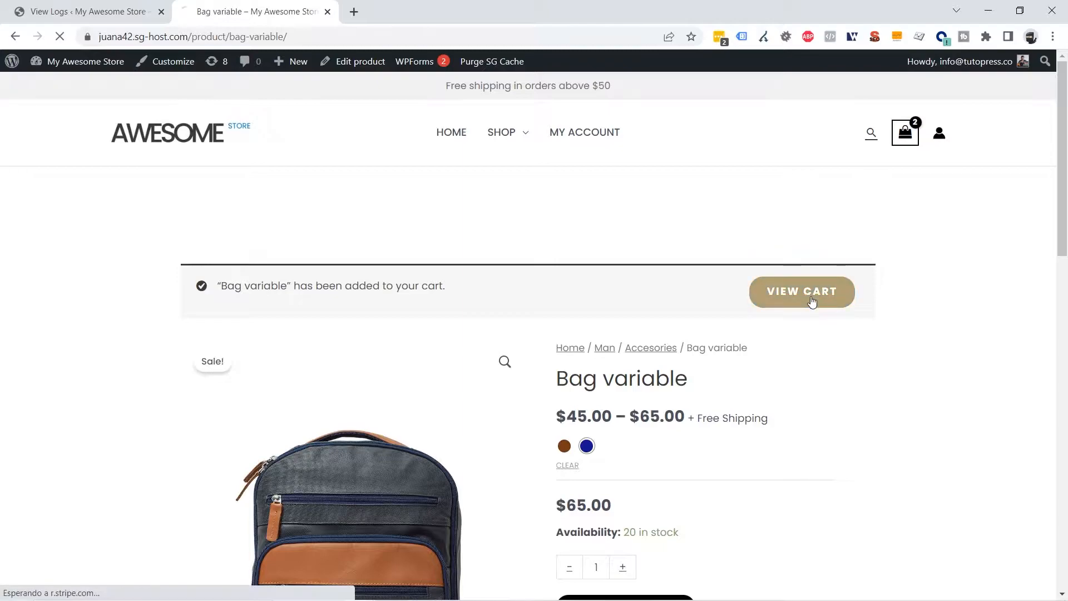
Check out with the Stripe demo card, expiry 12/25 and CVC 111, and pay via Stripe
scroll(873, 312, "down", 4)
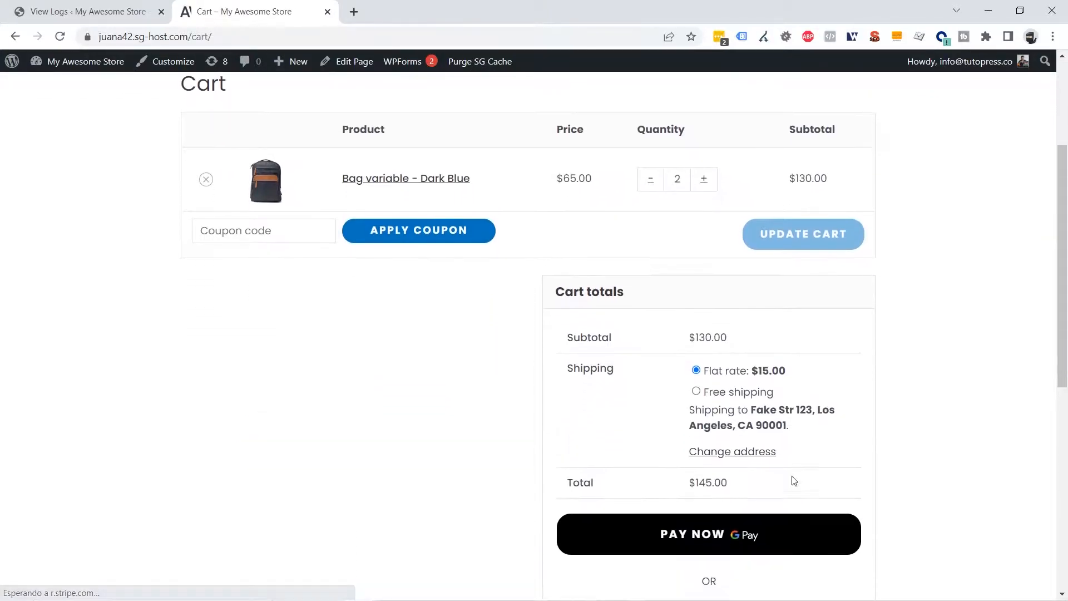
scroll(738, 545, "down", 1)
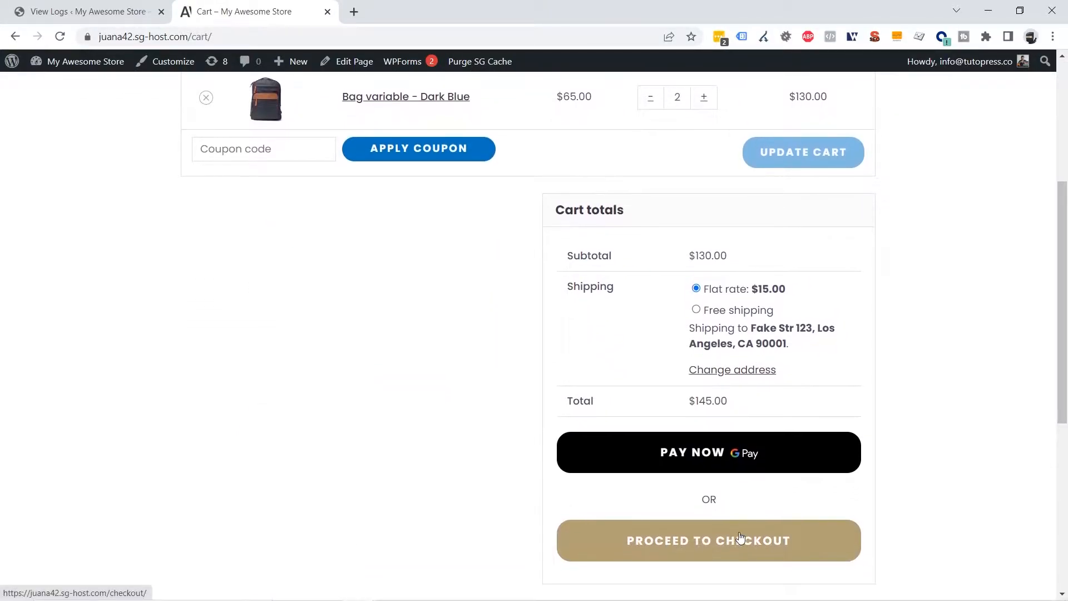
left_click(731, 547)
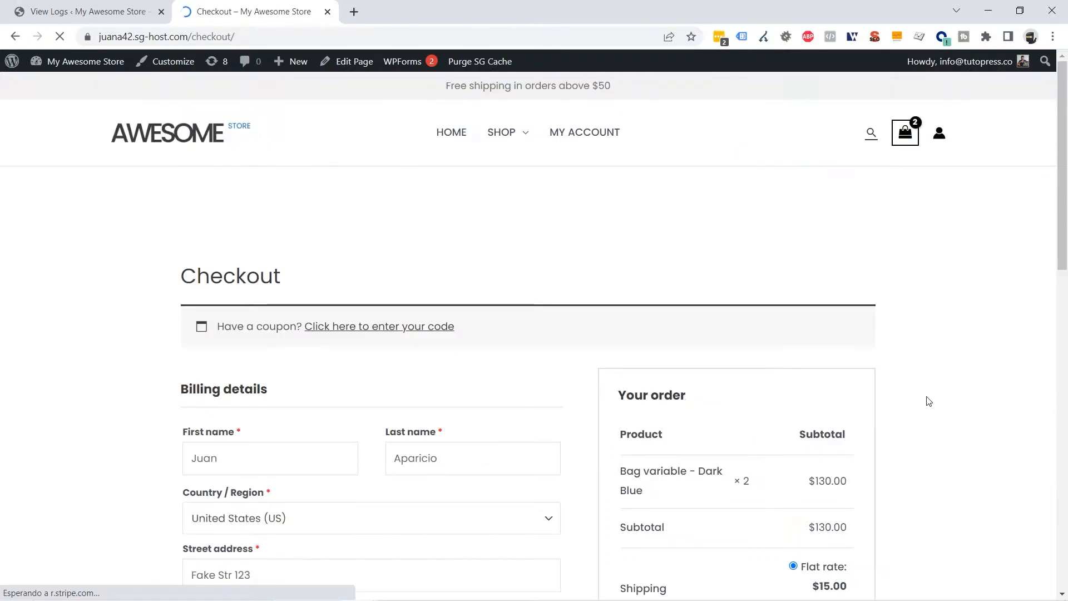
scroll(920, 387, "down", 6)
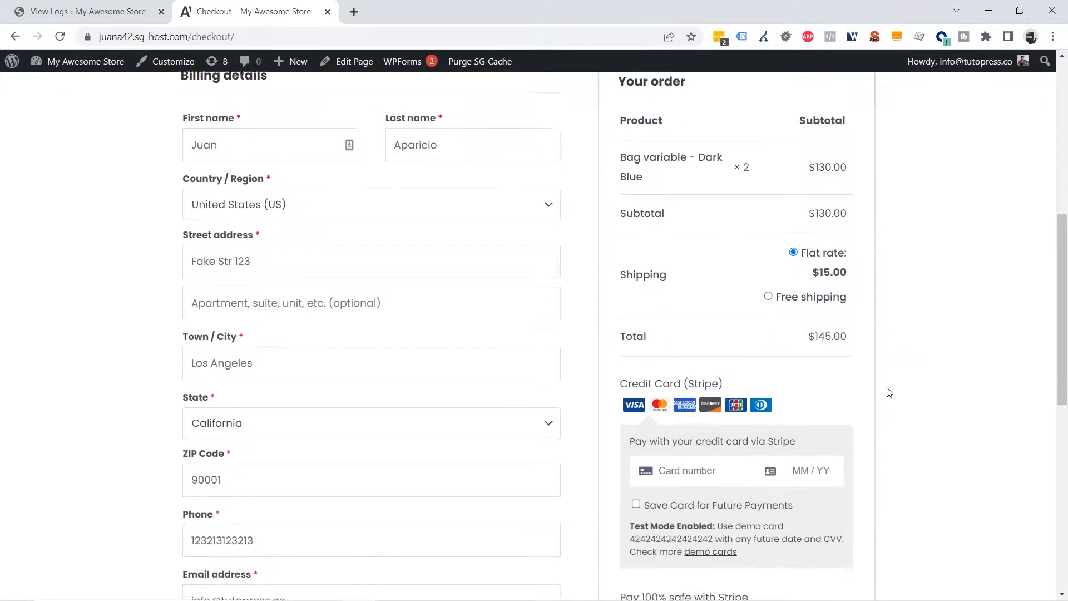
scroll(708, 450, "down", 2)
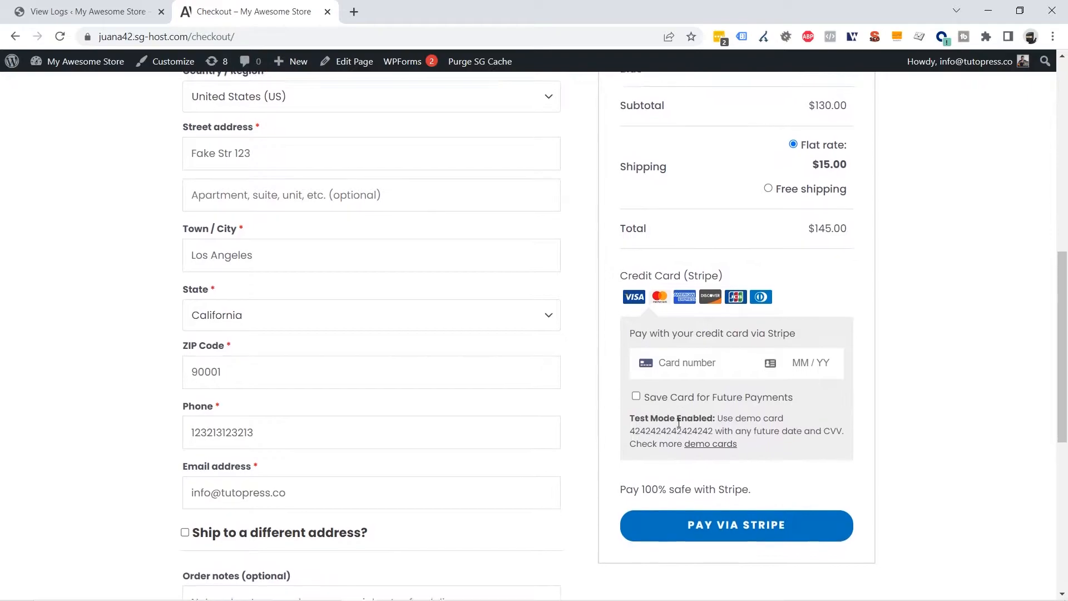
double_click(665, 426)
key("ctrl+c")
left_click(670, 368)
key("ctrl+v")
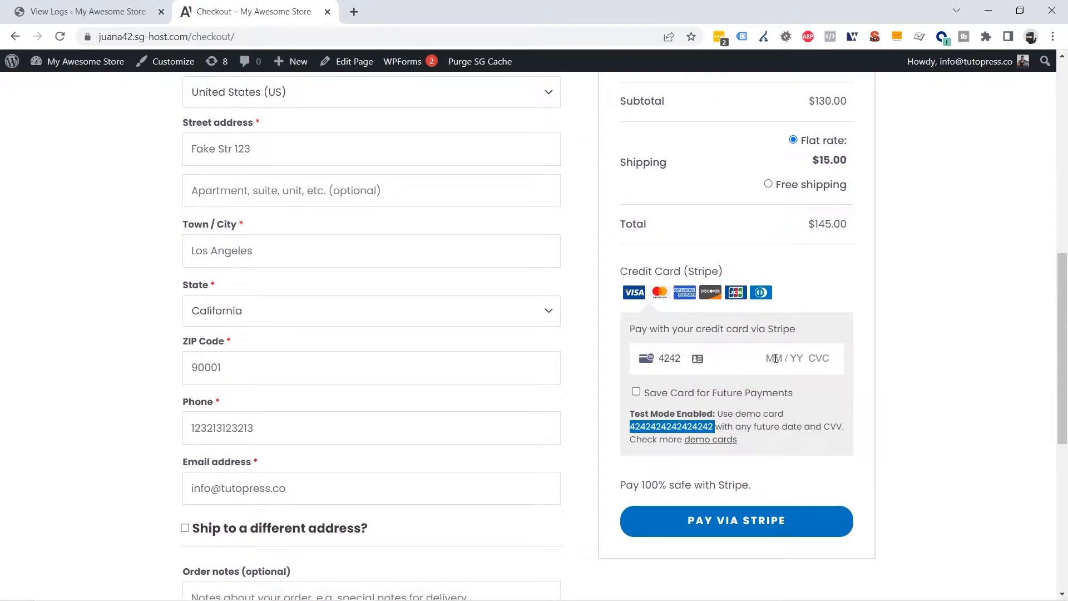
left_click(777, 359)
type("12 / 25 111")
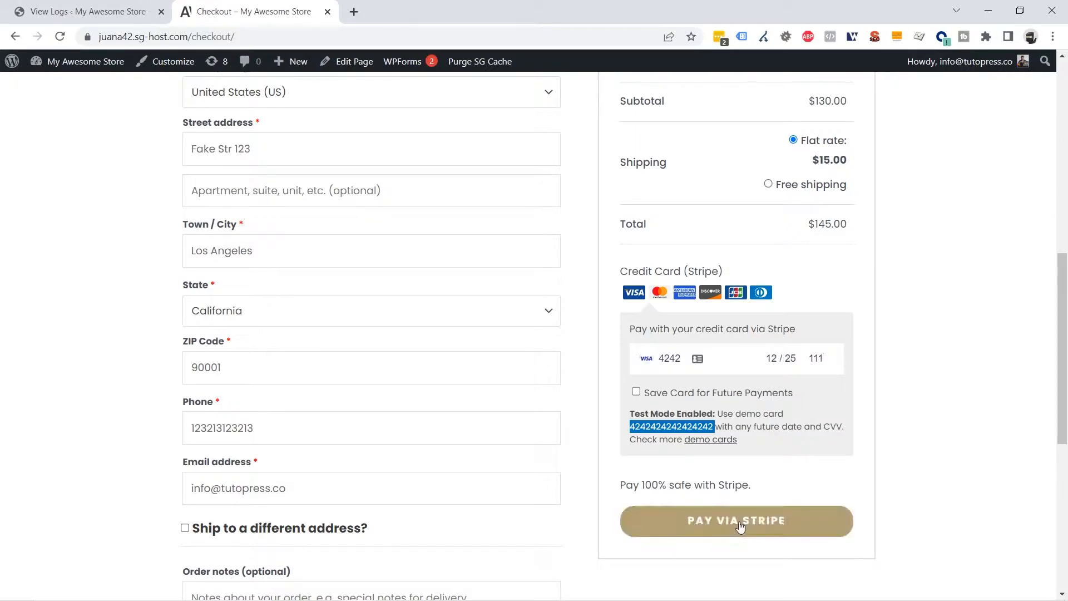
left_click(739, 522)
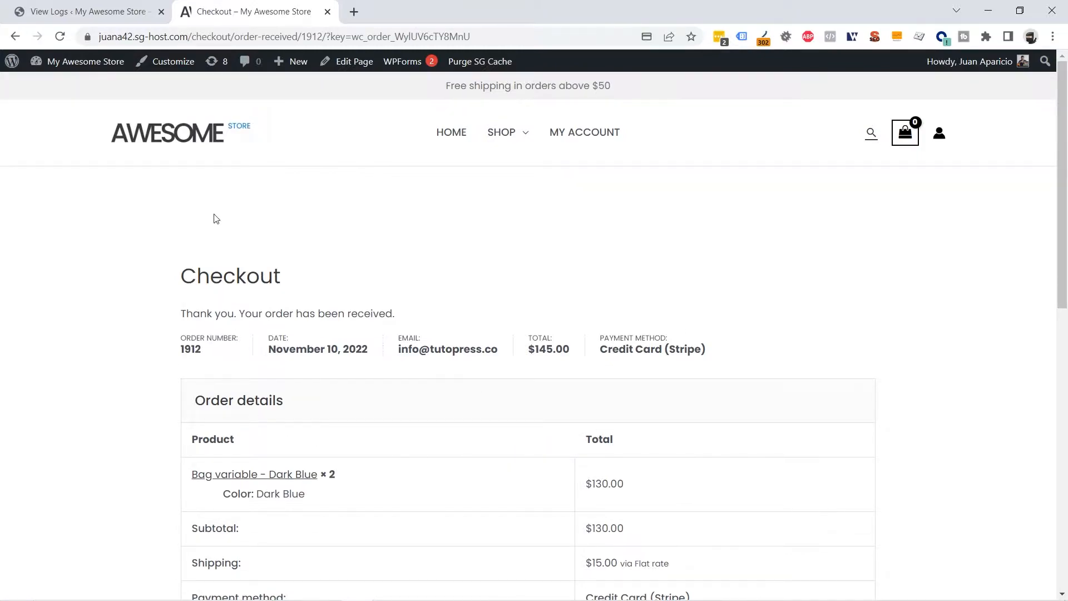
Reload the Email Log and review the two new emails' recipients and subjects
left_click(114, 12)
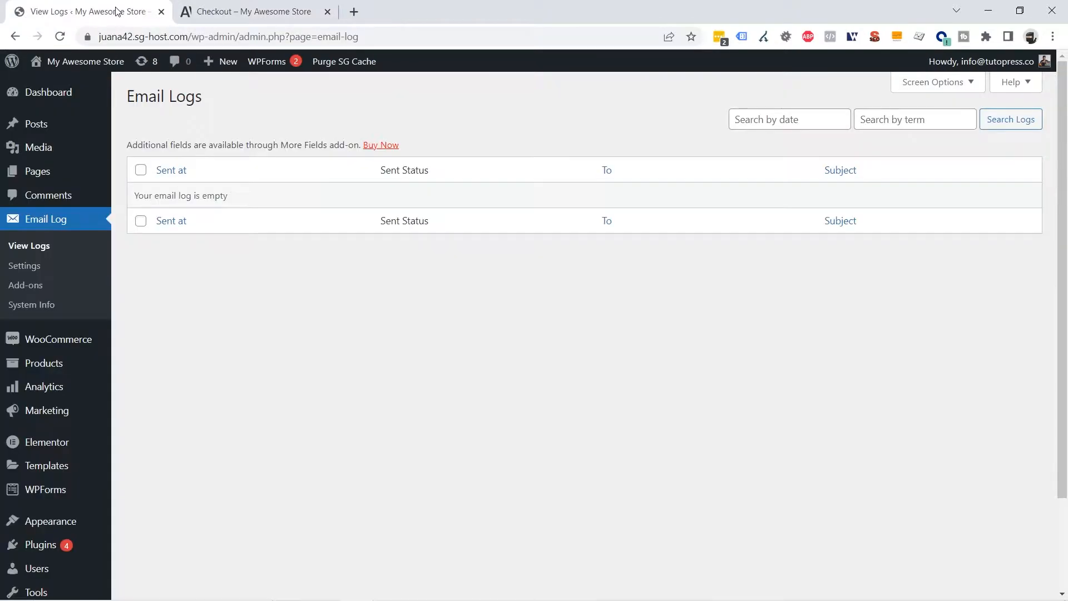
left_click(60, 38)
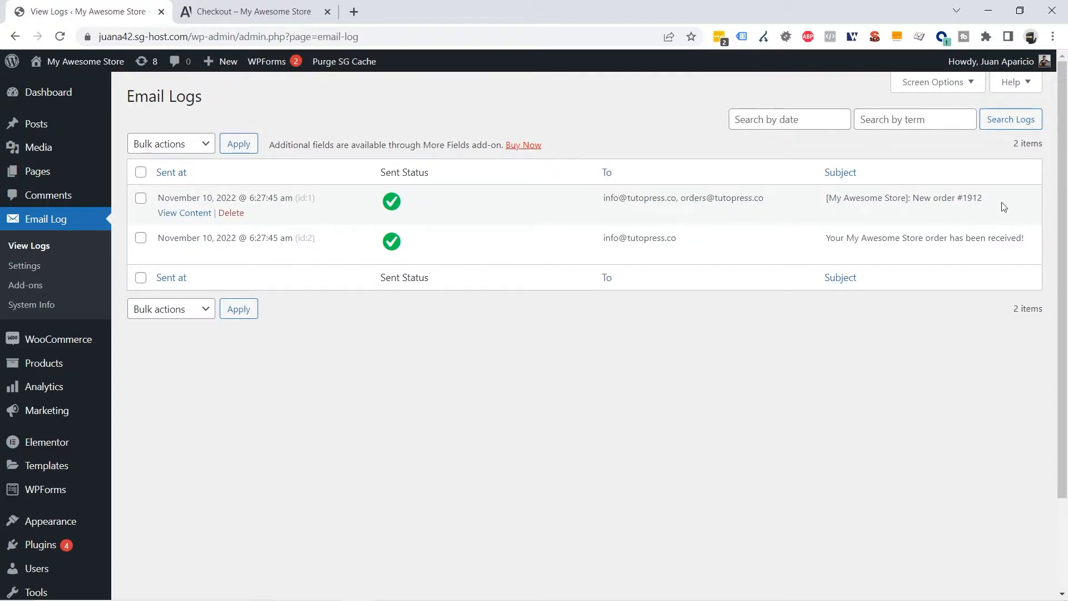
left_click_drag(786, 206, 606, 209)
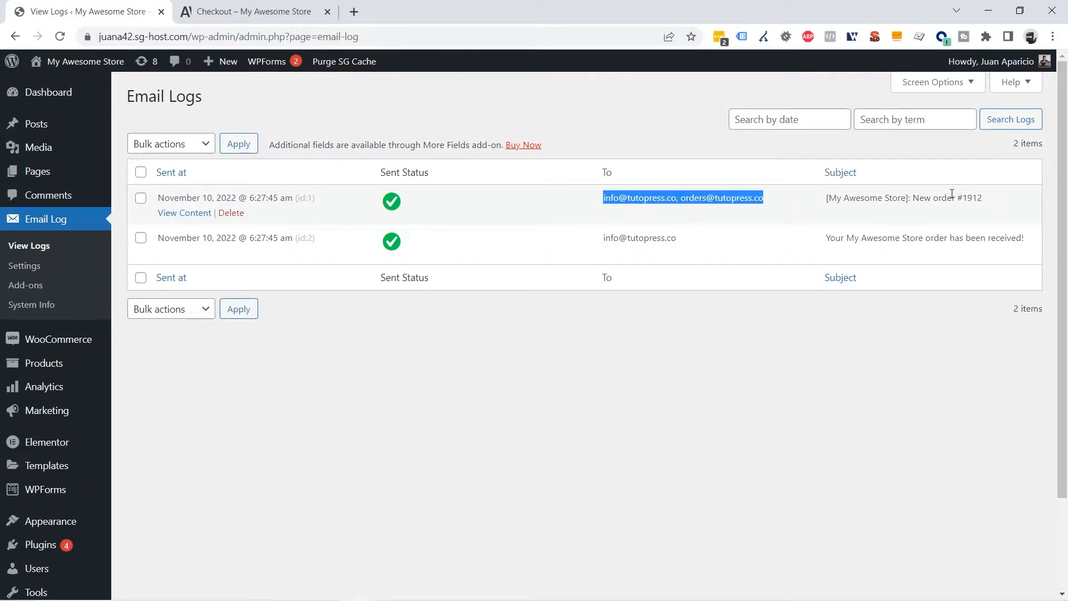
left_click_drag(916, 198, 933, 199)
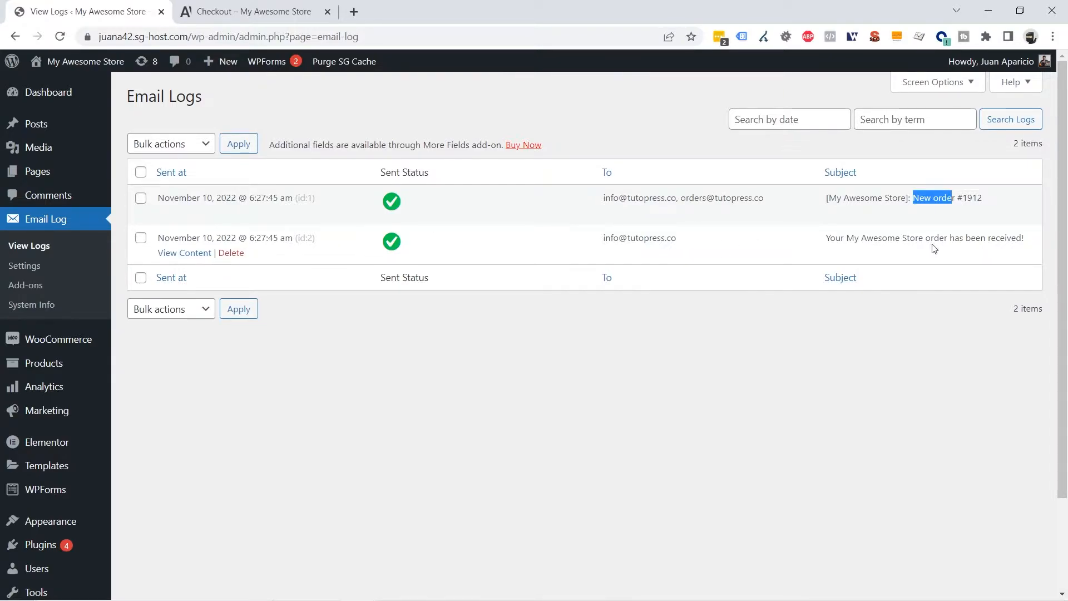
left_click_drag(835, 236, 1021, 238)
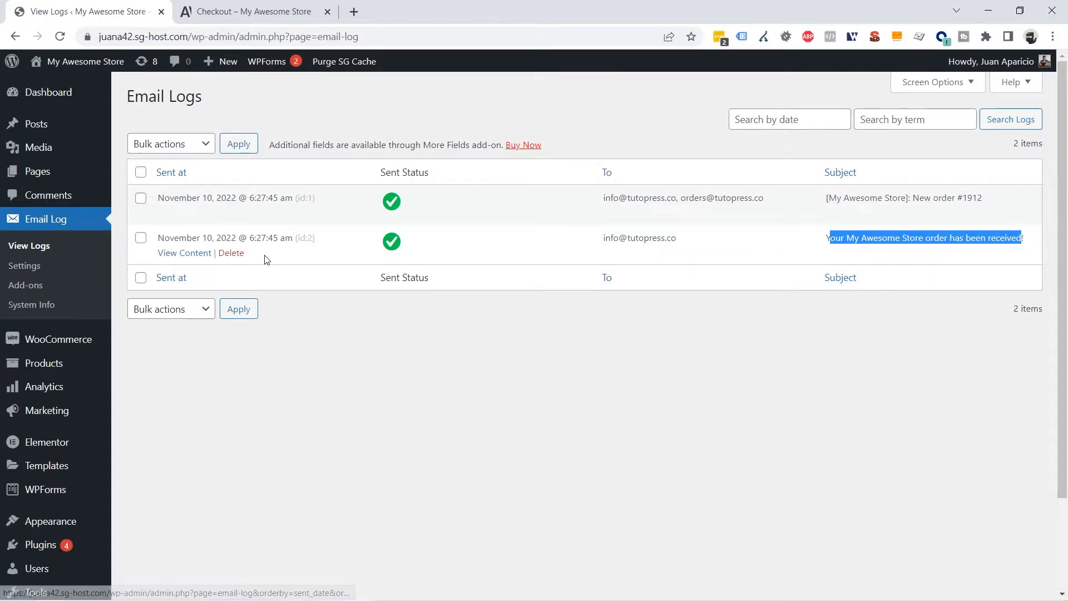
Preview the customer's order-received email content and close it
left_click(188, 254)
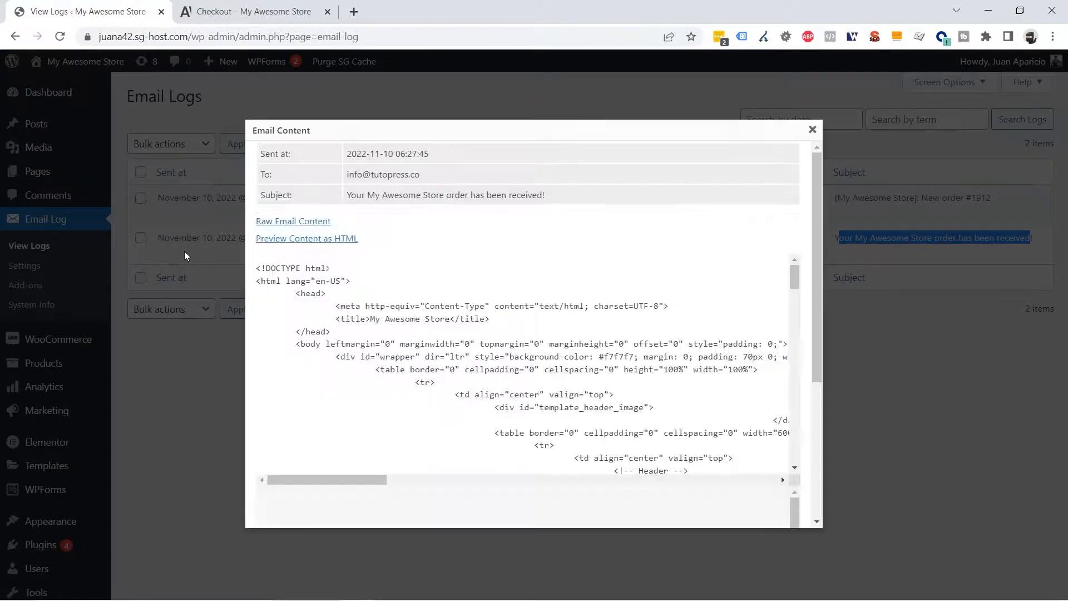
scroll(641, 323, "down", 2)
scroll(645, 326, "down", 6)
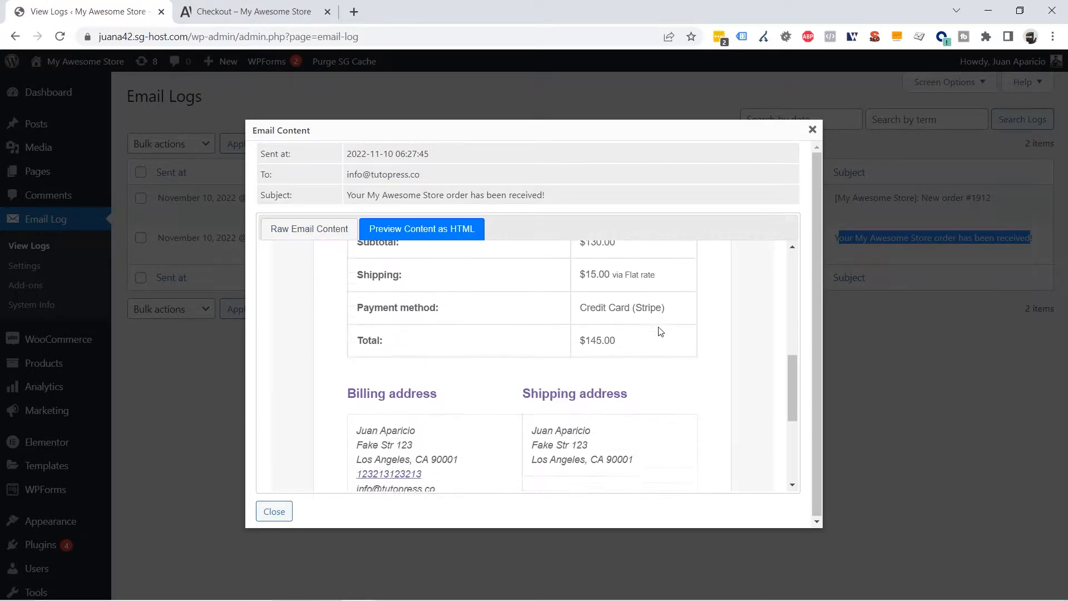
scroll(660, 330, "up", 2)
scroll(659, 327, "up", 5)
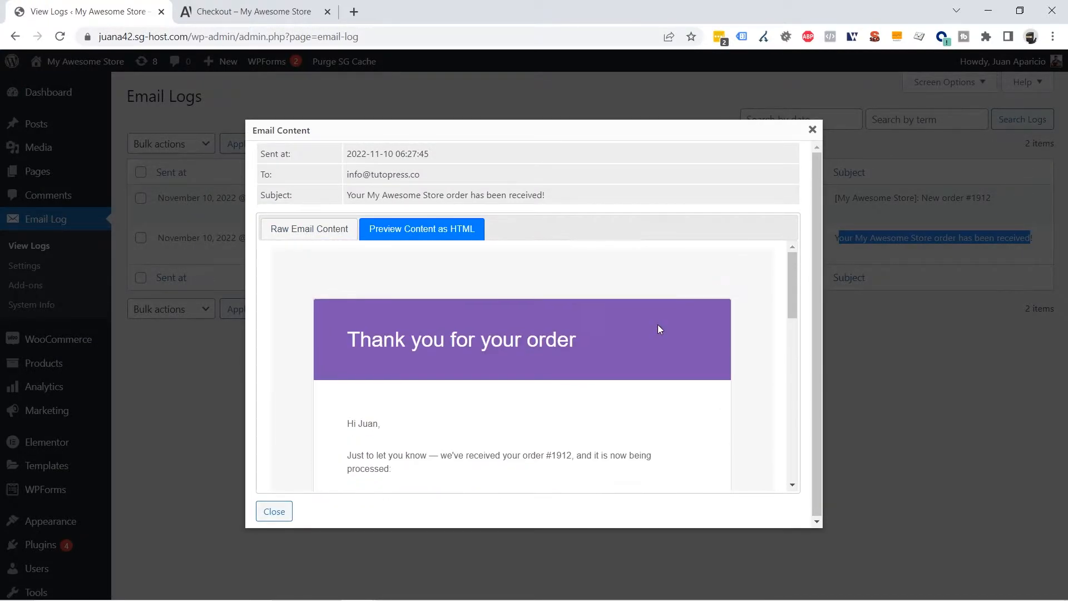
scroll(655, 324, "down", 6)
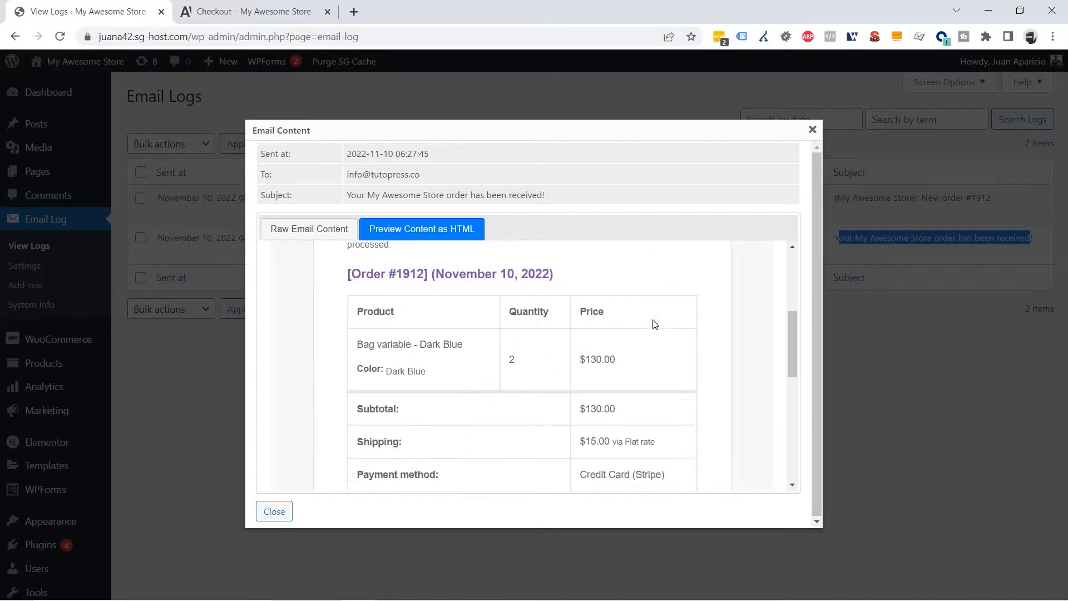
scroll(655, 324, "down", 1)
scroll(653, 324, "up", 7)
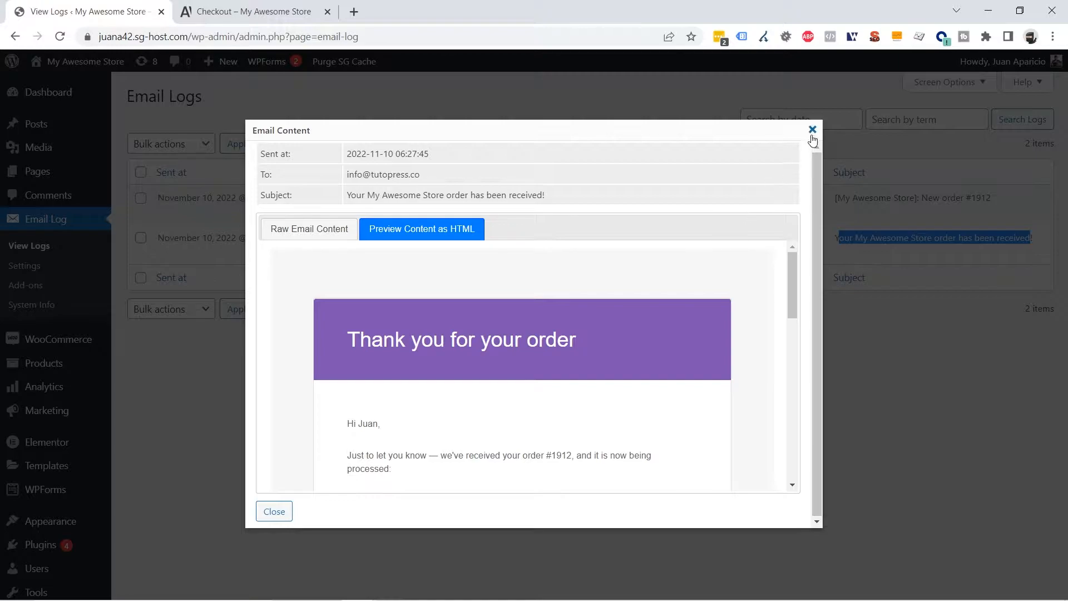
left_click(812, 131)
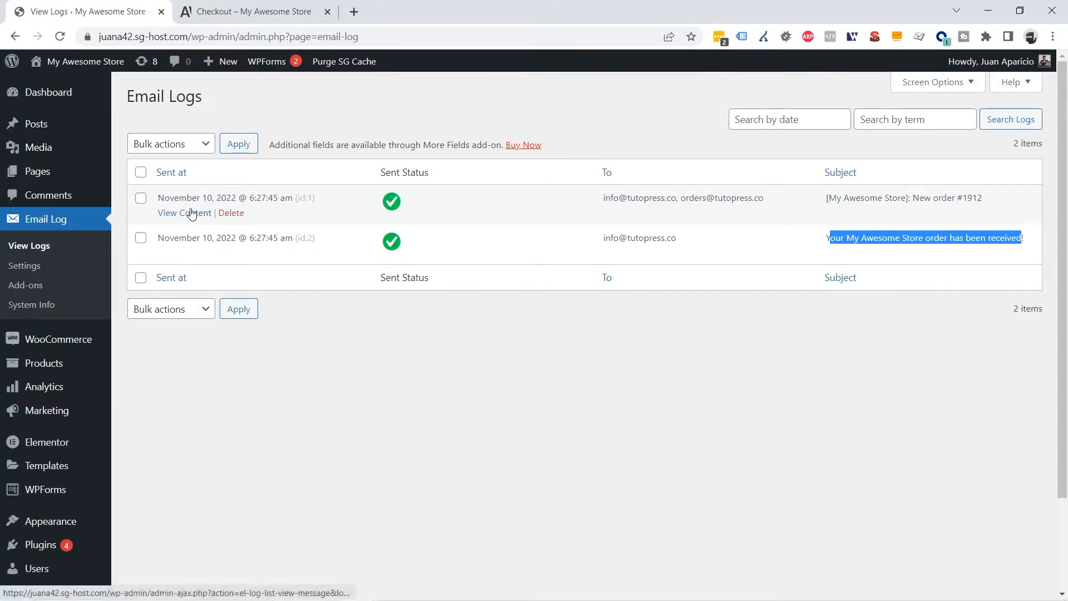
Preview the admin New order email content and close it
left_click(190, 214)
scroll(581, 297, "down", 2)
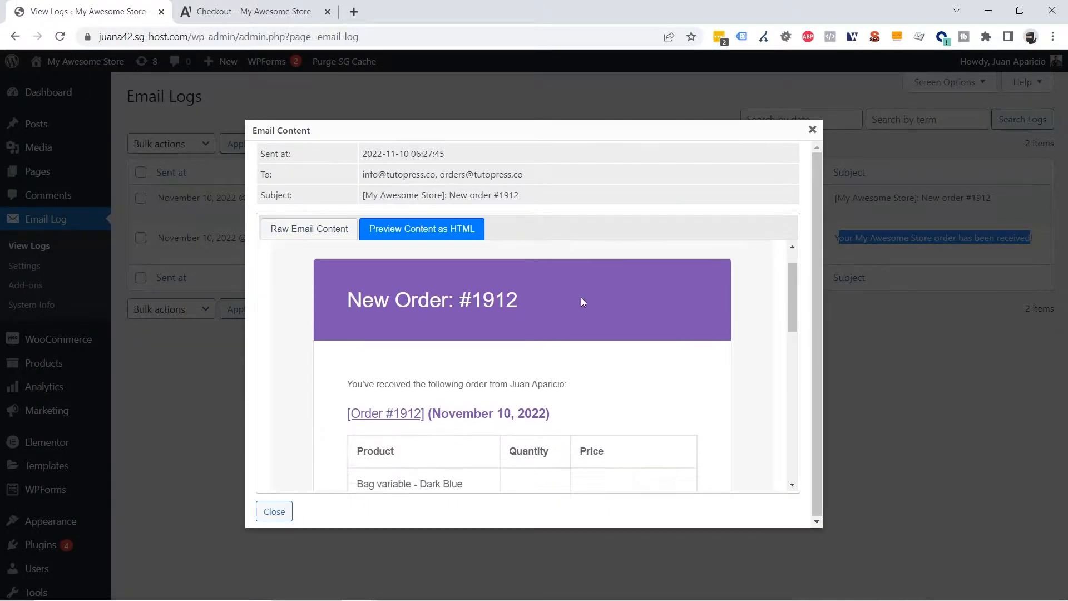
scroll(582, 301, "down", 8)
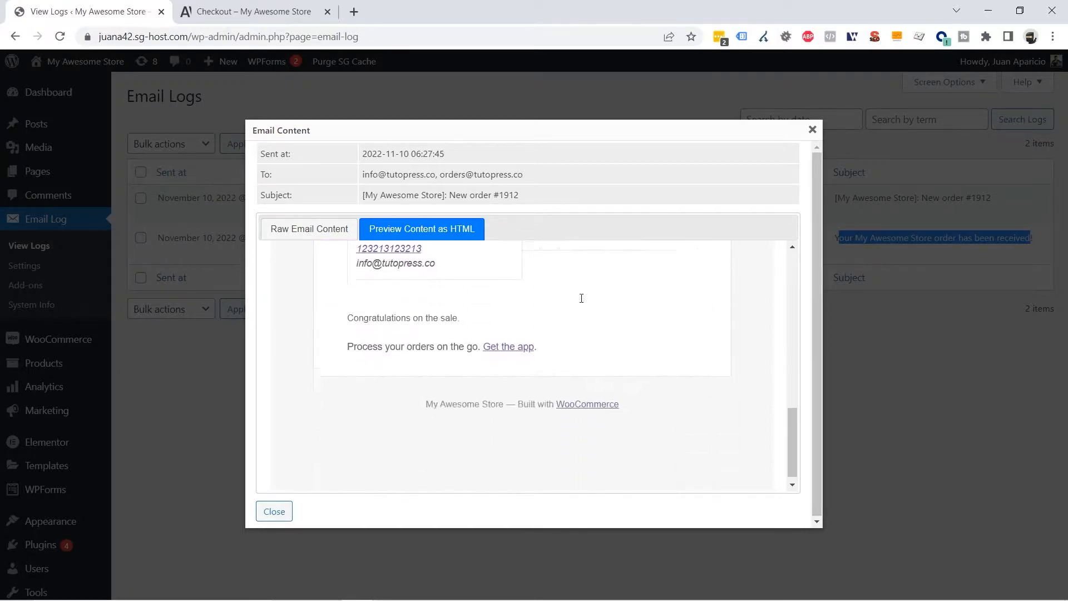
scroll(603, 317, "up", 10)
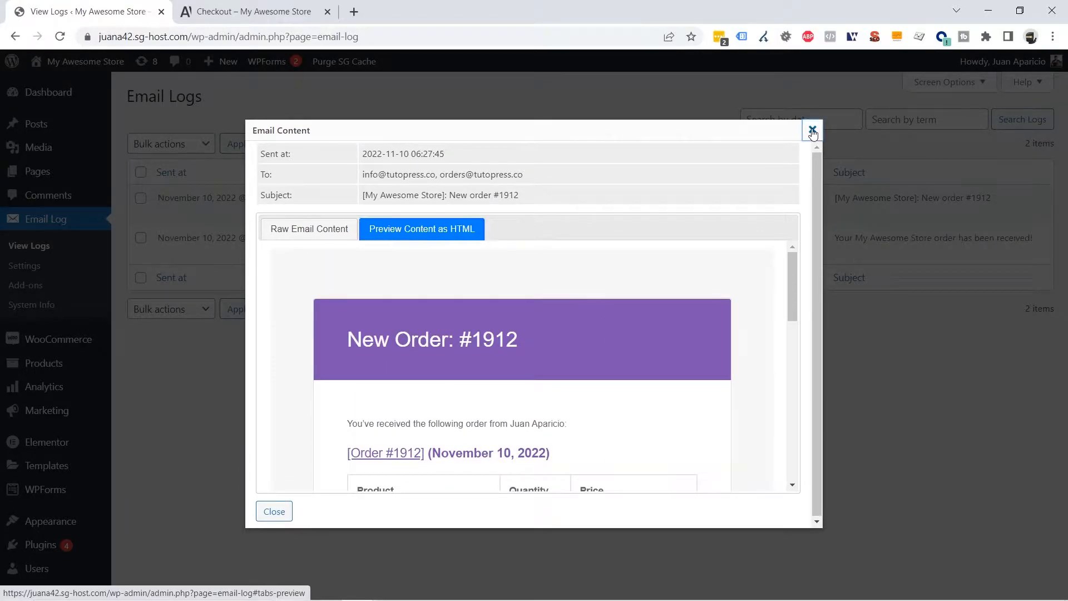
left_click(812, 129)
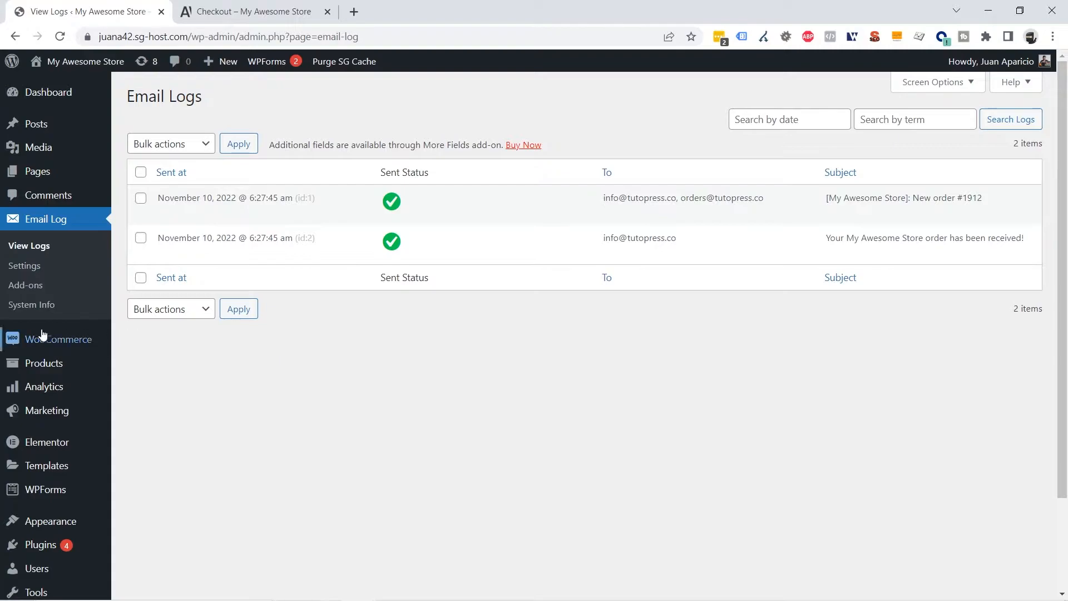
Change order #1912's status from Processing to Completed and update the order
mouse_move(53, 343)
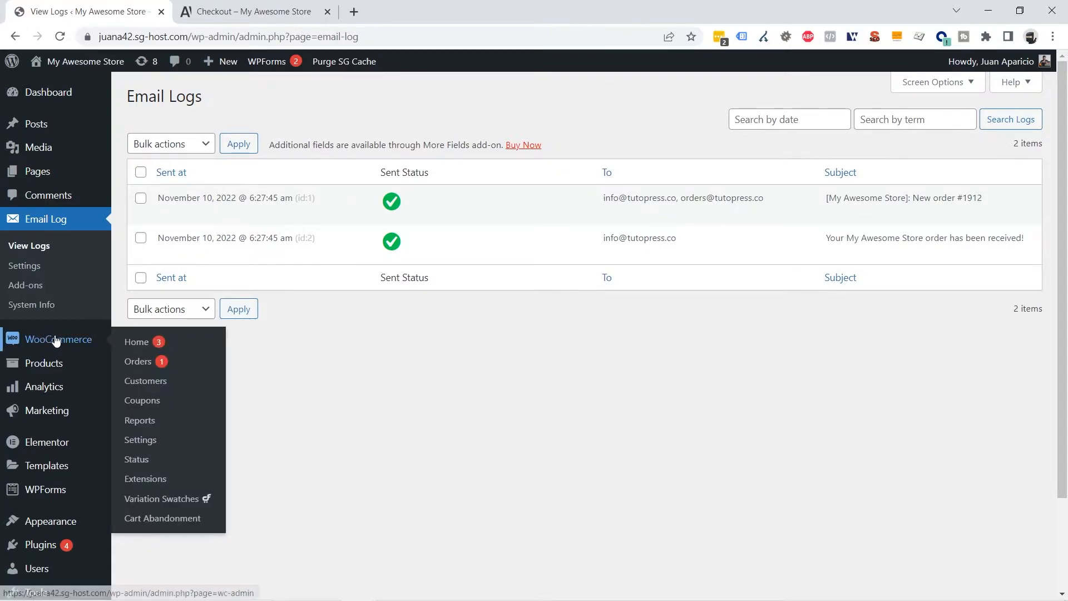
left_click(135, 367)
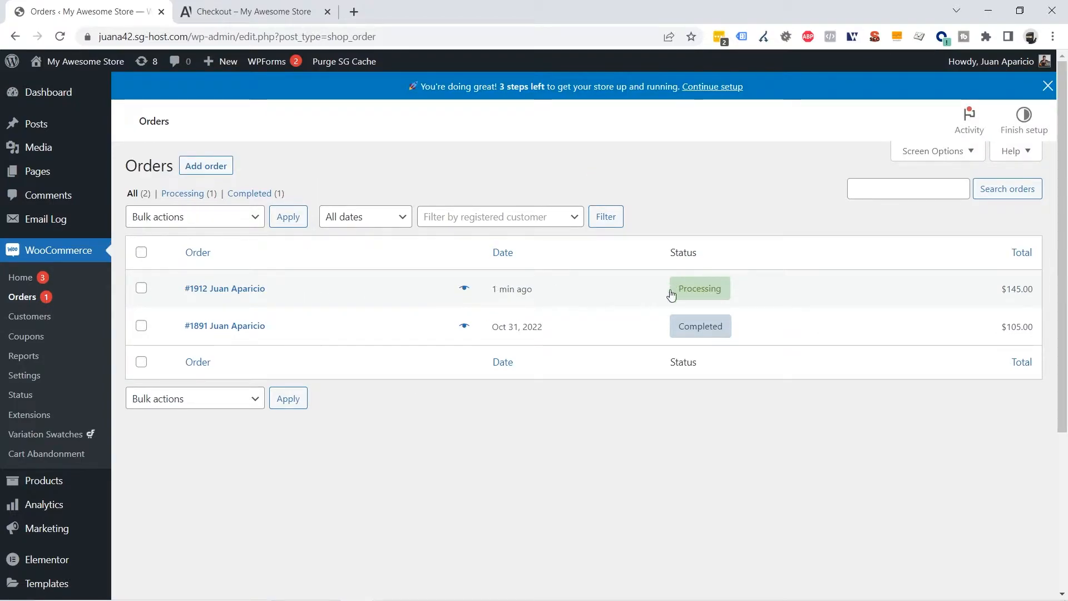
left_click(247, 293)
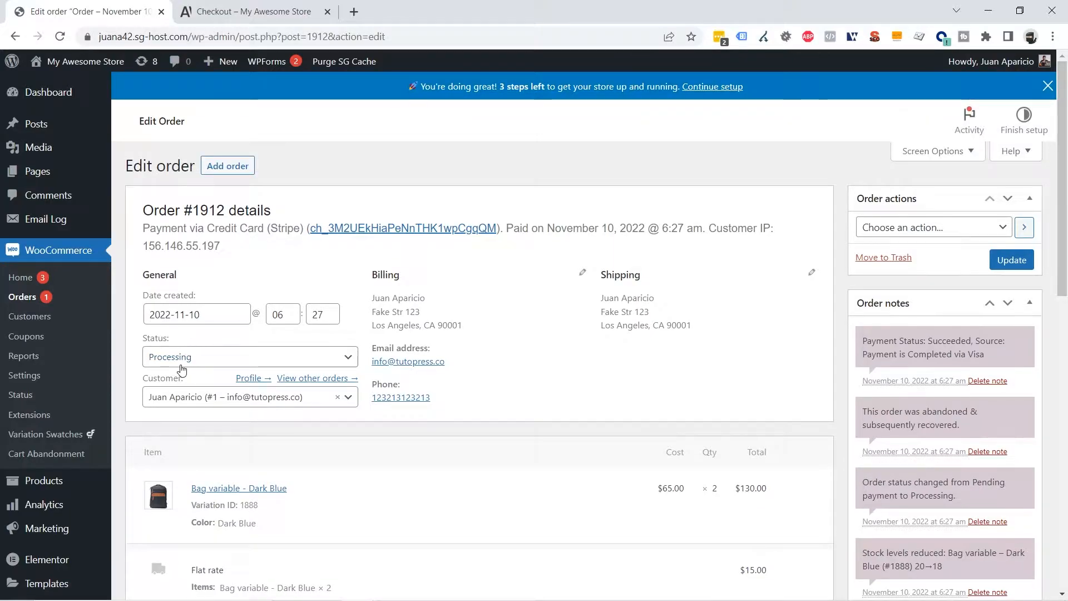
left_click(182, 366)
left_click(201, 449)
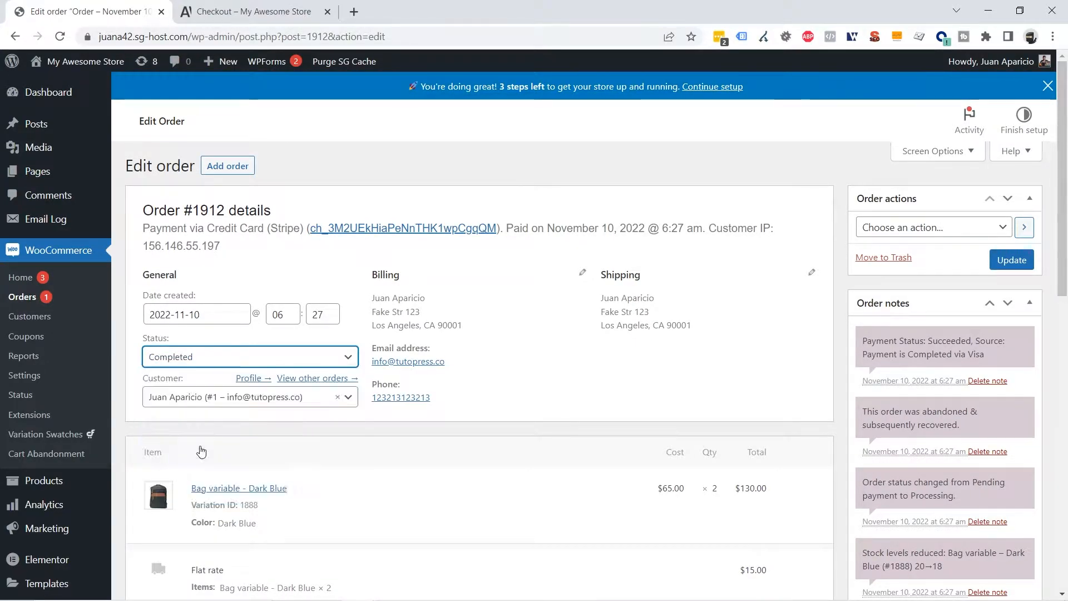
left_click(1012, 260)
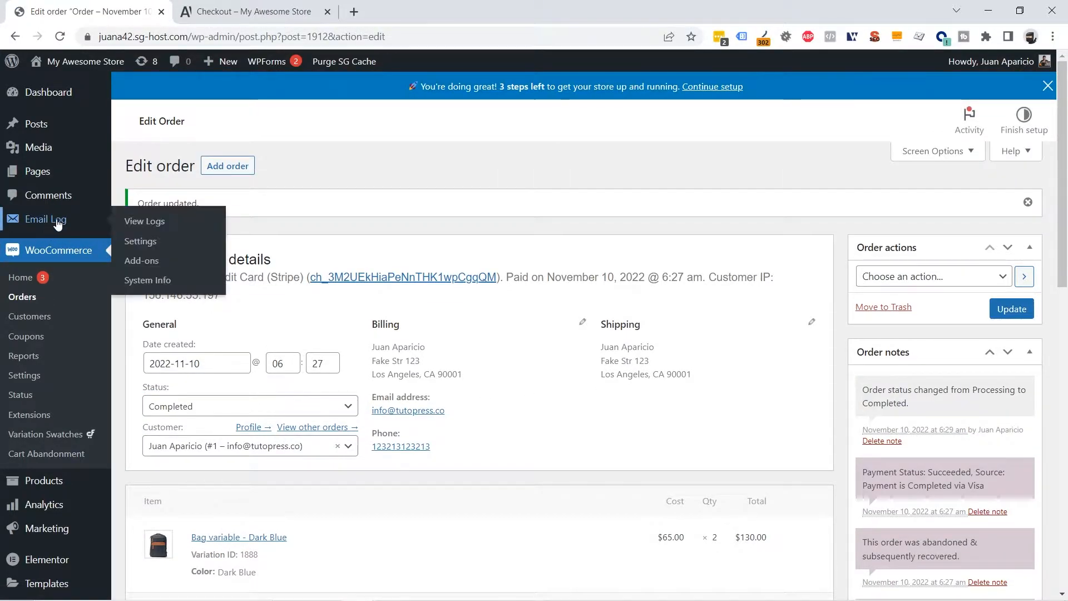
left_click(51, 230)
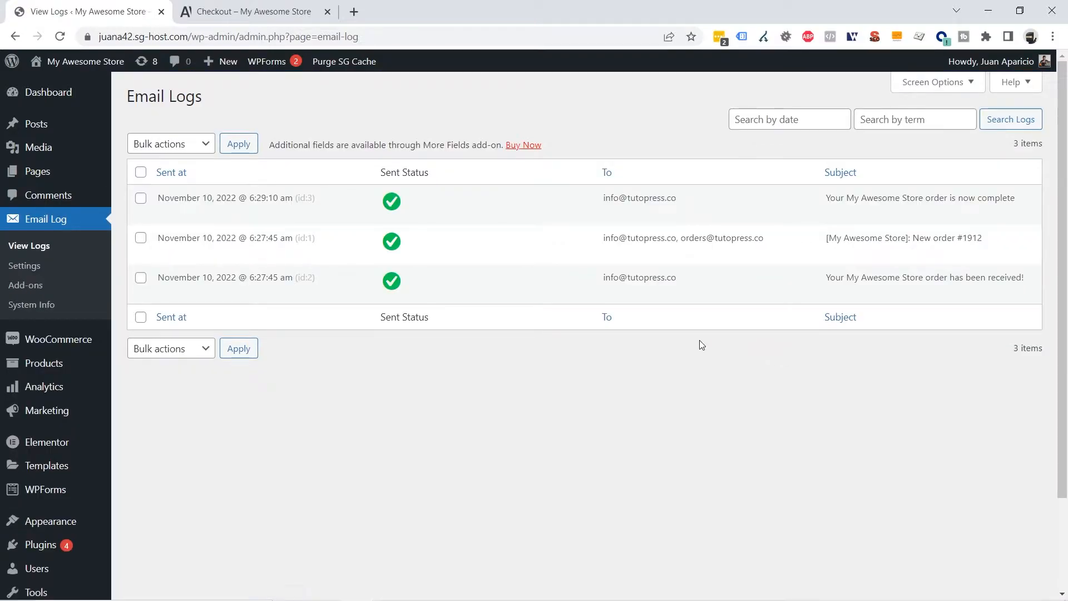
Preview the #1912 order-complete email, noting its 'Thanks for shopping with us' heading, then close it
mouse_move(382, 189)
left_click_drag(832, 199, 1025, 204)
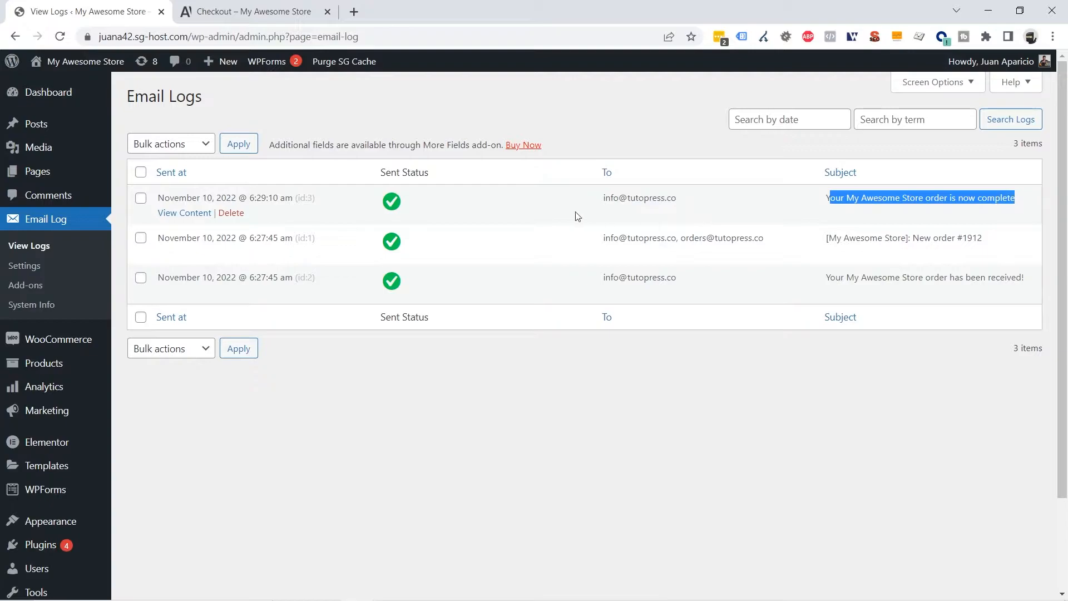
left_click(188, 216)
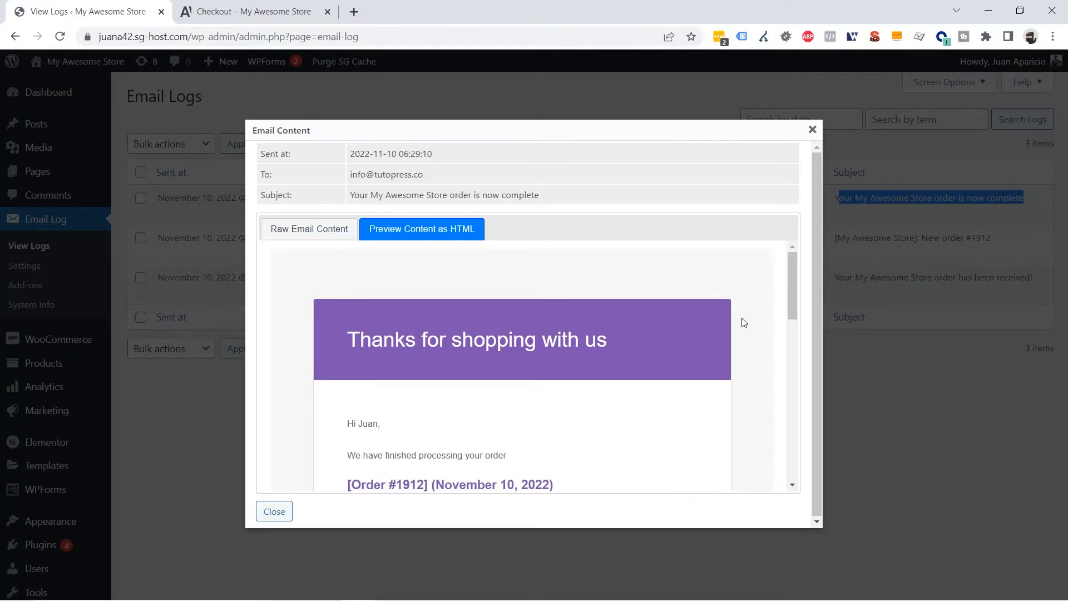
scroll(512, 404, "down", 8)
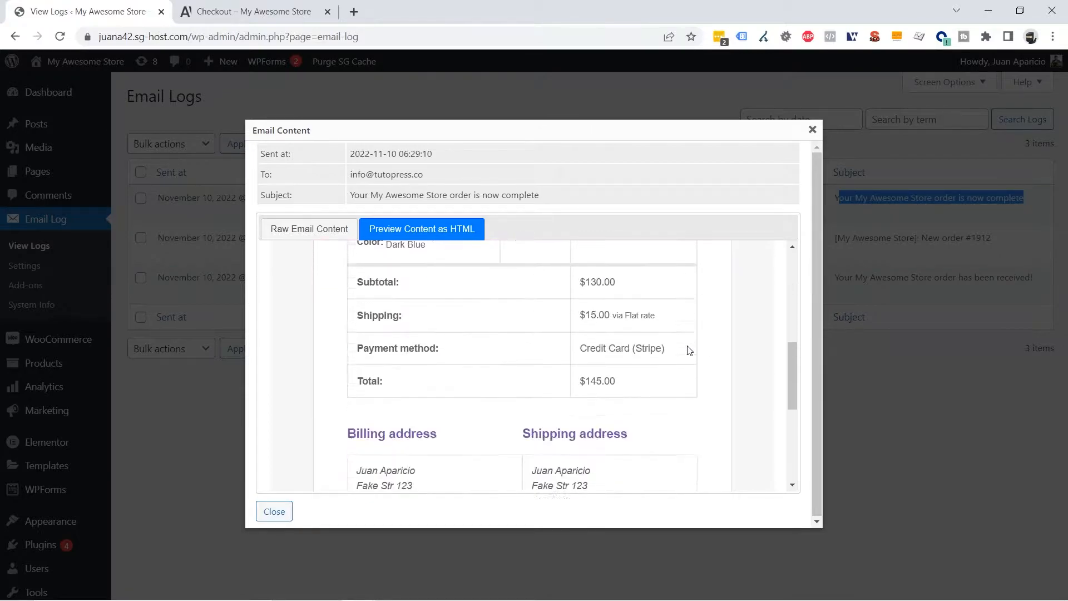
scroll(690, 349, "up", 8)
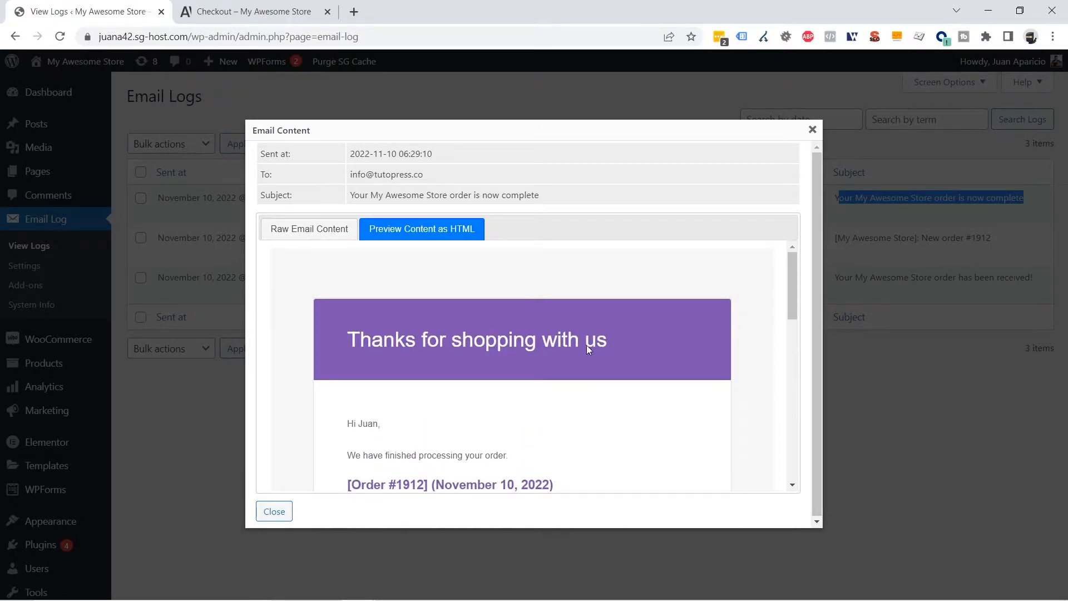
left_click_drag(376, 338, 624, 331)
left_click(656, 329)
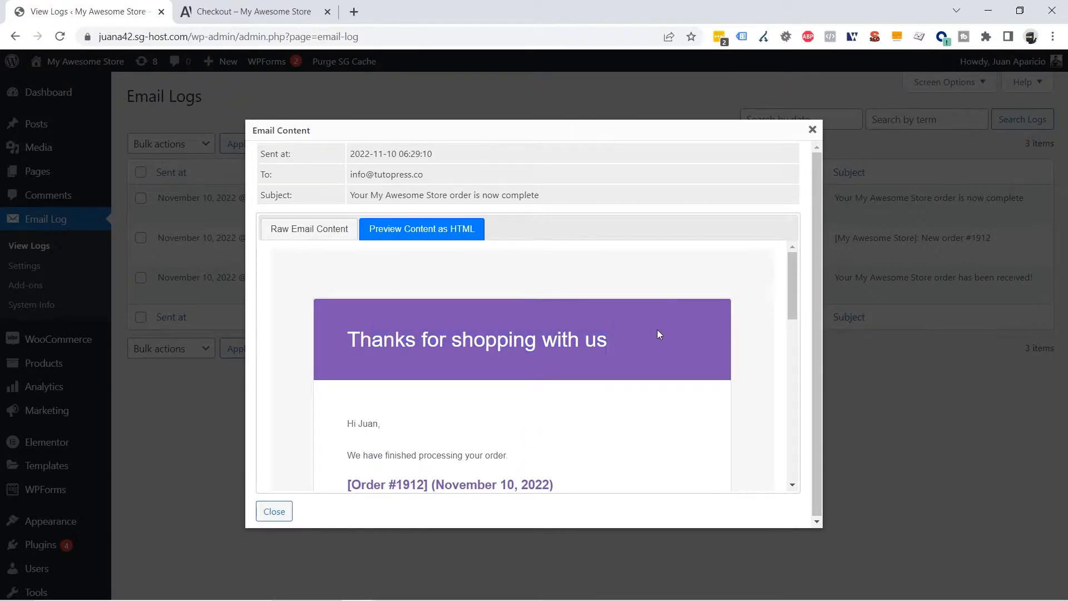
left_click(812, 130)
scroll(523, 358, "down", 3)
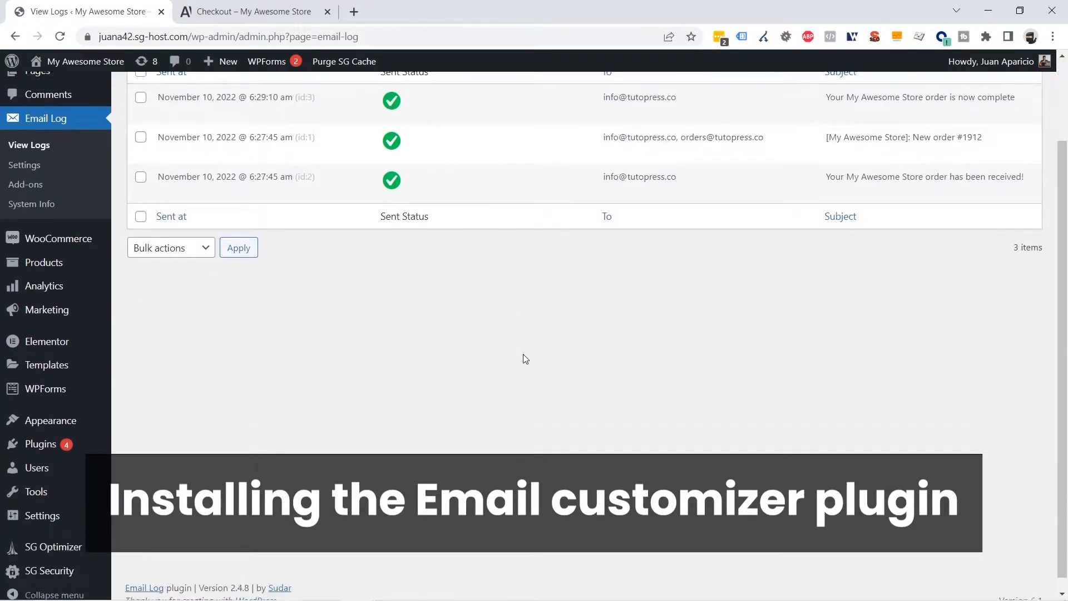
mouse_move(50, 438)
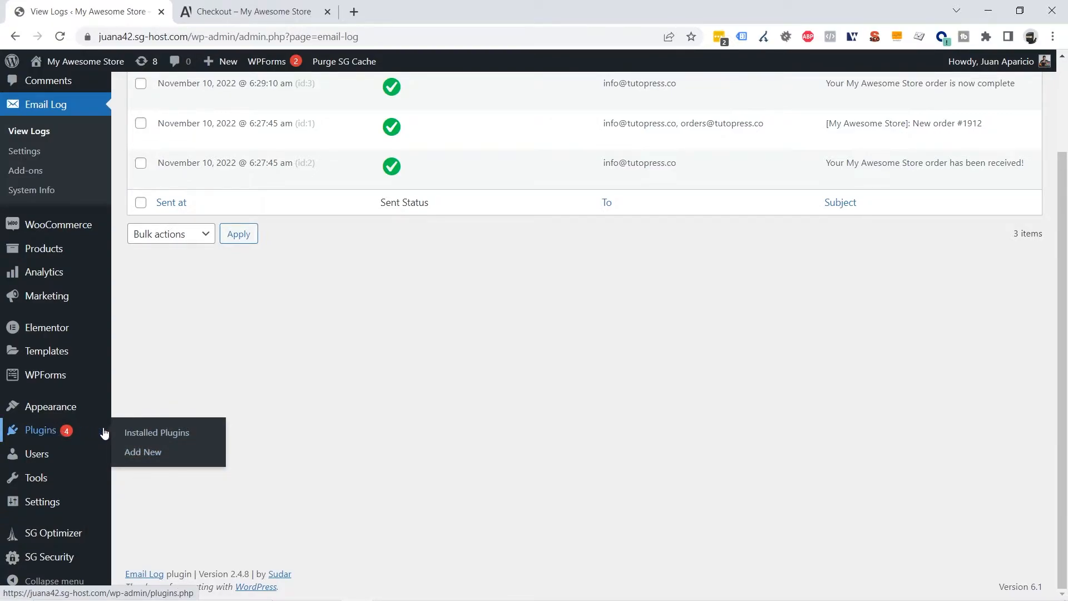
Search plugins for 'WooCommerce Email Customizer', then install and activate YayMail
left_click(146, 452)
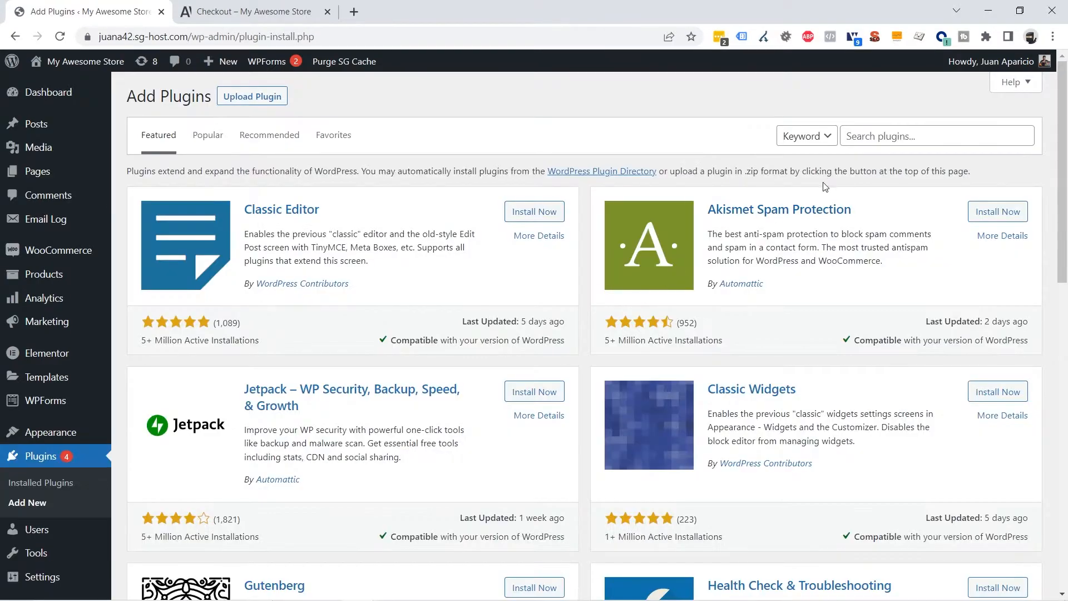
left_click(894, 138)
type("WooCommerce Email Customizer")
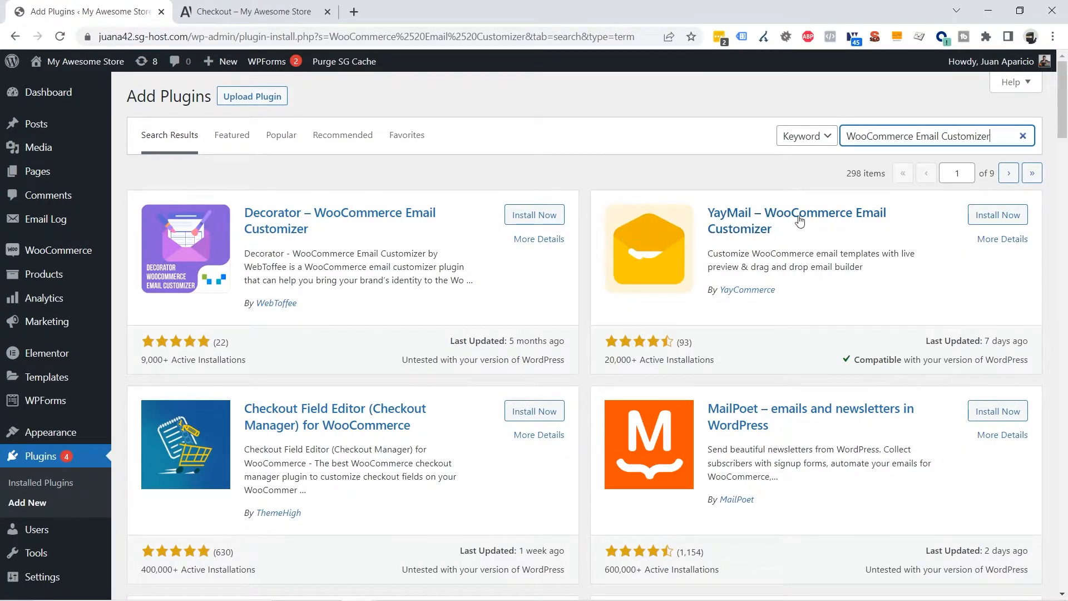
left_click(994, 221)
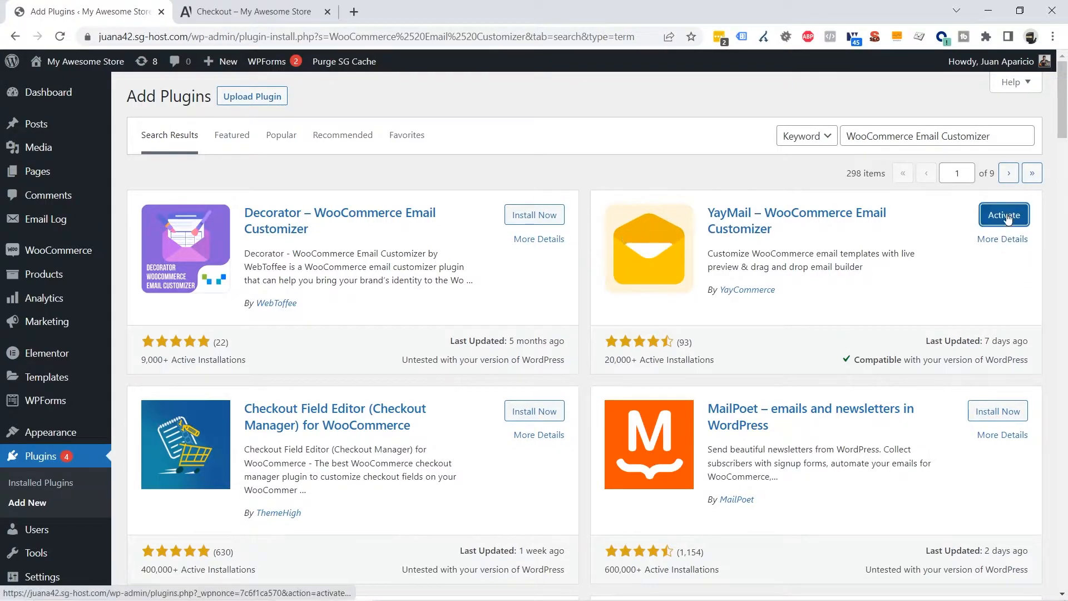
left_click(1008, 217)
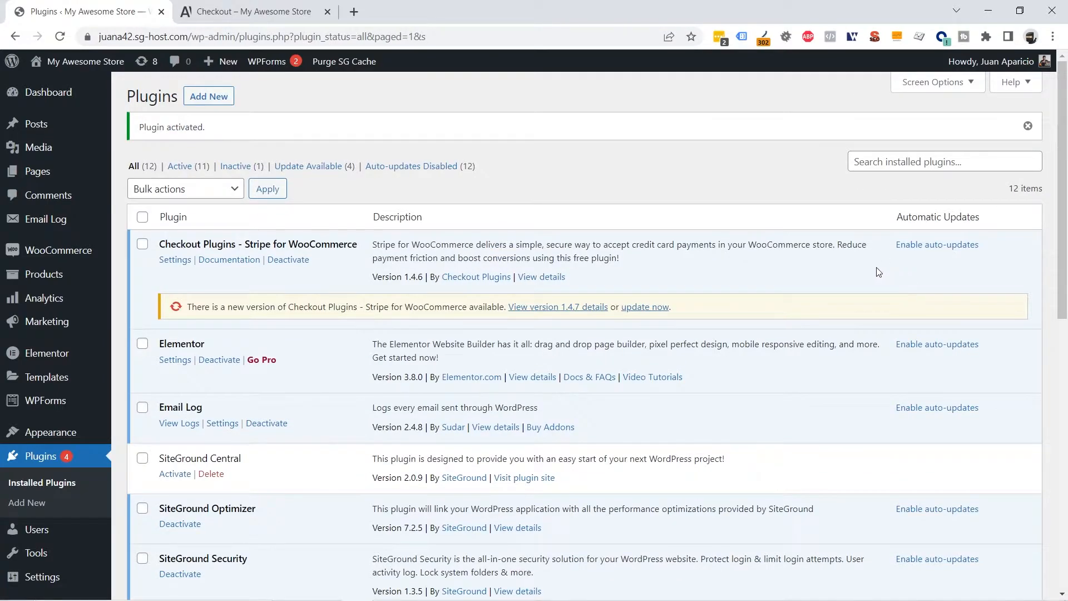
Return to WooCommerce Settings > Emails and scroll the list to the Processing order row
mouse_move(58, 252)
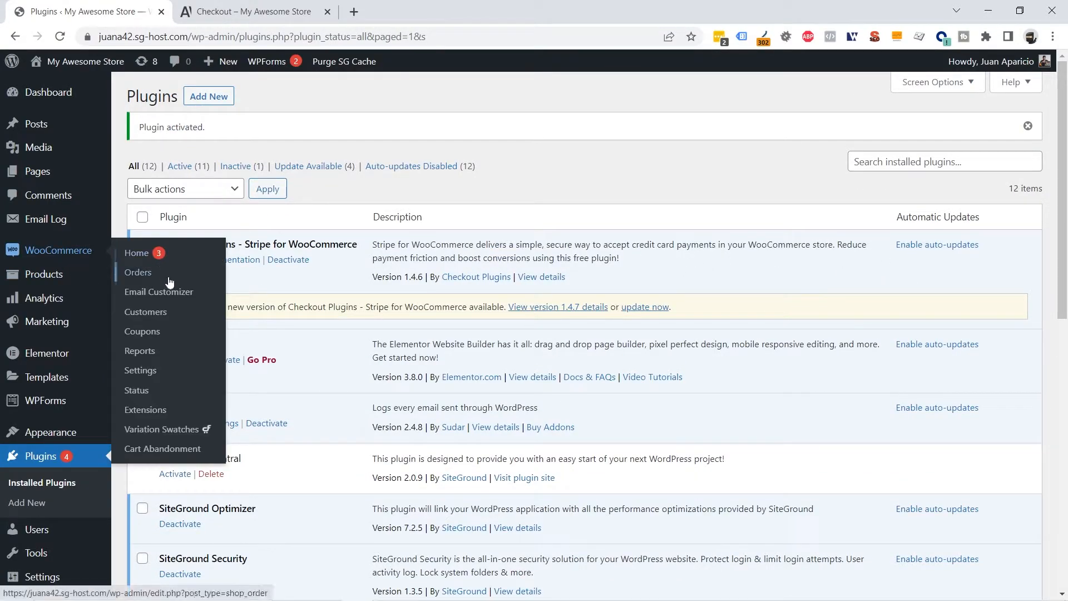
left_click(140, 371)
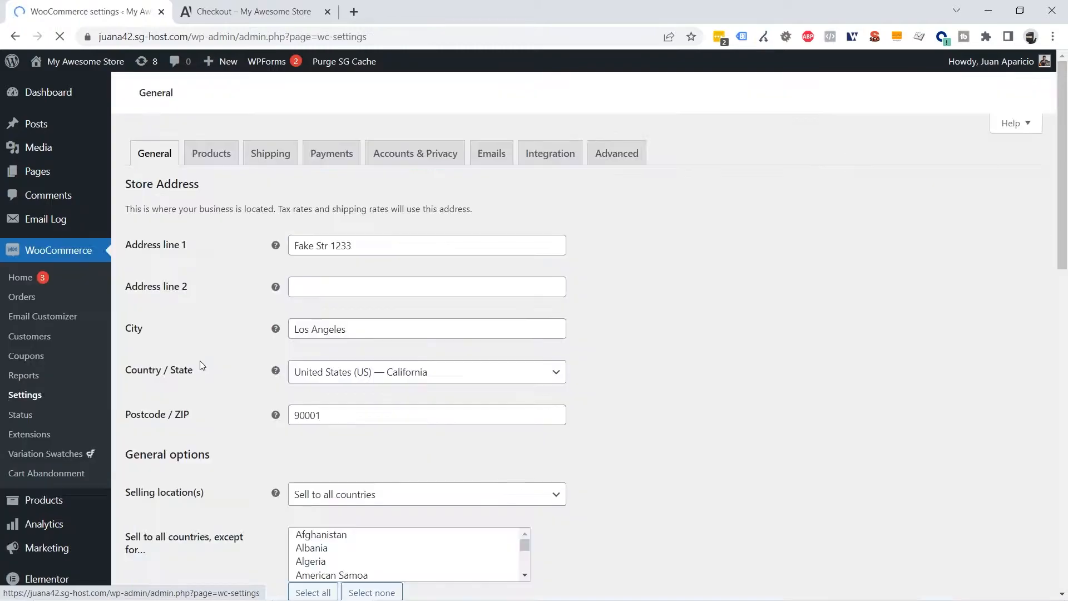
left_click(490, 182)
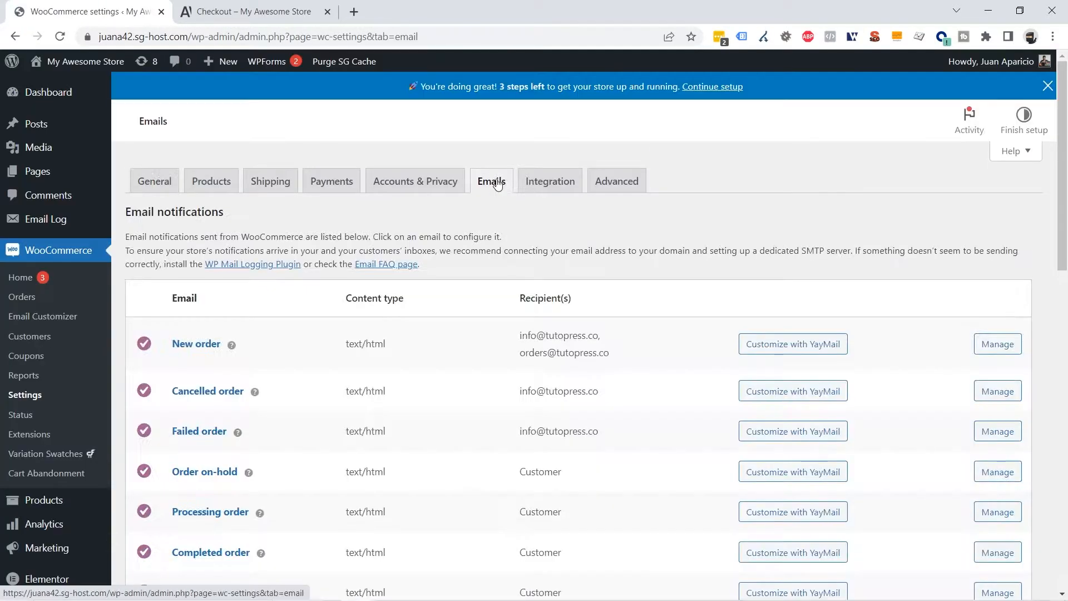
scroll(699, 222, "down", 2)
scroll(780, 249, "down", 3)
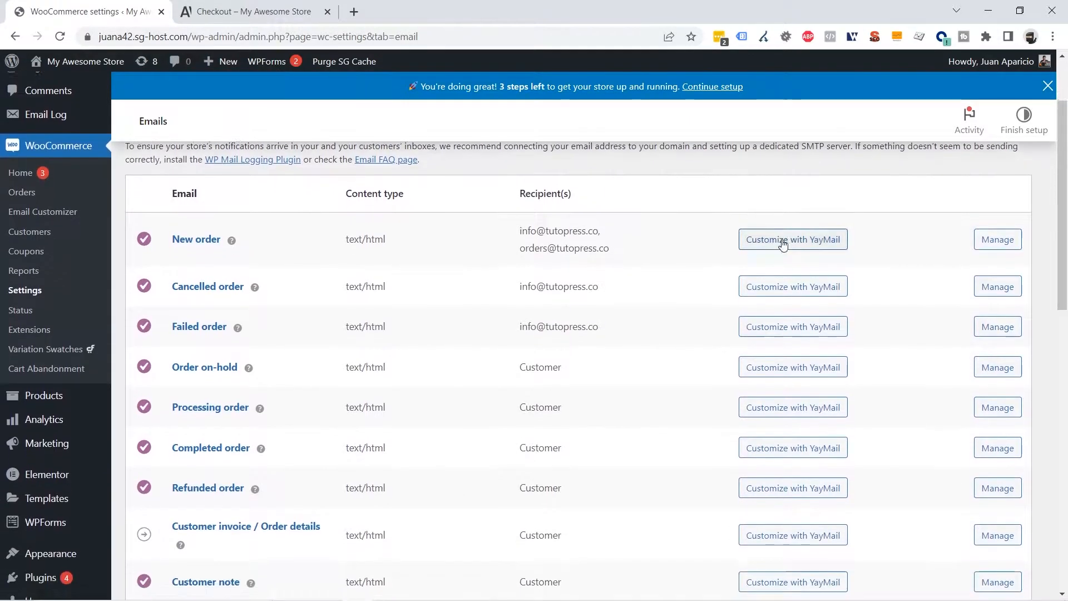
scroll(783, 258, "down", 1)
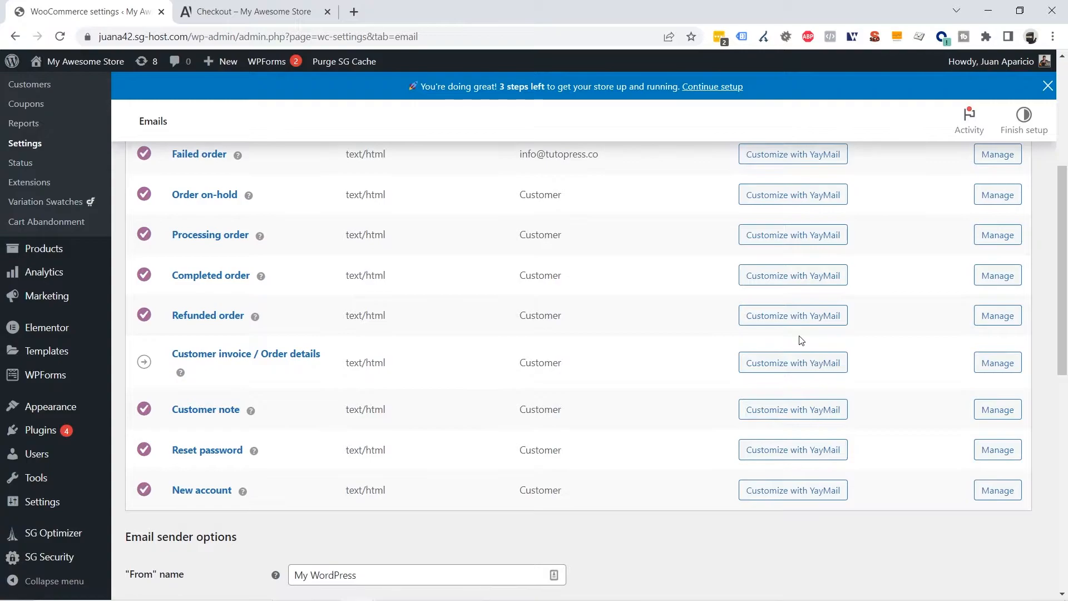
scroll(800, 340, "up", 1)
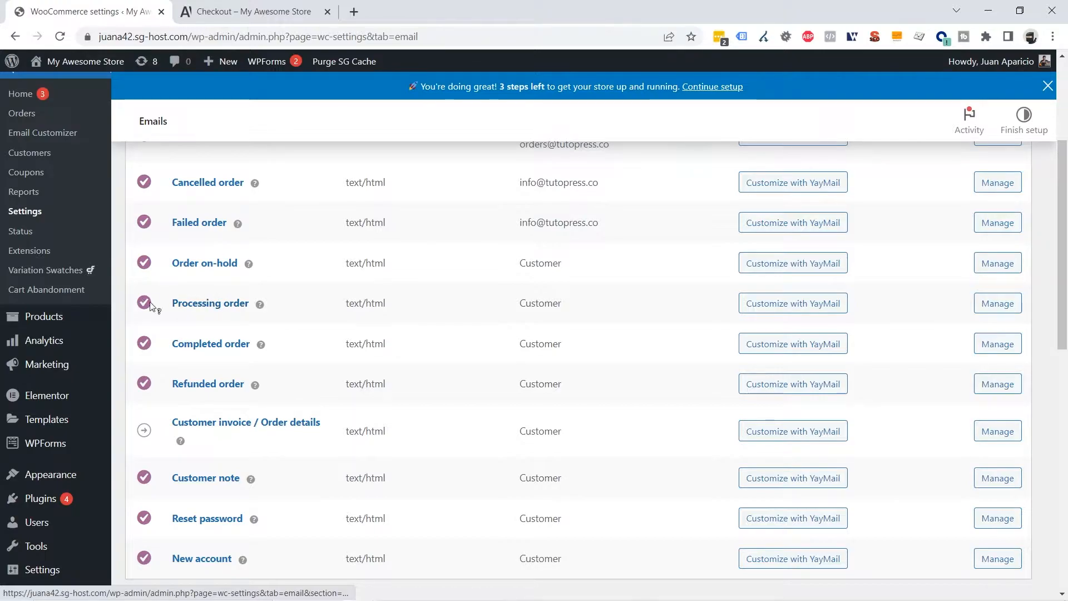
scroll(329, 377, "up", 4)
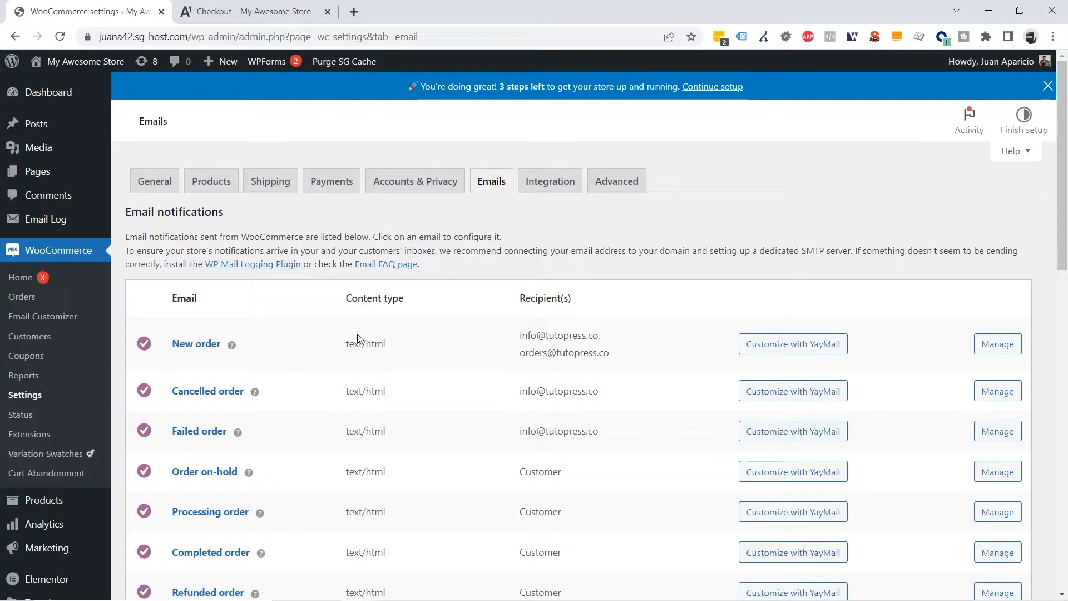
scroll(353, 333, "down", 3)
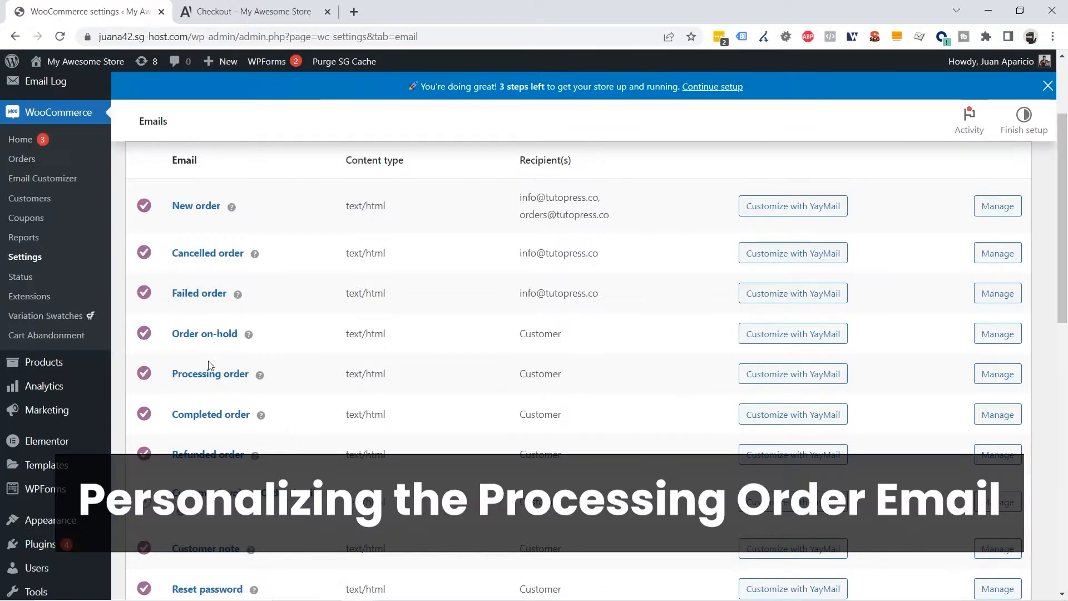
left_click_drag(283, 372, 635, 372)
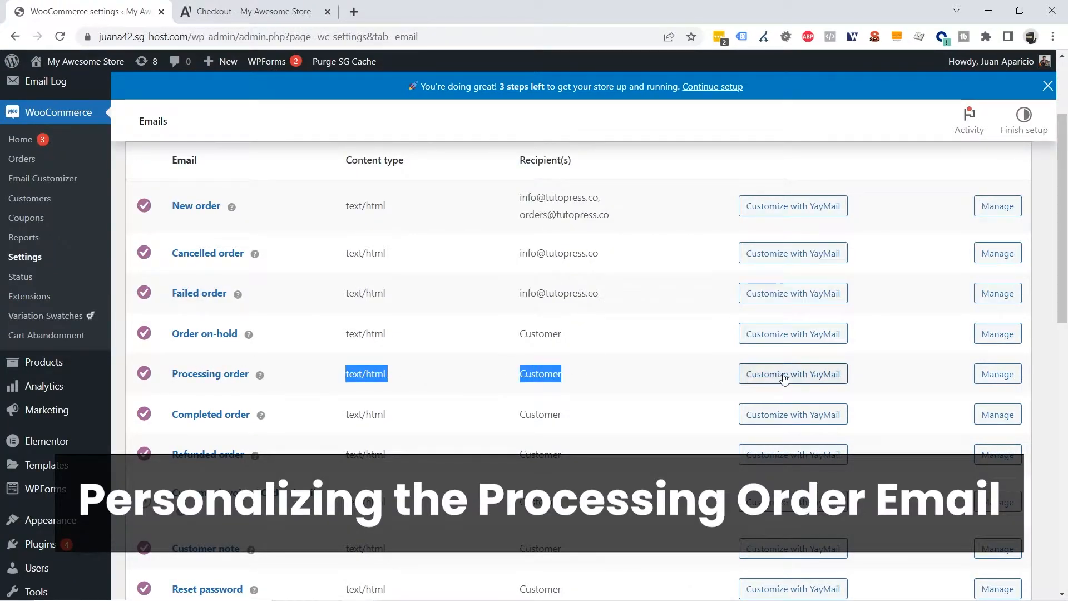
Open the Processing order template in YayMail's builder and inspect its Woo logo block
left_click(816, 376)
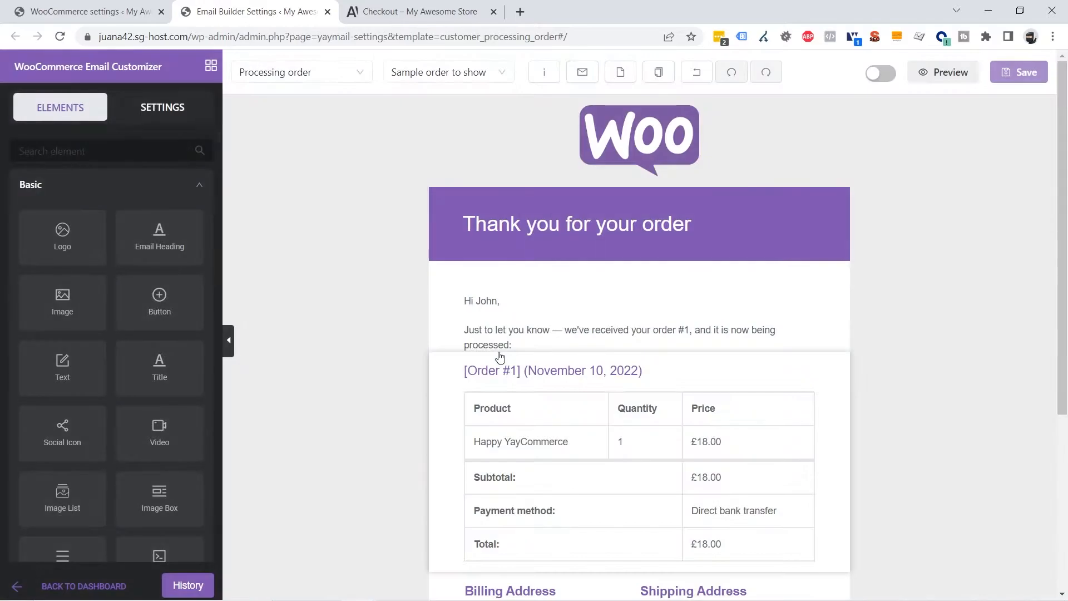
scroll(931, 317, "down", 3)
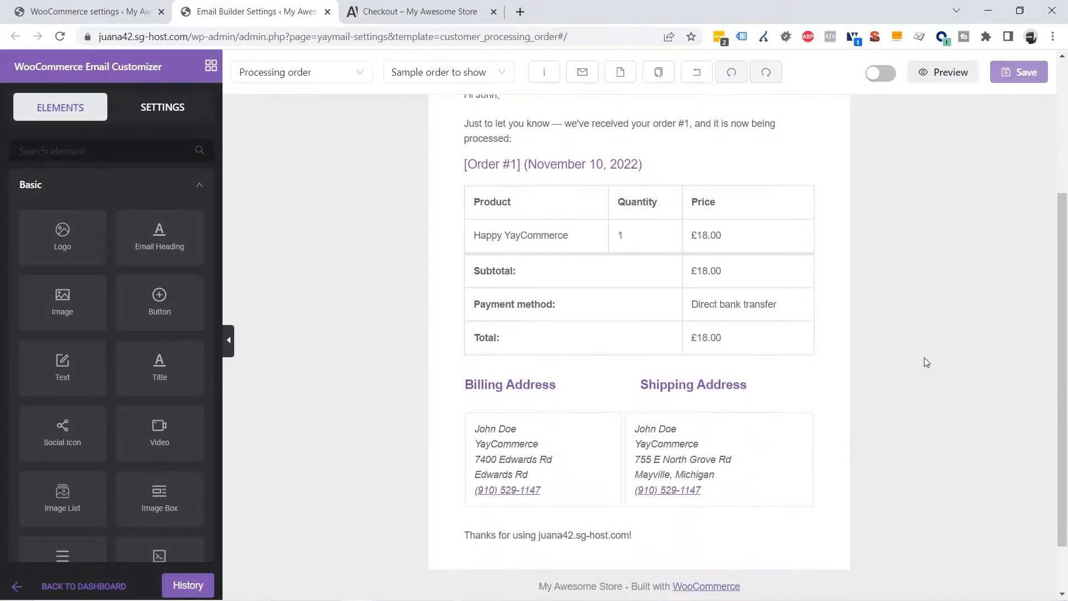
scroll(687, 430, "up", 3)
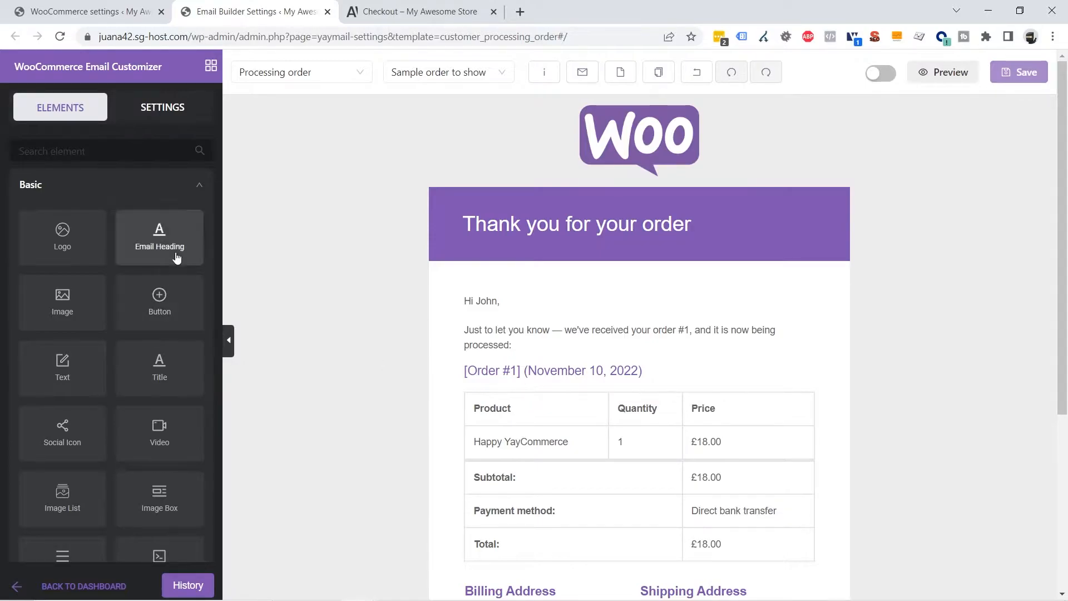
left_click_drag(159, 373, 628, 134)
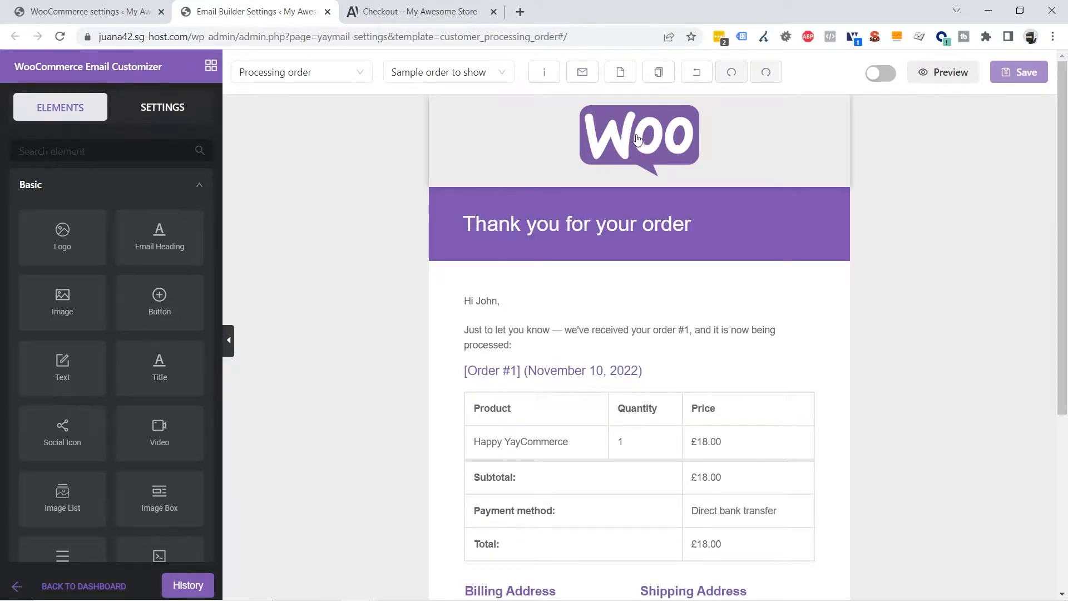
left_click(639, 140)
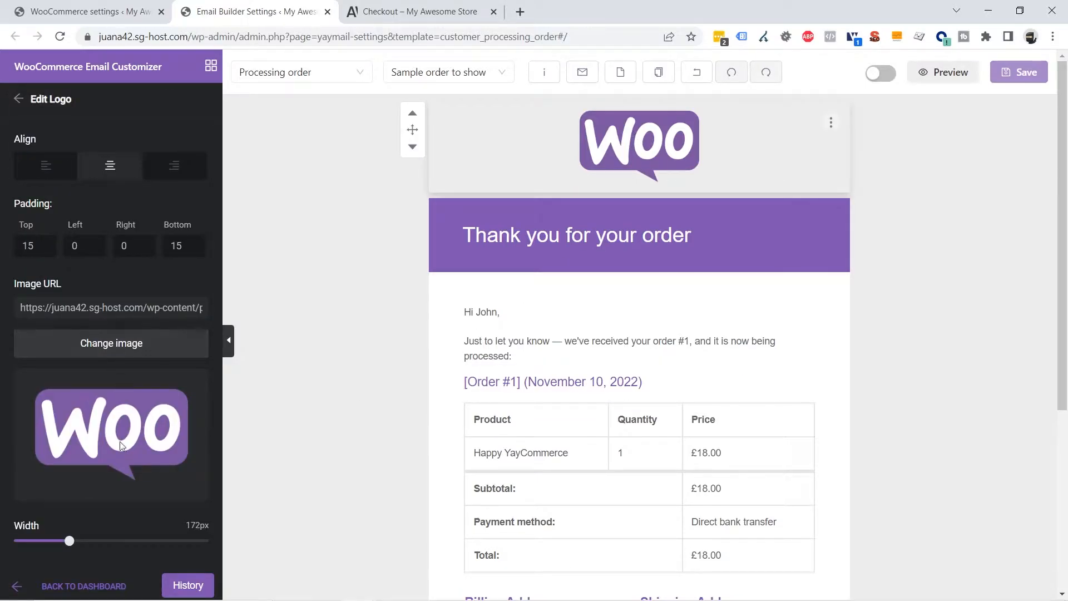
left_click(975, 322)
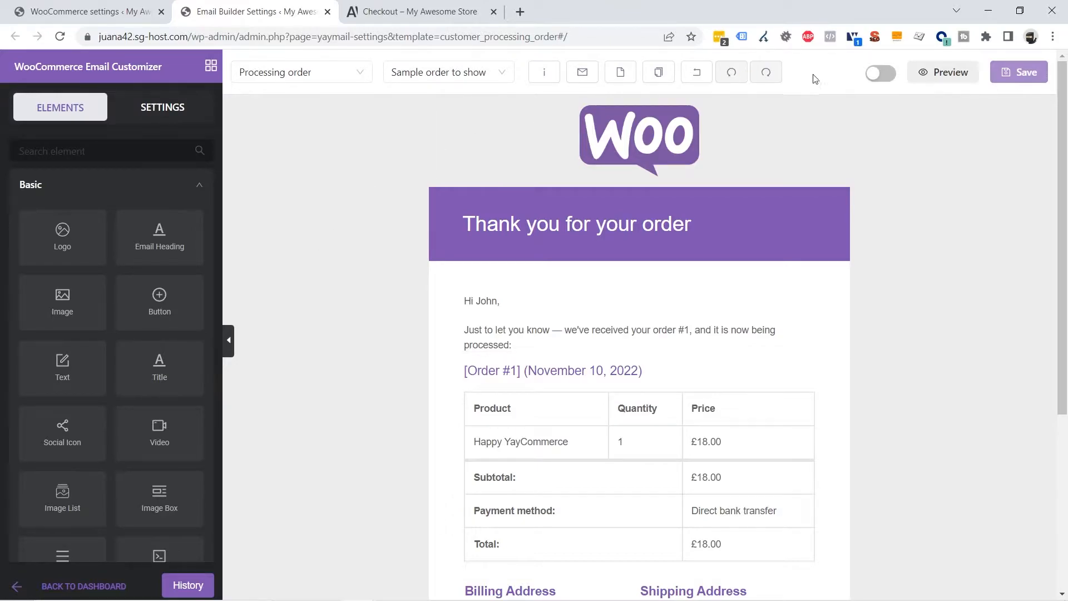
Set the email background colour to white in the template's email colour settings
left_click(153, 111)
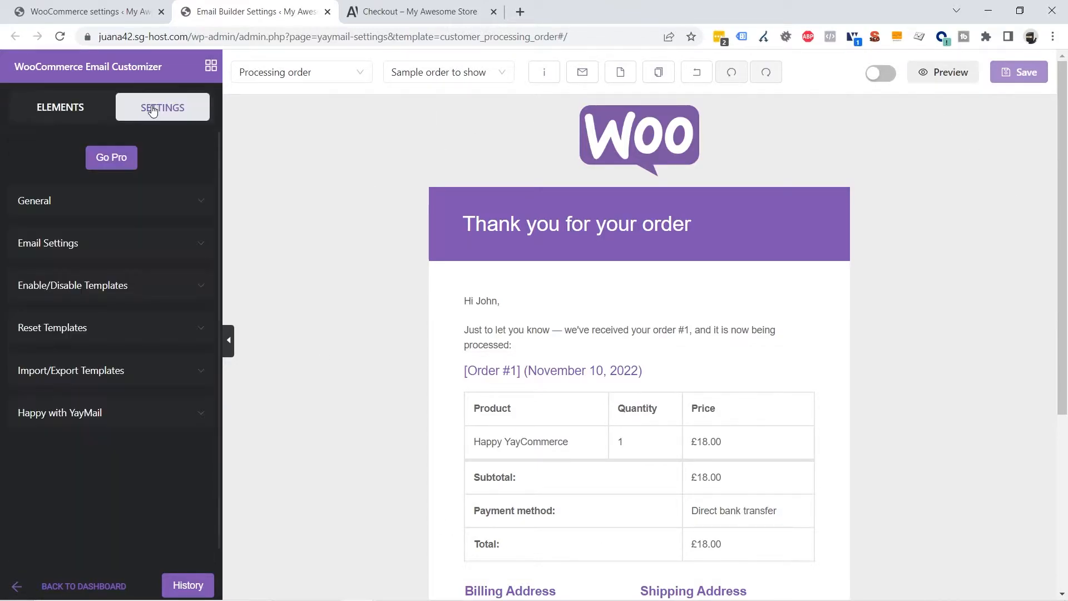
left_click(74, 247)
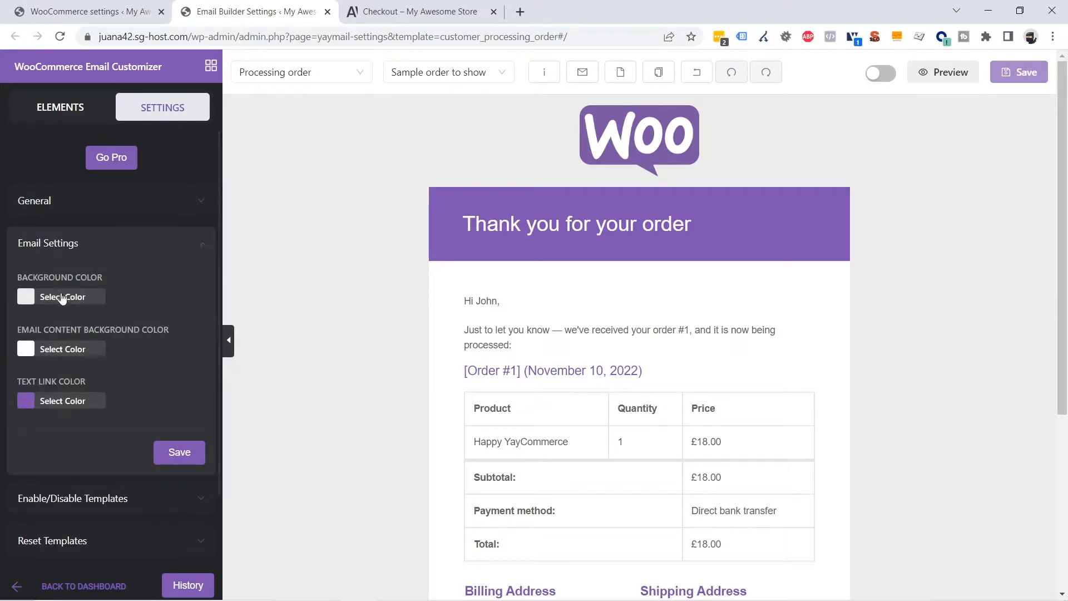
left_click(28, 302)
left_click_drag(33, 339, 14, 314)
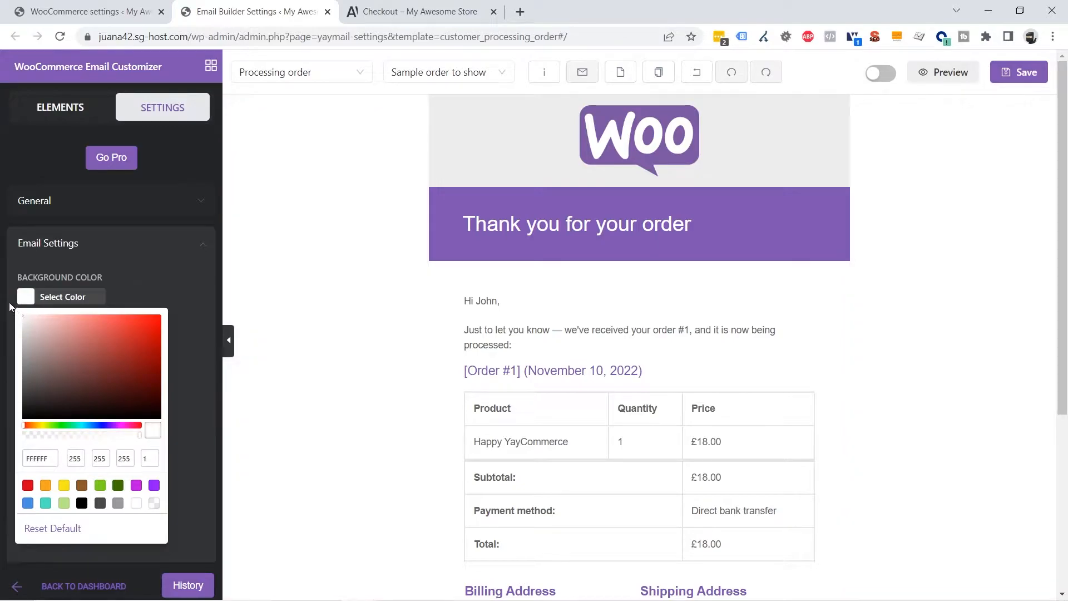
left_click(9, 303)
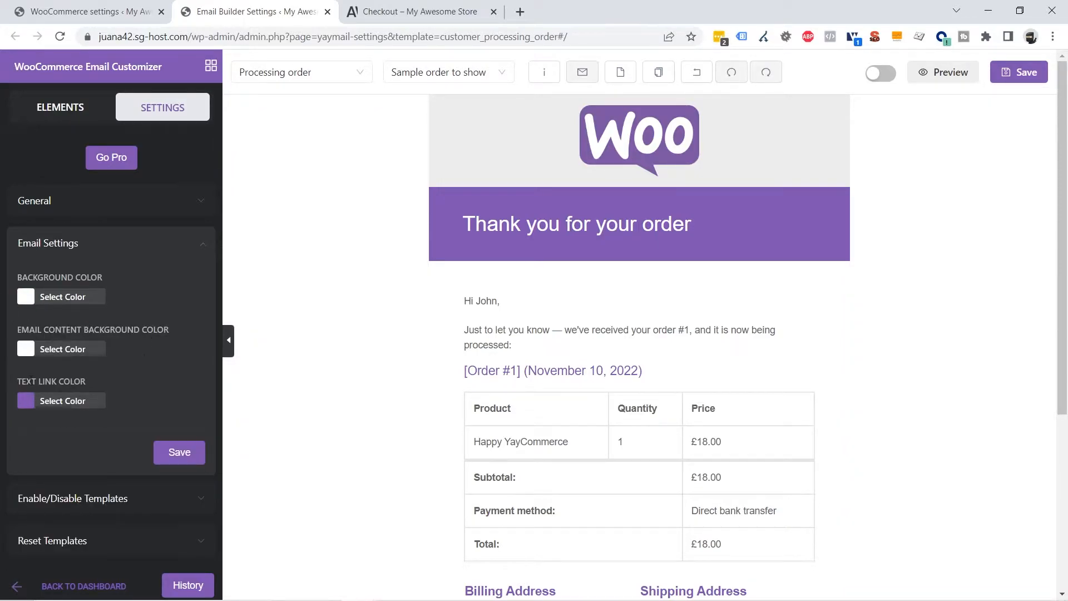
Change the text link colour to dark blue 286DB8 and save the email settings
left_click(26, 401)
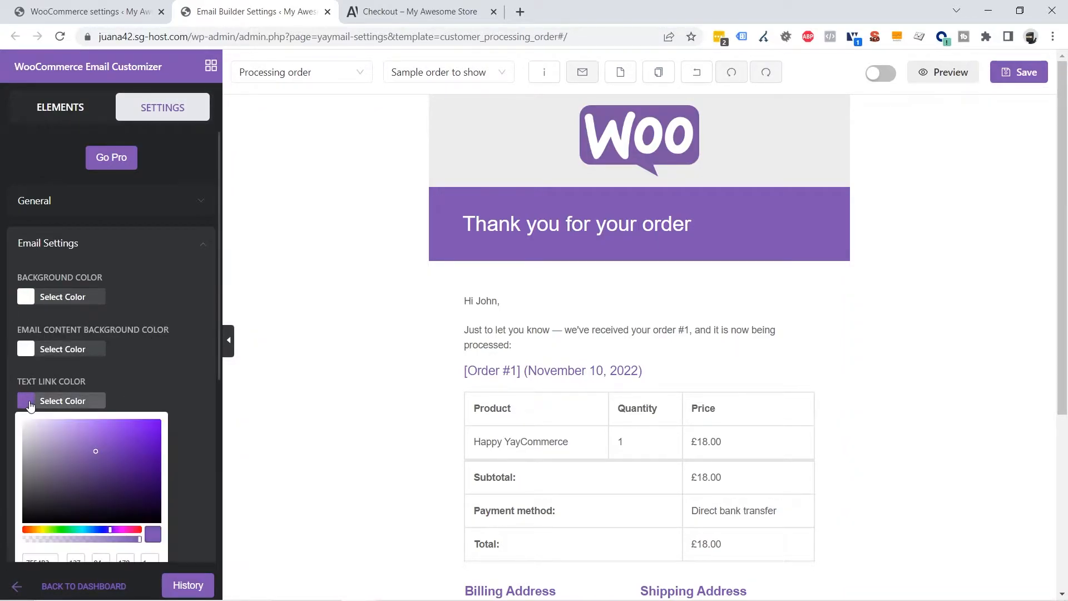
scroll(123, 500, "down", 1)
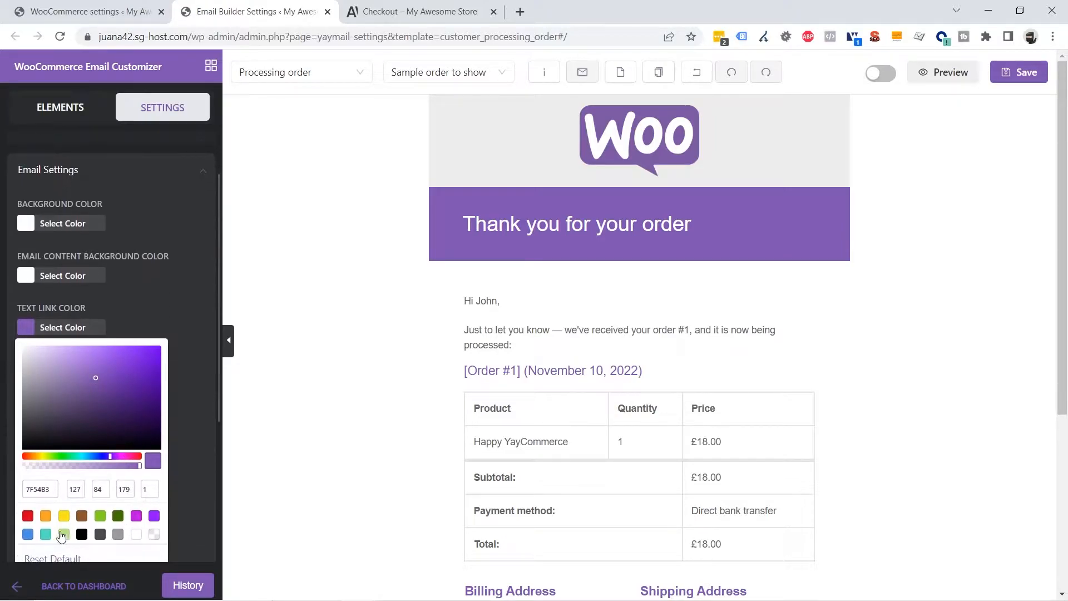
left_click(26, 535)
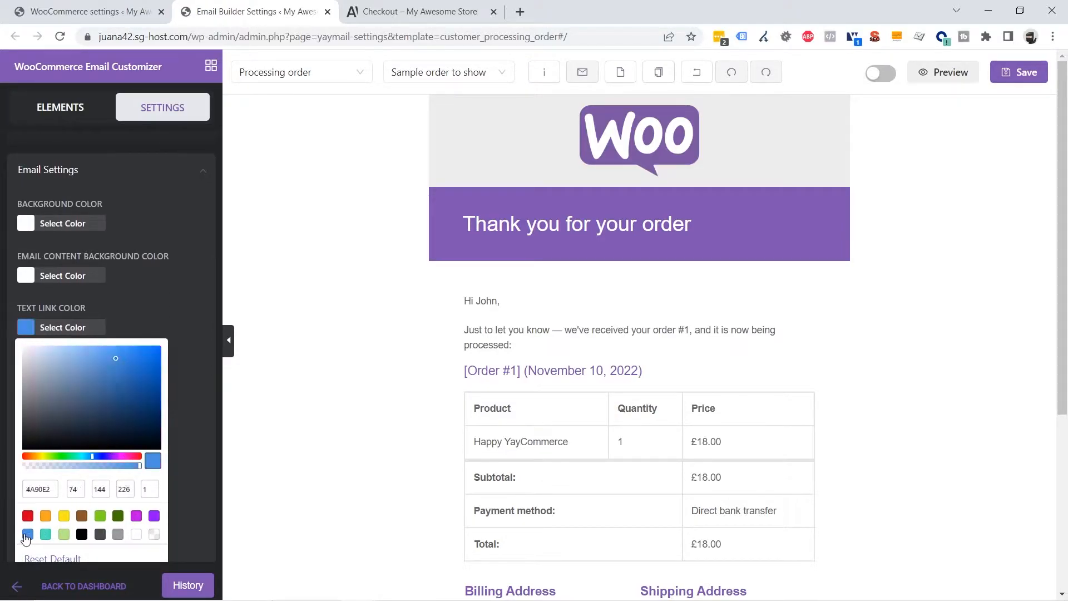
left_click_drag(118, 361, 131, 379)
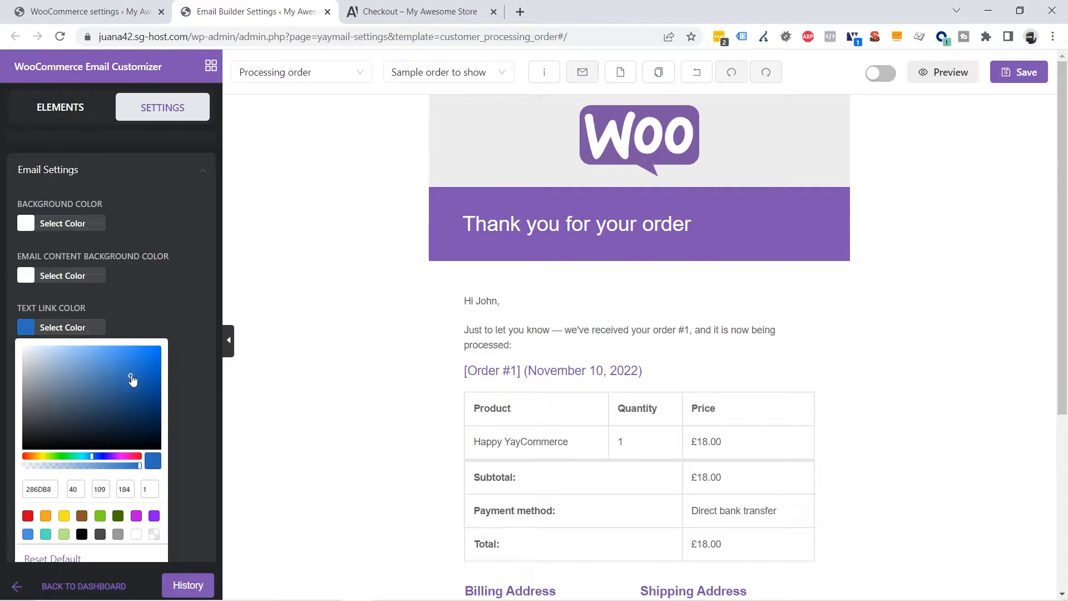
left_click(178, 395)
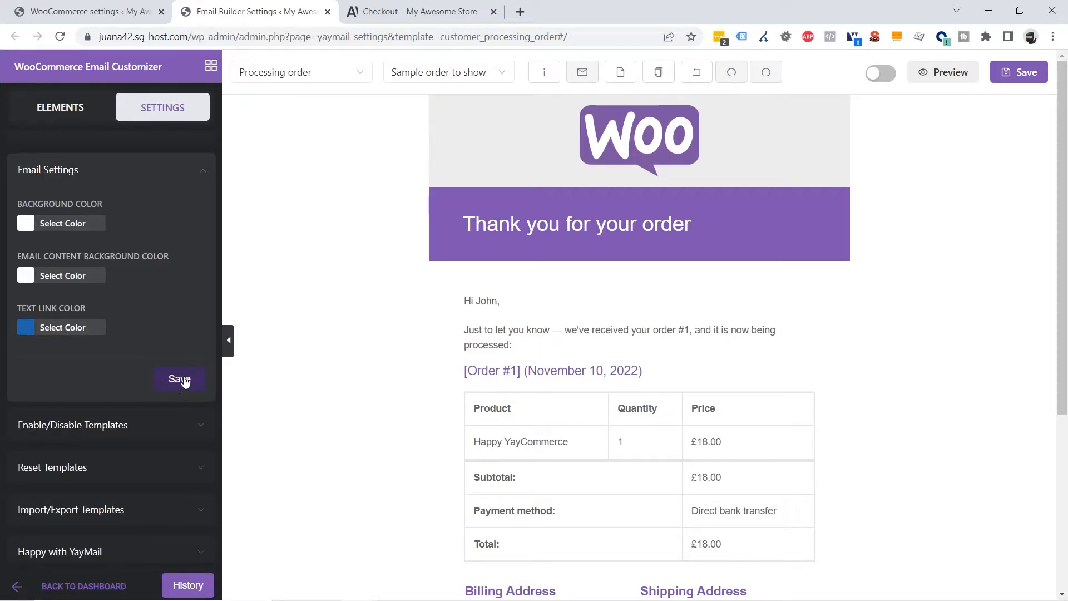
left_click(180, 379)
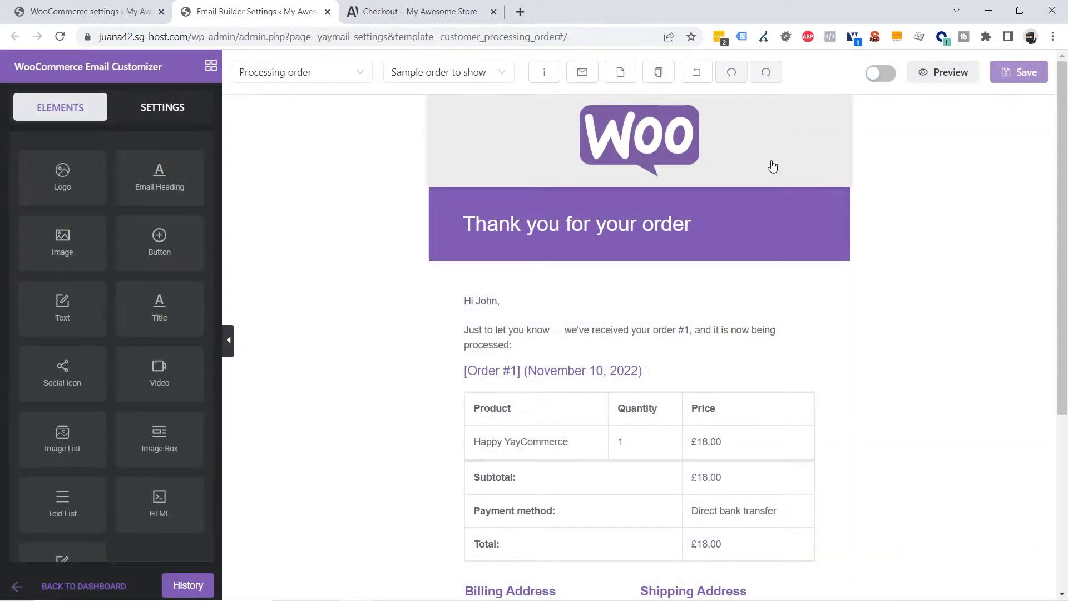
Select the Woo logo block and centre it in the header
left_click(654, 139)
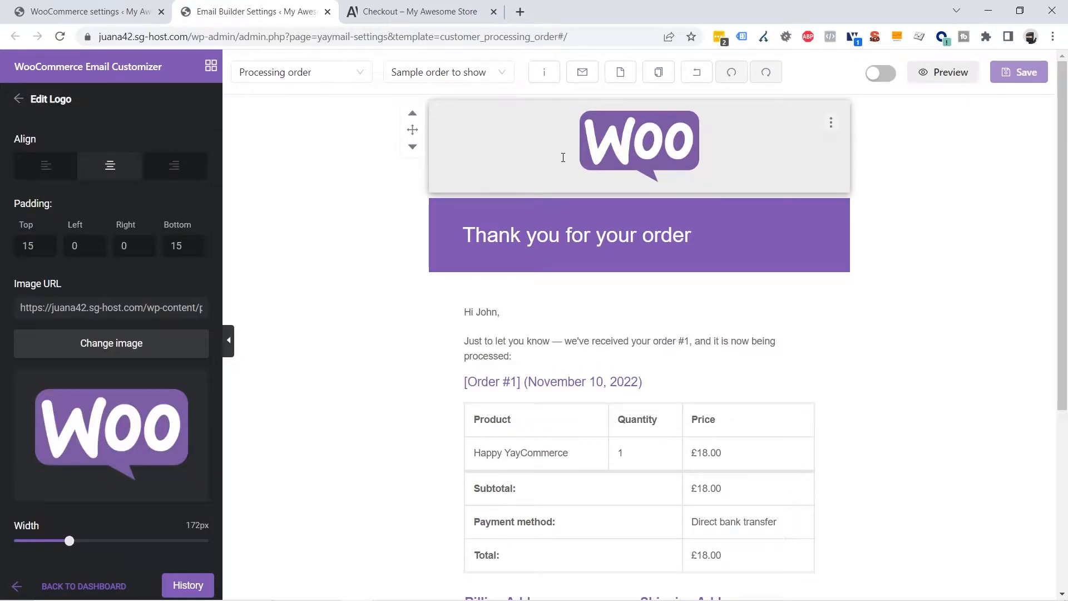
left_click(46, 166)
left_click(110, 166)
left_click(174, 166)
left_click(124, 171)
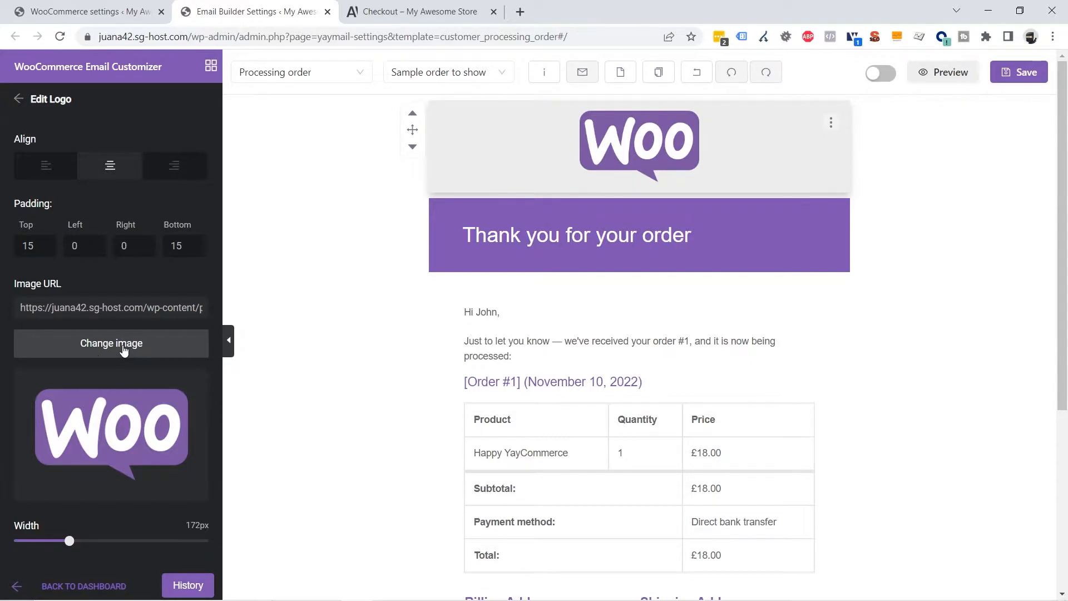
Replace the Woo logo with logo.png and widen it to 267px
left_click(123, 349)
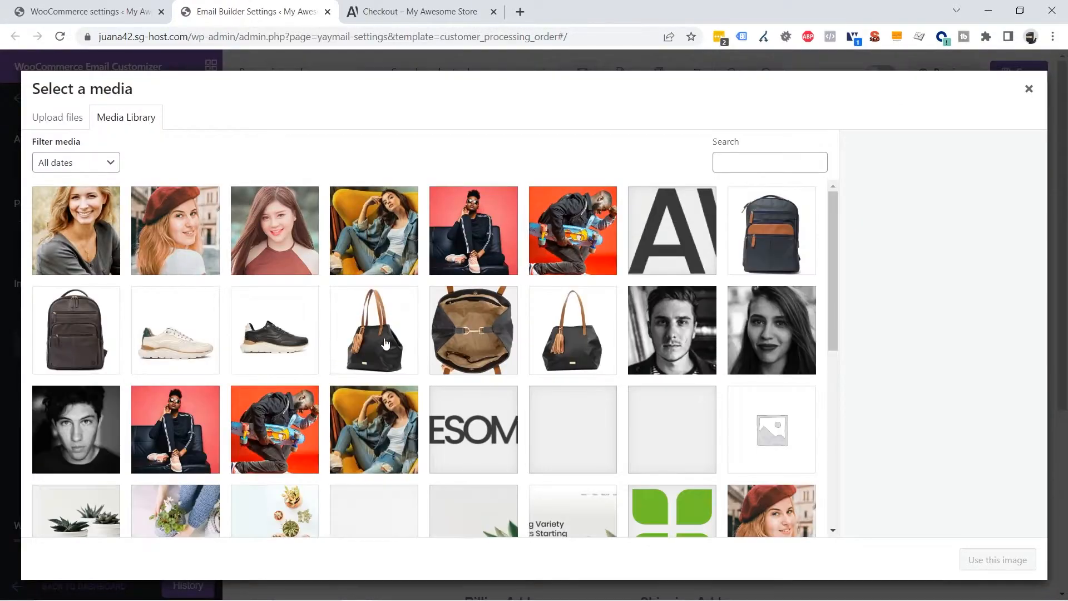
left_click(466, 421)
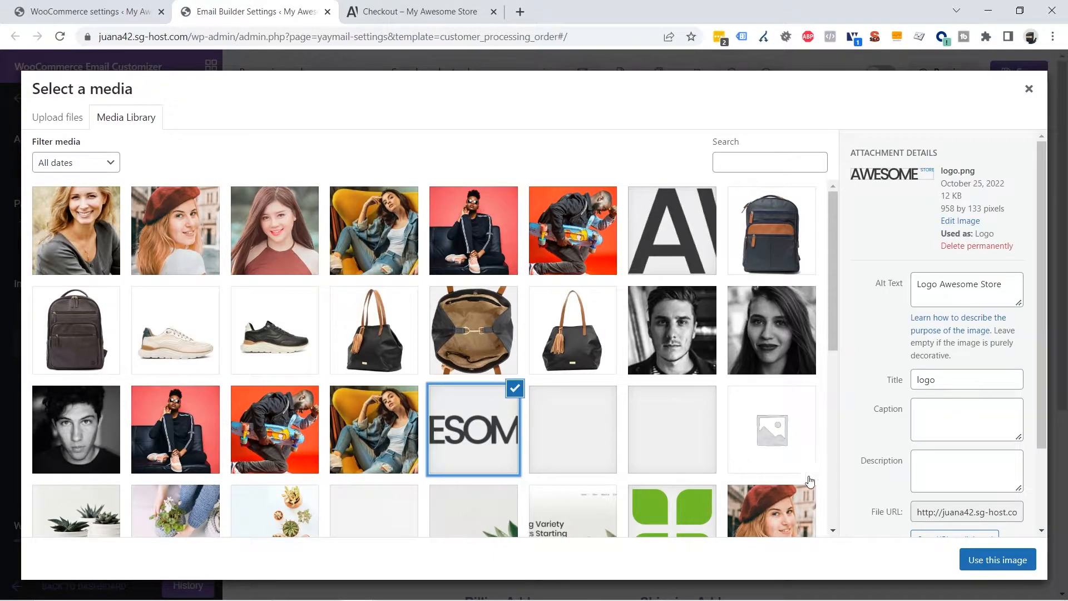
left_click(998, 560)
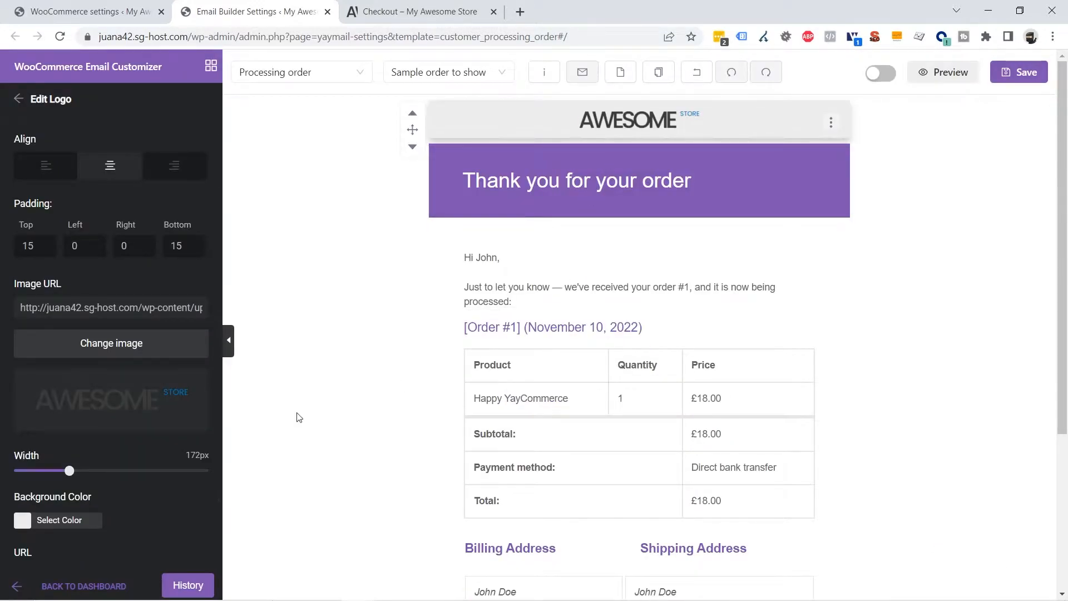
left_click_drag(69, 472, 102, 472)
Give the logo block a white background
scroll(139, 473, "down", 1)
scroll(139, 471, "down", 1)
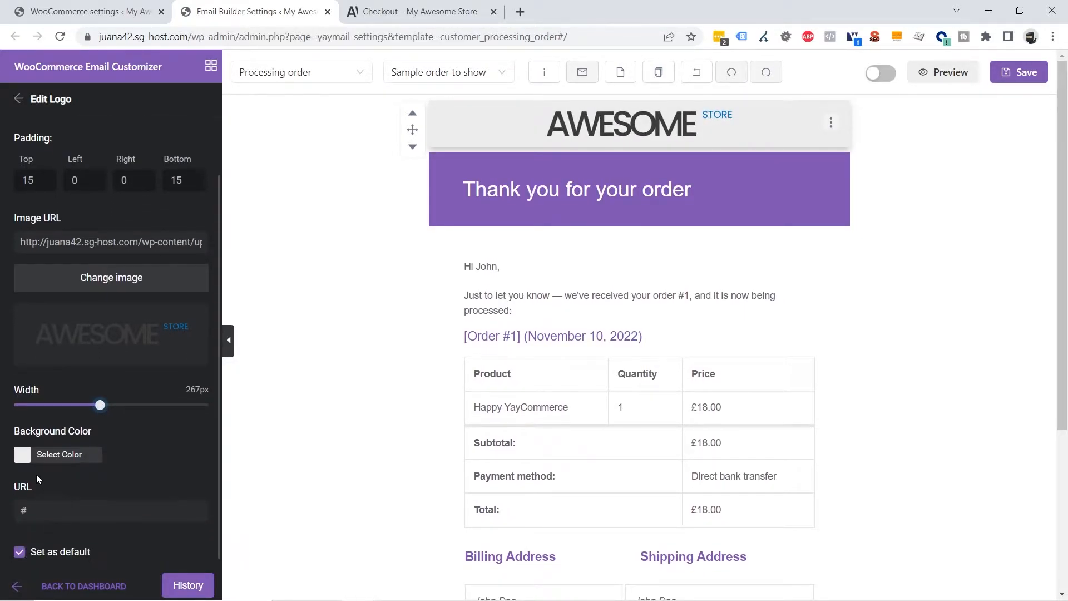
left_click(56, 454)
left_click_drag(50, 501, 21, 476)
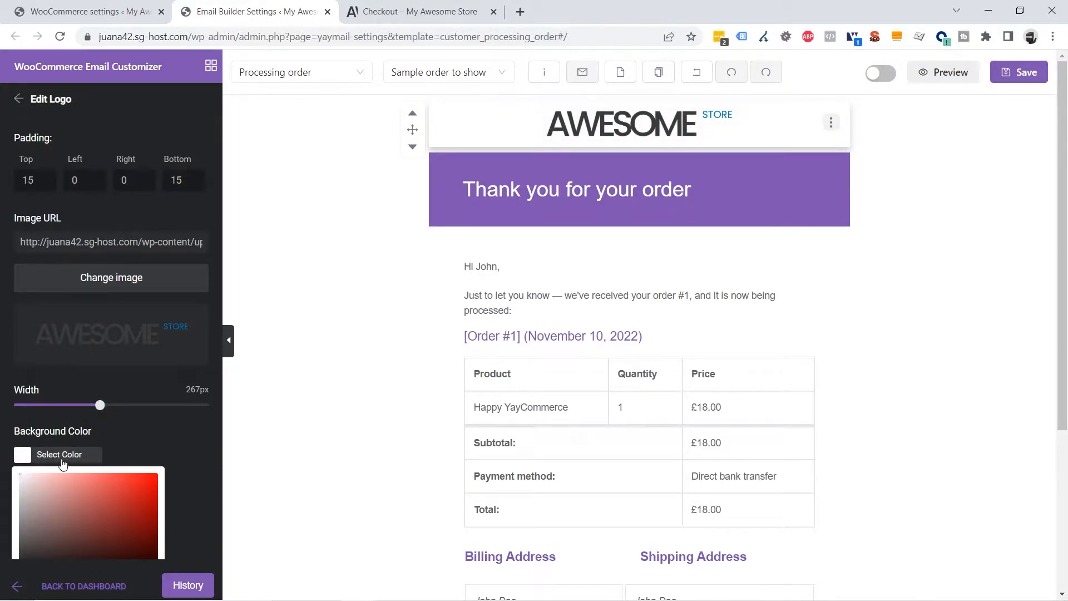
left_click(933, 246)
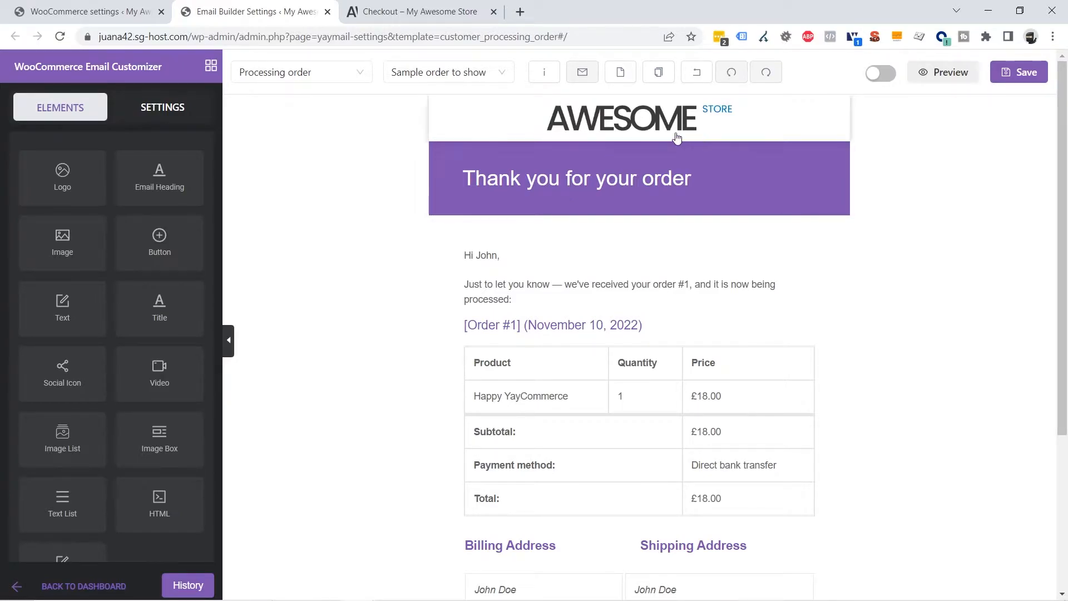
Set the logo block's top and bottom padding to 25
left_click(636, 116)
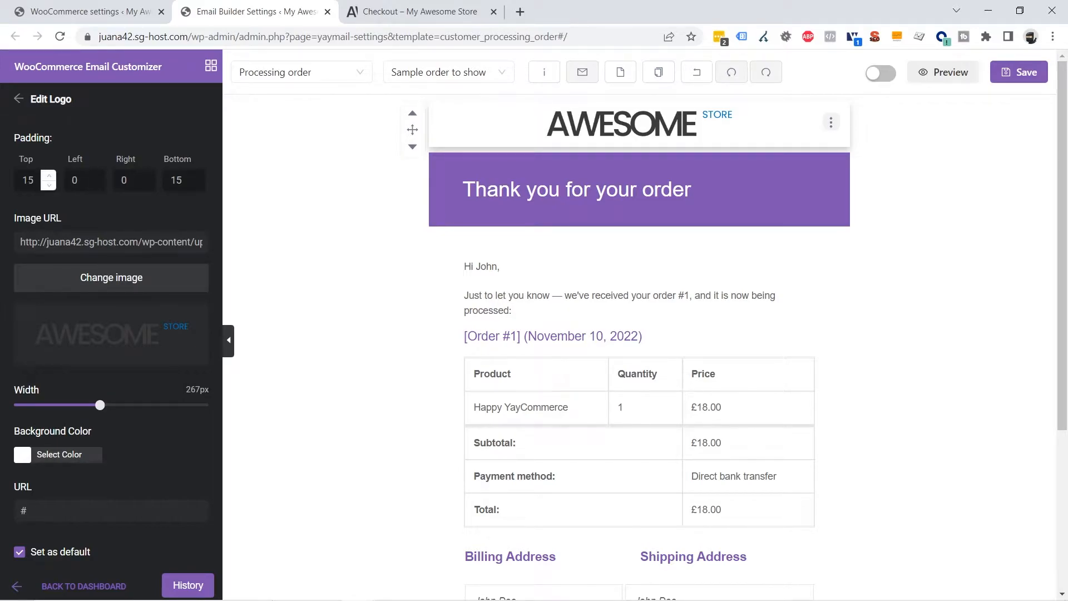
type("2")
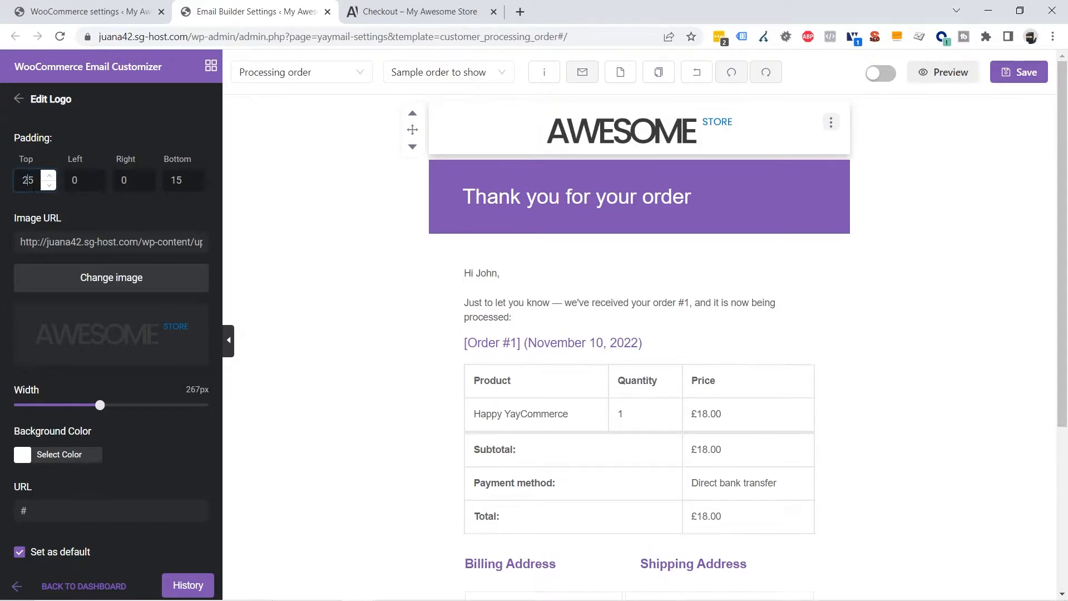
left_click_drag(171, 179, 176, 180)
type("2")
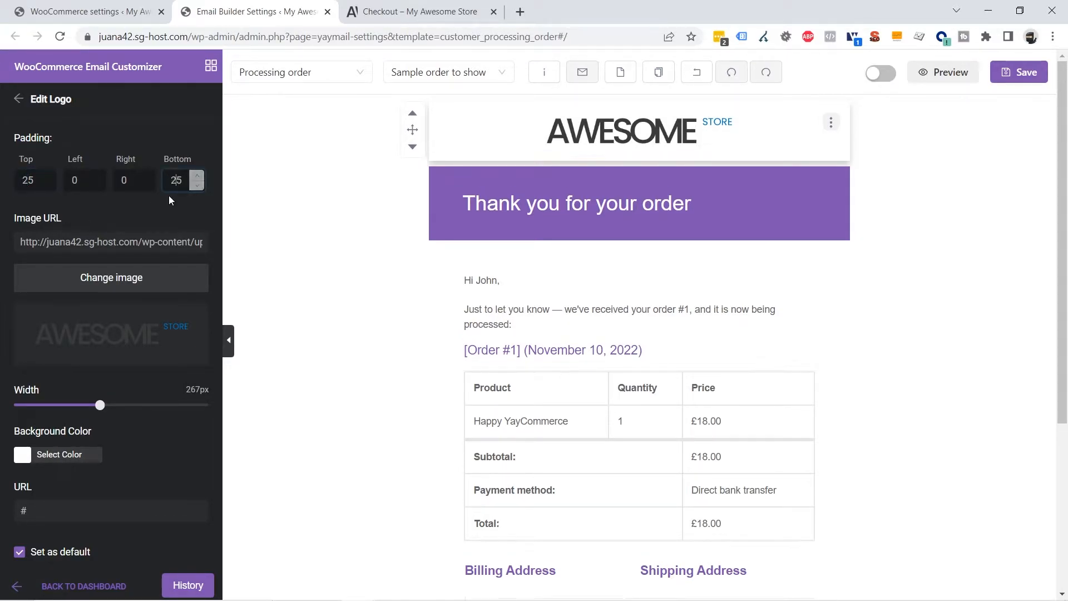
left_click(944, 282)
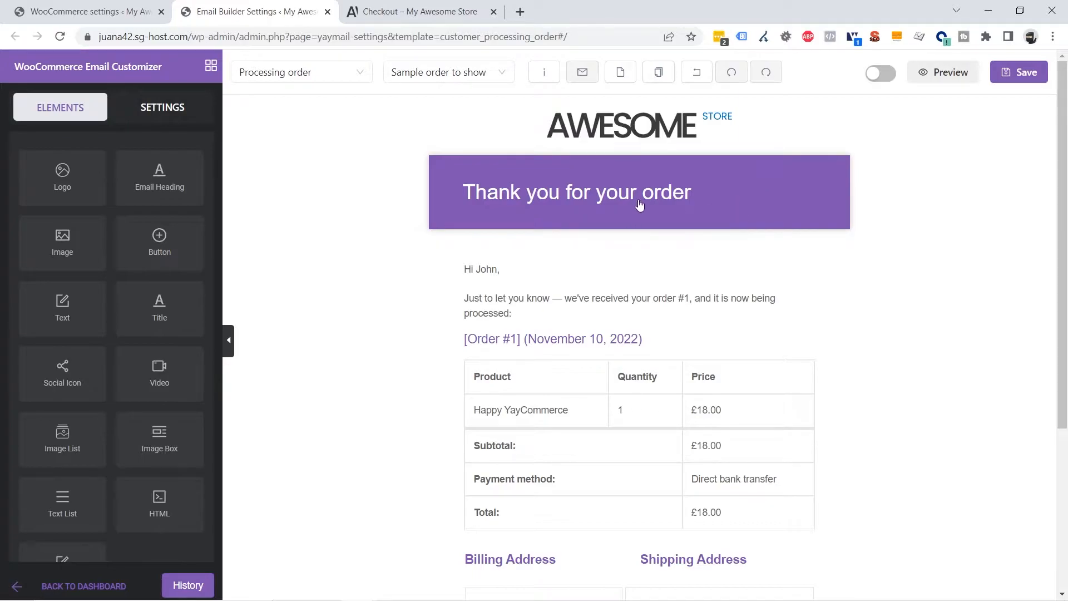
Remove the purple 'Thank you for your order' heading block, then return to WooCommerce settings
left_click(806, 192)
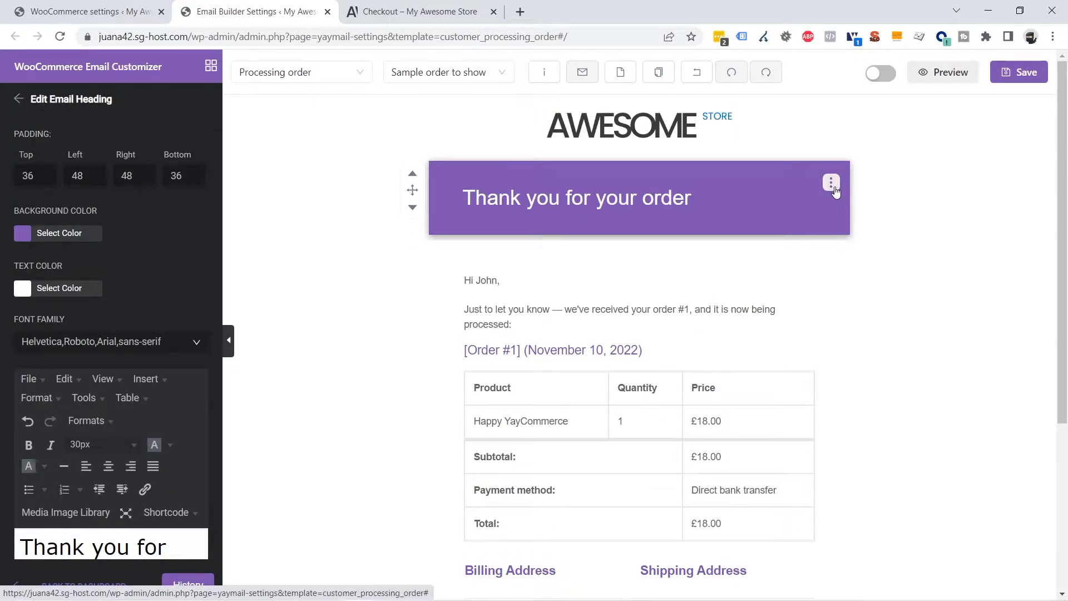
left_click(832, 183)
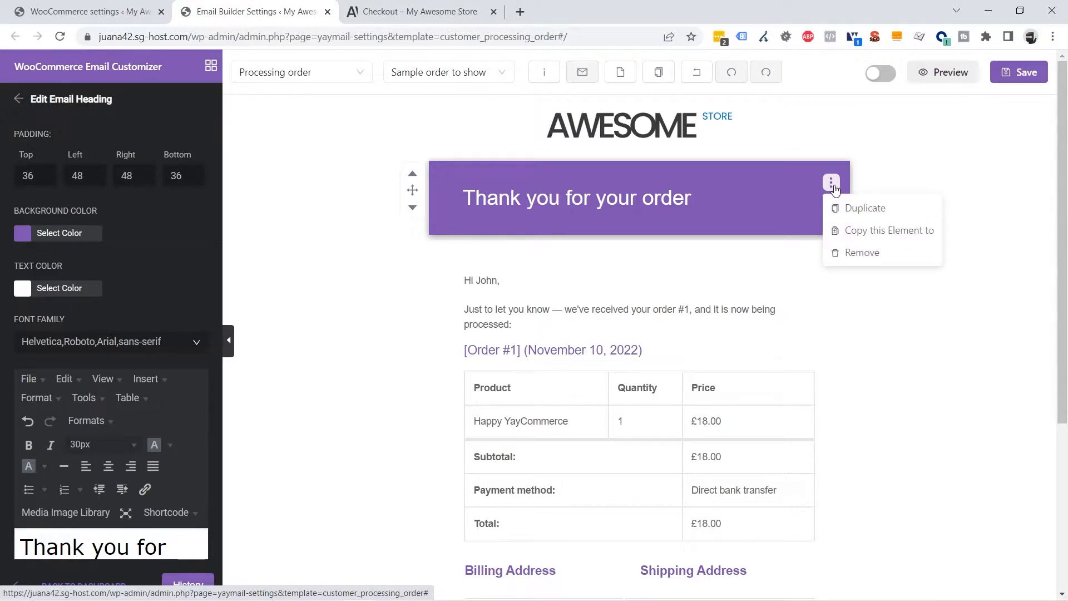
left_click(863, 258)
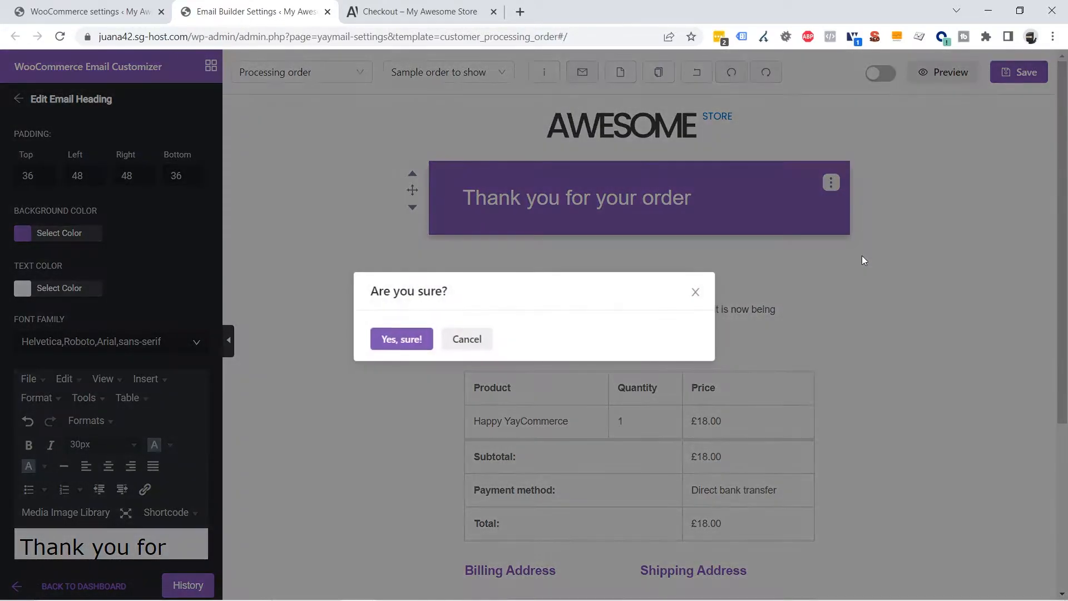
left_click(389, 341)
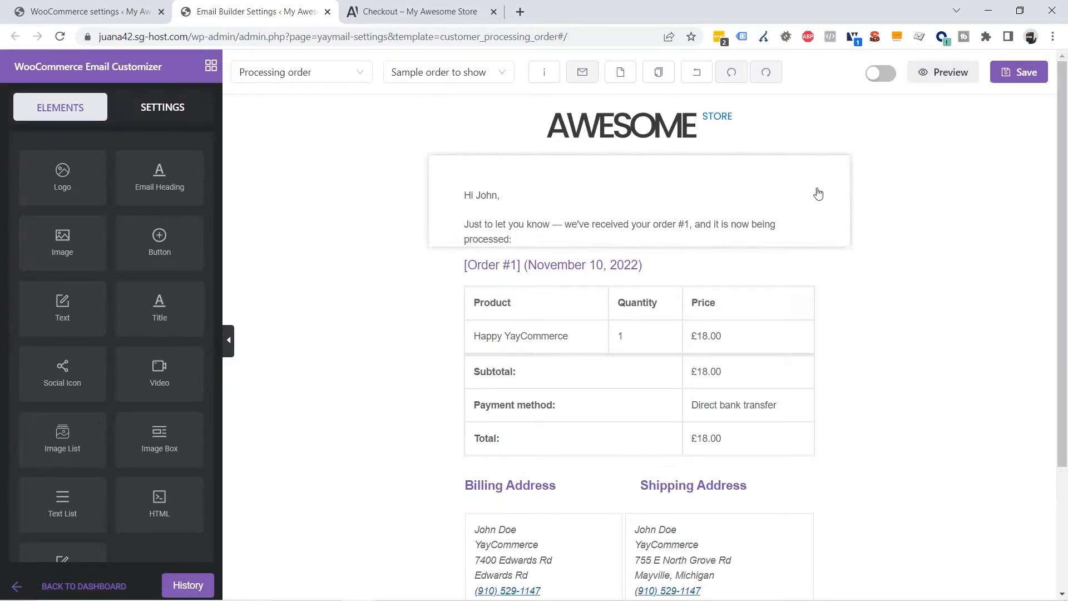
left_click(92, 14)
Open Email Log in a new tab and move that tab to second place
scroll(292, 356, "up", 3)
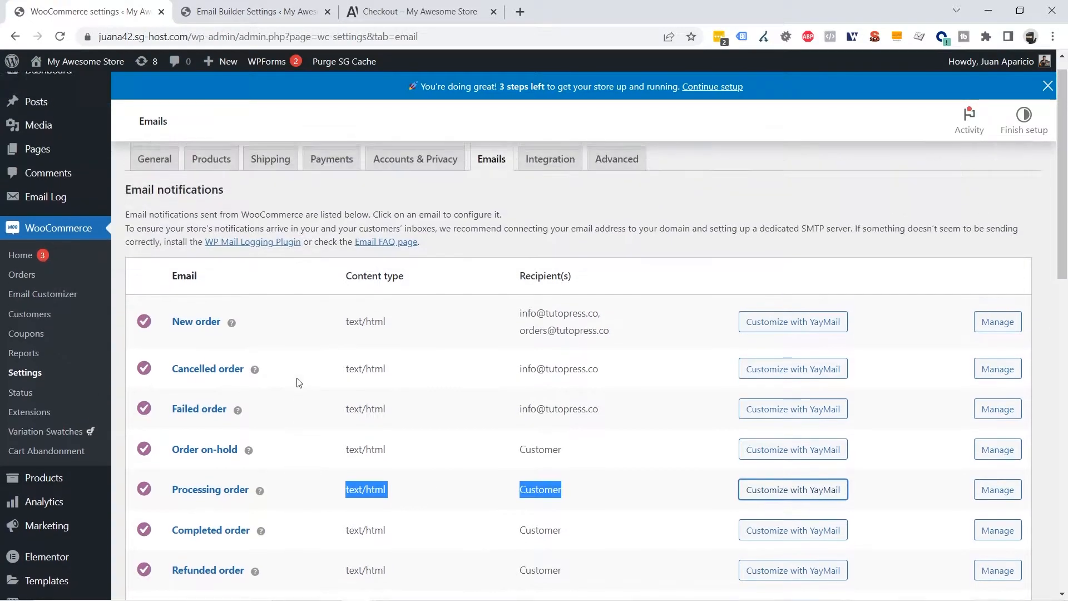
right_click(56, 217)
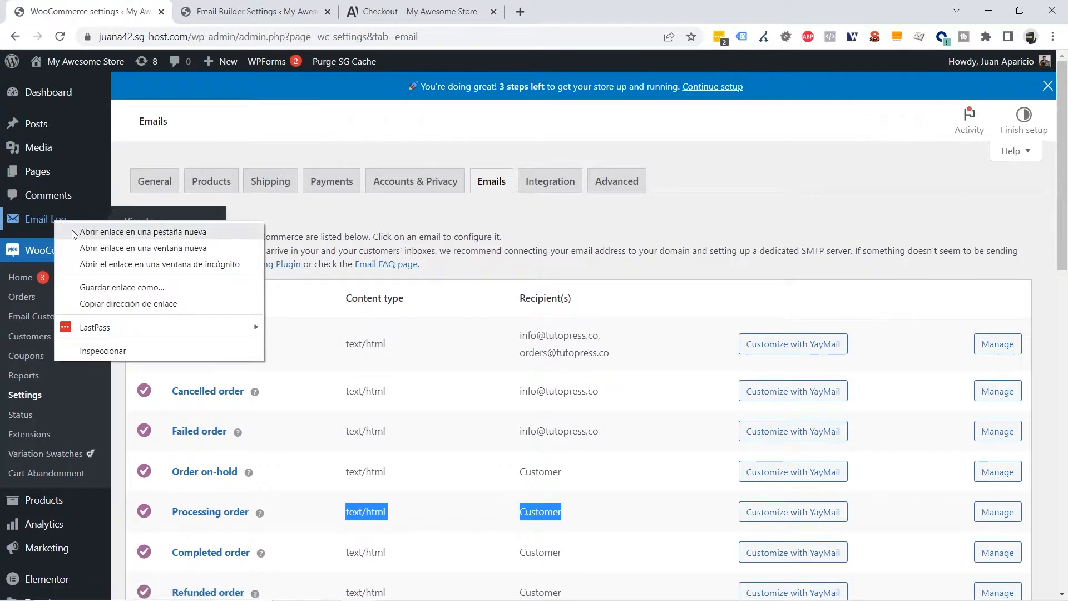
left_click(89, 228)
left_click(384, 11)
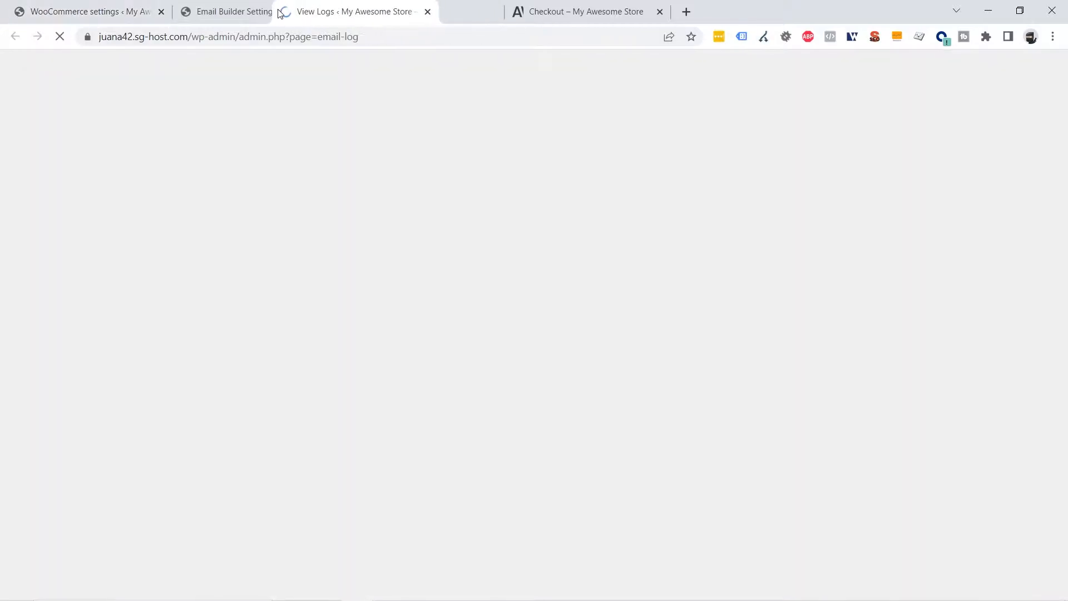
left_click_drag(384, 11, 210, 40)
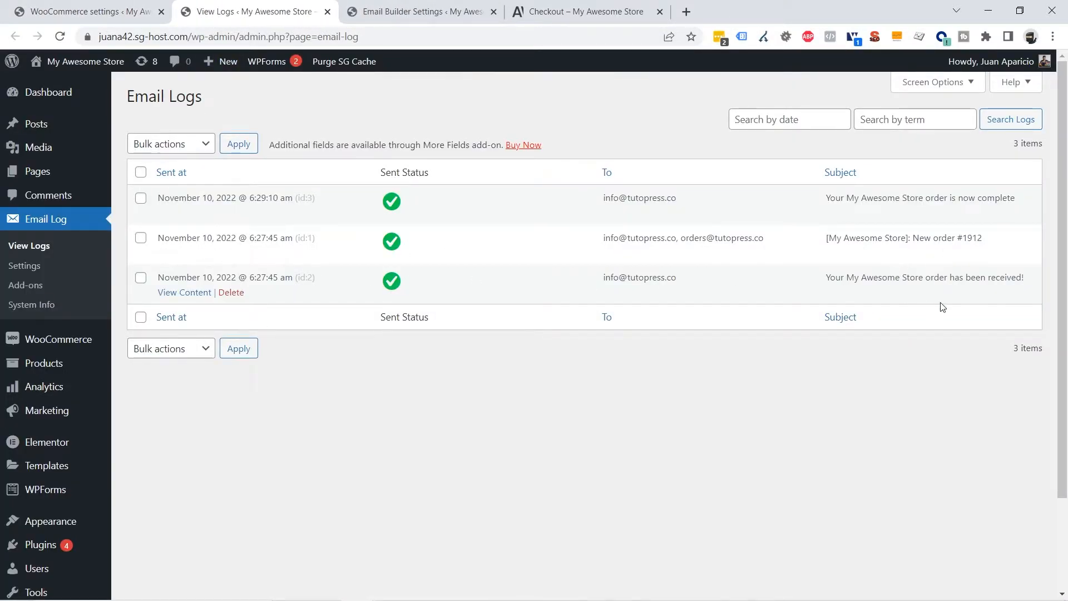
Copy the 'Thank you for your order' heading from the logged email and return to the builder
left_click(173, 292)
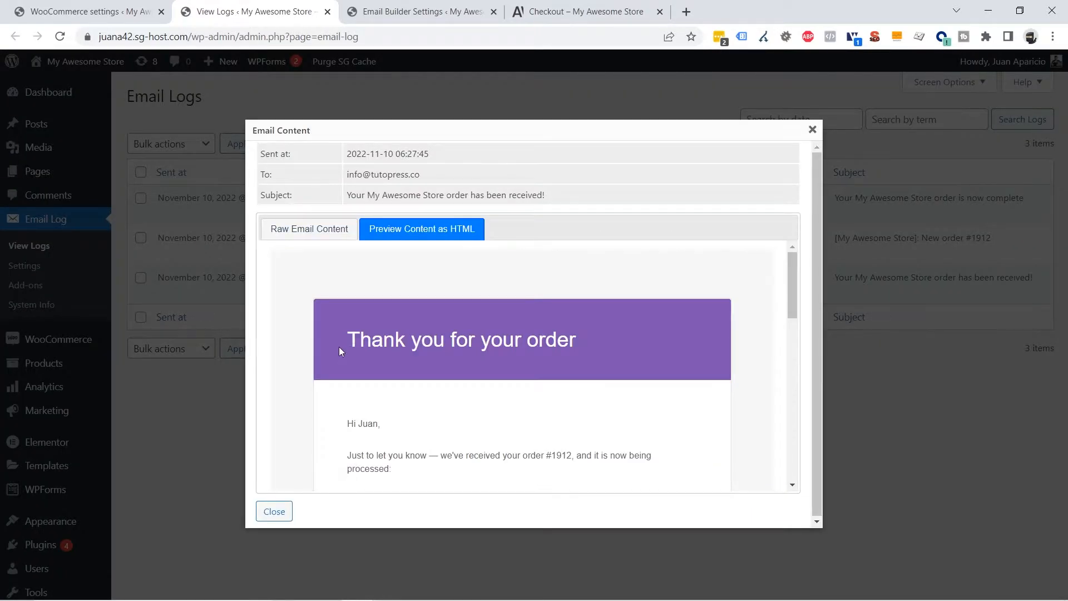
left_click_drag(341, 340, 585, 341)
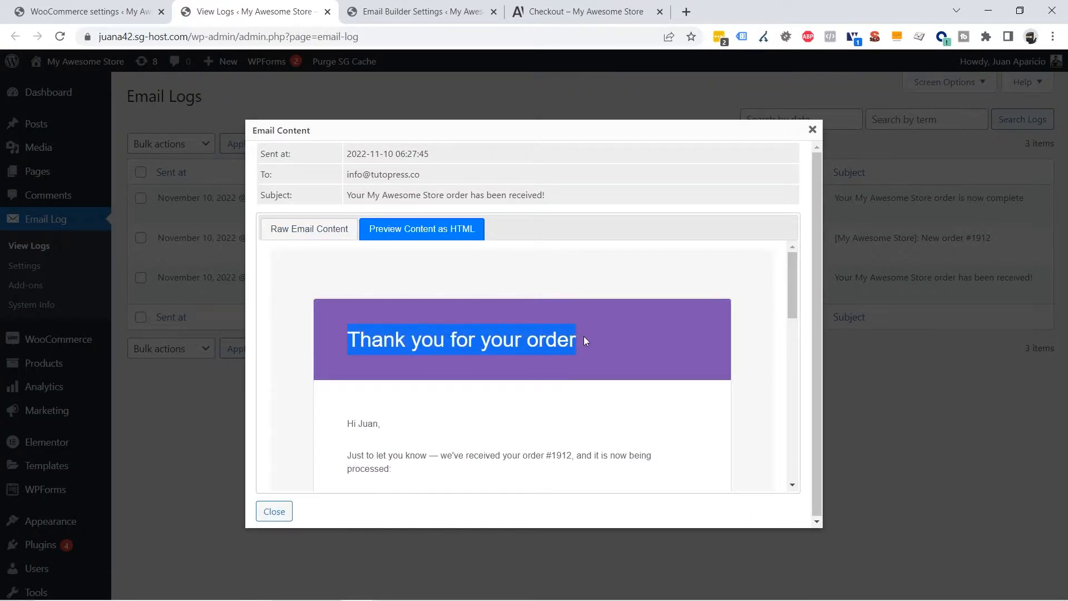
right_click(527, 341)
left_click(551, 352)
left_click(118, 15)
left_click(388, 12)
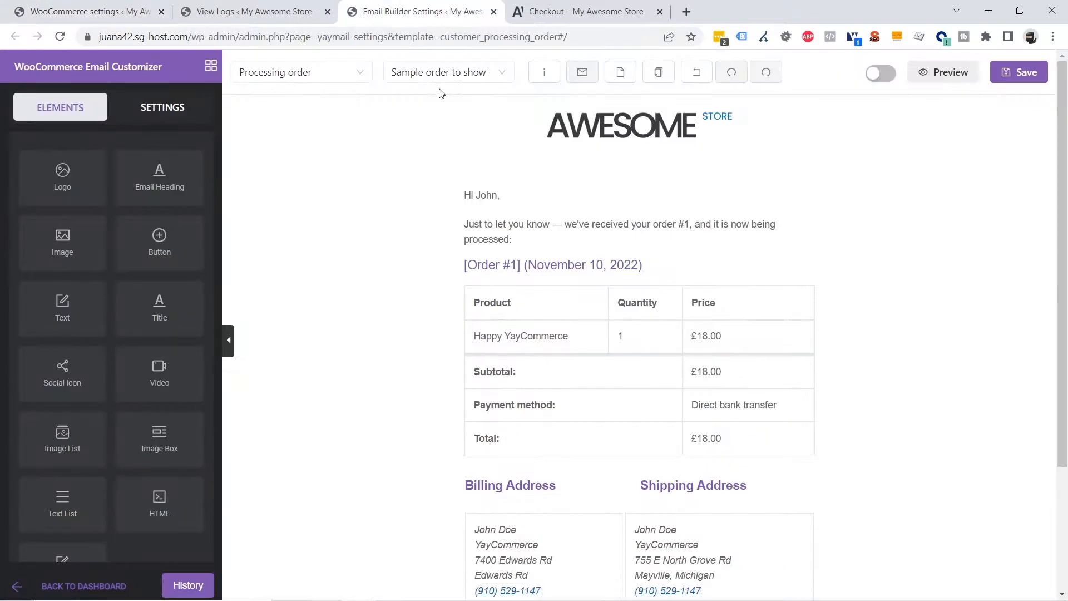
Set the greeting text block's top padding to 20
left_click(565, 207)
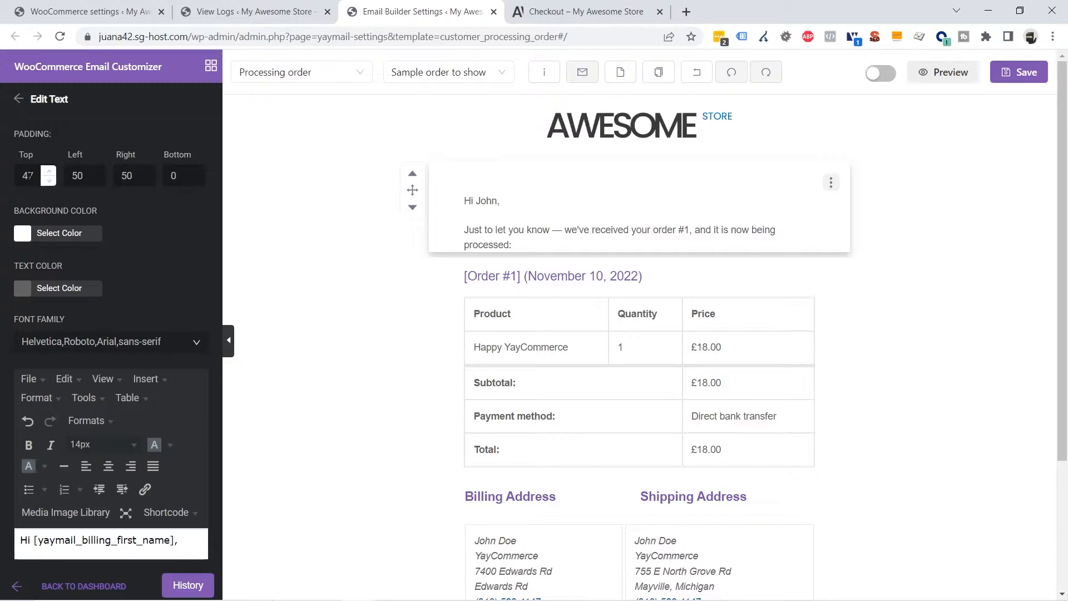
double_click(31, 175)
type("20")
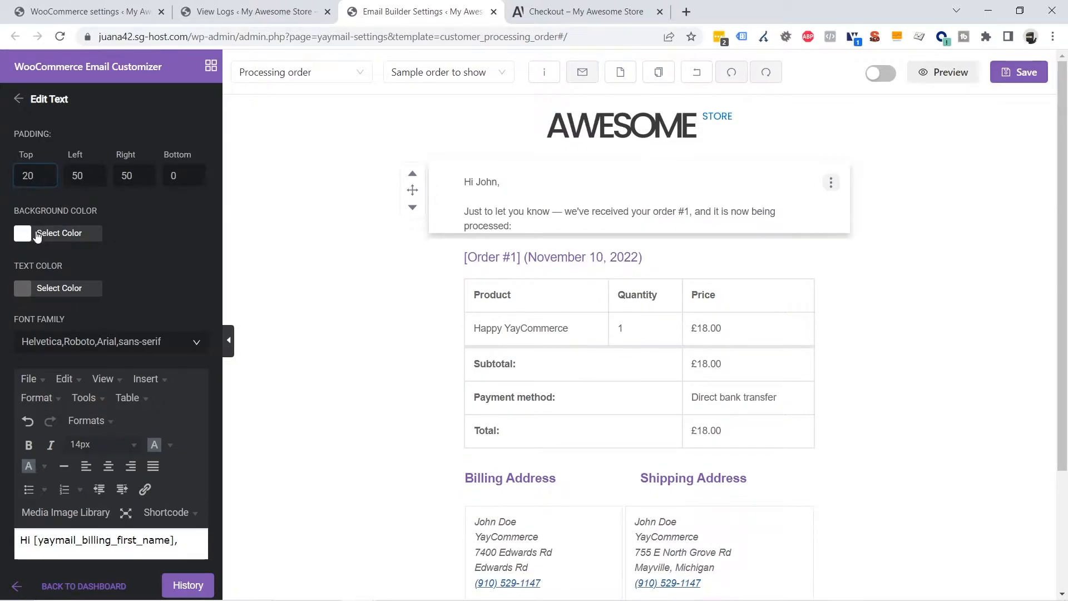
scroll(81, 272, "down", 2)
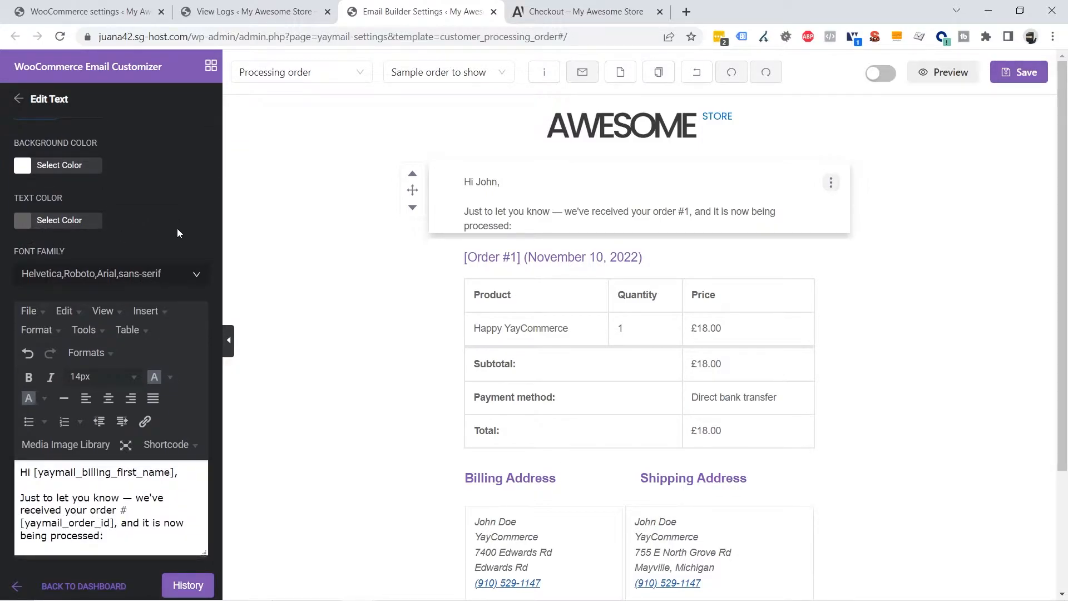
left_click_drag(24, 251, 94, 250)
Set the greeting text font to Tahoma
left_click(128, 274)
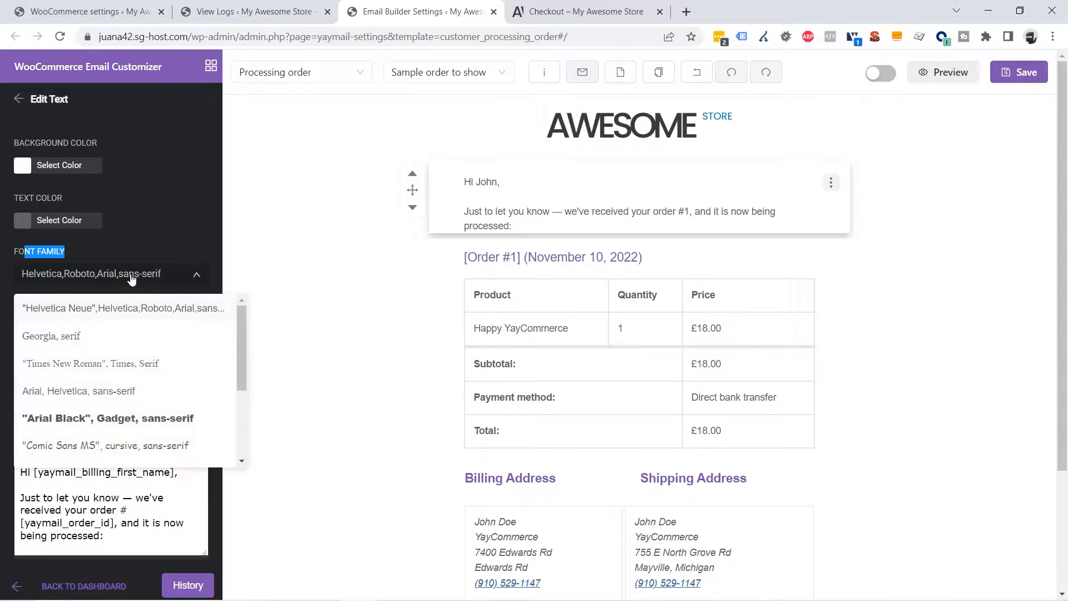
scroll(143, 367, "down", 3)
scroll(138, 398, "up", 3)
scroll(143, 402, "down", 5)
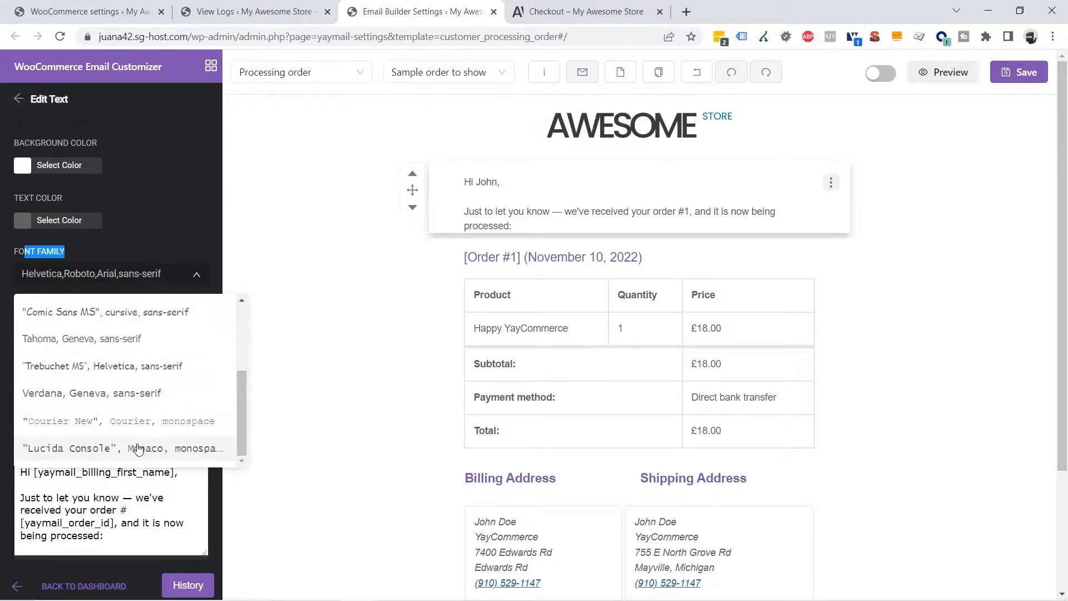
left_click(93, 346)
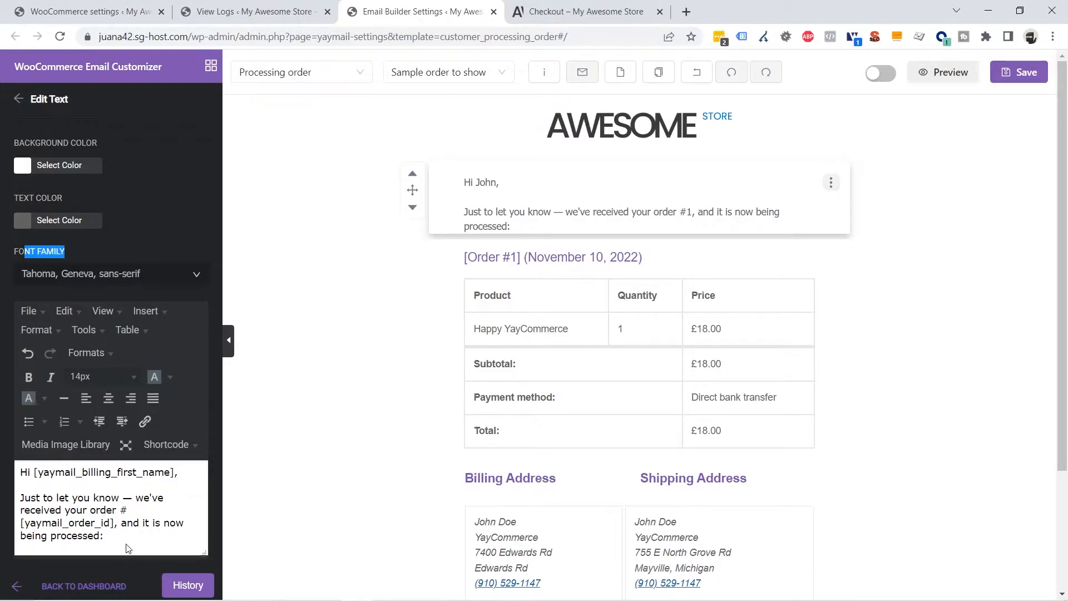
Centre all the greeting text and insert an empty line above it
left_click_drag(127, 536, 20, 474)
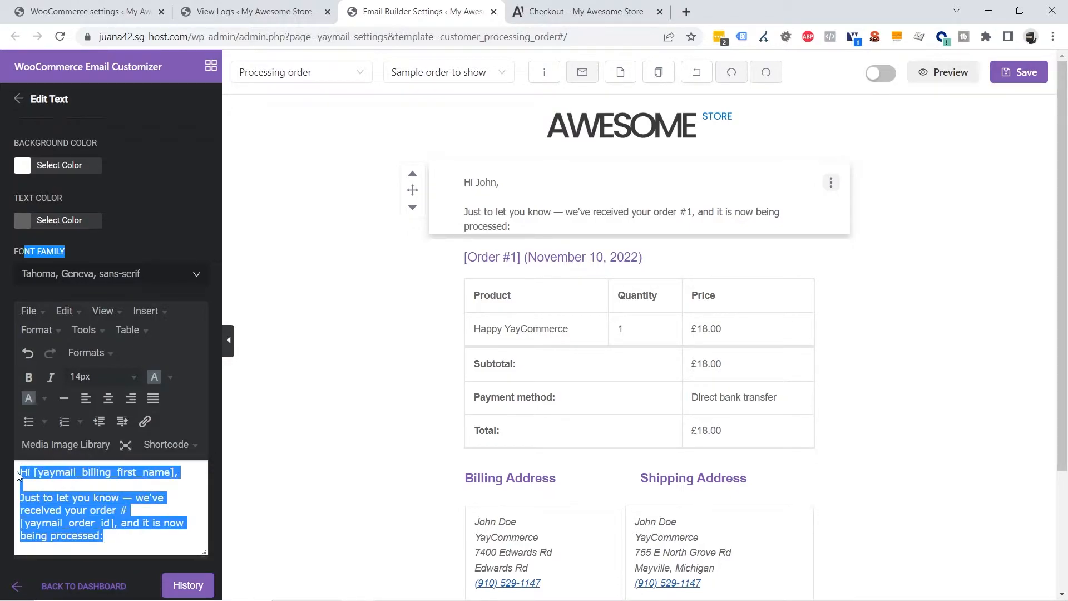
left_click(136, 536)
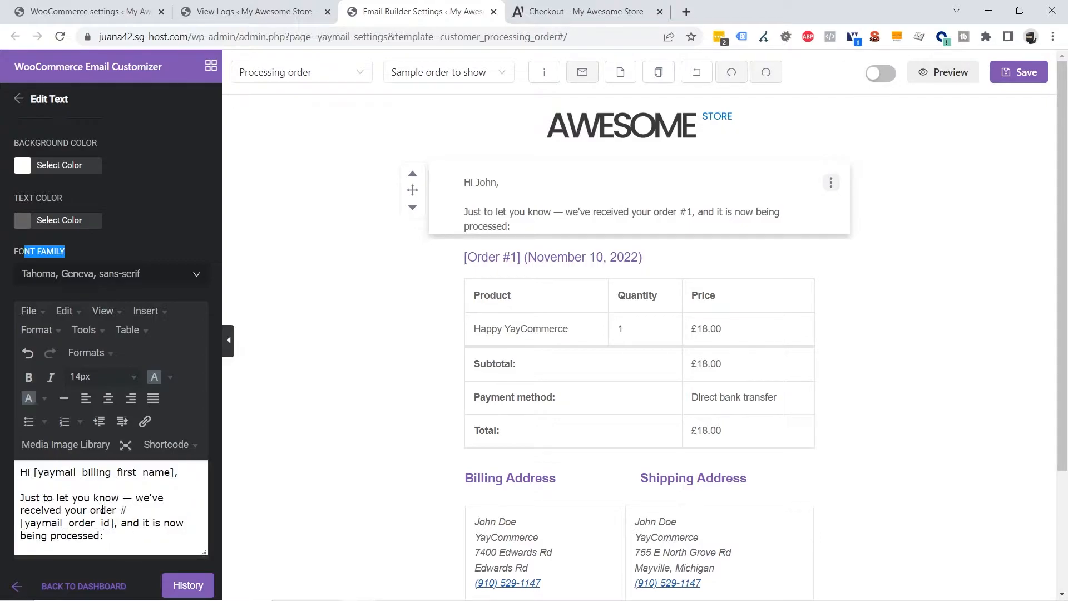
key("ctrl+a")
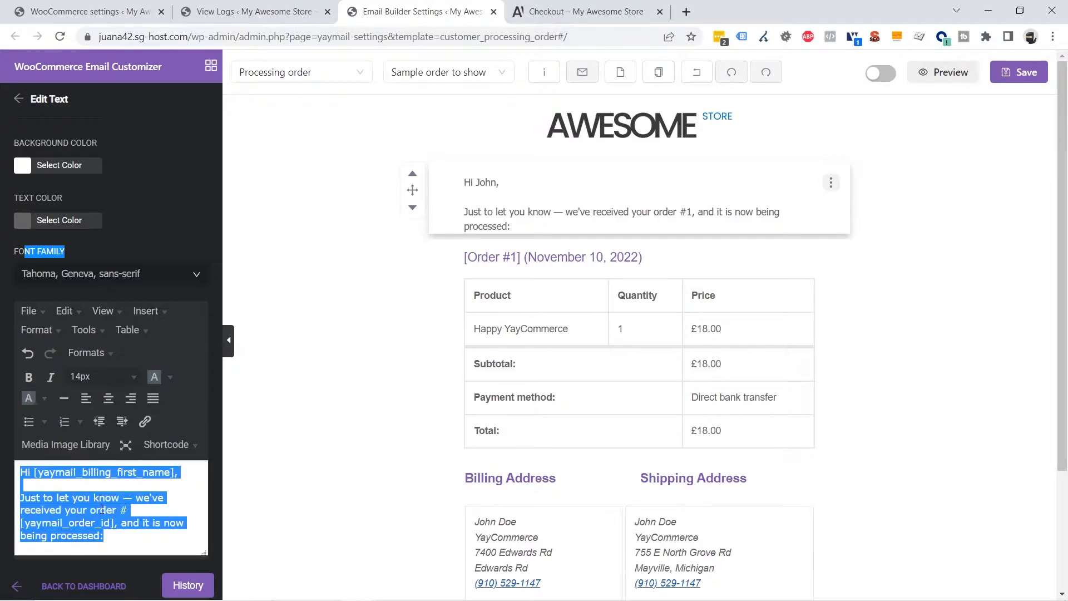
left_click(109, 400)
left_click(198, 478)
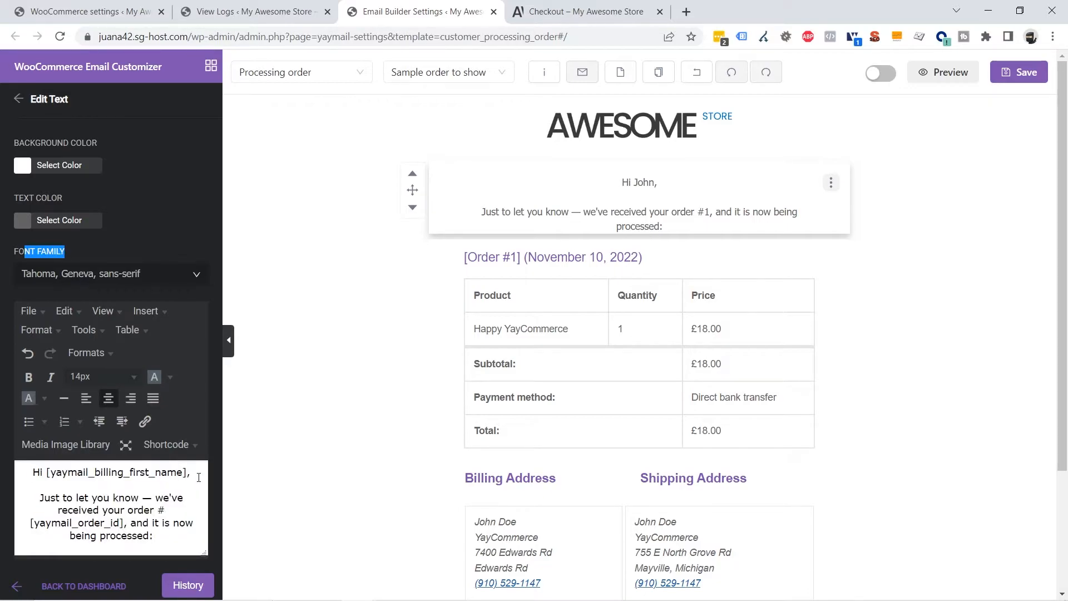
key("Home")
key("Return")
key("Return")
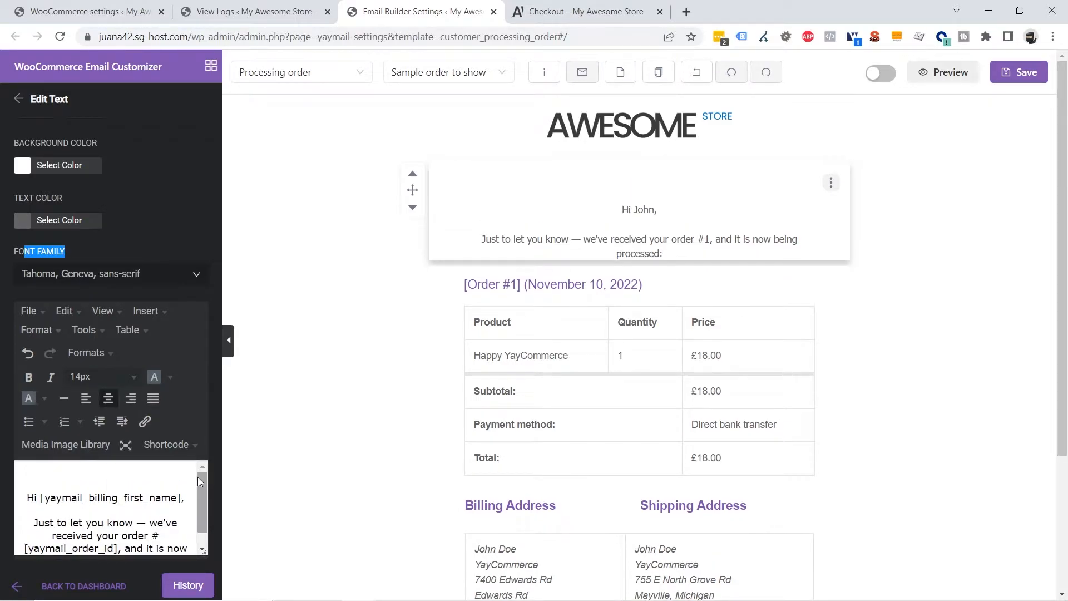
Paste 'Thank you for your order' above the greeting and make it bold, navy, 18px
key("ctrl+v")
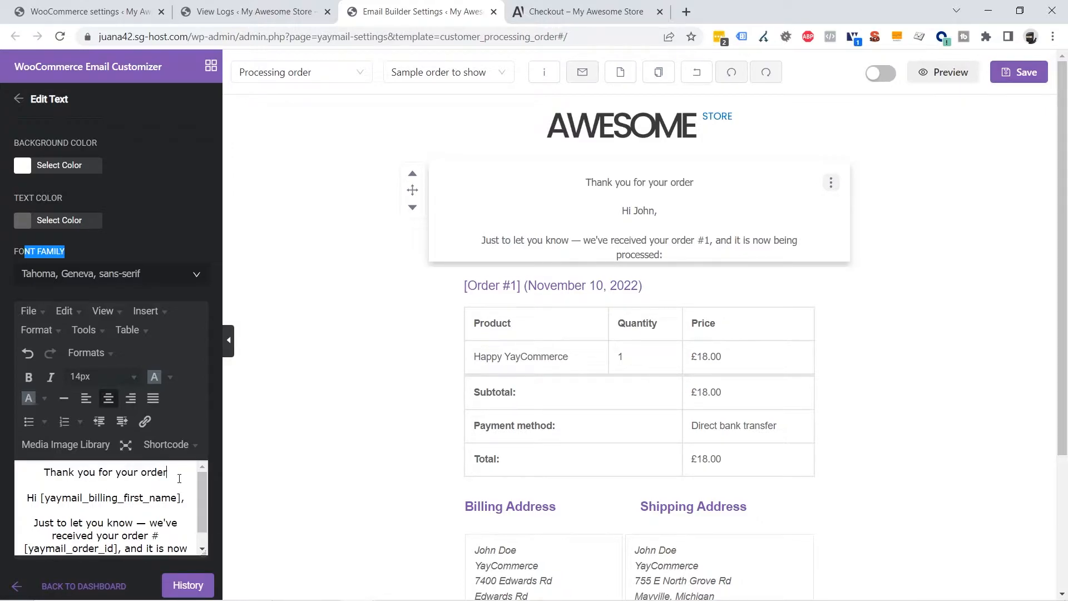
left_click_drag(177, 469, 39, 472)
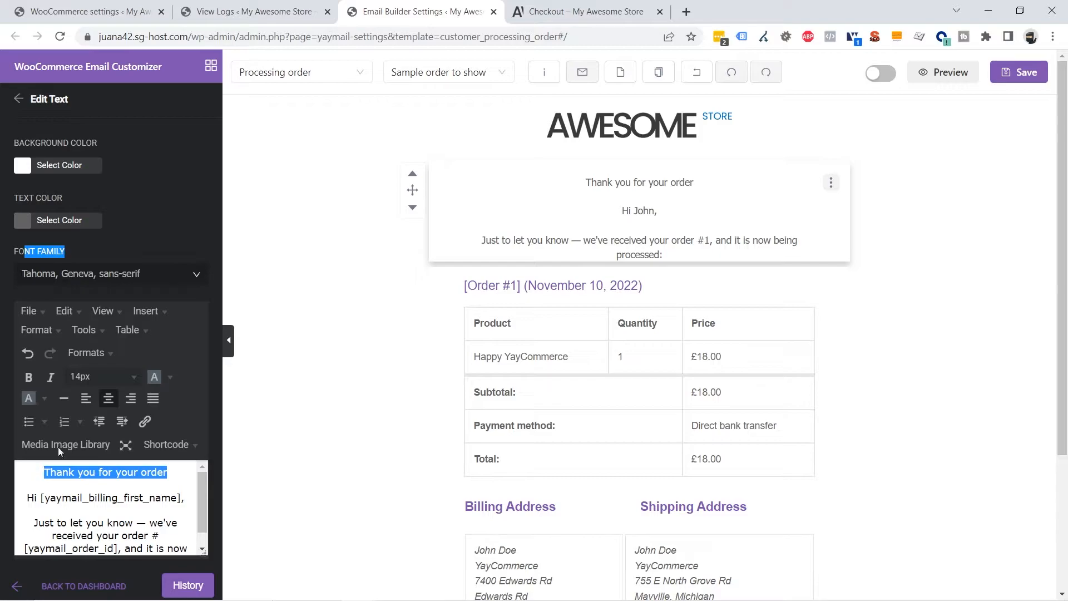
left_click(108, 377)
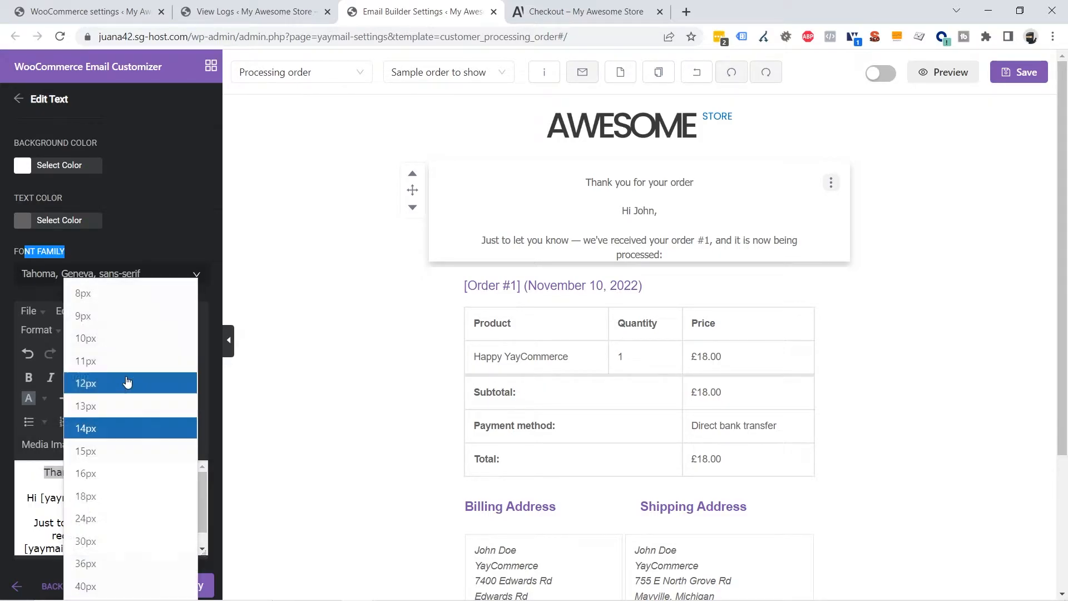
left_click(123, 495)
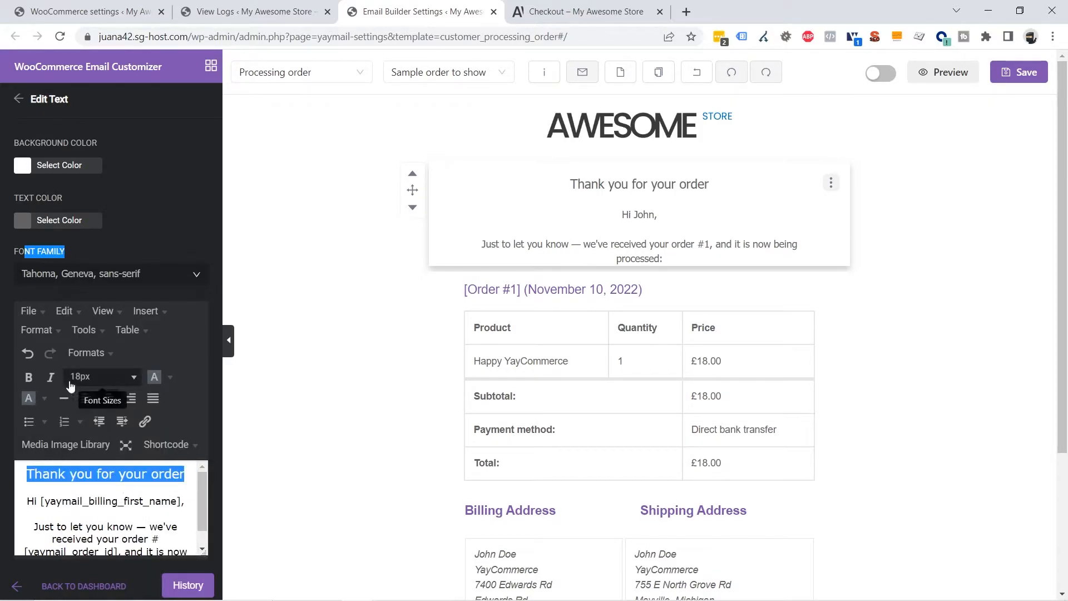
left_click(29, 378)
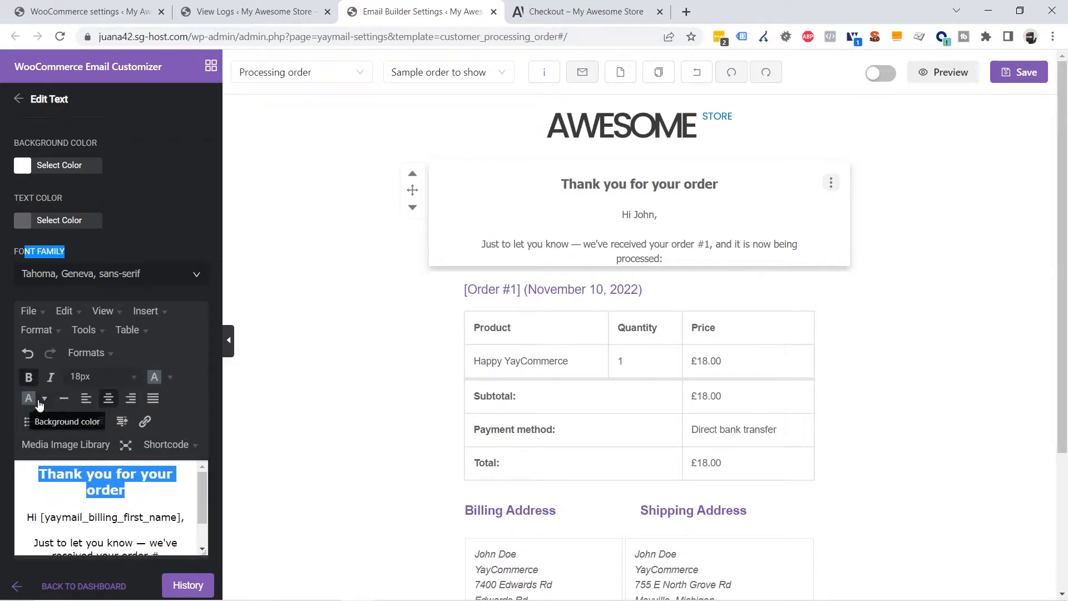
left_click(170, 377)
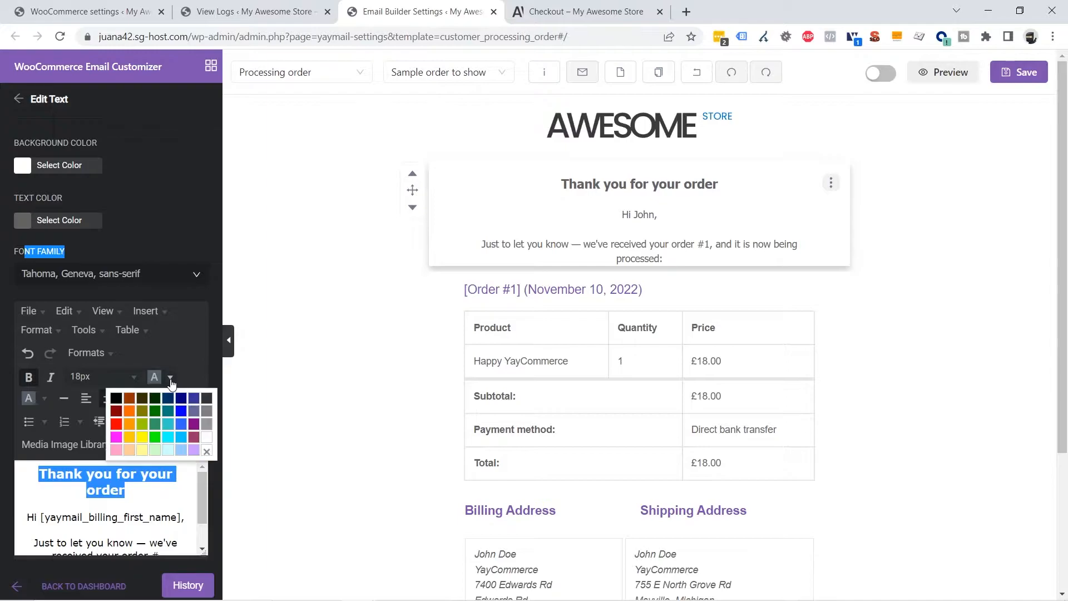
left_click(182, 399)
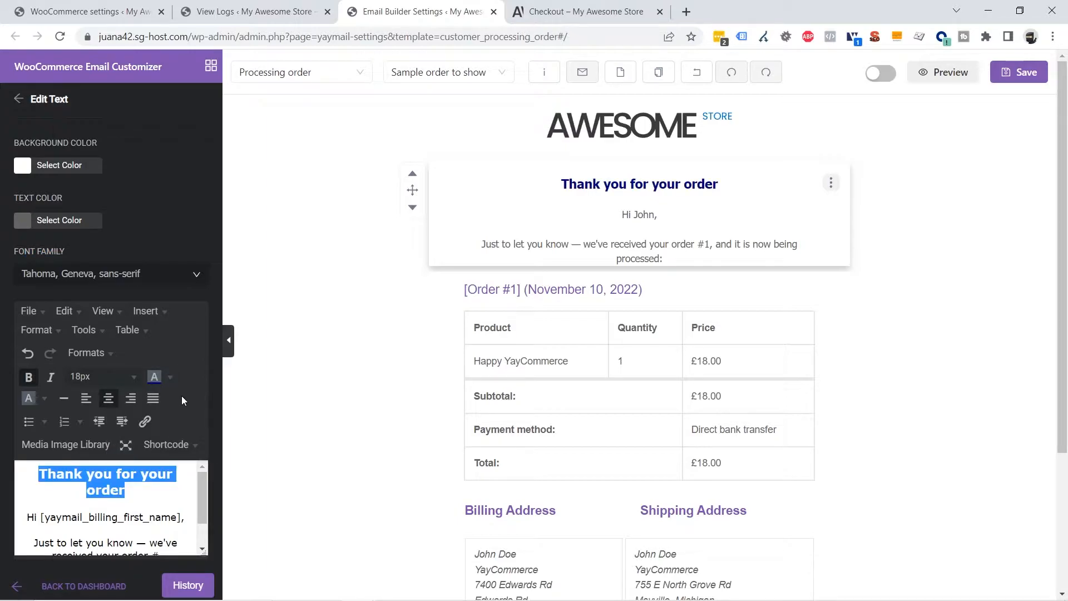
scroll(206, 510, "down", 2)
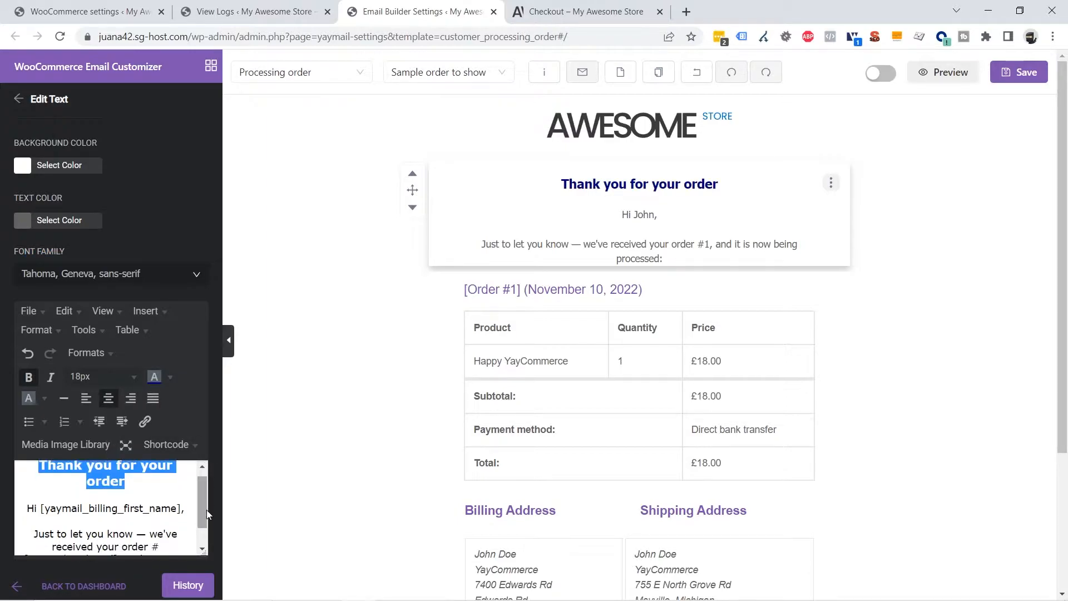
left_click(25, 480)
left_click_drag(24, 480, 164, 549)
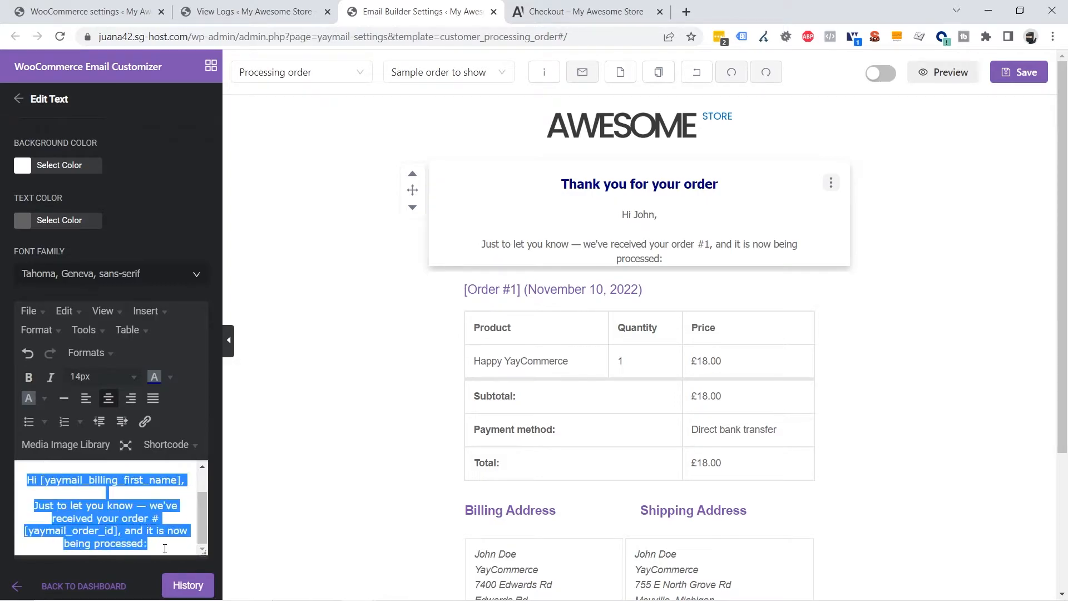
Set the greeting and order paragraph to 16px
left_click(131, 376)
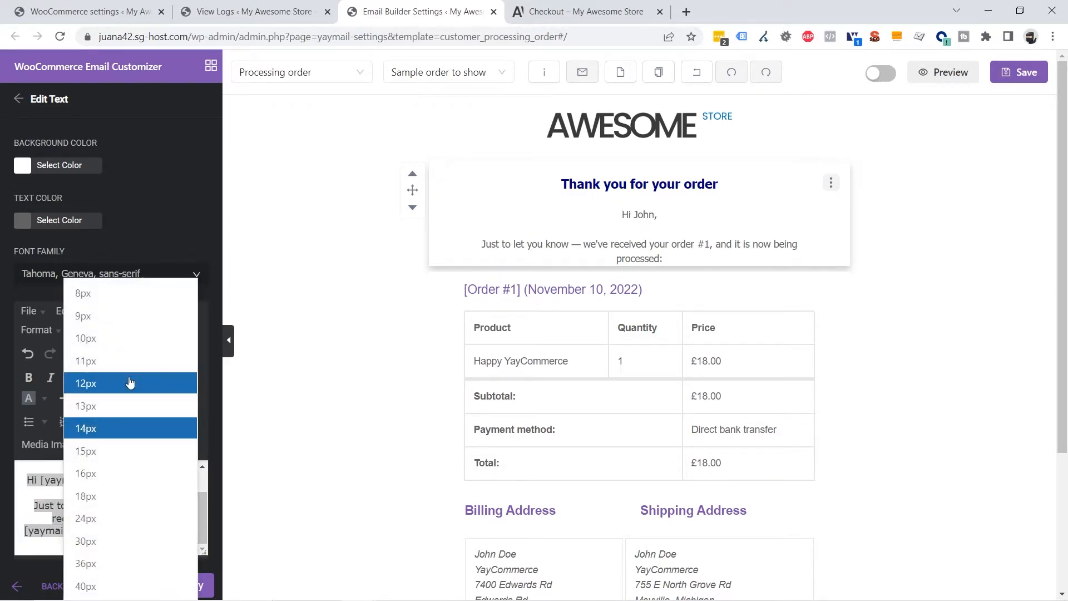
left_click(107, 472)
left_click(183, 496)
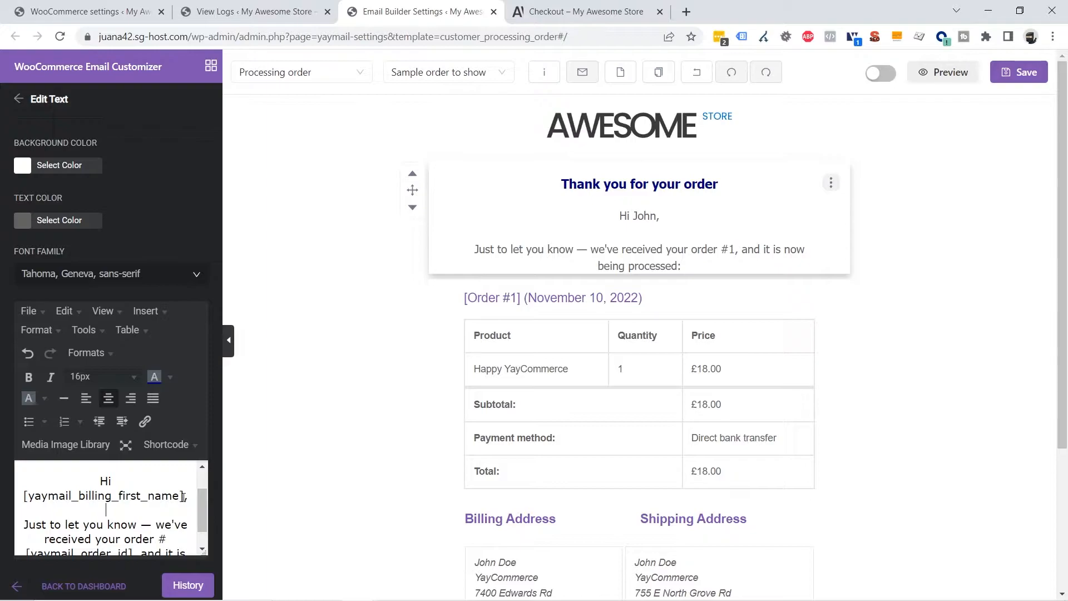
left_click_drag(181, 495, 26, 499)
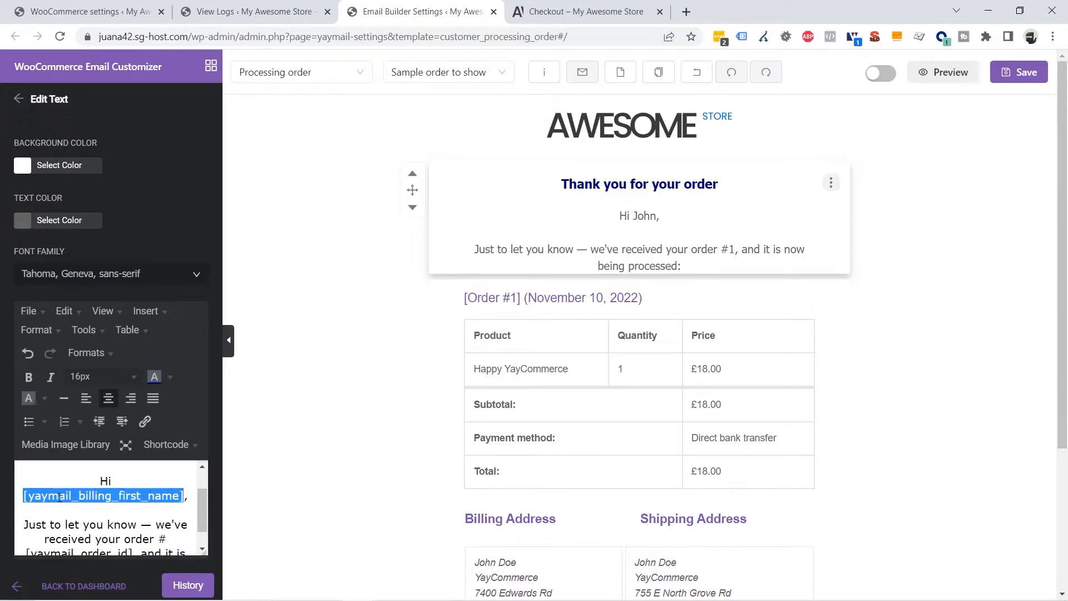
left_click(87, 496)
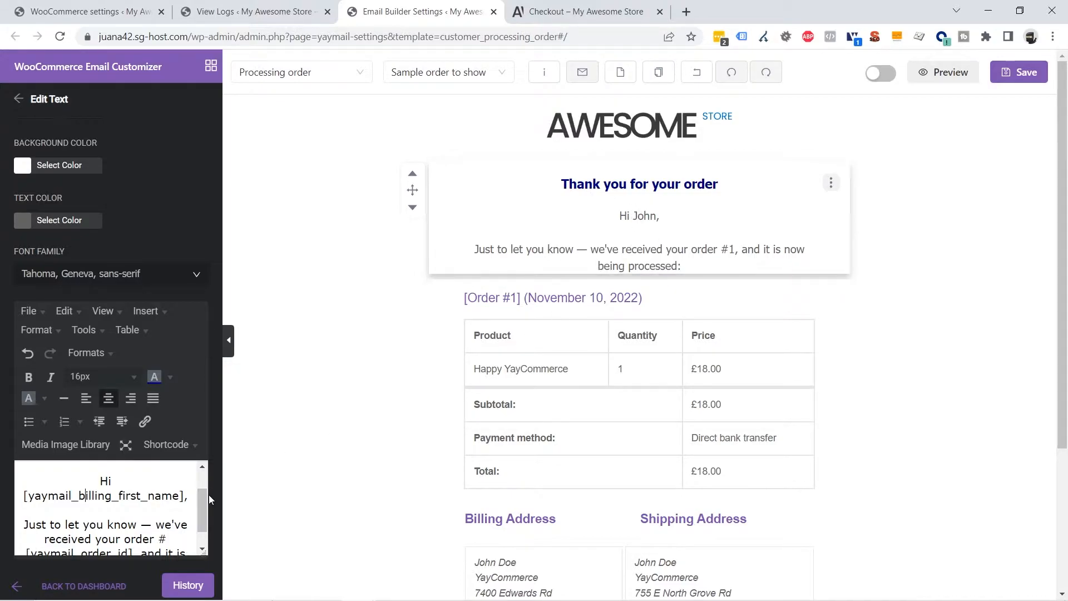
Make the customer first-name placeholder bold
scroll(199, 519, "down", 2)
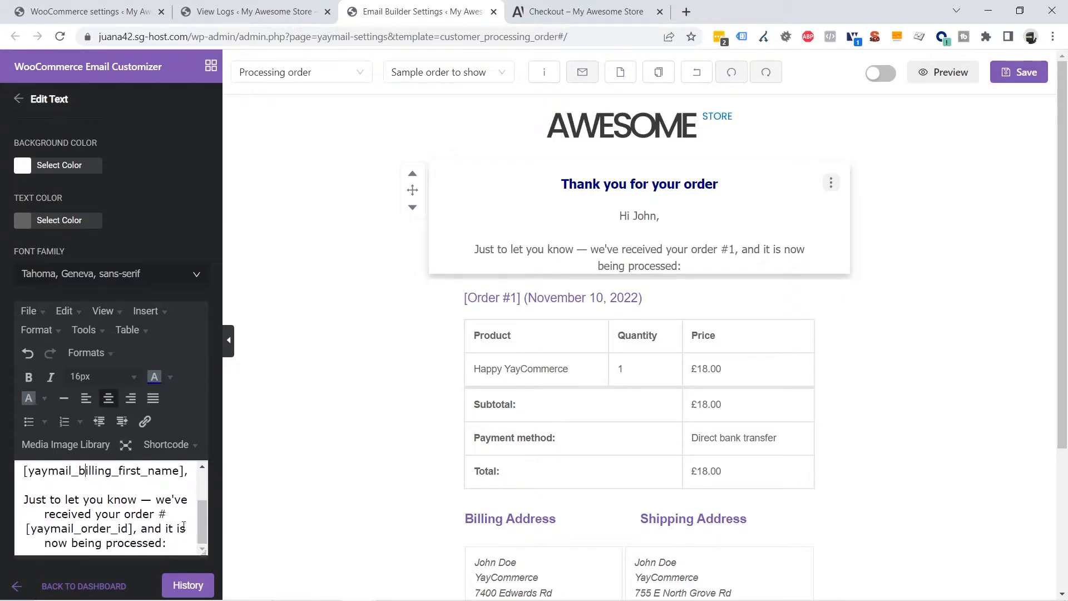
mouse_move(132, 528)
left_mouse_down()
mouse_move(59, 529)
mouse_move(127, 527)
left_mouse_up()
left_click(93, 529)
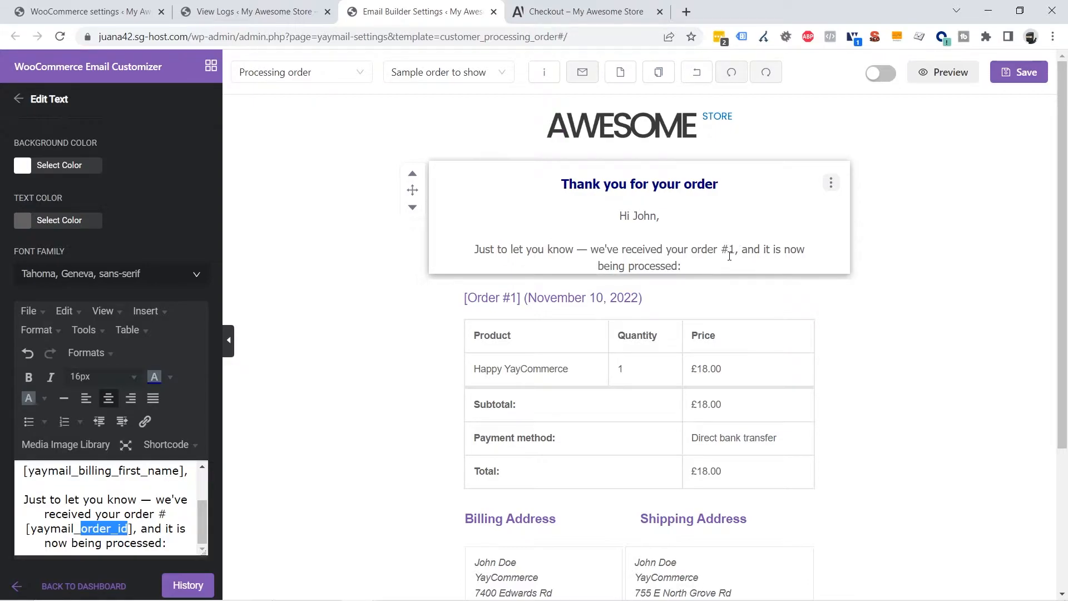
scroll(189, 504, "up", 1)
left_click_drag(185, 489, 28, 492)
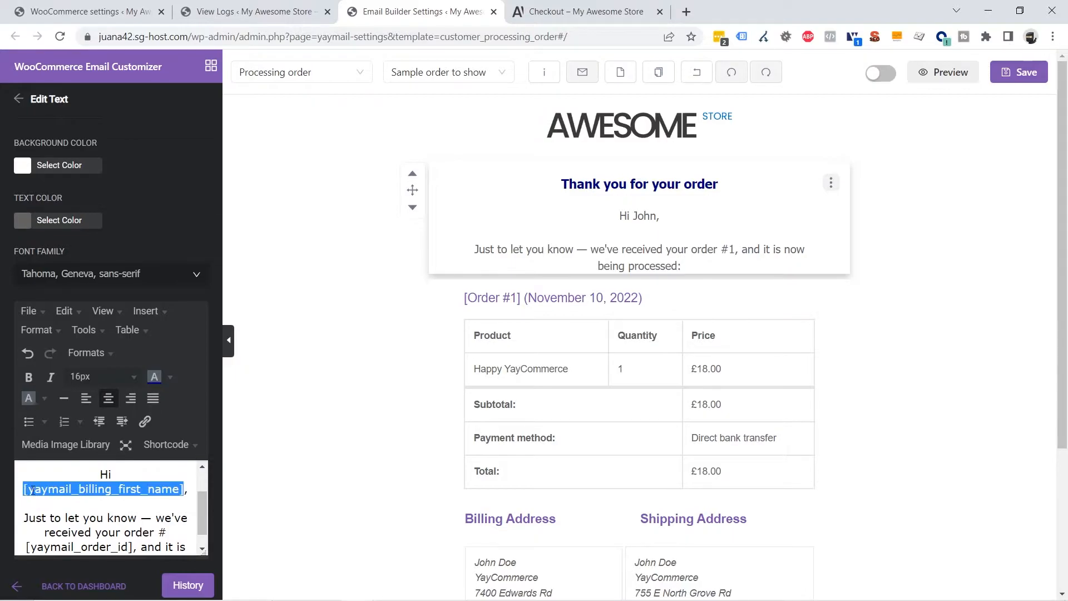
left_click(29, 377)
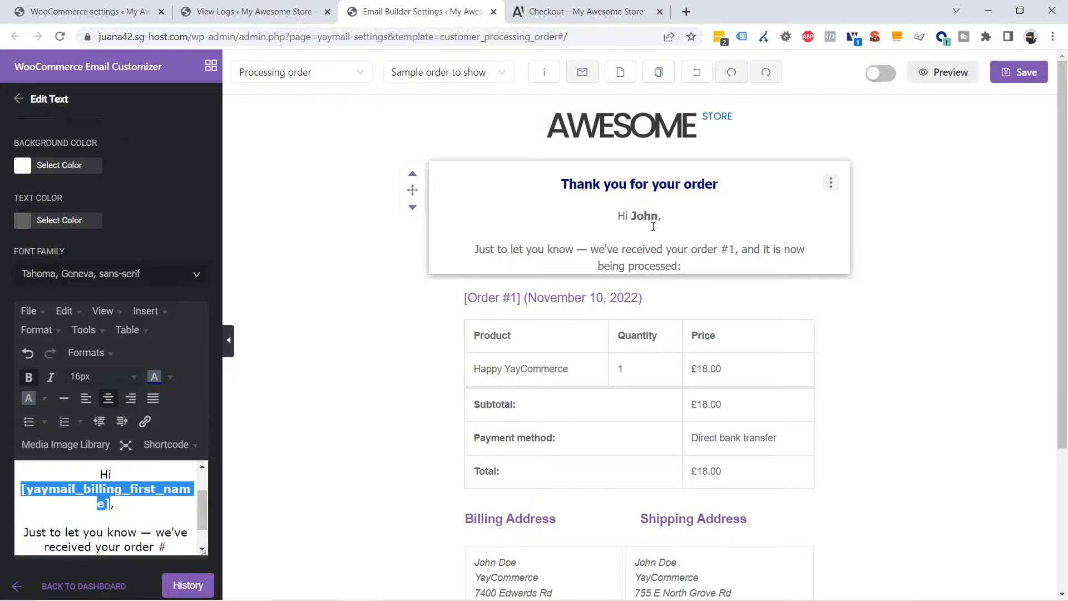
left_click(958, 279)
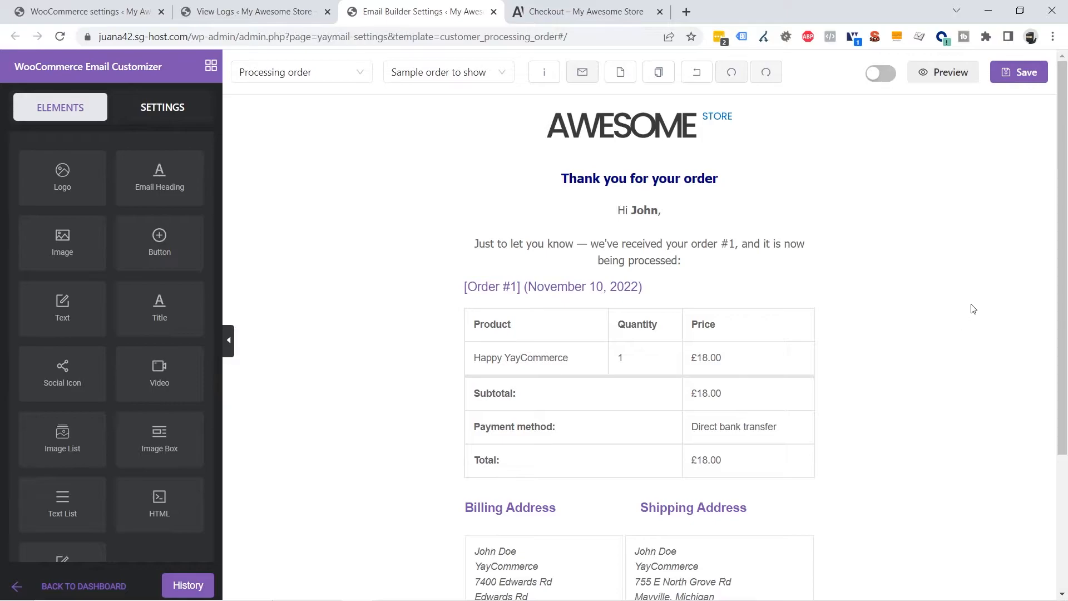
Make the # order-id placeholder bold
left_click(713, 247)
scroll(141, 493, "down", 5)
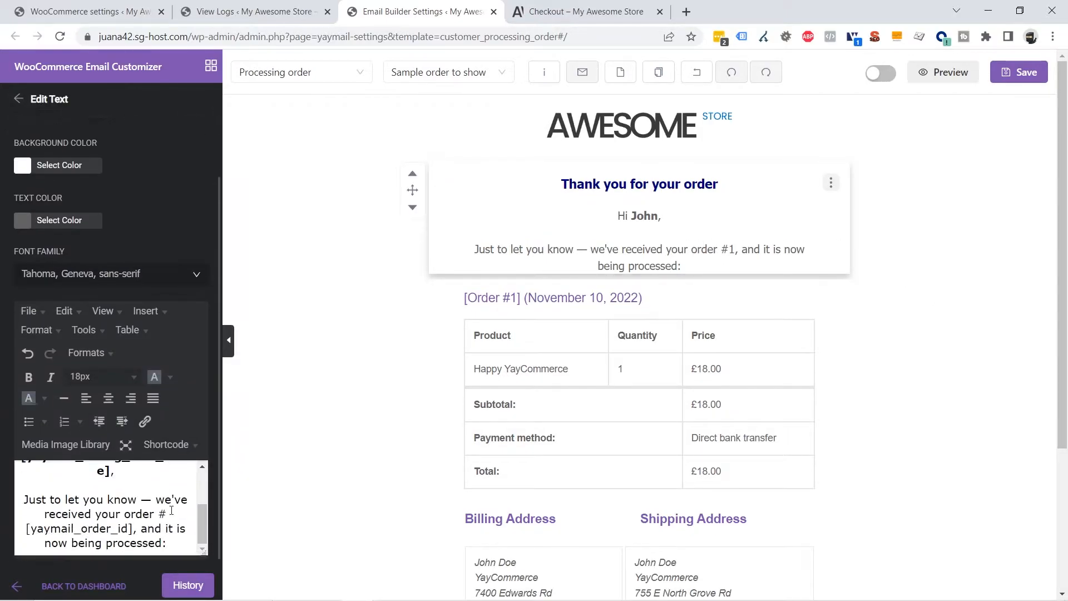
left_click(134, 529)
left_click_drag(139, 523, 151, 517)
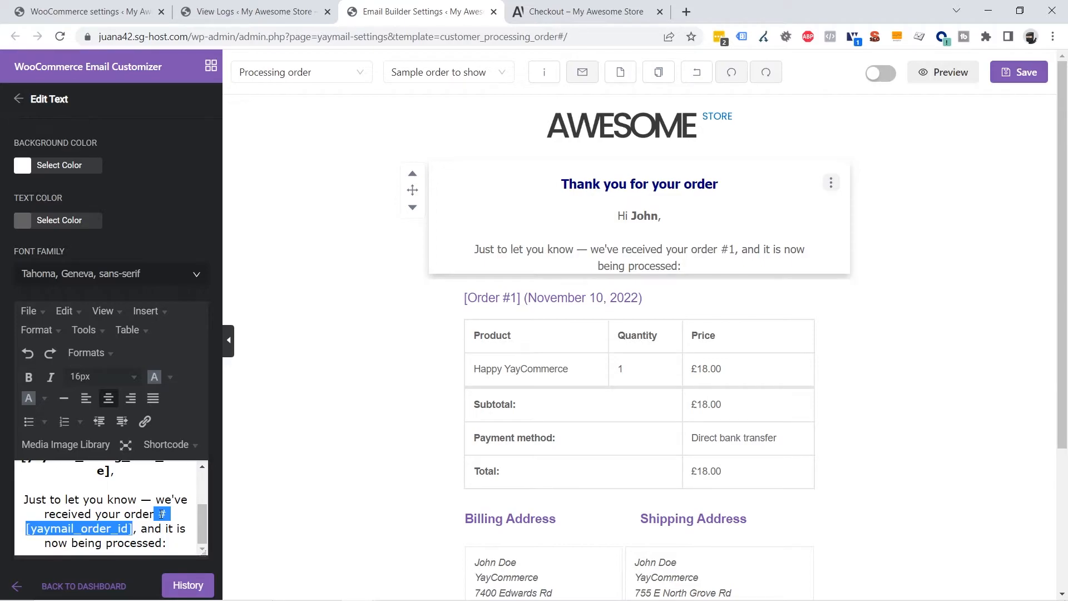
left_click(28, 377)
left_click(985, 326)
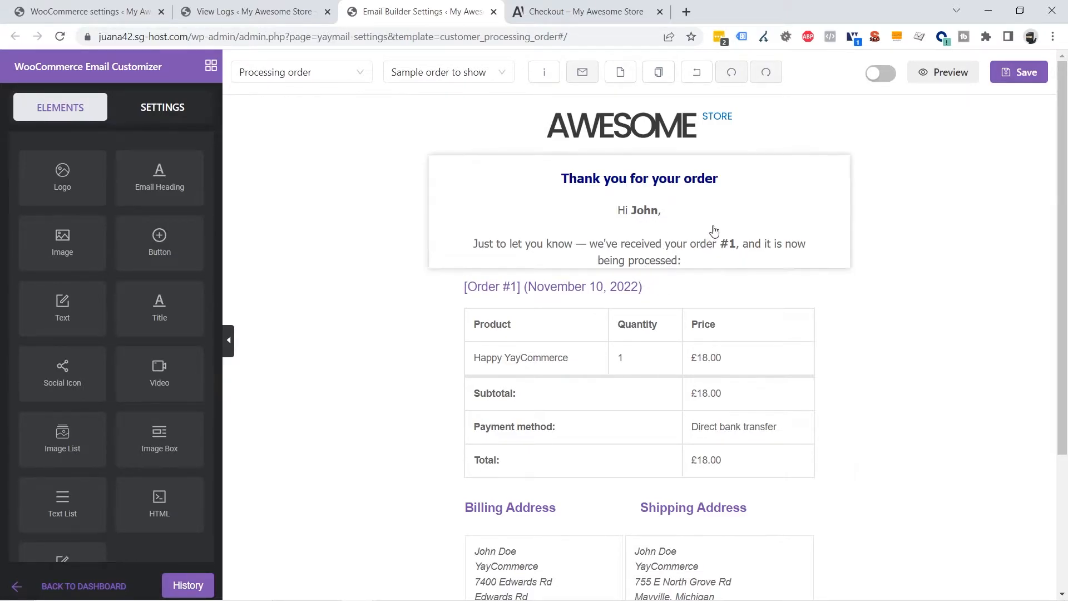
Set the text block's bottom padding to 20
left_click(782, 218)
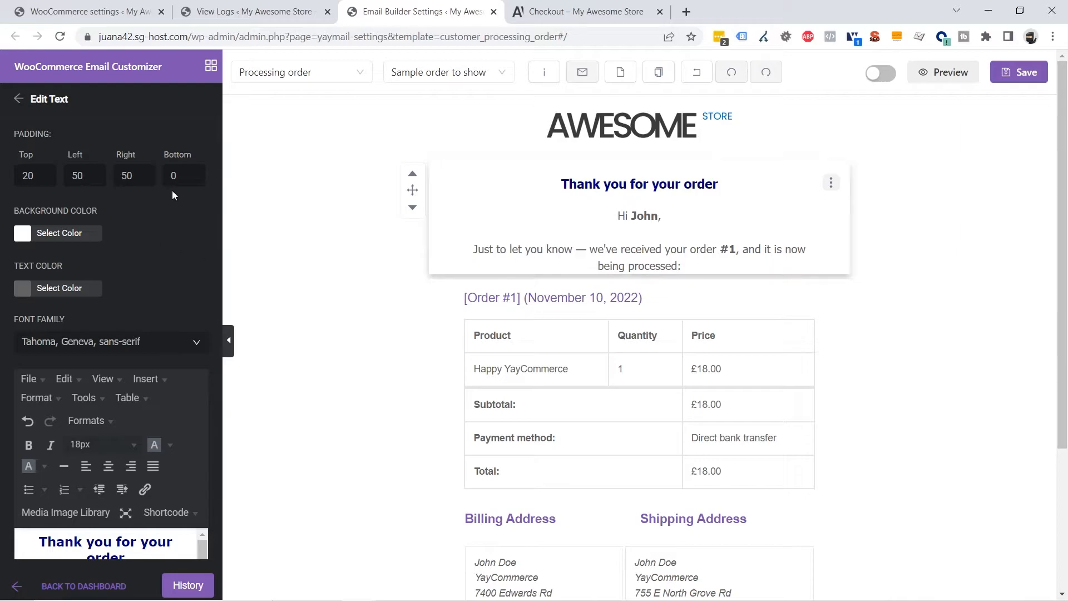
type("2")
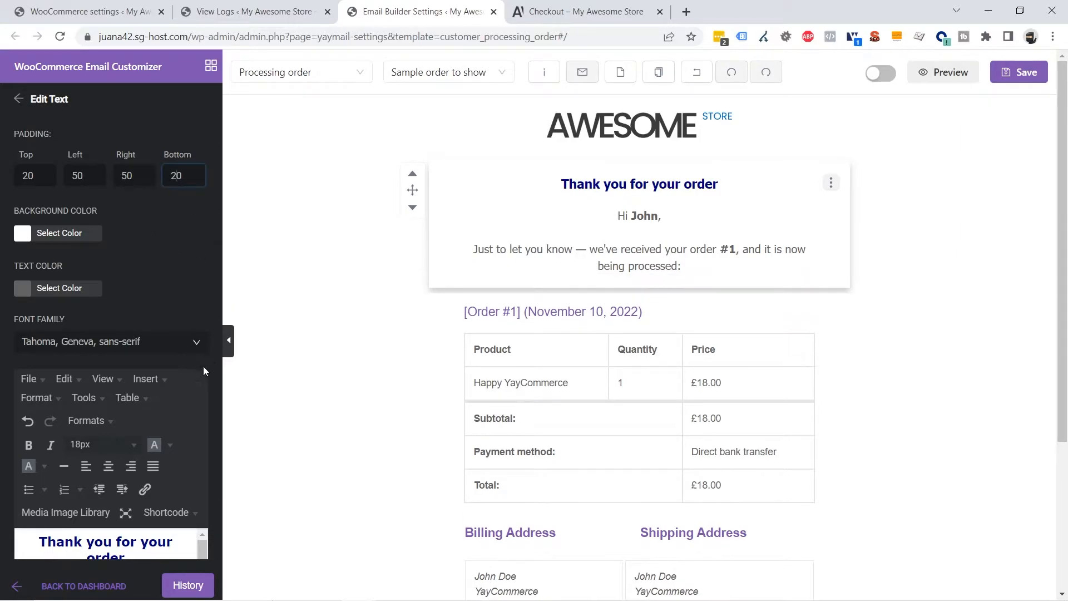
left_click(935, 306)
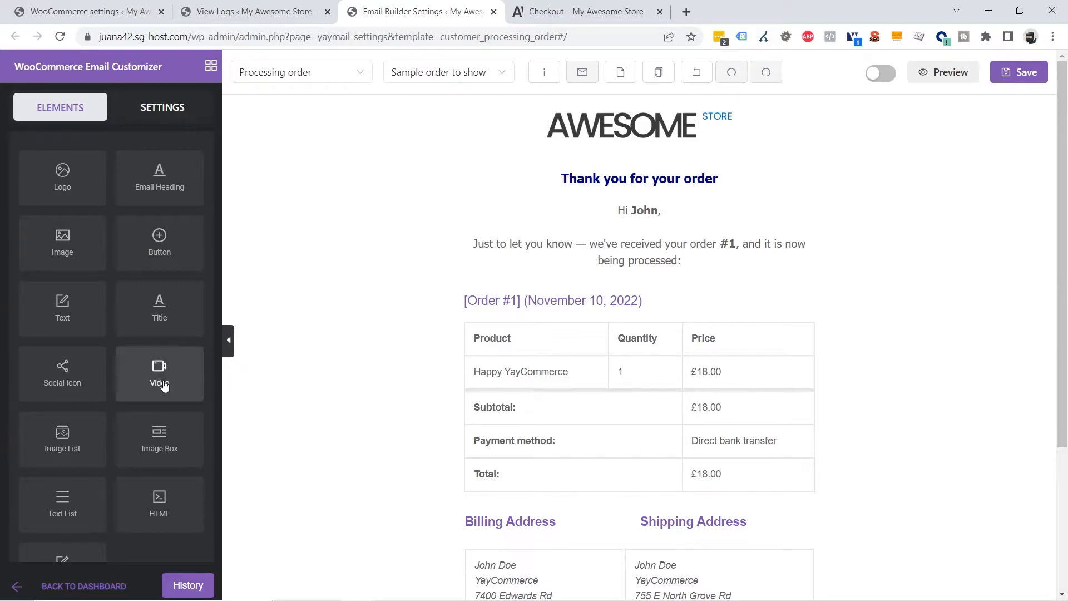
scroll(167, 384, "down", 2)
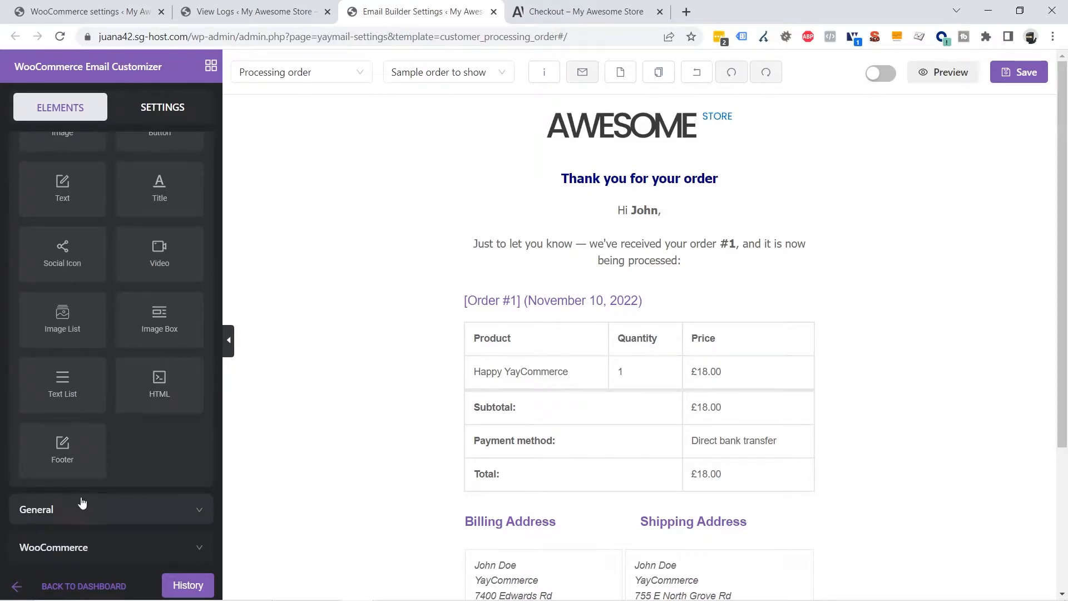
left_click(51, 510)
scroll(121, 417, "down", 4)
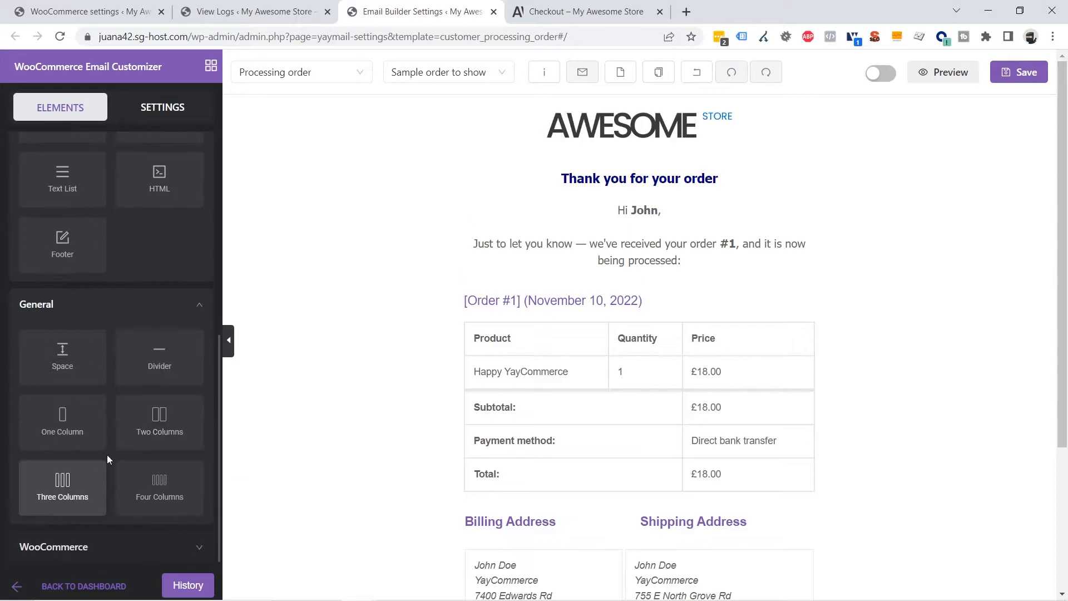
left_click_drag(164, 363, 633, 298)
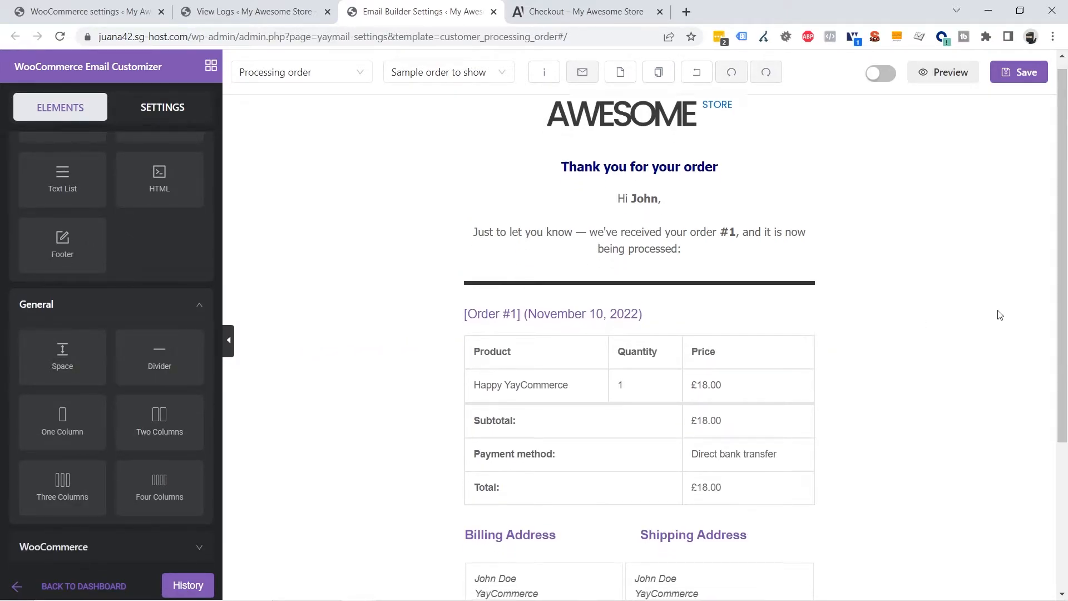
scroll(930, 315, "down", 4)
left_click_drag(166, 363, 580, 308)
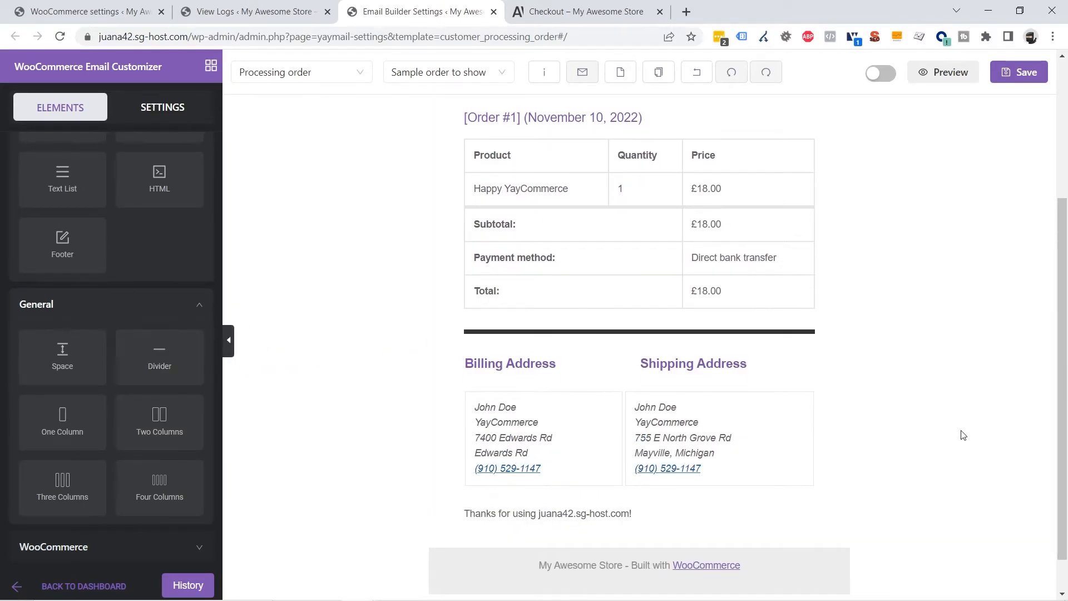
scroll(963, 435, "up", 3)
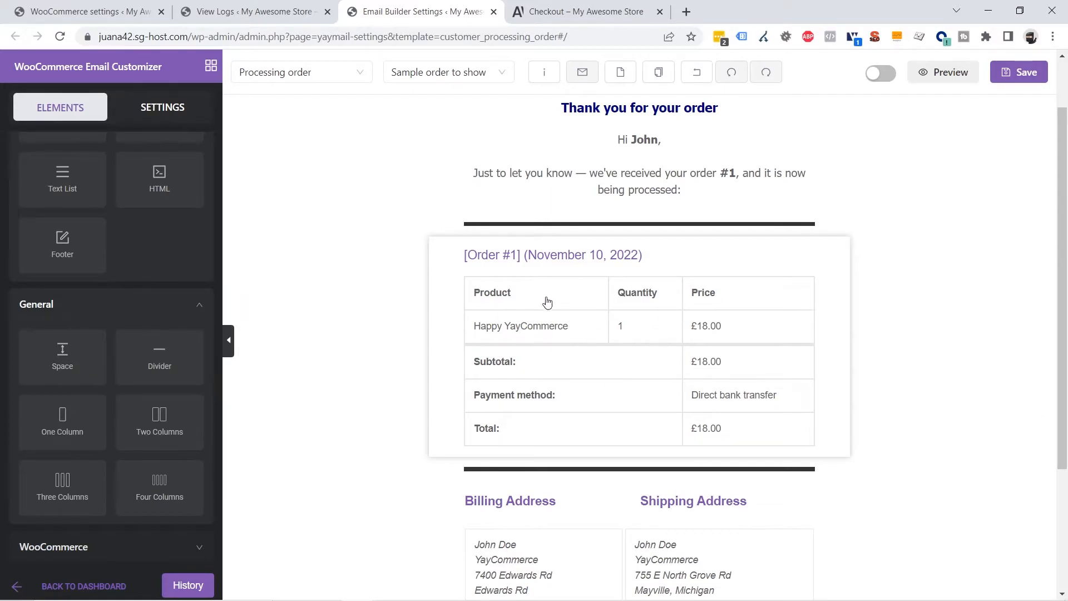
Change the order table's title colour to dark grey
left_click(595, 299)
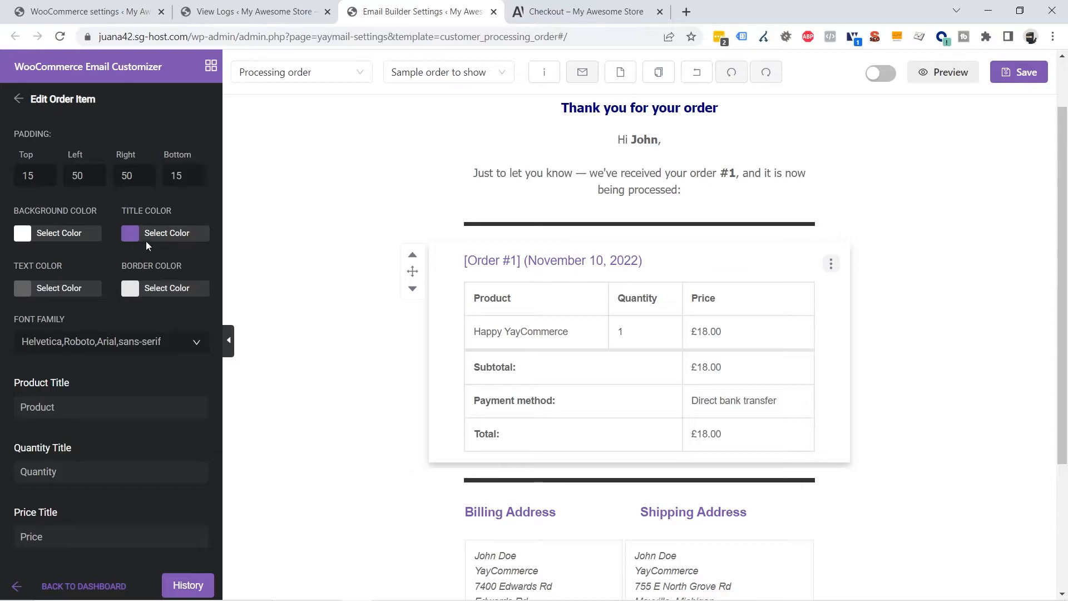
left_click(129, 235)
left_click(140, 437)
left_click(54, 329)
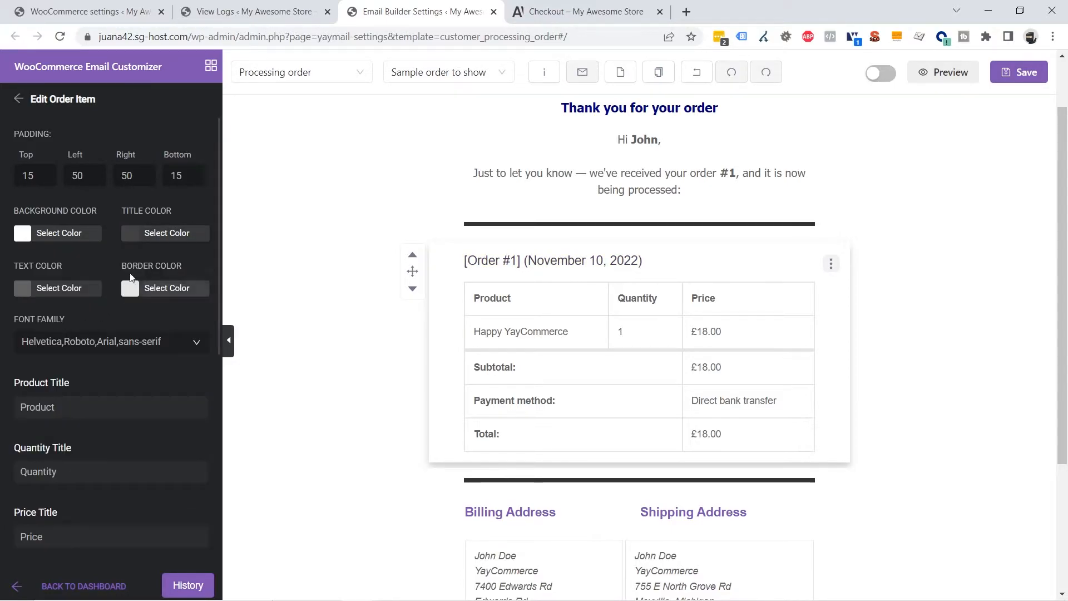
left_click(150, 234)
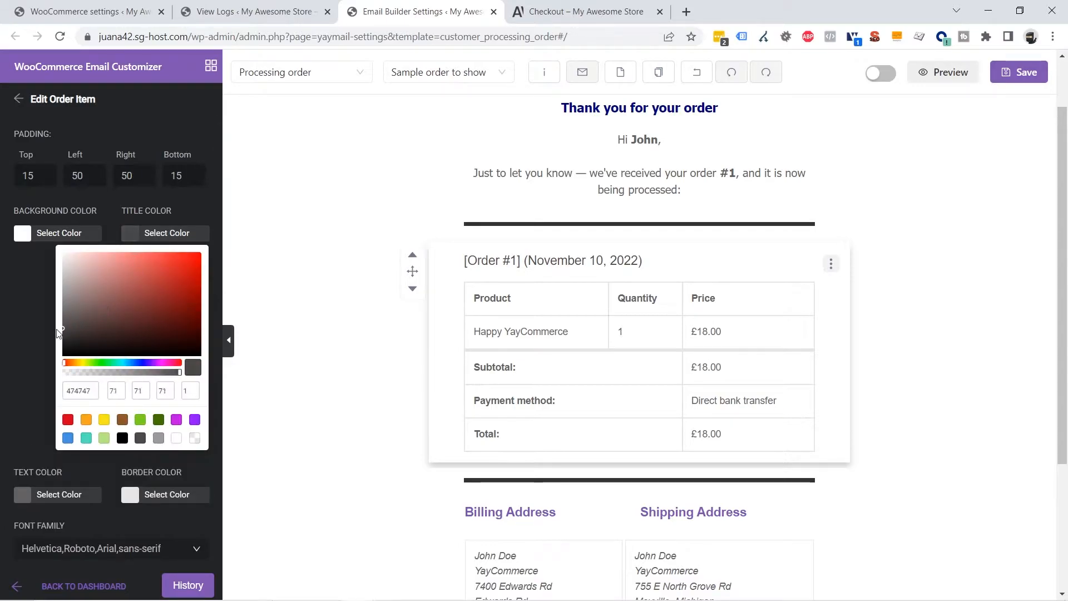
left_click(577, 429)
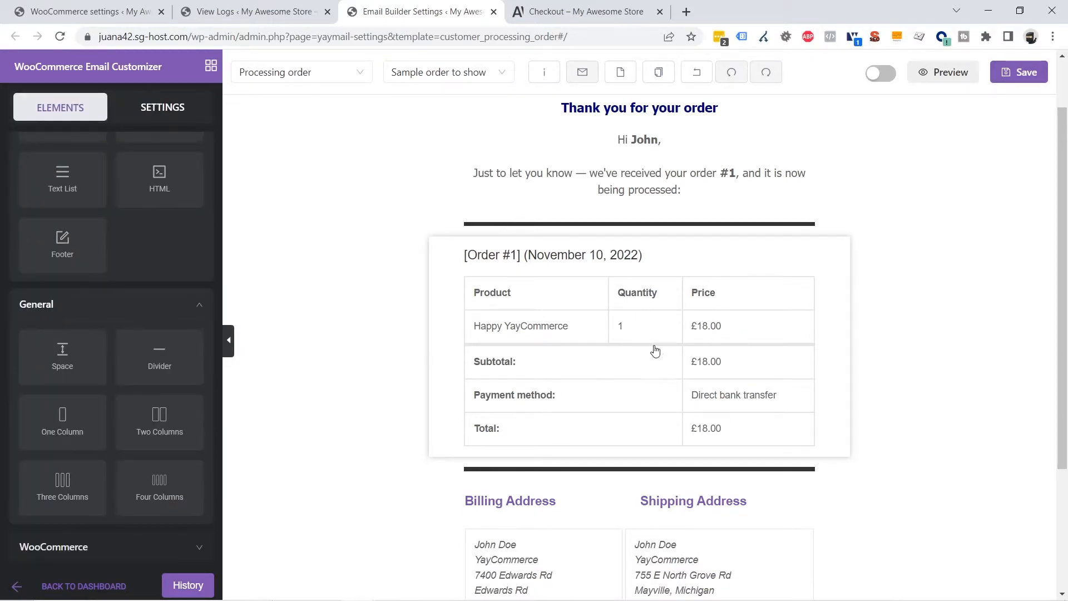
Set the order table's border colour to grey 808080
left_click(655, 323)
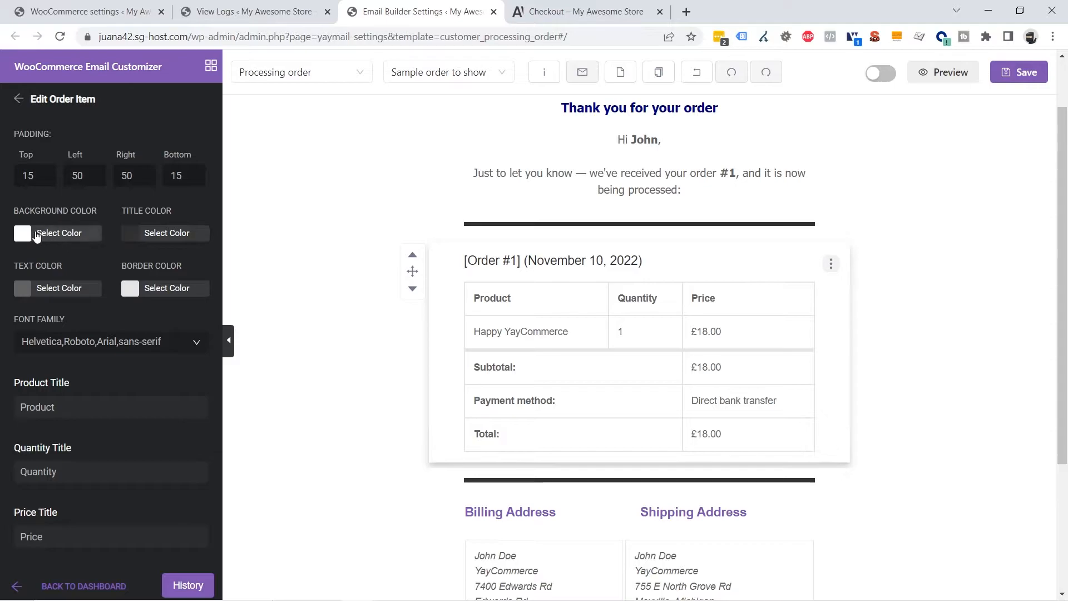
left_click(134, 299)
mouse_move(89, 355)
left_mouse_down()
mouse_move(47, 376)
mouse_move(26, 319)
left_mouse_up()
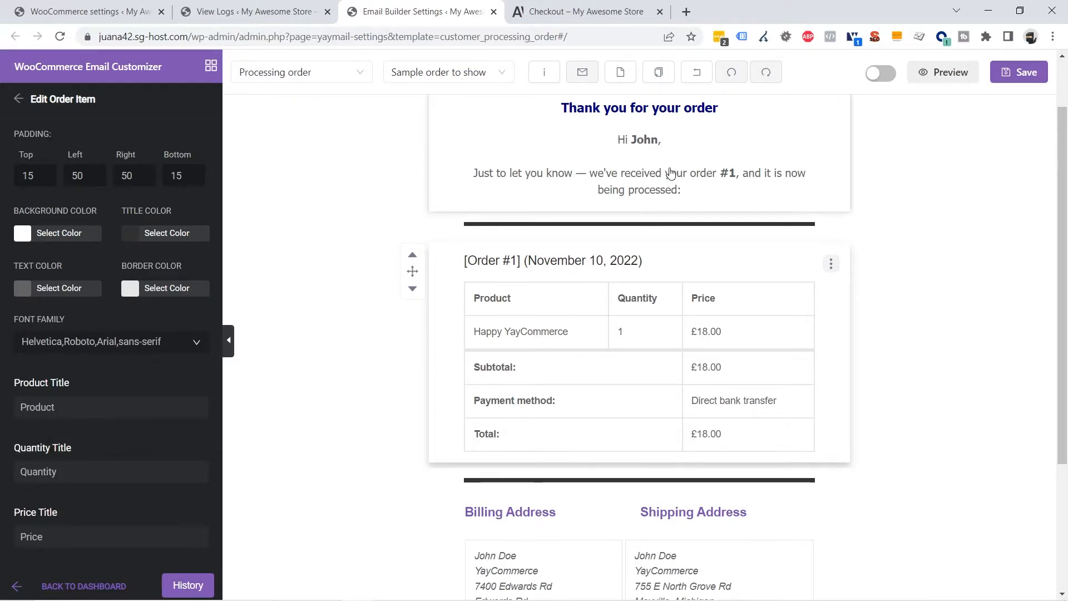
Set the order table's font family to Tahoma
left_click(69, 342)
scroll(130, 417, "down", 1)
scroll(130, 416, "down", 2)
left_click(68, 474)
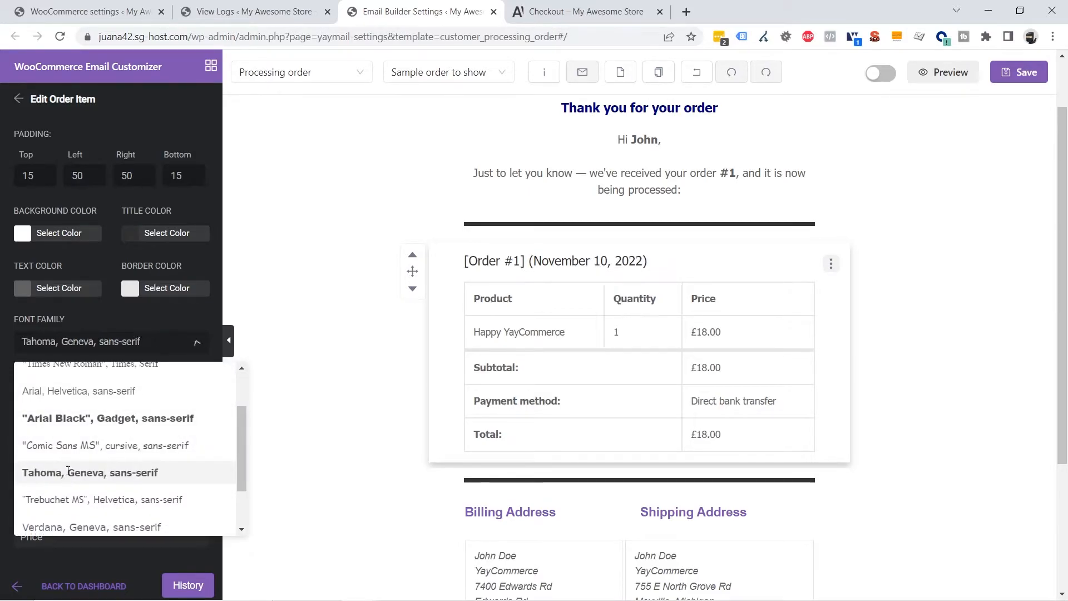
scroll(113, 445, "down", 1)
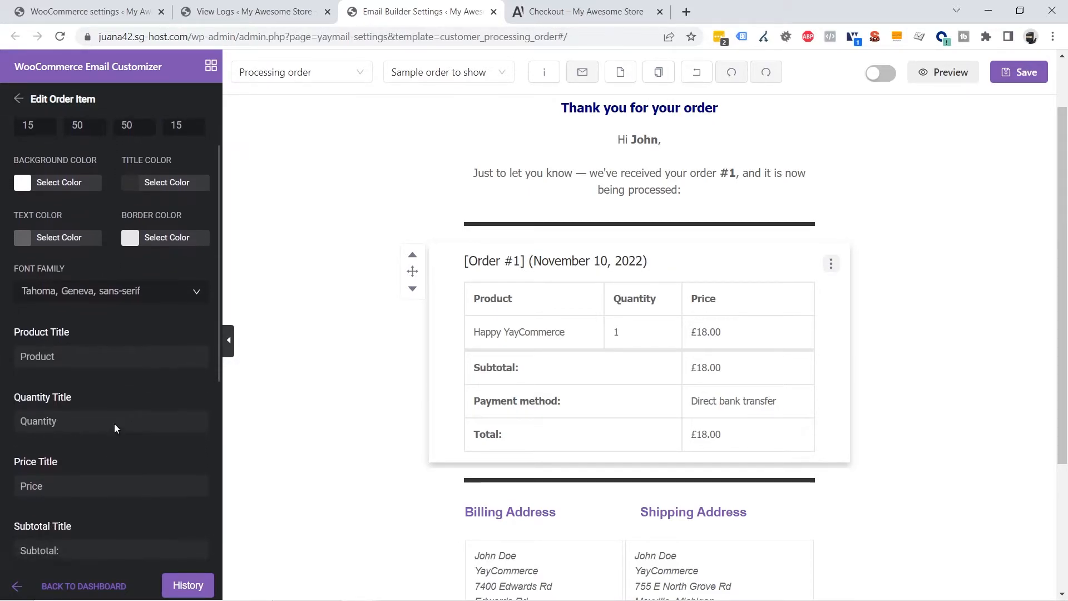
key("Tab")
key("Tab")
key("Tab")
scroll(78, 439, "down", 5)
key("Tab")
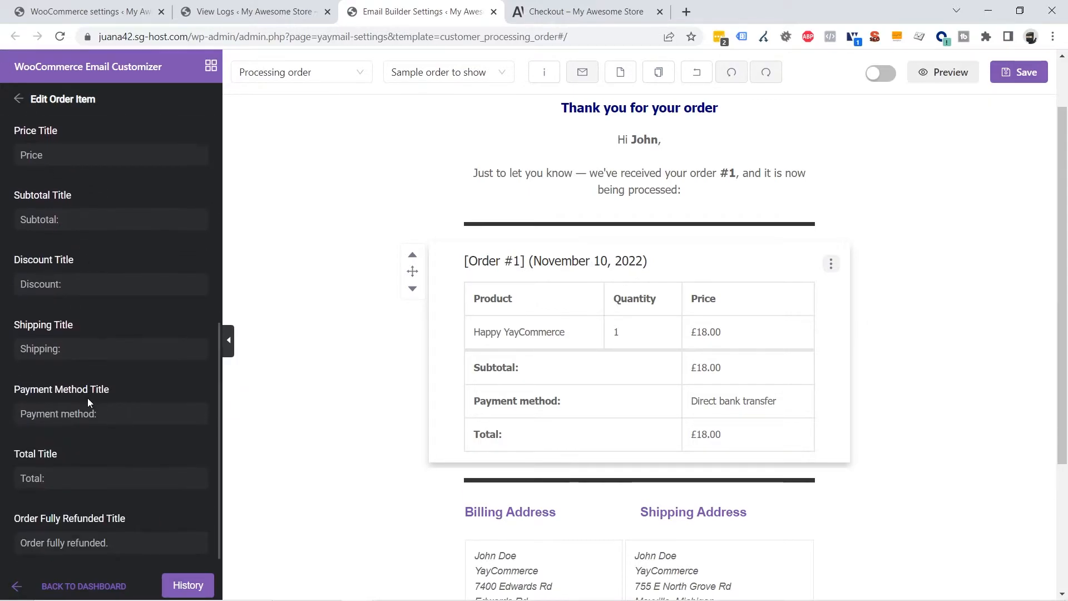
left_click(352, 401)
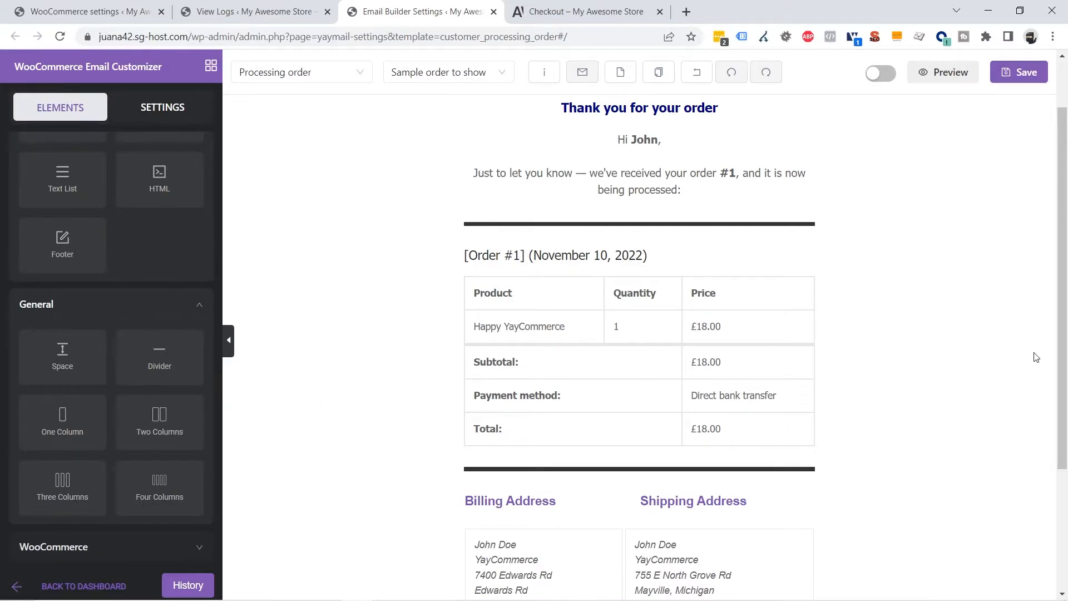
Turn the Billing and Shipping Address titles dark grey 313131
scroll(1035, 356, "down", 1)
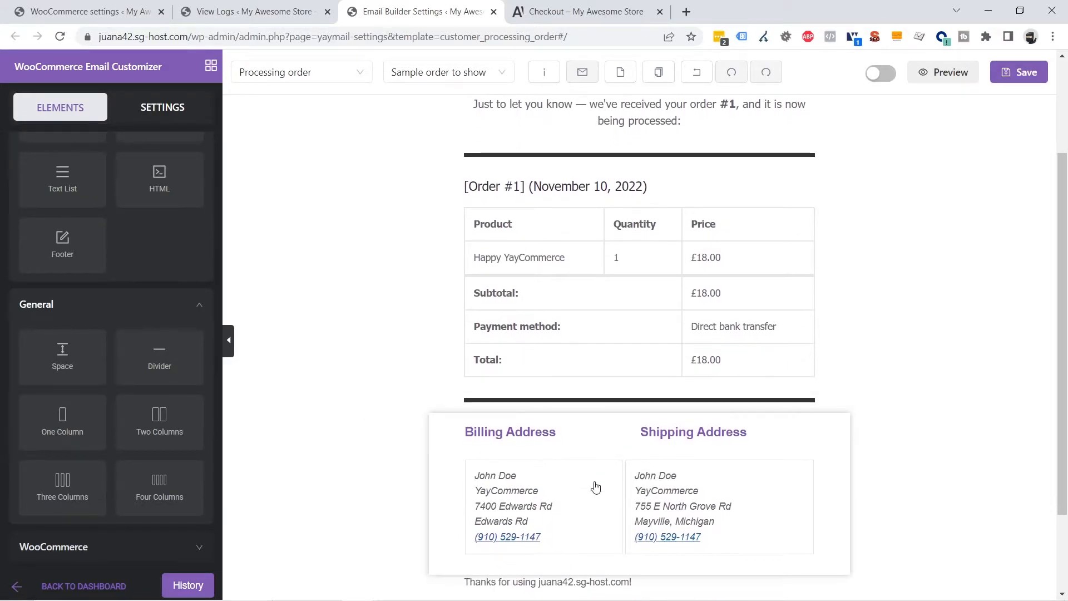
left_click(632, 434)
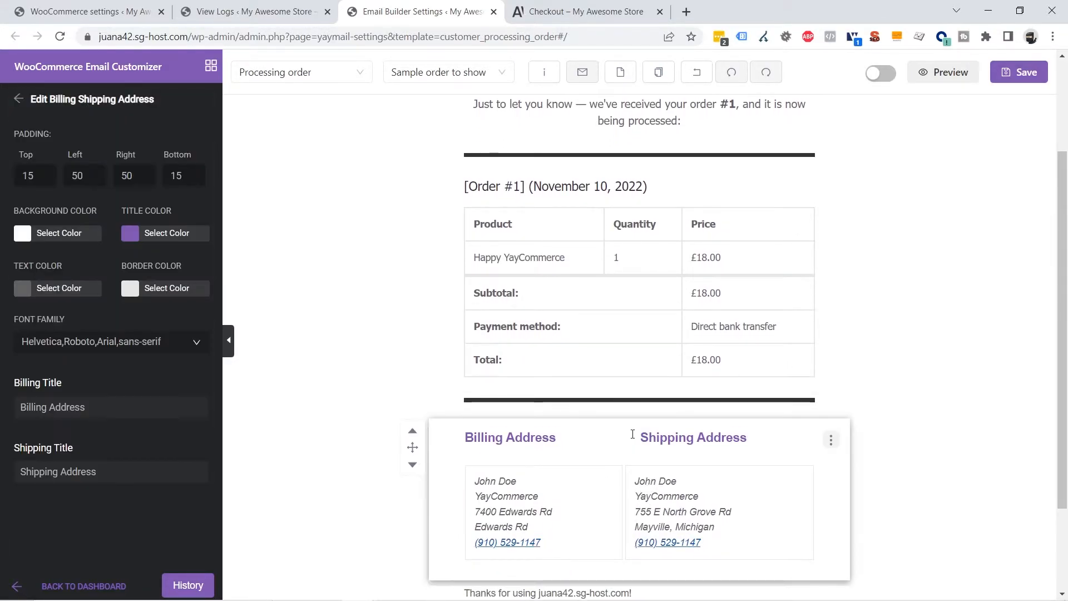
left_click(132, 241)
left_click_drag(129, 253, 52, 340)
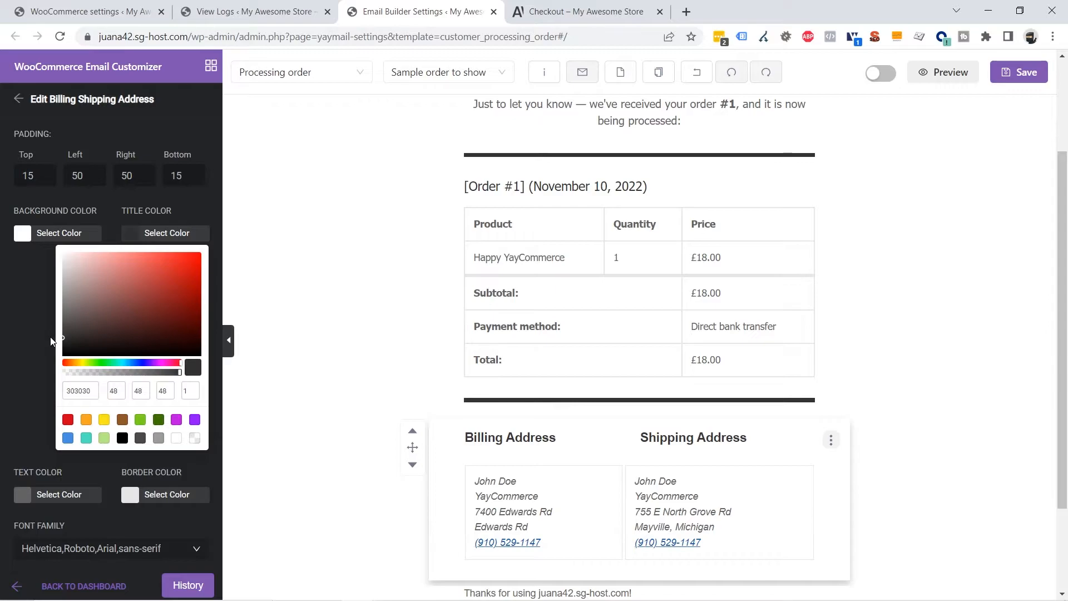
left_click(50, 339)
Set the address block's font family to Tahoma
scroll(987, 445, "down", 1)
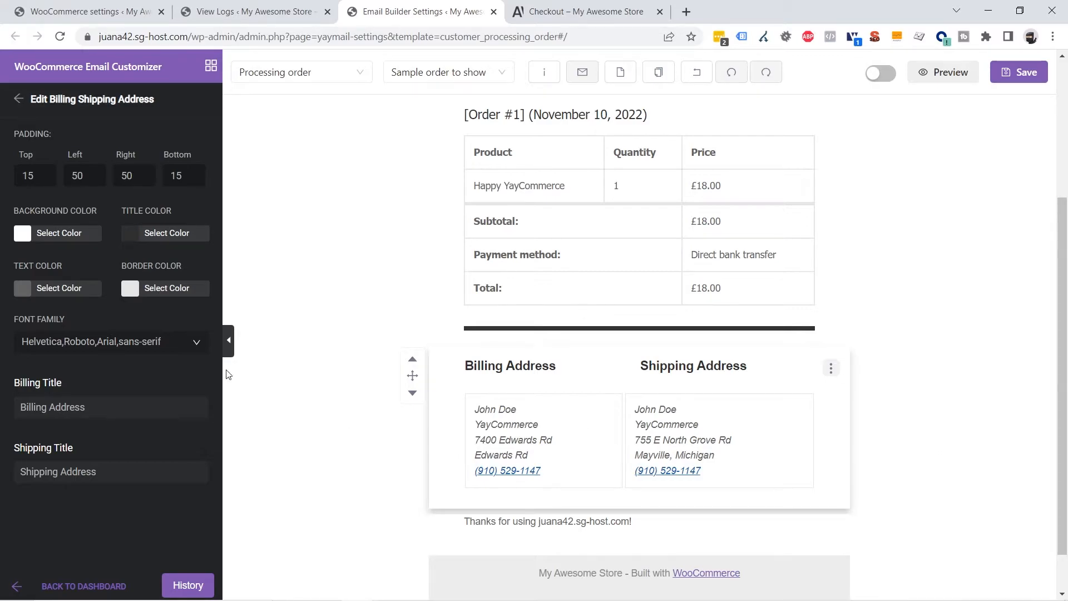
left_click(86, 342)
scroll(88, 446, "down", 3)
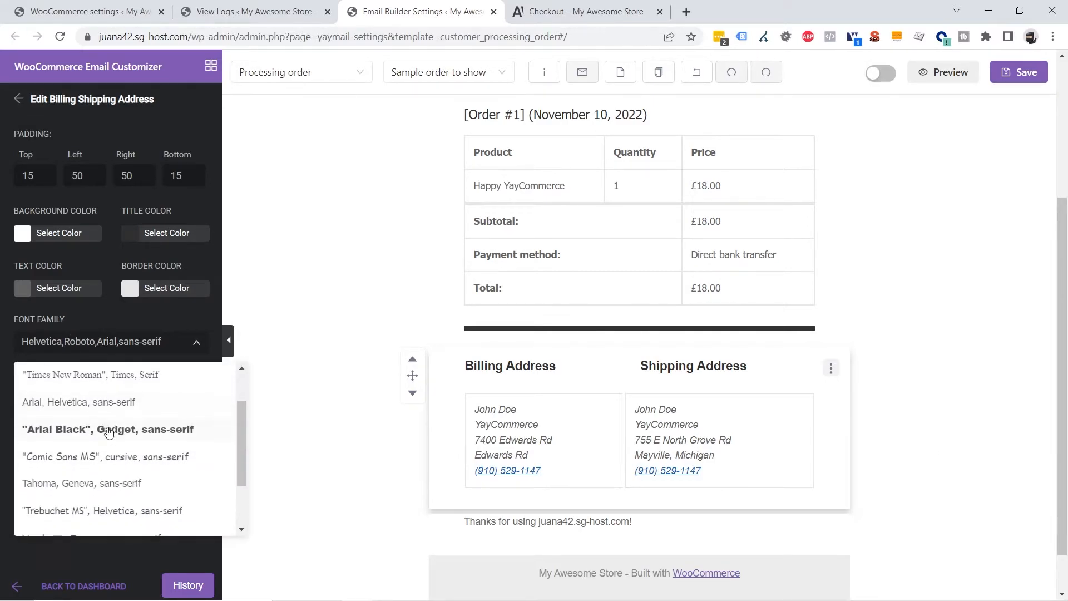
left_click(87, 474)
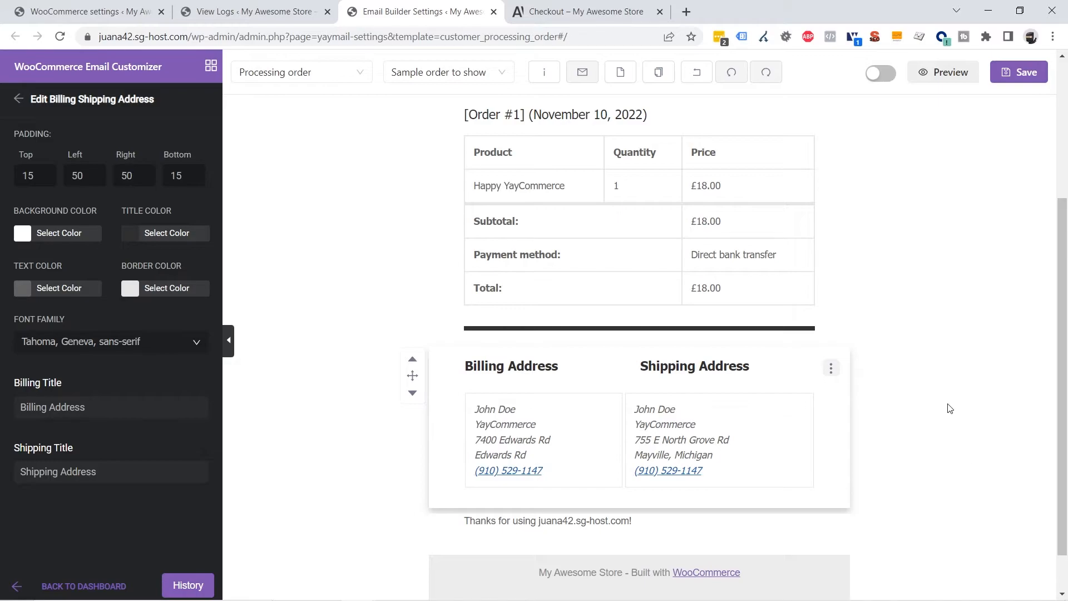
left_click(950, 409)
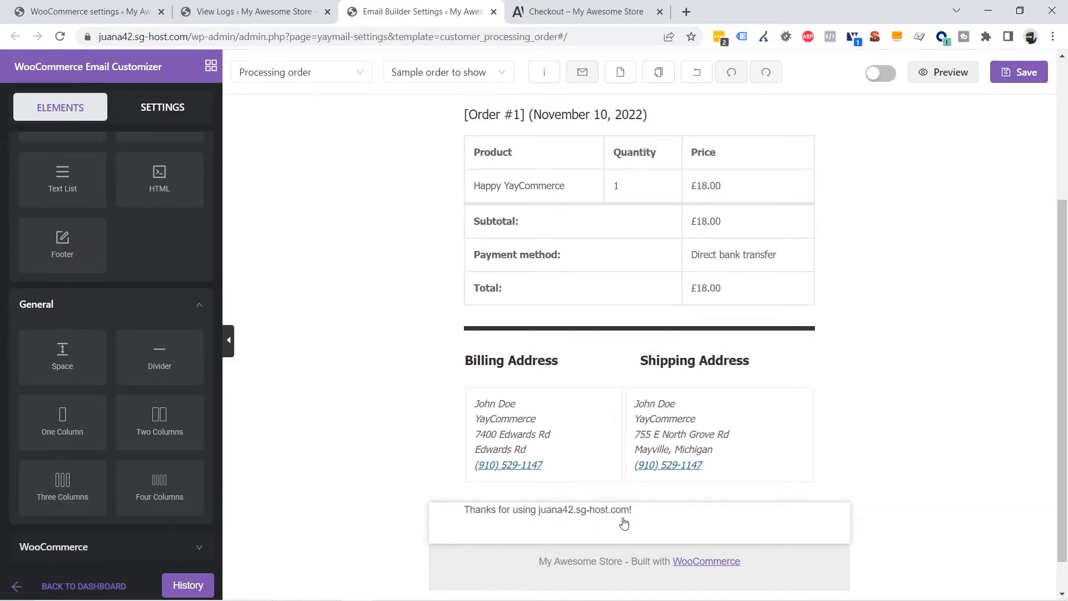
Center the 'Thanks for using…' closing line and set its font to Tahoma, Geneva, sans-serif
left_click(651, 525)
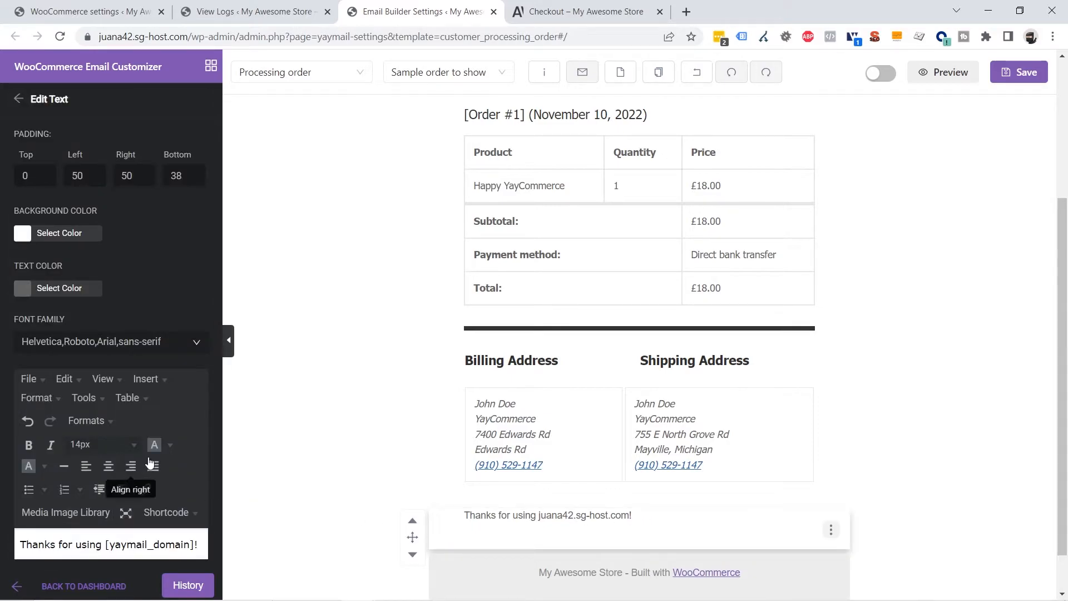
left_click(109, 470)
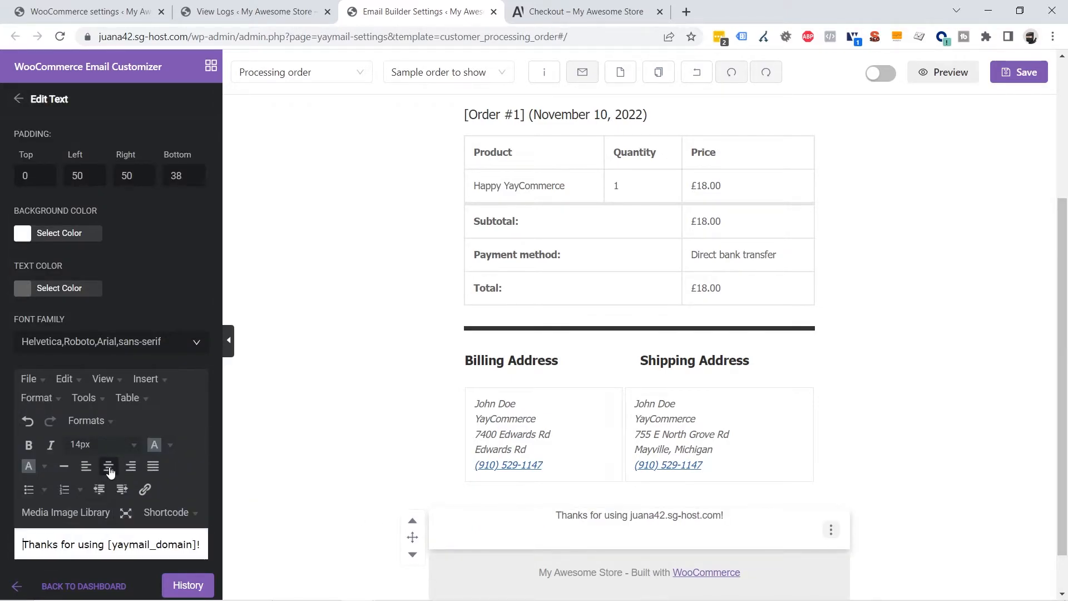
scroll(111, 423, "down", 3)
scroll(103, 367, "up", 3)
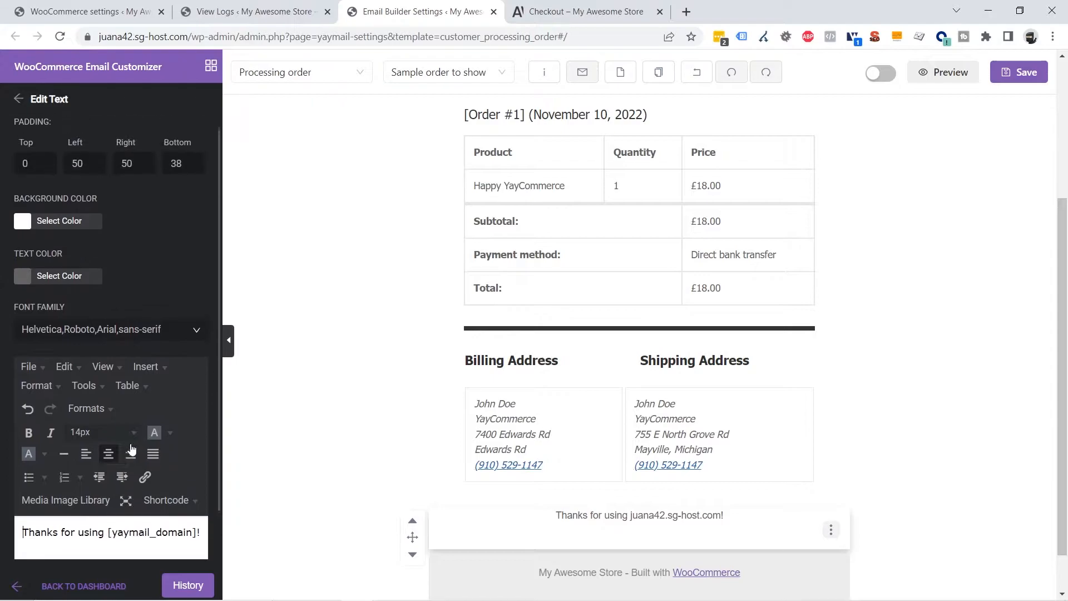
left_click(101, 348)
scroll(89, 446, "down", 3)
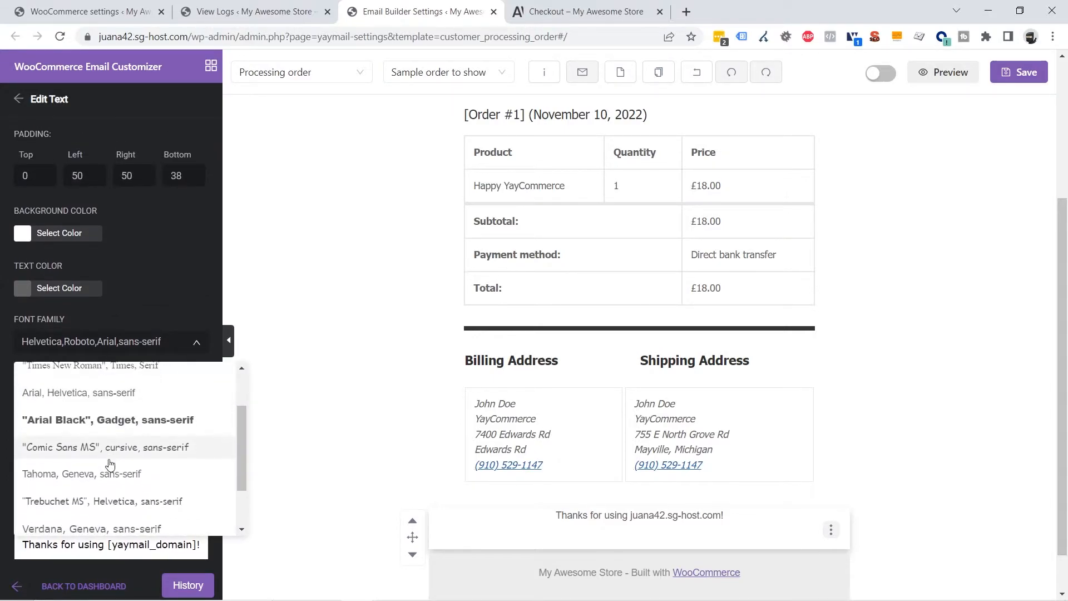
left_click(78, 473)
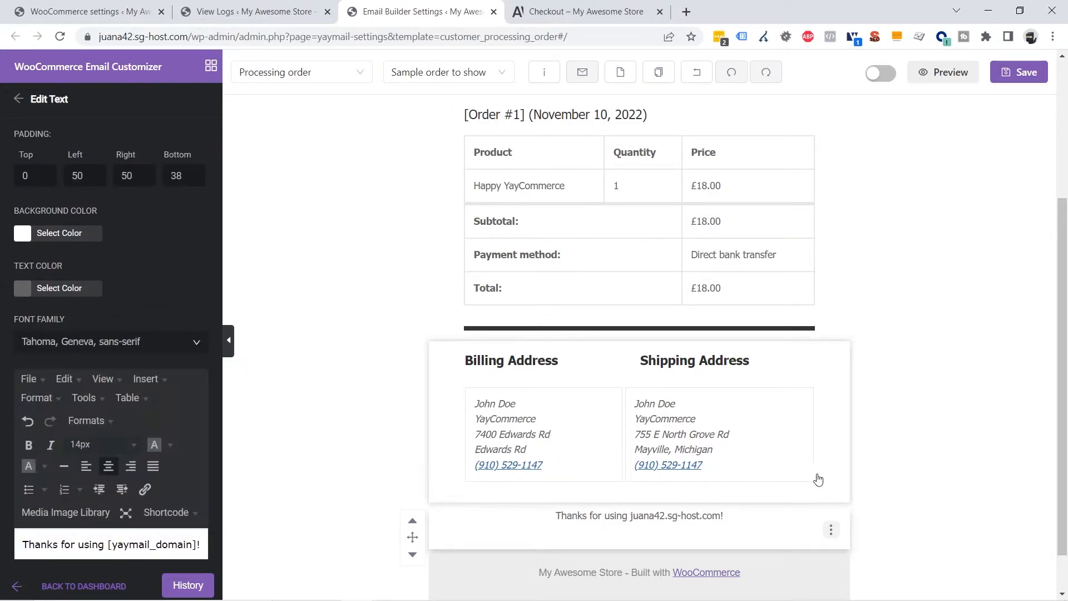
left_click(959, 451)
scroll(862, 495, "down", 1)
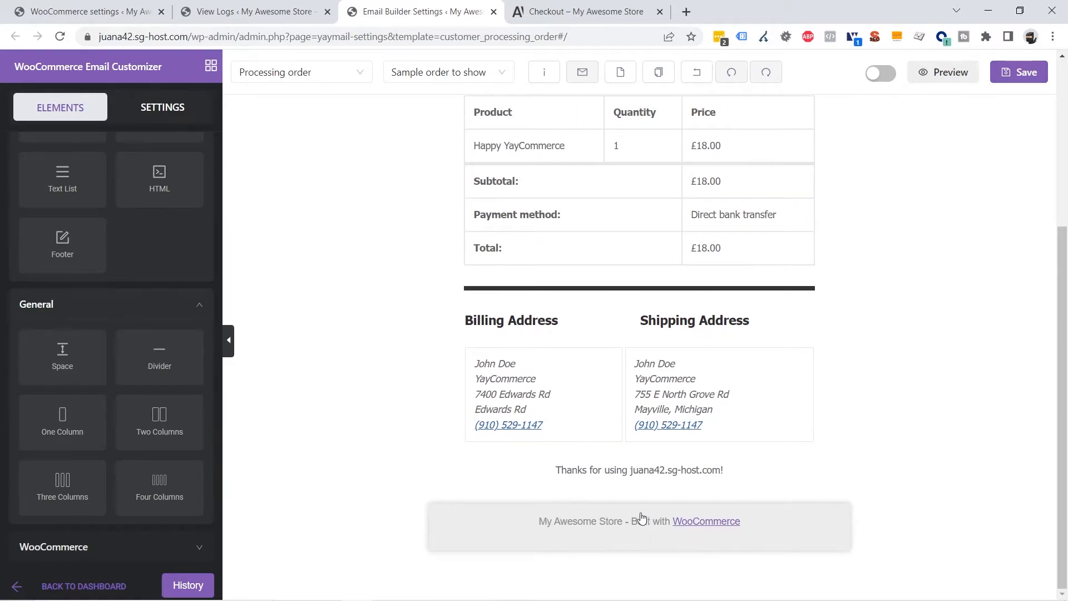
Remove the store footer block, confirming with 'Yes, sure!', then save the Processing order template
left_click(818, 534)
left_click(832, 532)
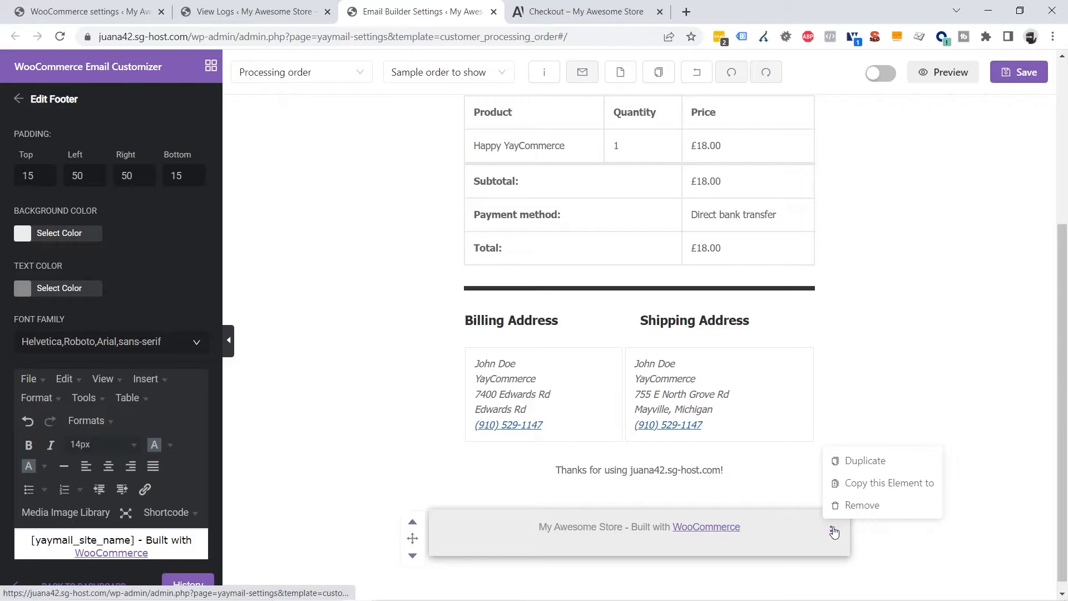
left_click(835, 505)
left_click(405, 344)
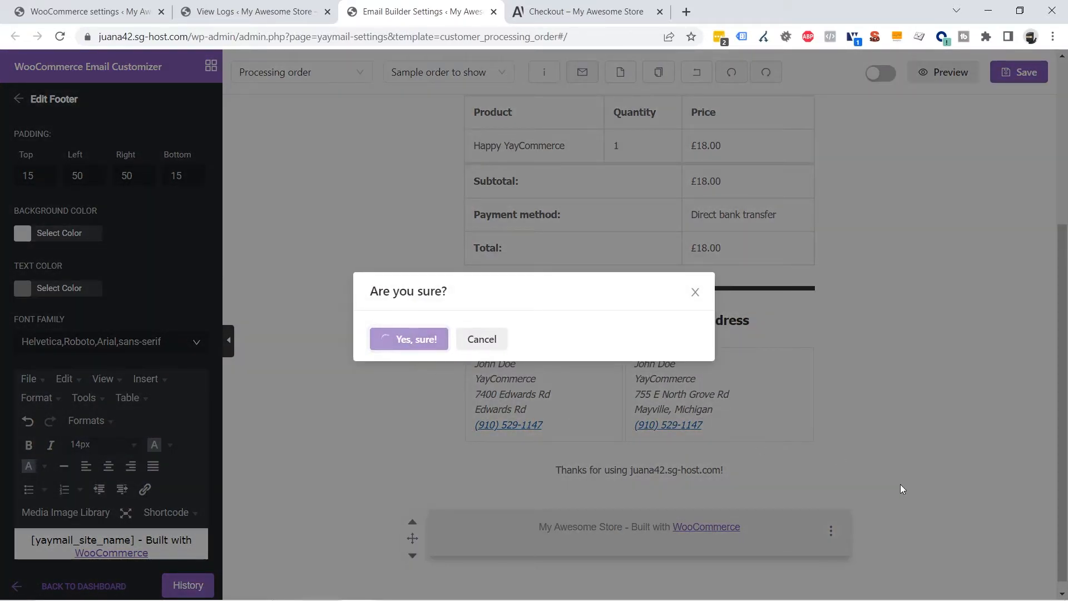
scroll(924, 465, "up", 4)
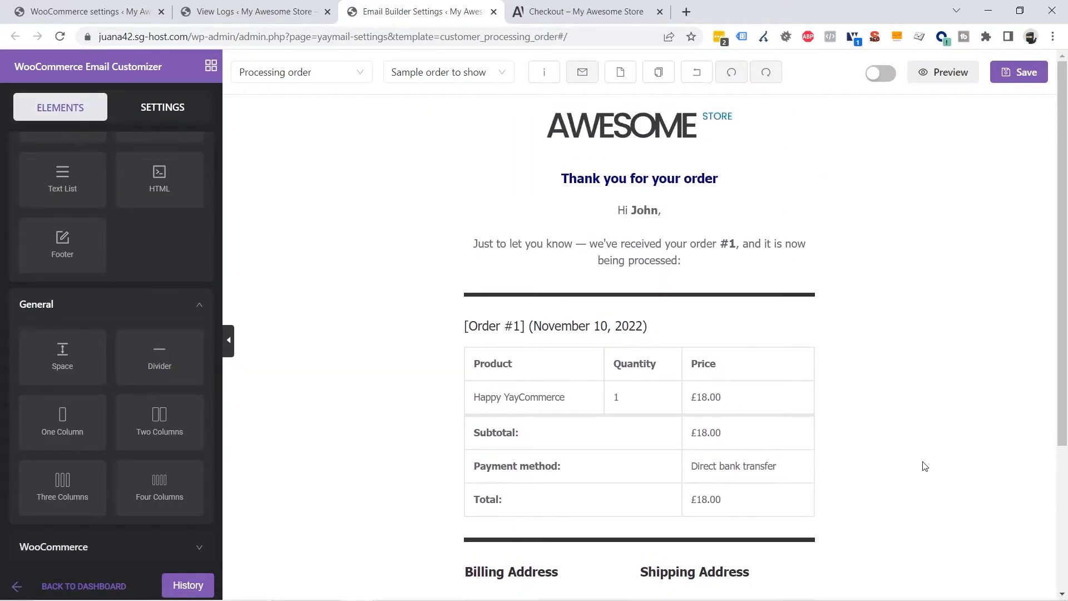
scroll(632, 262, "down", 4)
scroll(646, 372, "up", 4)
left_click(1028, 79)
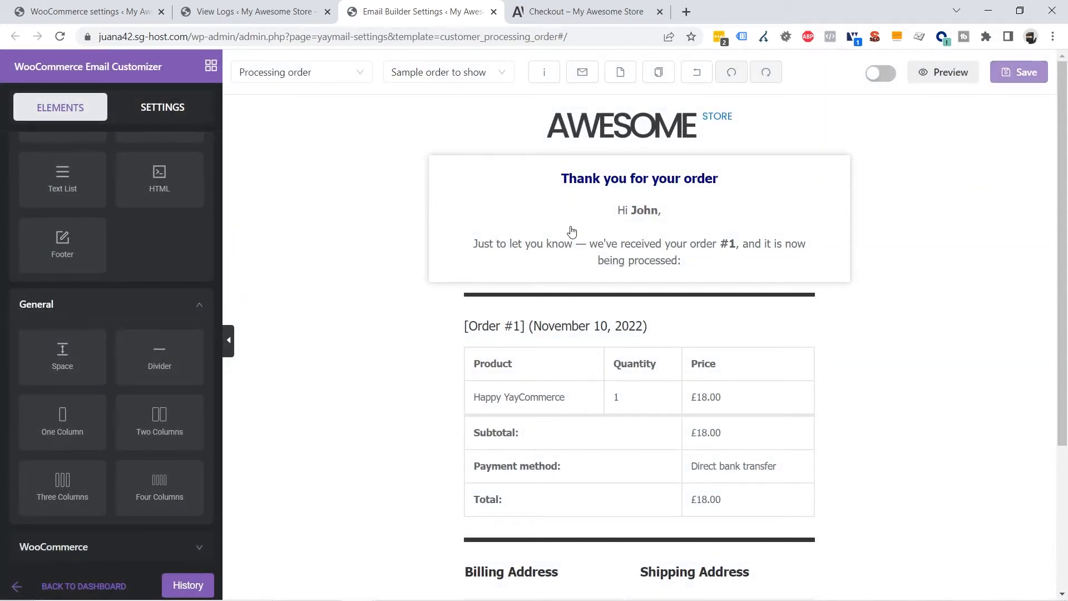
left_click(443, 75)
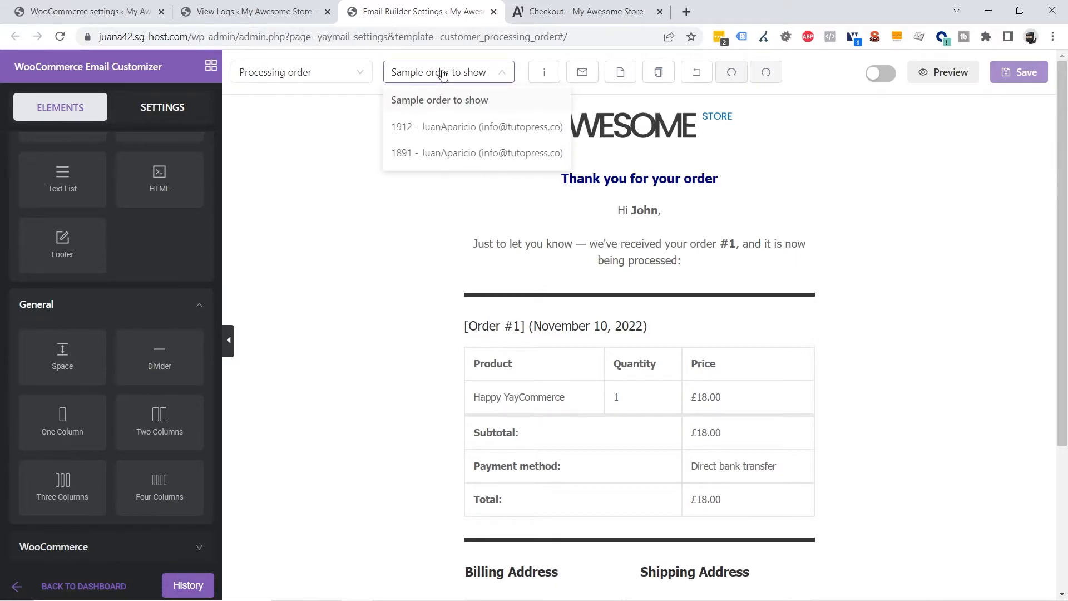
left_click(449, 130)
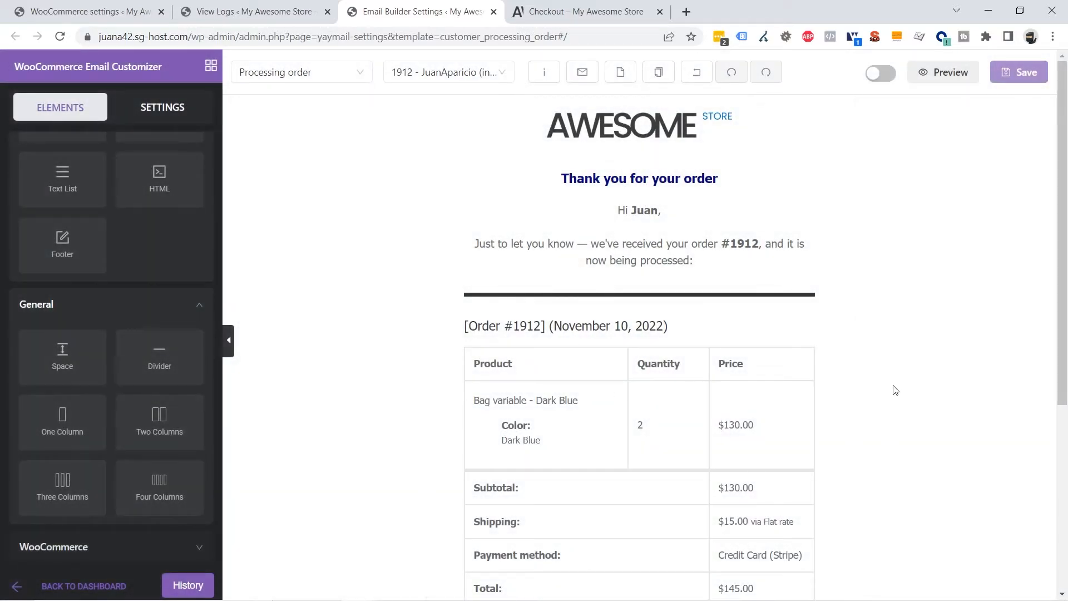
scroll(973, 341, "down", 4)
scroll(703, 289, "up", 4)
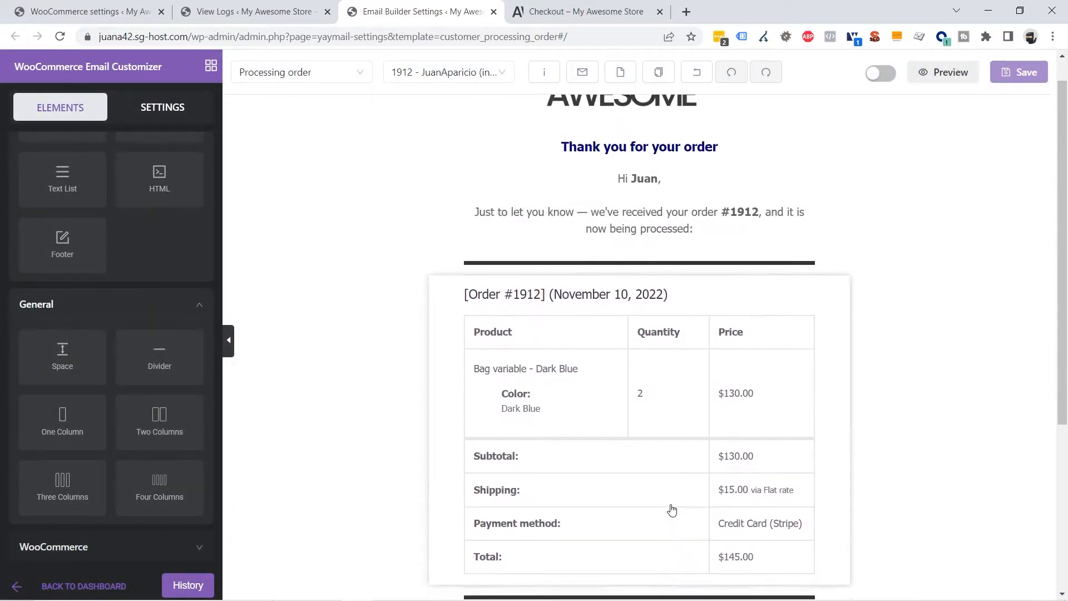
scroll(709, 389, "down", 5)
scroll(675, 375, "up", 5)
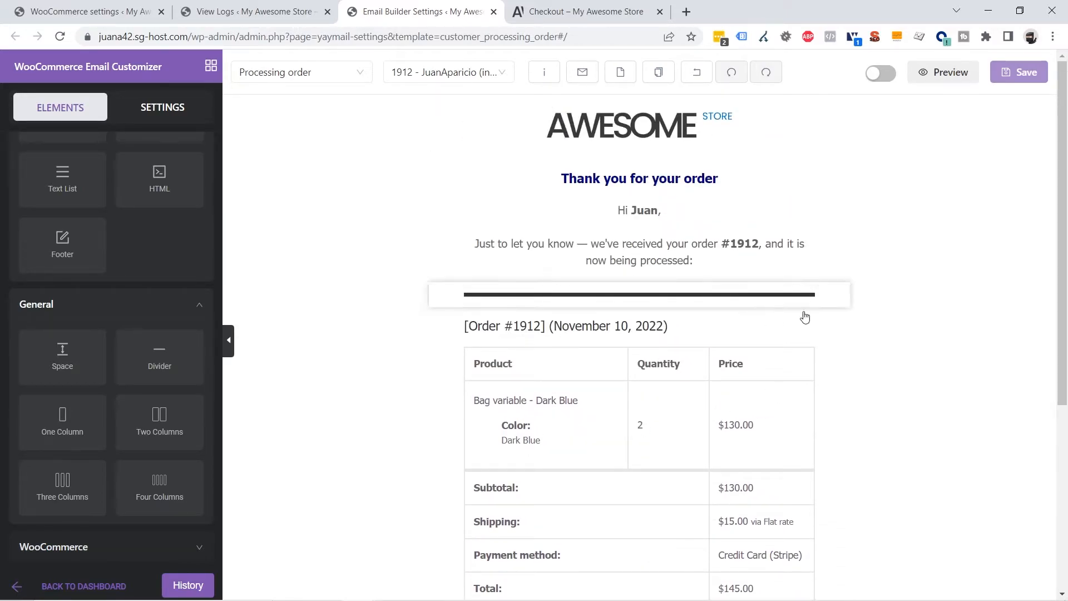
scroll(827, 448, "down", 2)
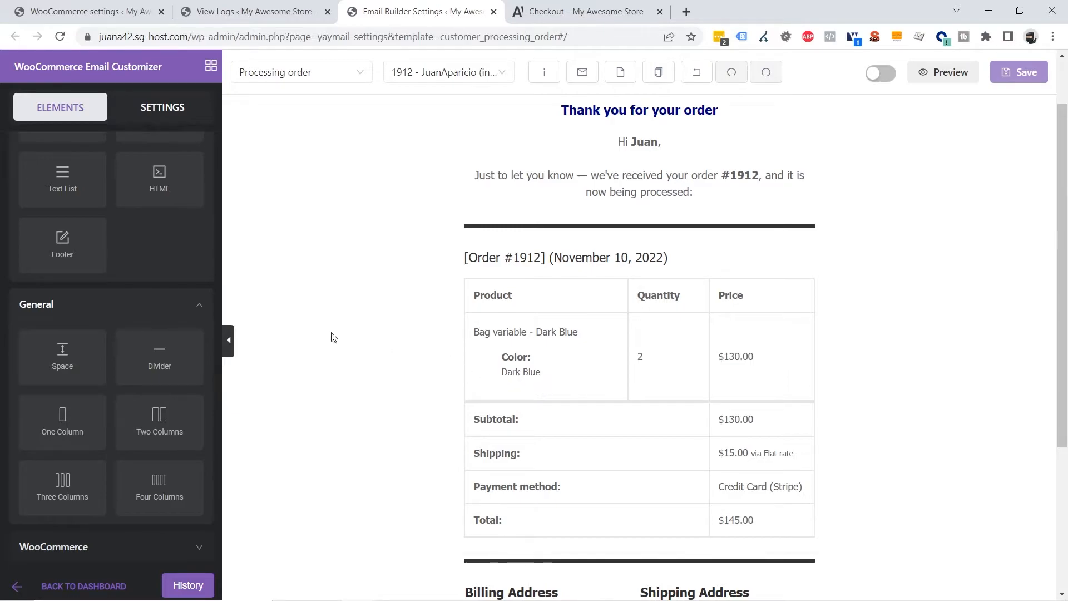
In General settings, show product images left of each item at 60 px height and width
left_click(162, 122)
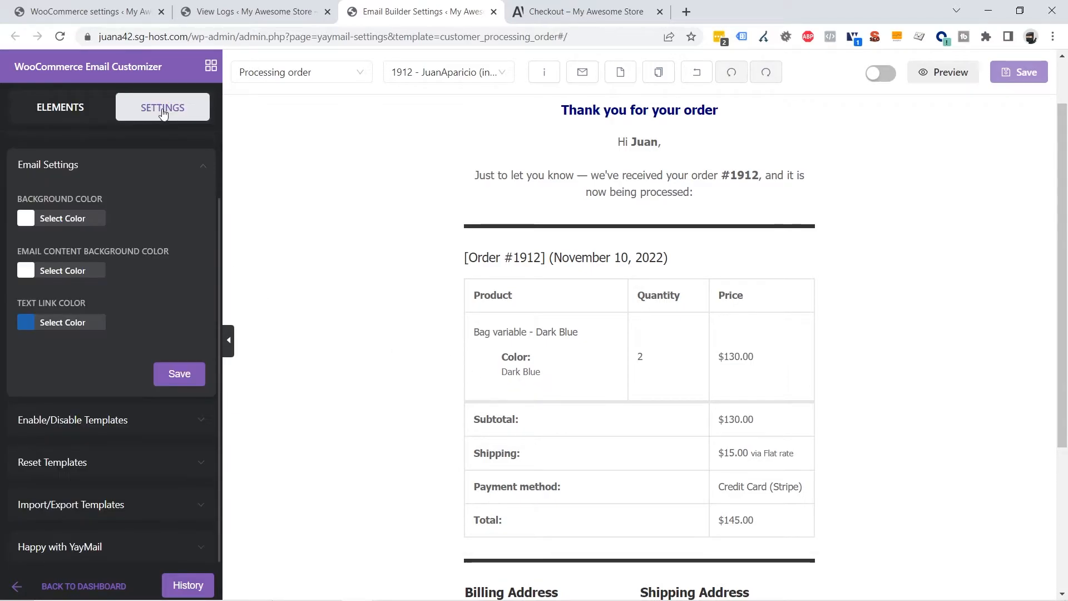
scroll(114, 376, "up", 2)
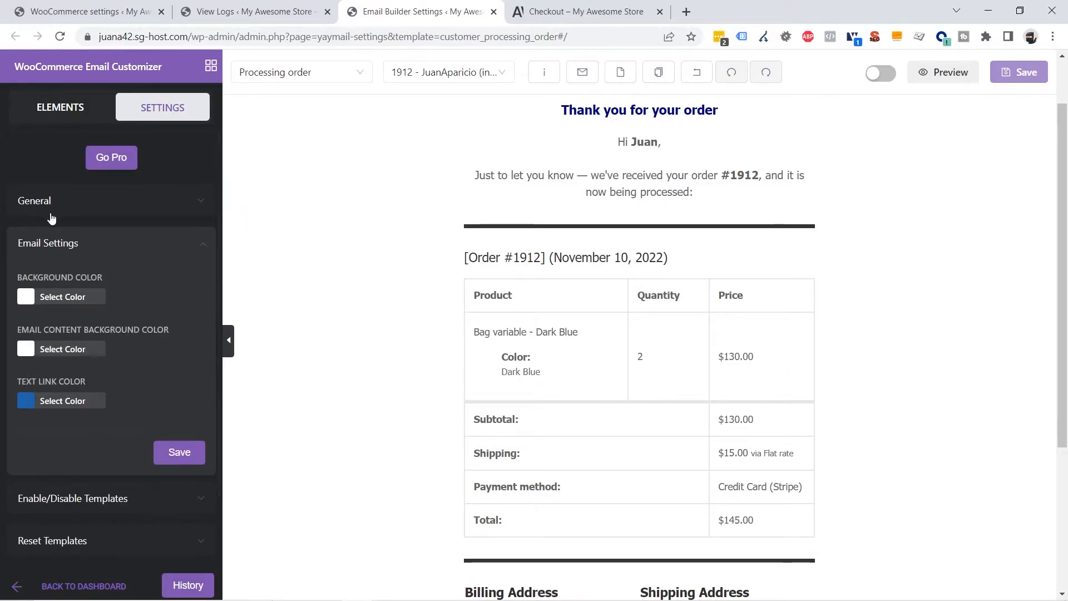
left_click(53, 202)
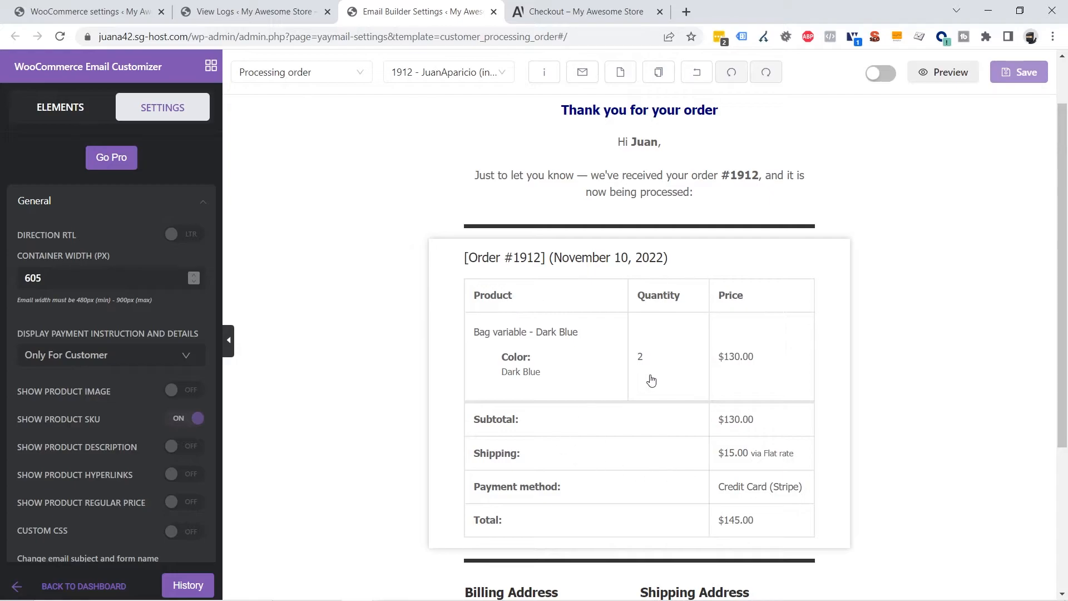
left_click(181, 393)
scroll(167, 397, "down", 1)
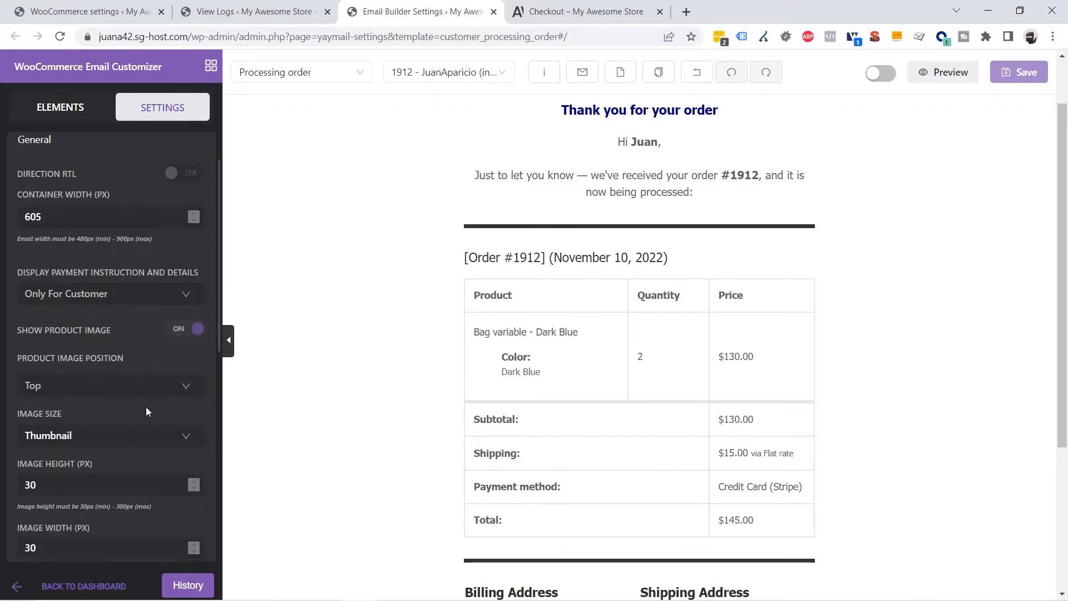
left_click(72, 374)
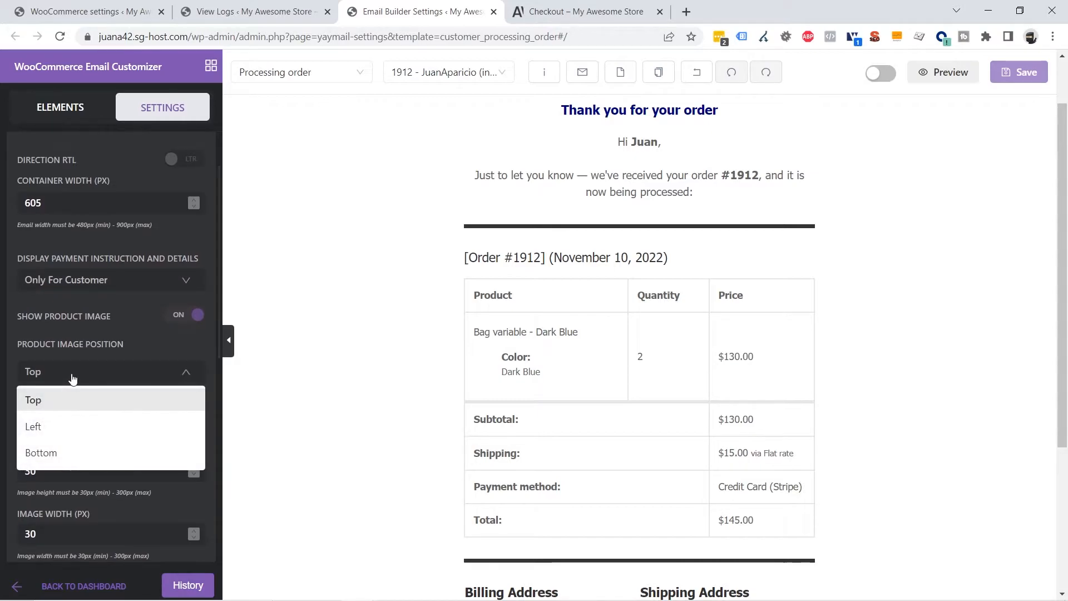
left_click(47, 427)
scroll(140, 442, "down", 1)
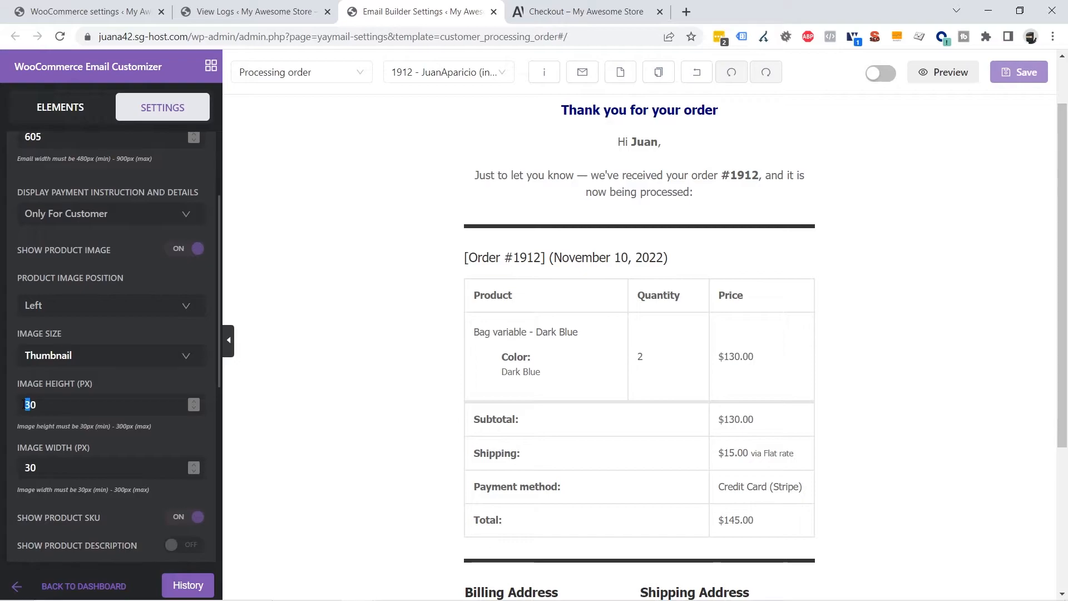
left_click_drag(29, 405, 25, 405)
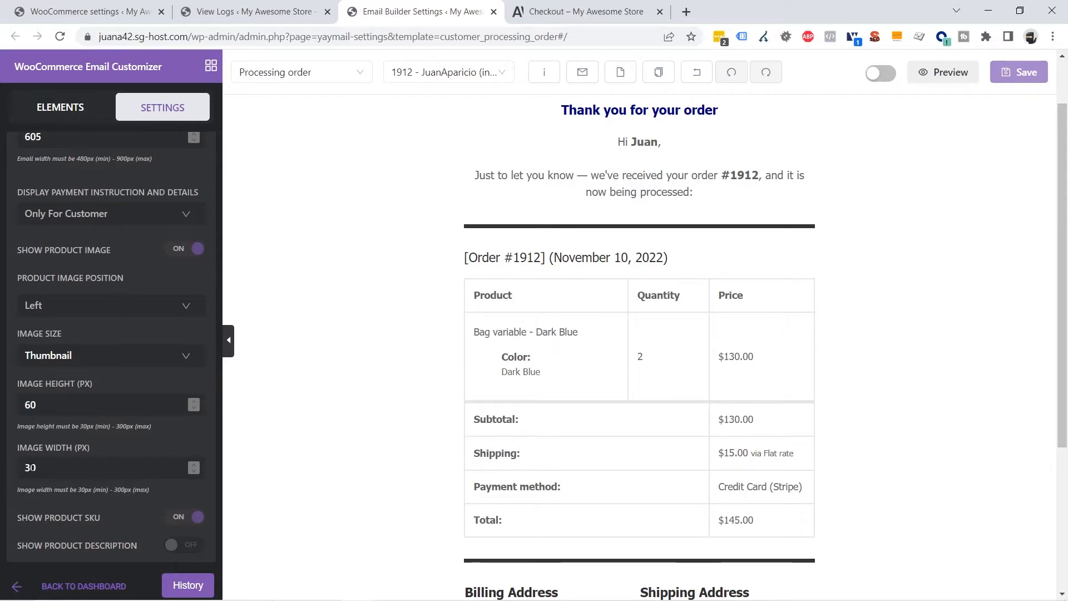
Enable Show Product Regular Price, leaving product hyperlinks off, and save the settings
scroll(75, 433, "down", 3)
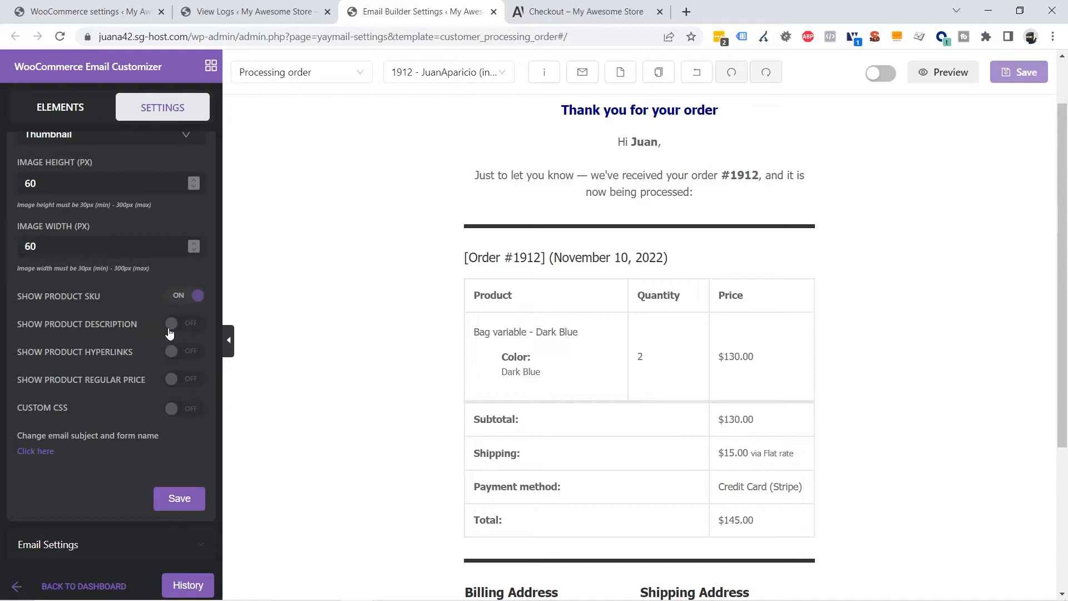
left_click(173, 354)
left_click(167, 383)
left_click(192, 356)
left_click(179, 500)
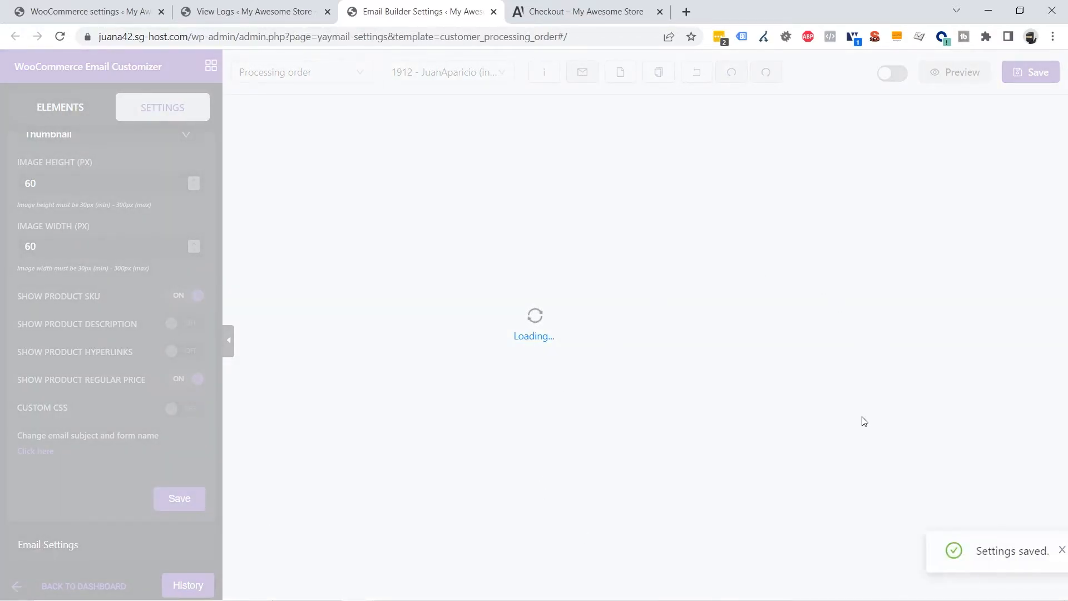
scroll(1018, 336, "down", 2)
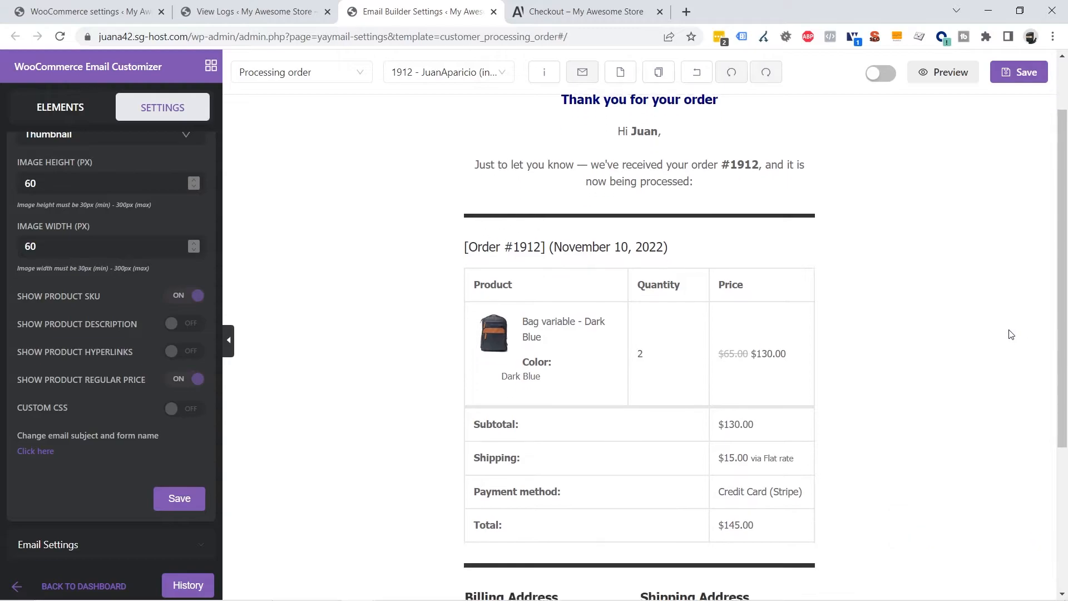
scroll(979, 334, "down", 1)
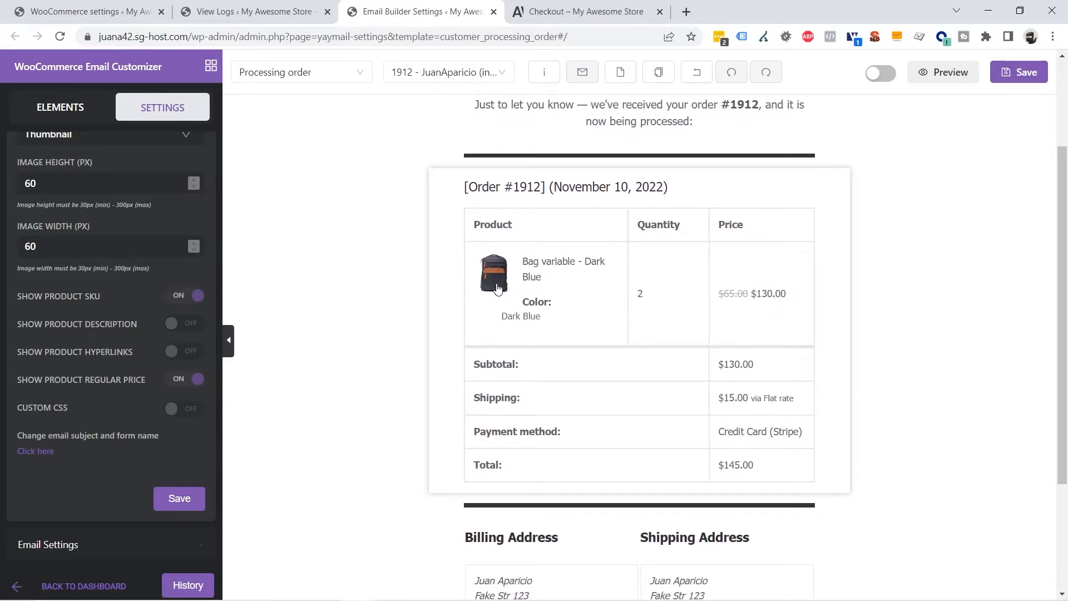
Save the template, send a test email to the prefilled address, then go to the View Logs tab
left_click(1018, 72)
scroll(965, 325, "up", 3)
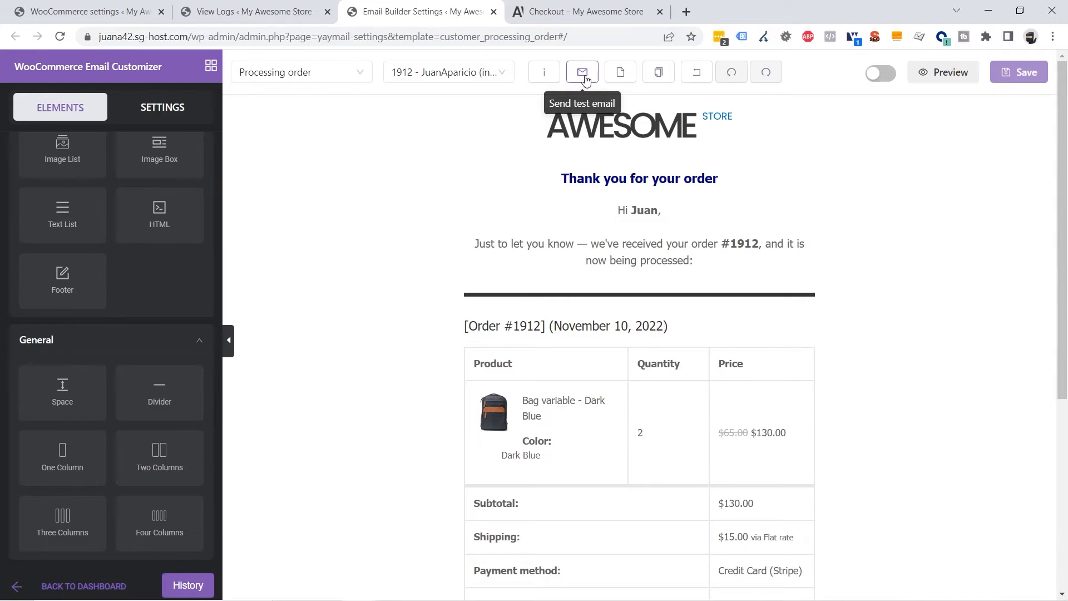
left_click(583, 72)
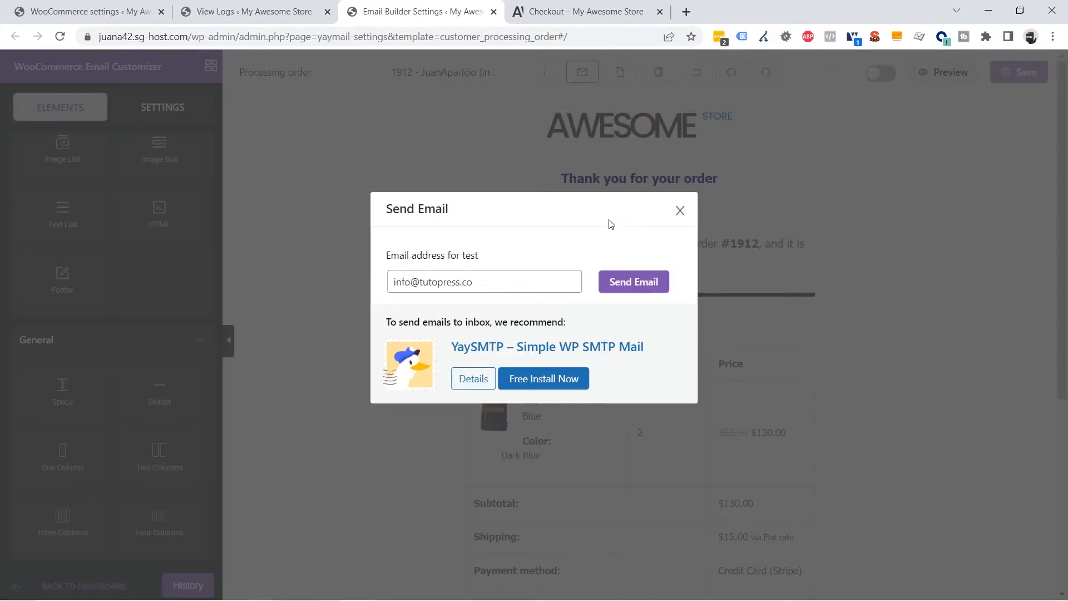
left_click(633, 287)
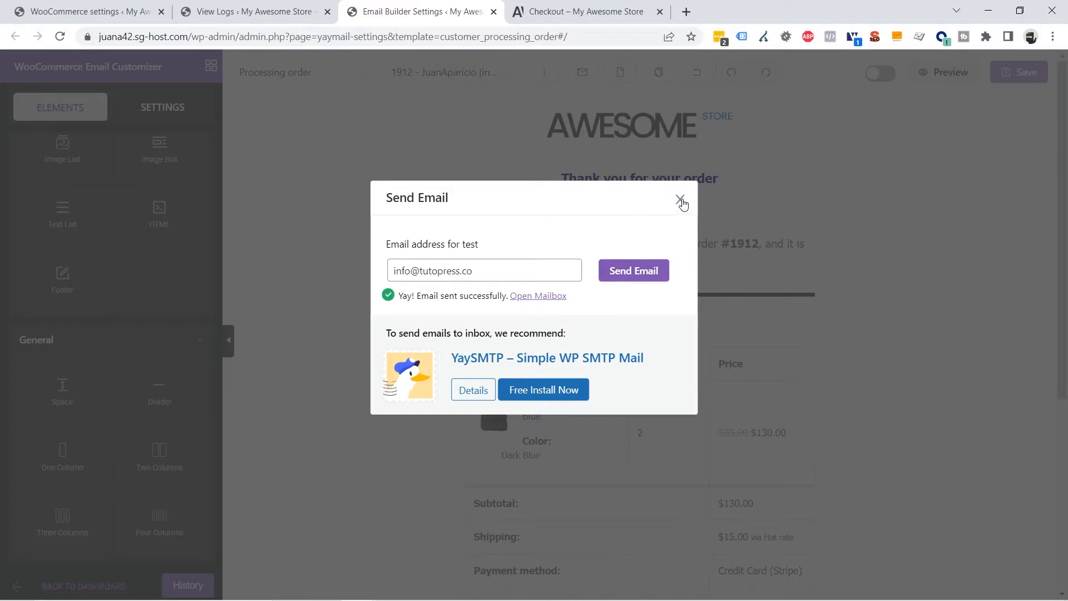
left_click(681, 201)
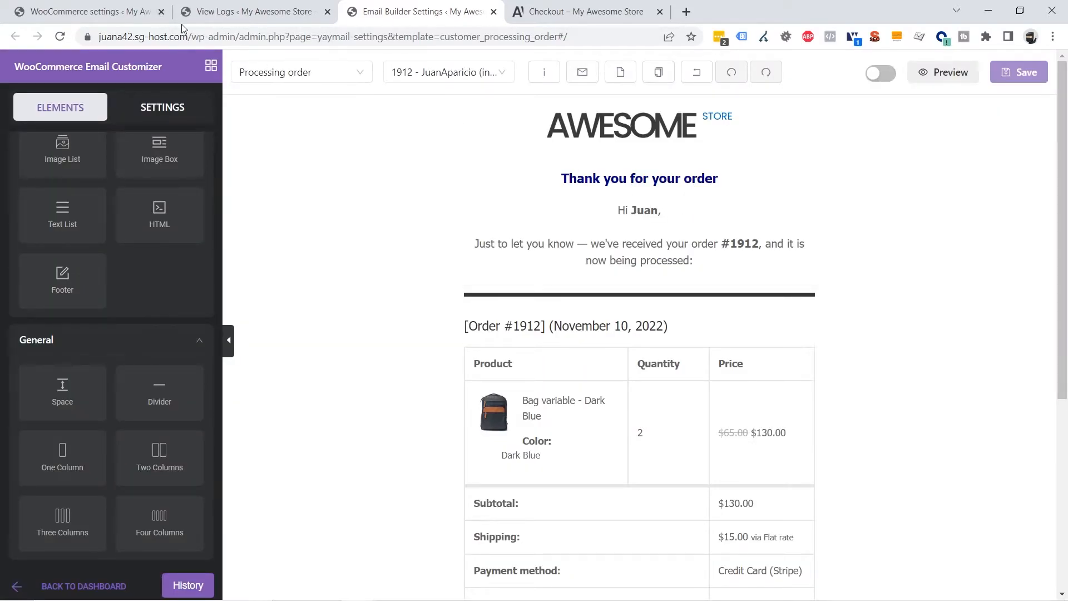
left_click(233, 13)
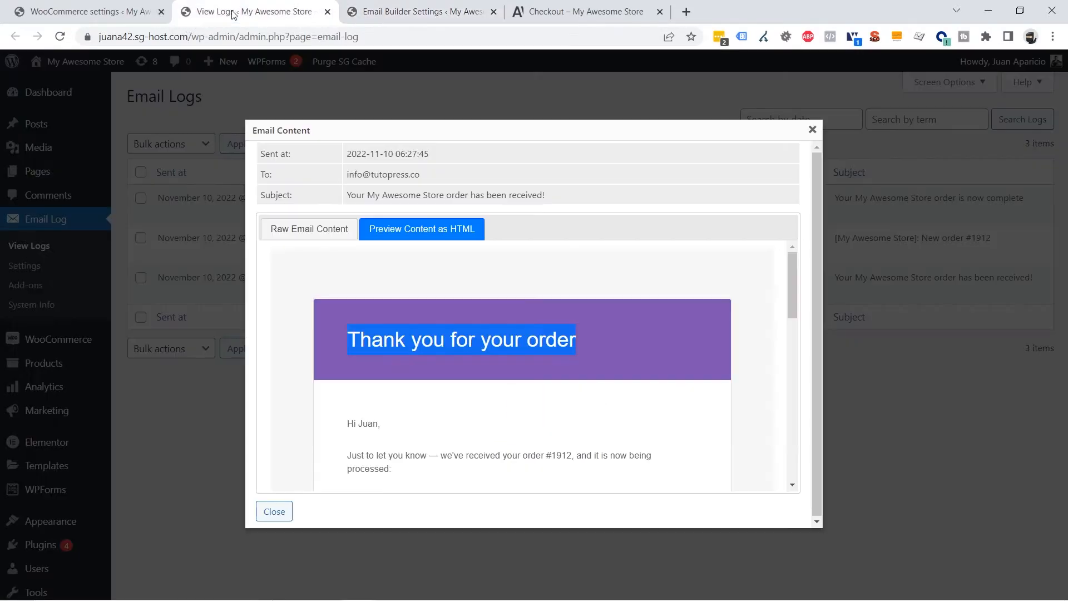
Reload the email log and review the new Email Test entry's content, including the product image
left_click(812, 130)
left_click(60, 37)
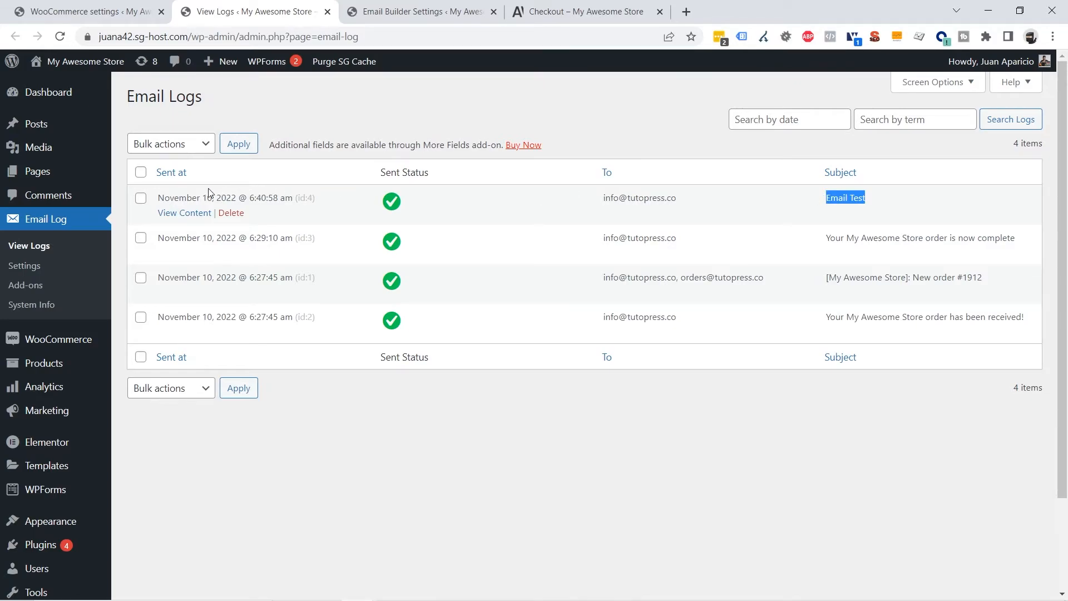
left_click(174, 217)
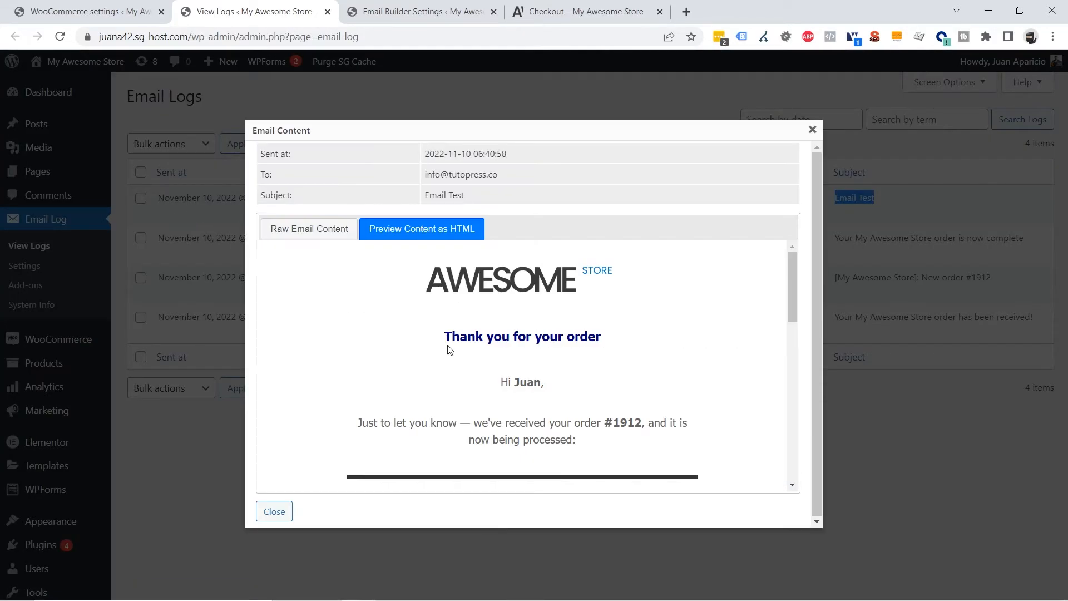
scroll(688, 390, "down", 4)
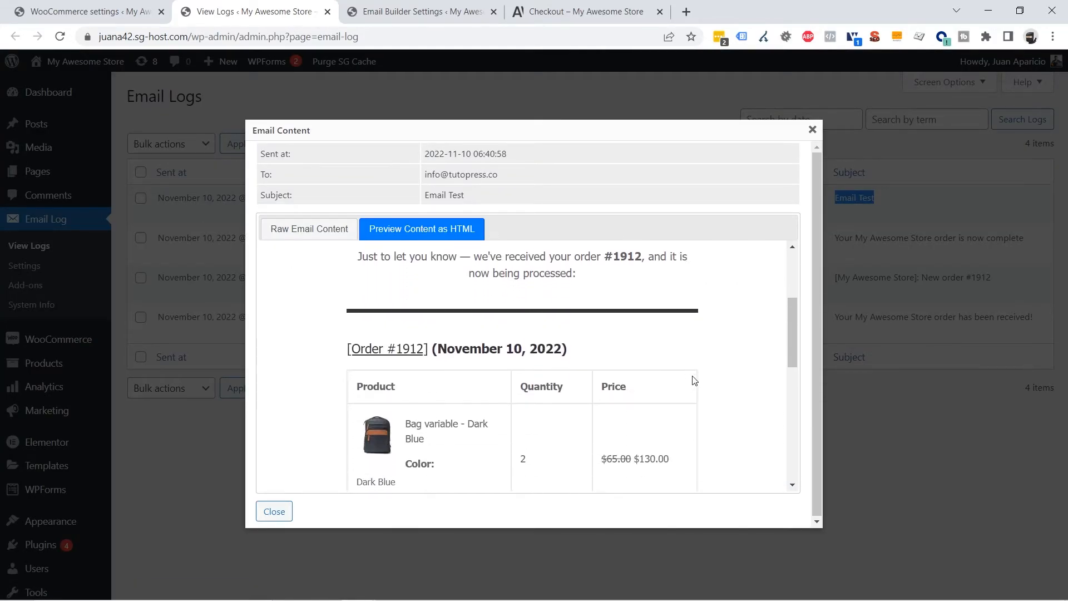
scroll(695, 379, "down", 5)
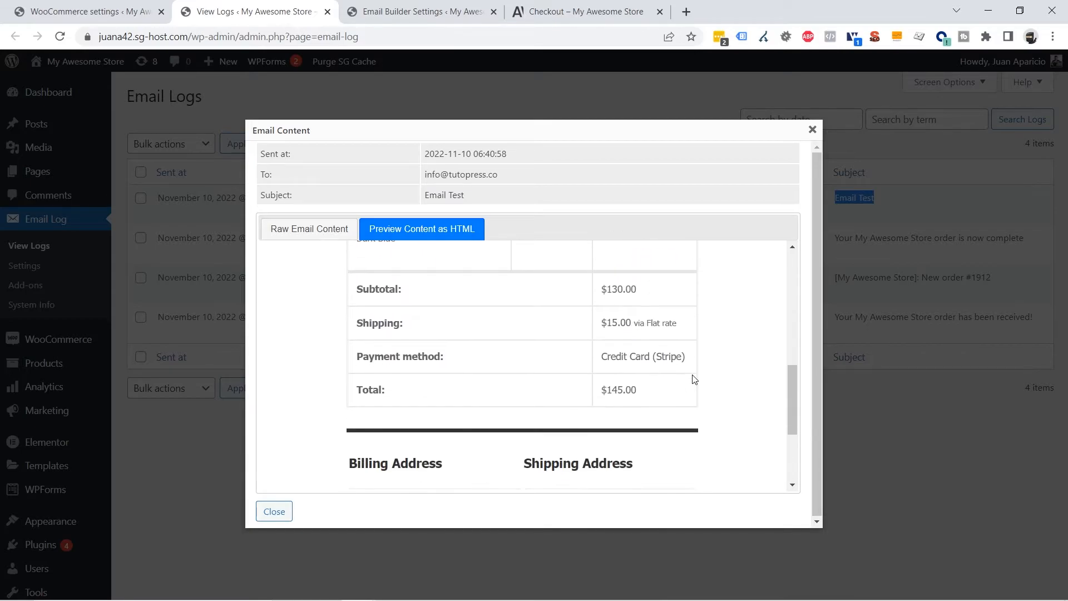
scroll(695, 380, "down", 1)
scroll(695, 379, "up", 10)
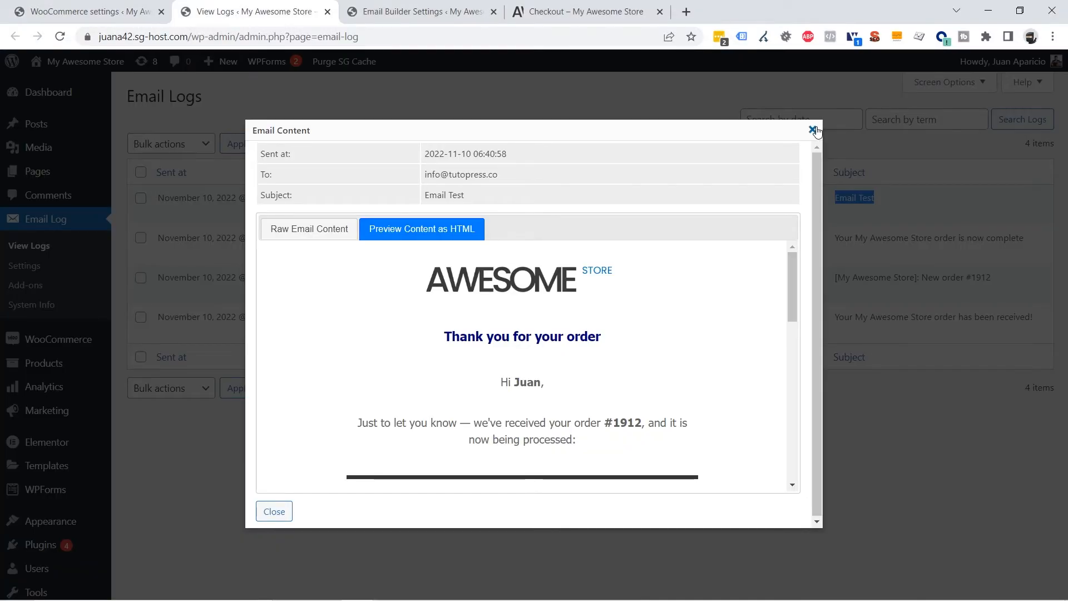
Back in the Email Builder Settings tab, switch on Enable this template for Processing order
left_click(814, 131)
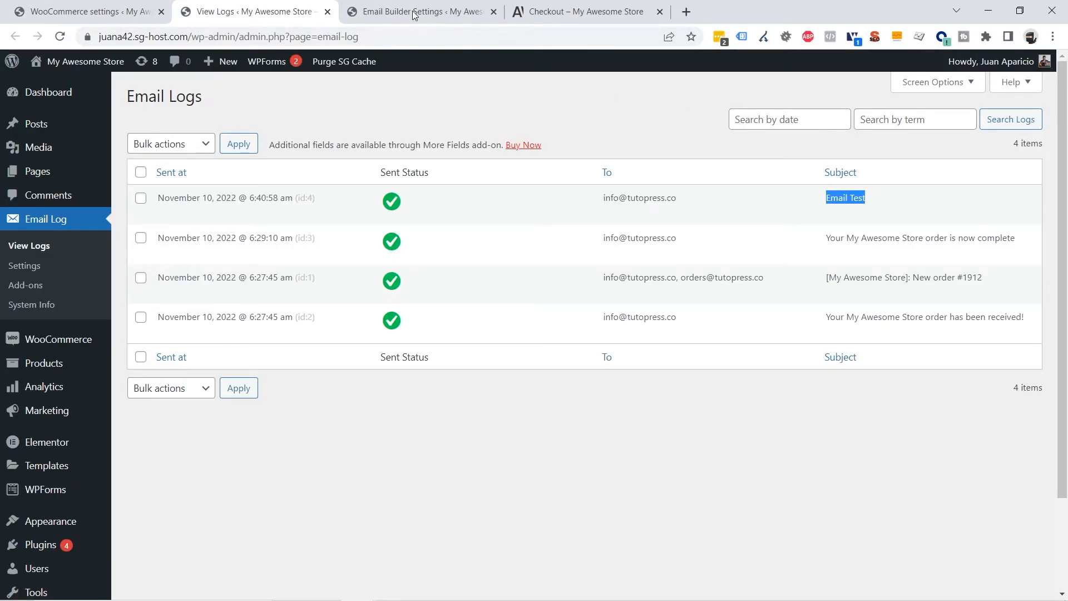
left_click(414, 15)
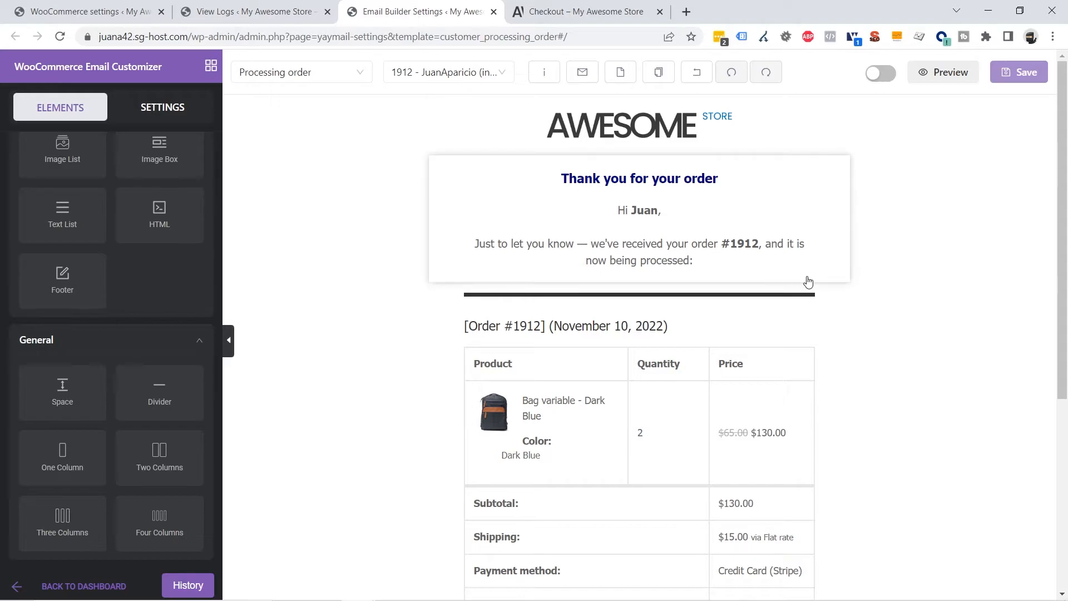
scroll(808, 282, "down", 5)
scroll(806, 281, "up", 5)
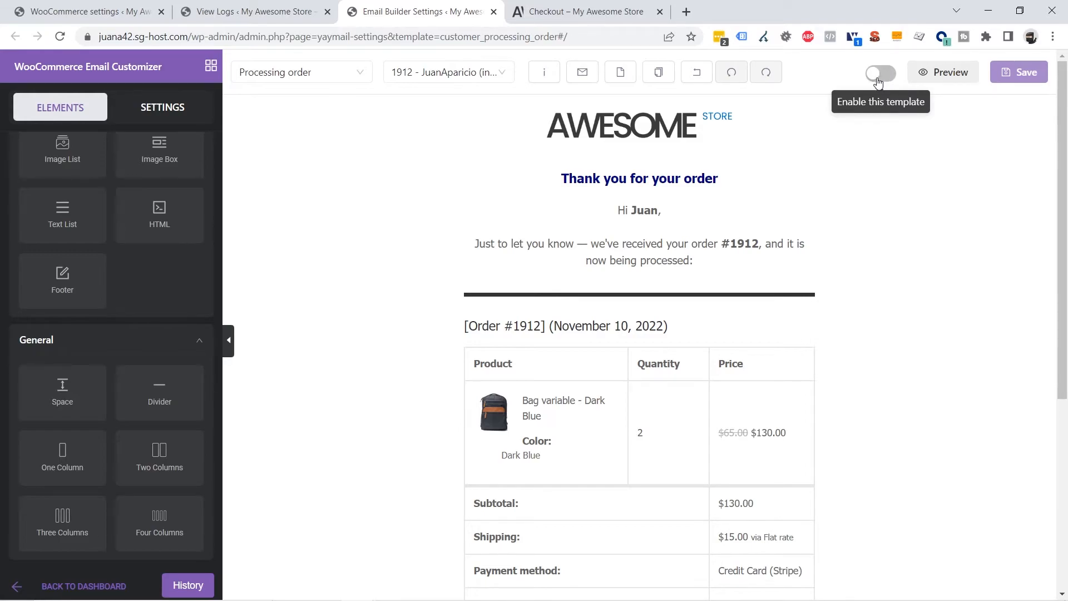
left_click(880, 77)
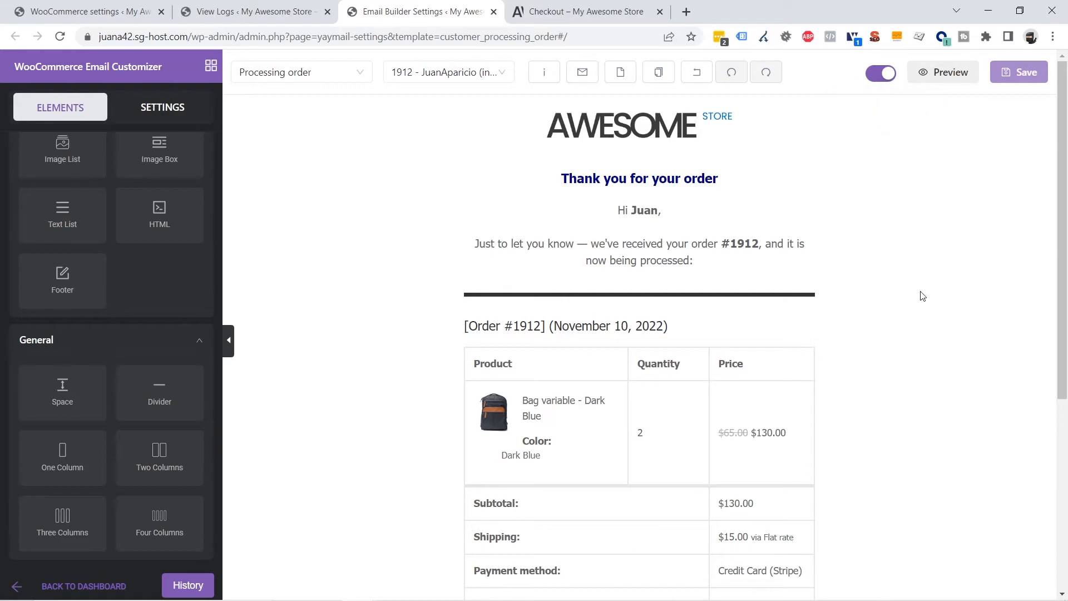
scroll(920, 298, "down", 5)
scroll(595, 370, "up", 5)
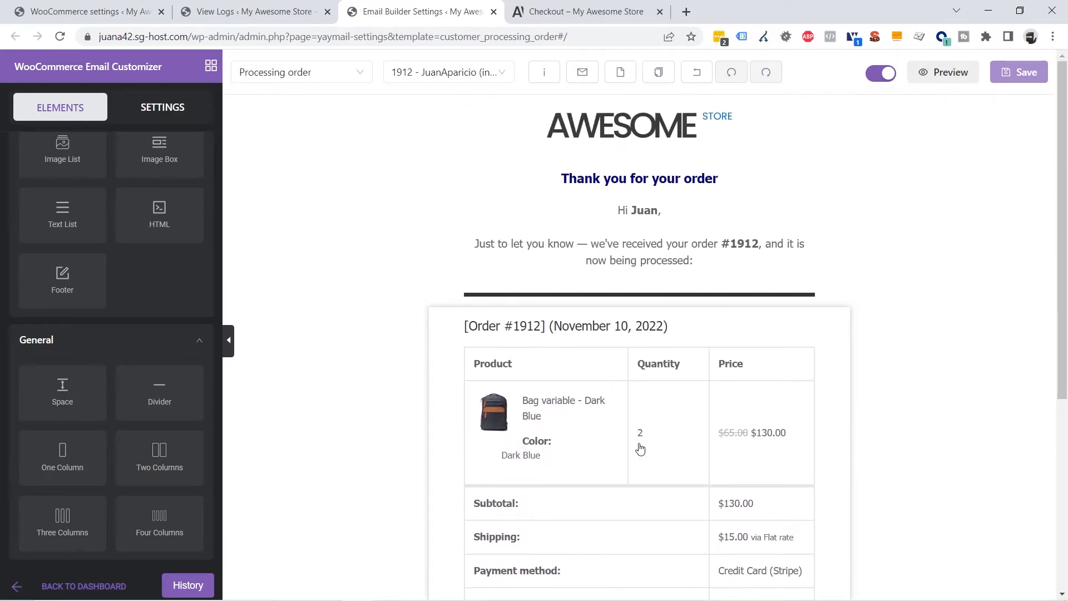
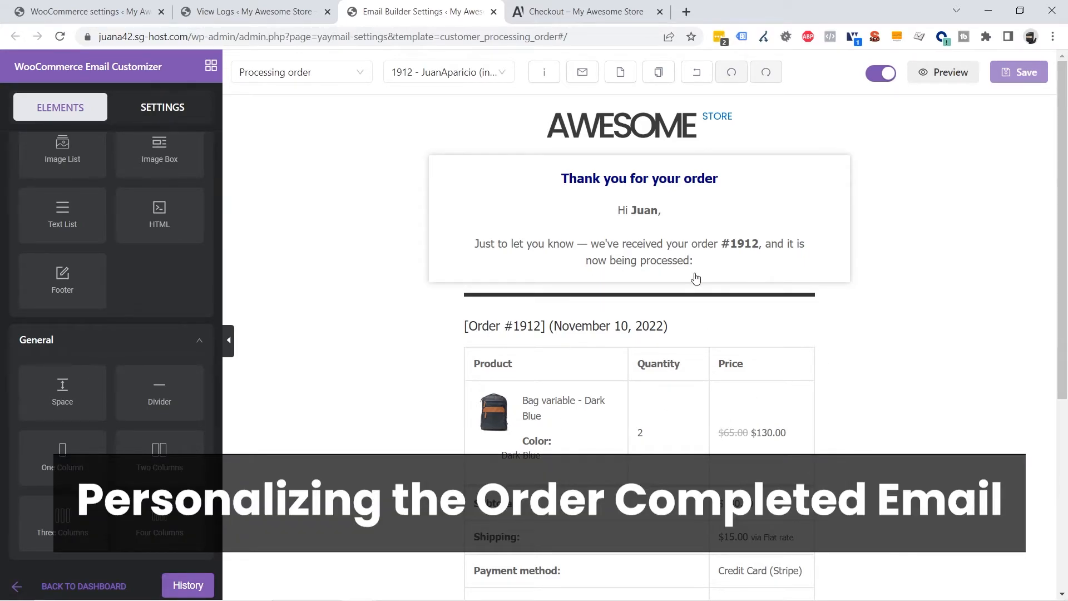
Preview the Completed order template, then return to the Processing order template
left_click(327, 78)
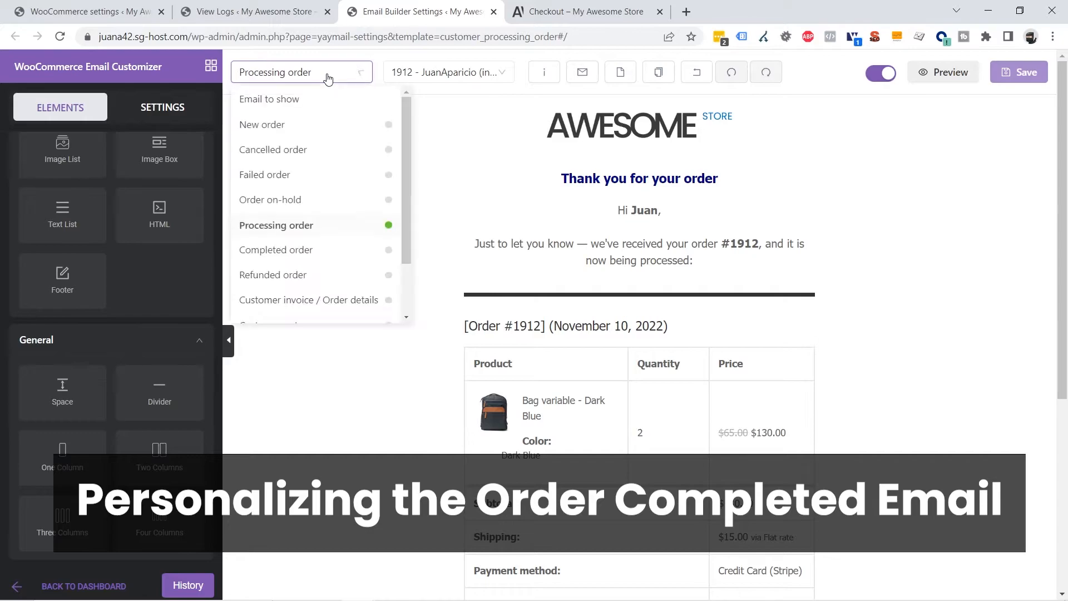
left_click(289, 260)
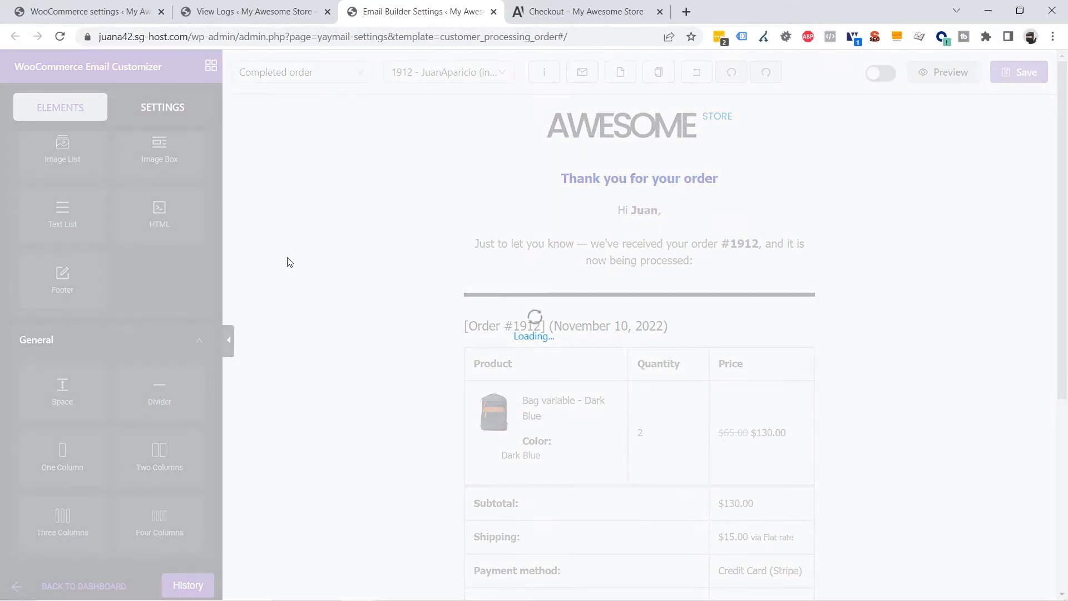
scroll(677, 325, "down", 7)
scroll(680, 328, "up", 7)
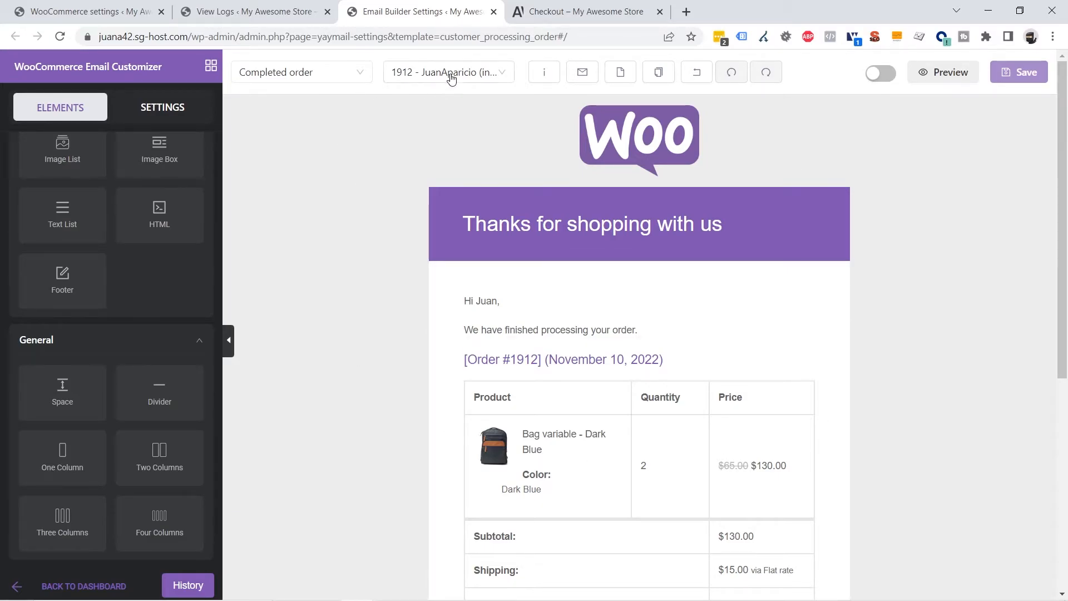
left_click(330, 75)
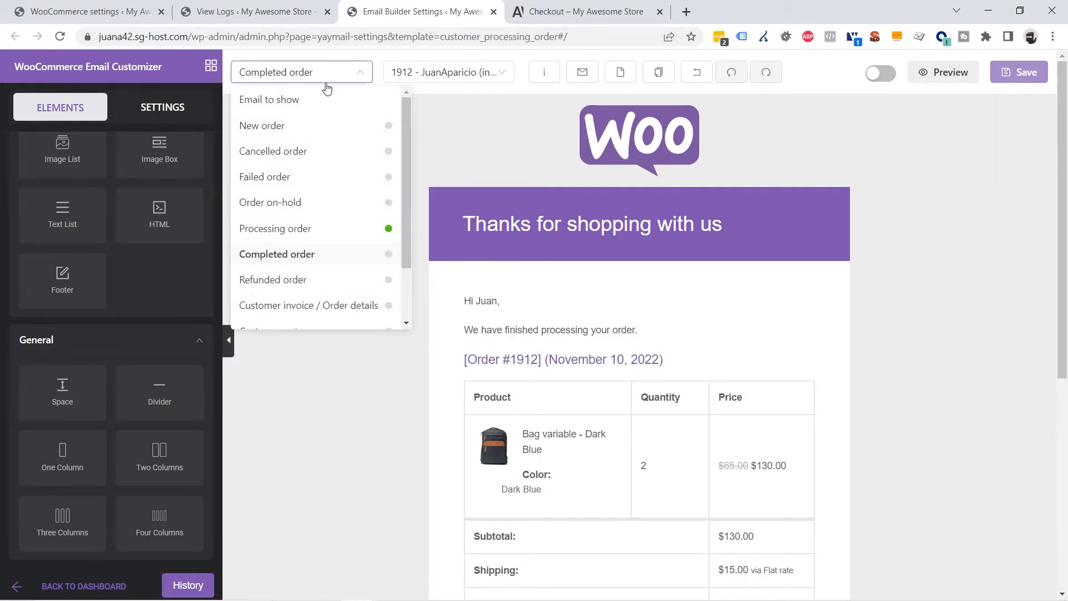
left_click(281, 235)
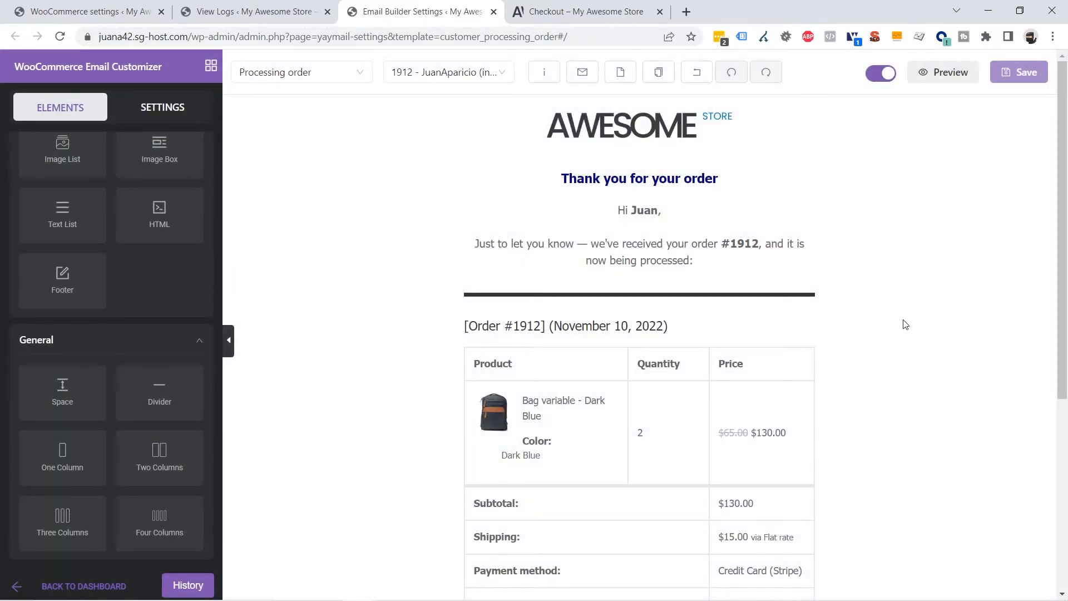
Copy the AWESOME STORE logo block into the Completed order email
left_click(762, 136)
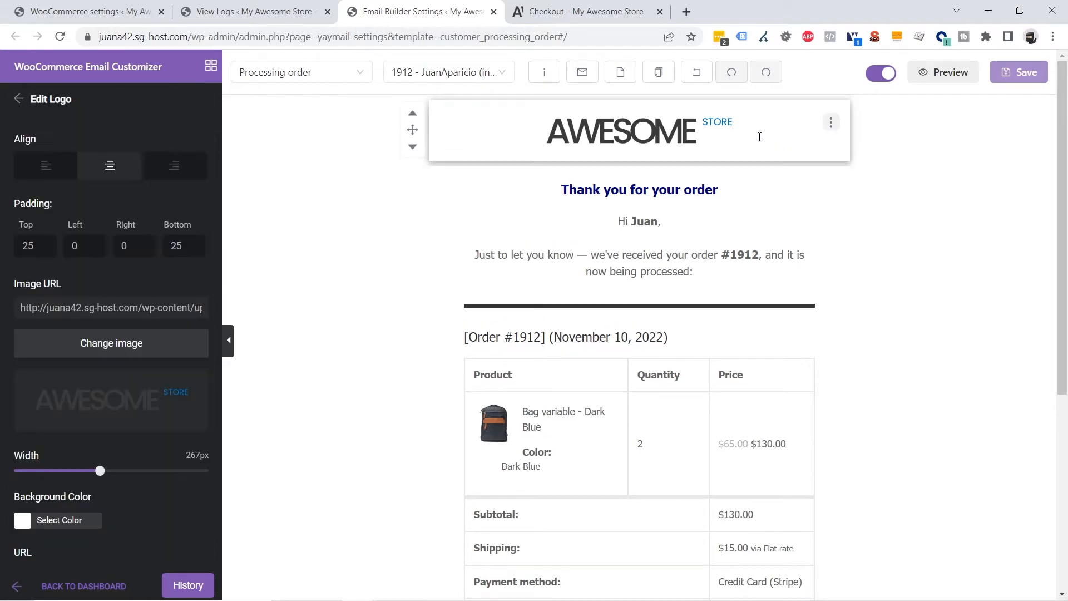
left_click(832, 122)
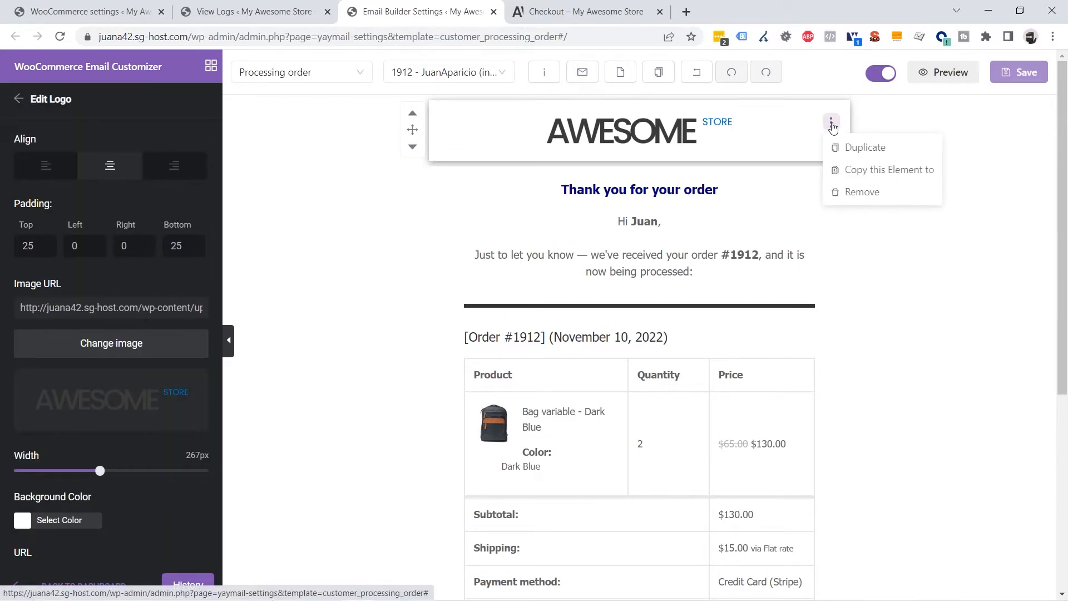
left_click(901, 173)
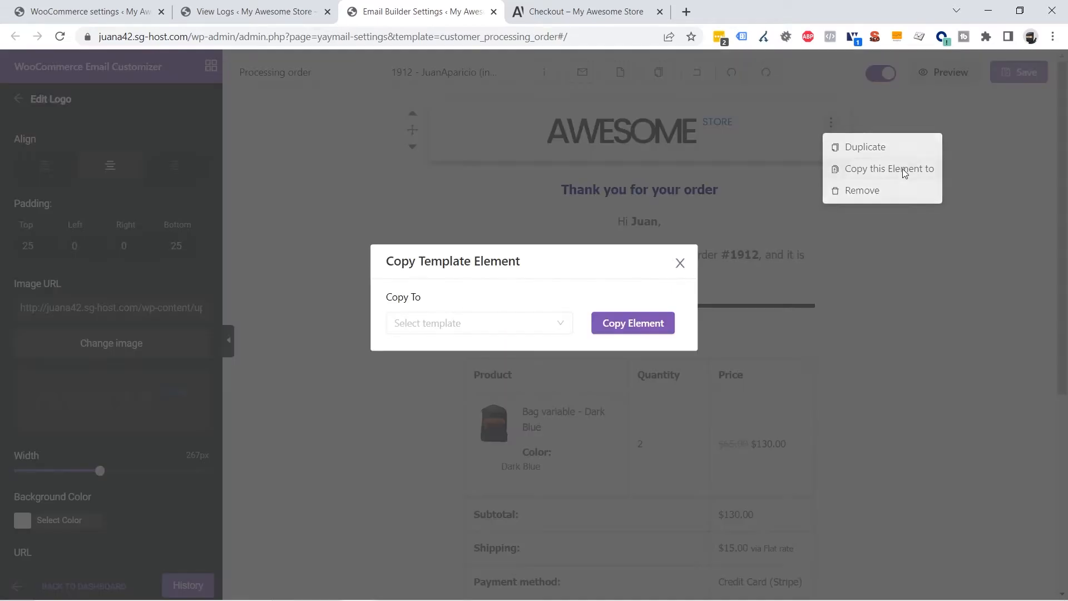
left_click(472, 331)
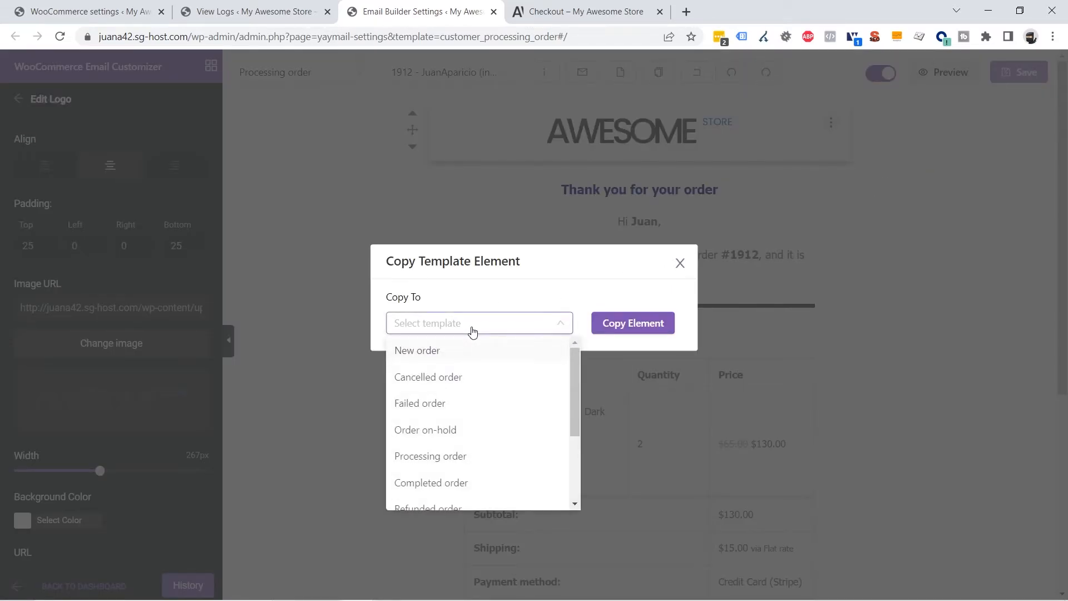
scroll(475, 403, "down", 3)
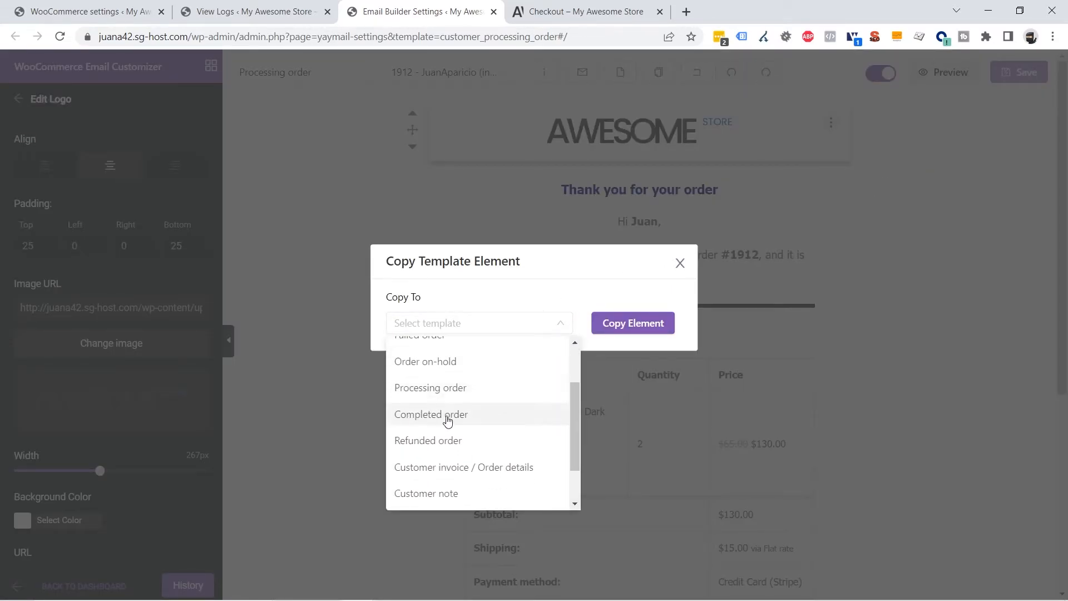
left_click(439, 418)
left_click(625, 315)
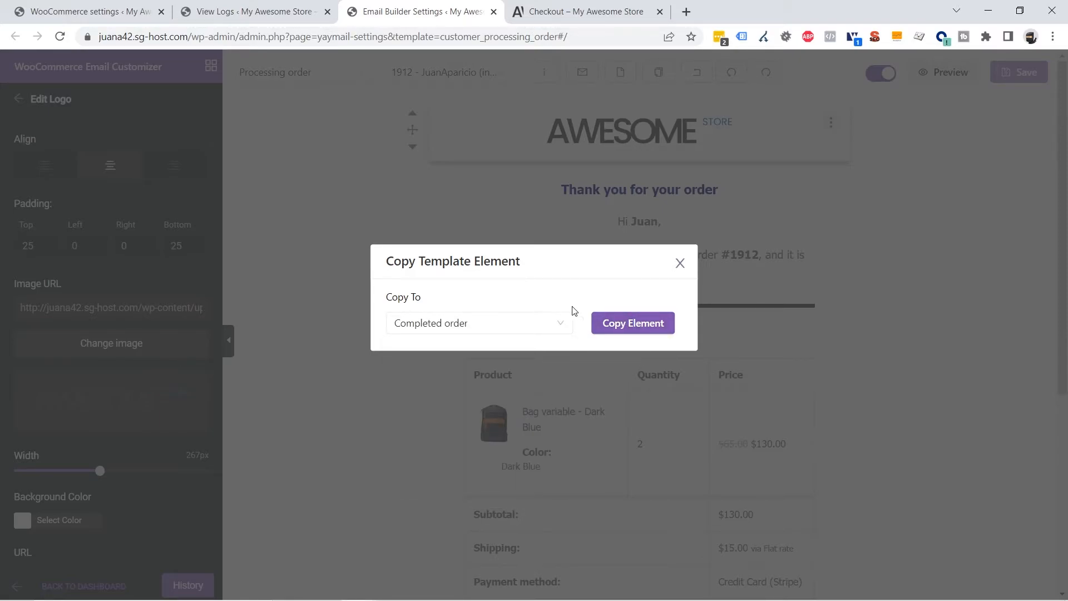
left_click(624, 328)
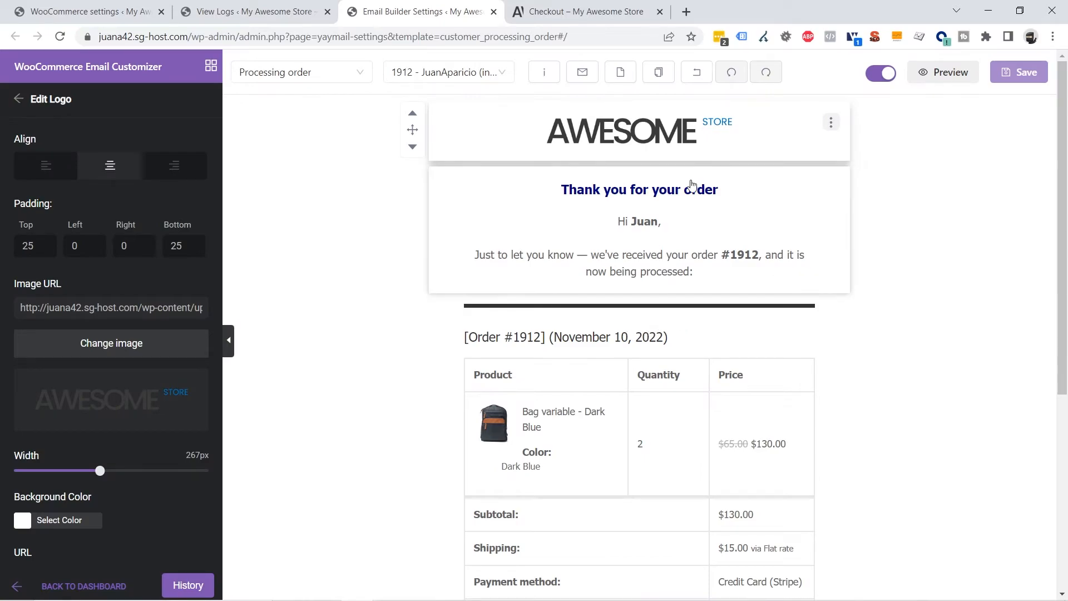
Copy the thank-you text block into the Completed order email
left_click(822, 202)
left_click(831, 182)
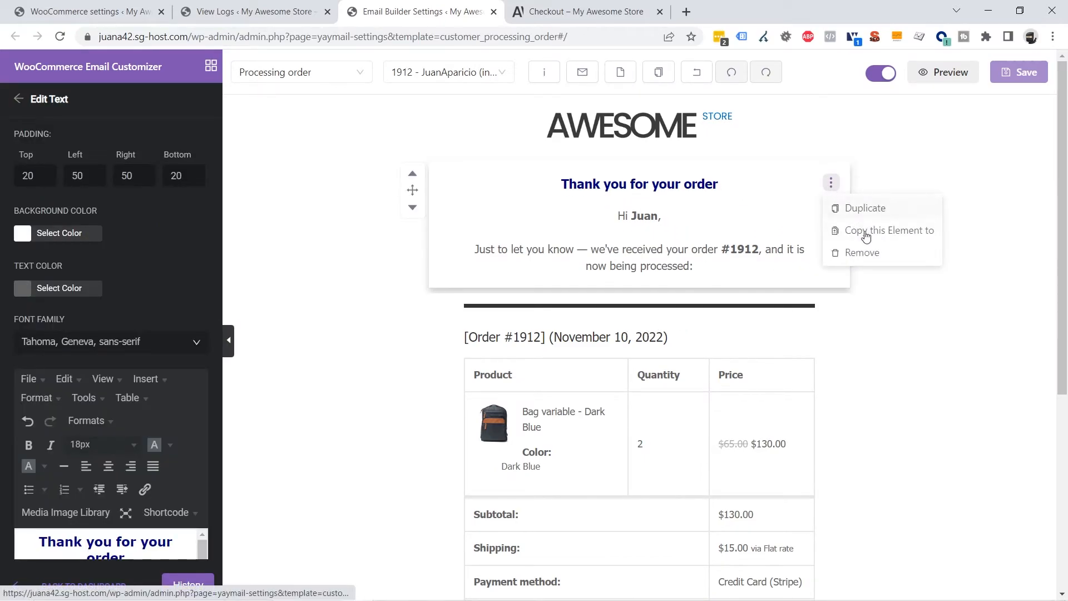
left_click(907, 231)
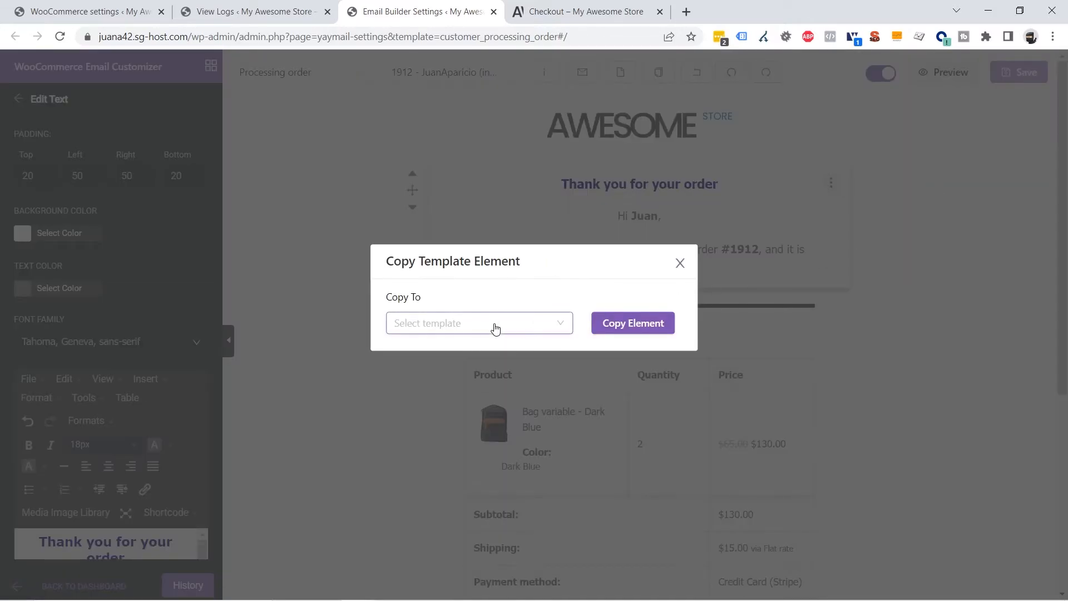
left_click(495, 329)
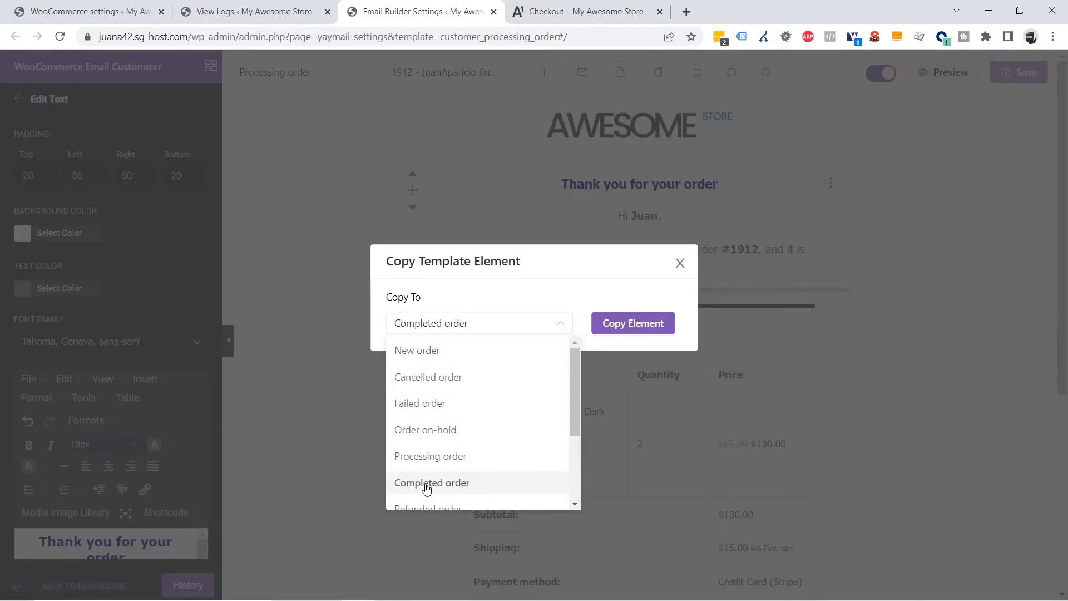
left_click(427, 488)
left_click(633, 324)
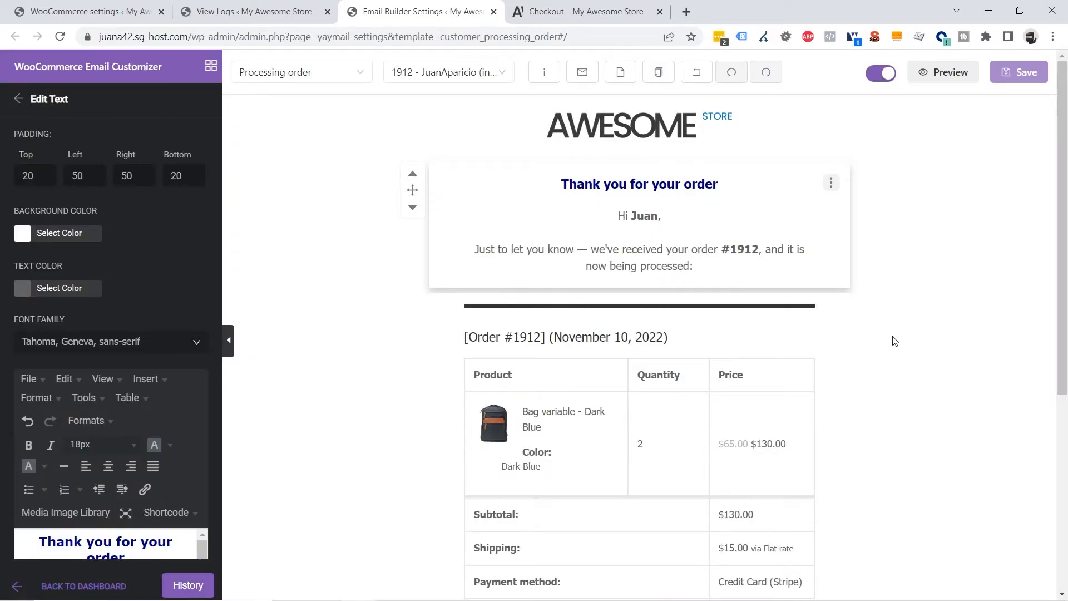
Copy the order table block into the Completed order email
scroll(882, 338, "down", 5)
scroll(904, 339, "down", 4)
scroll(904, 339, "up", 5)
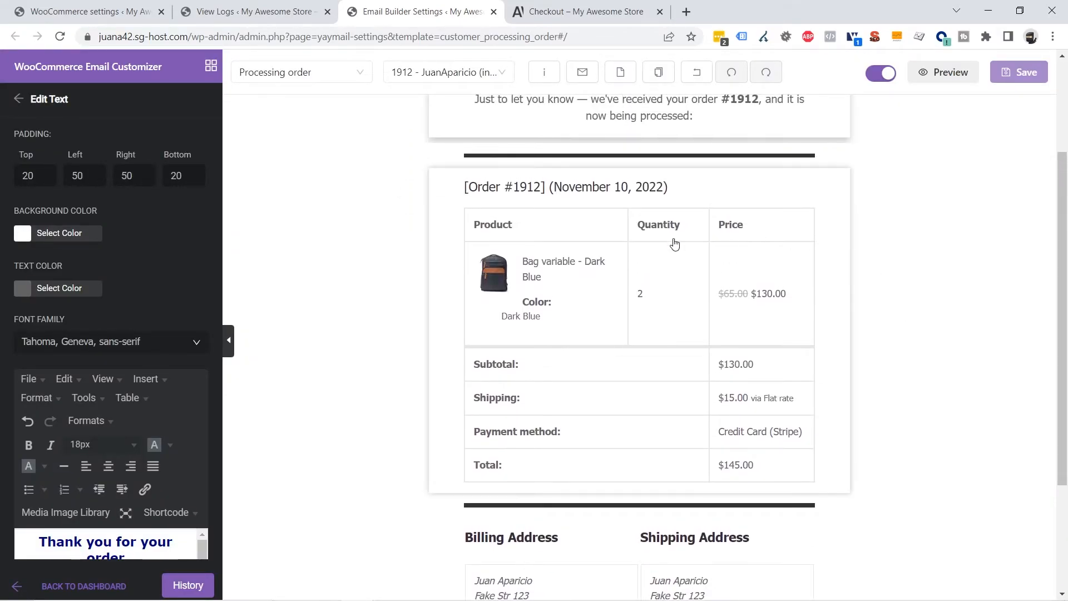
left_click(758, 272)
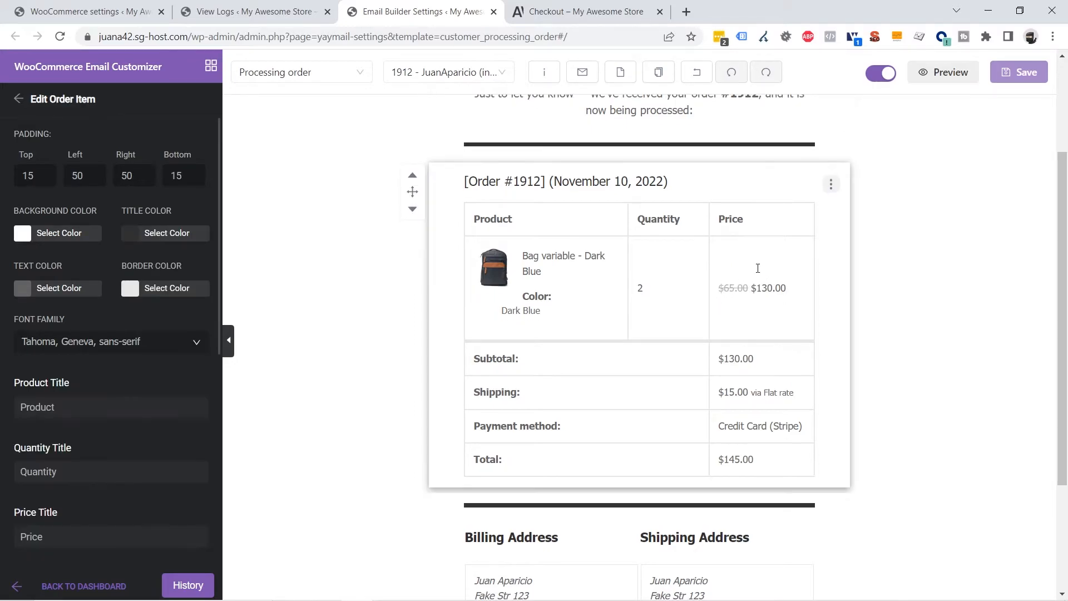
left_click(831, 185)
left_click(857, 230)
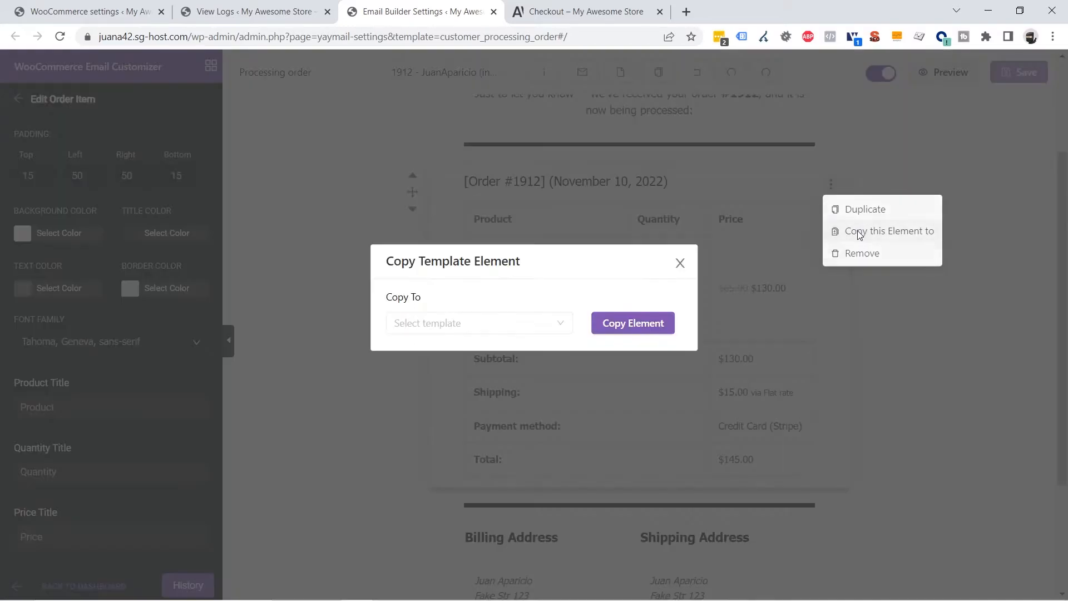
left_click(468, 326)
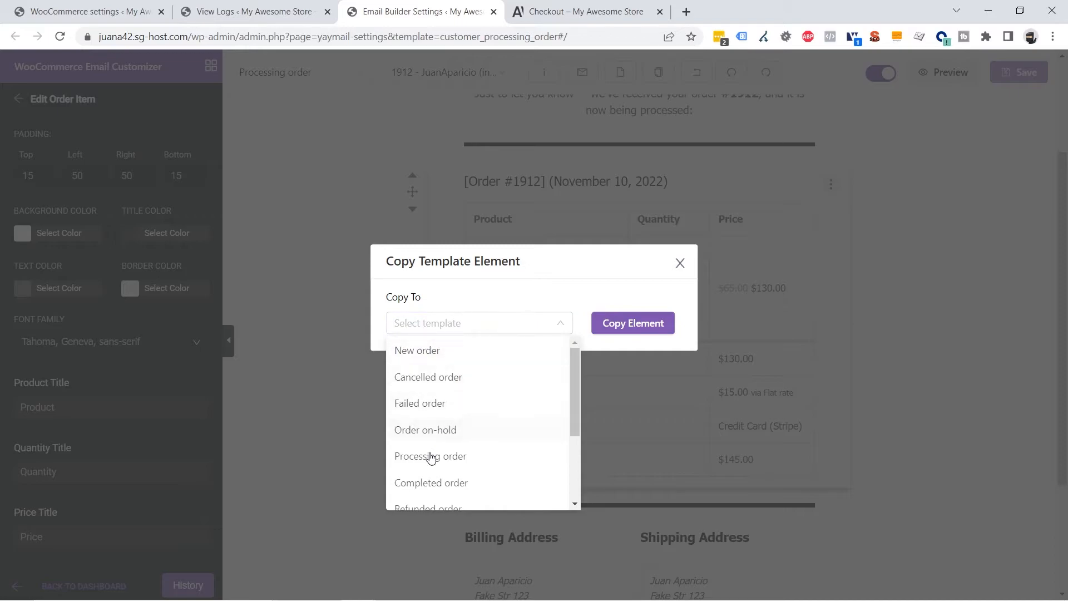
left_click(417, 489)
left_click(633, 333)
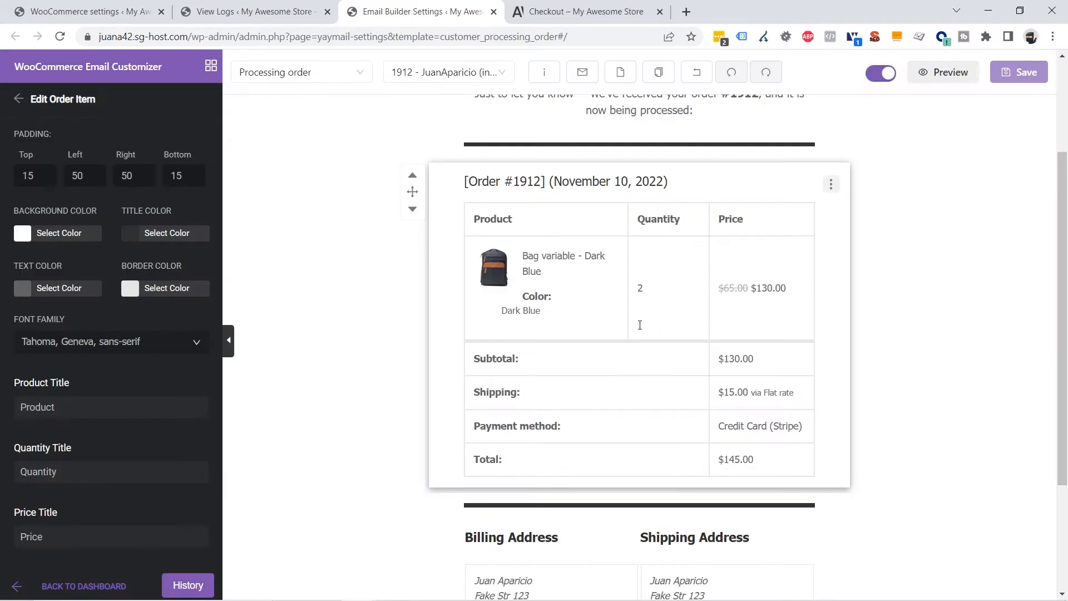
left_click(959, 315)
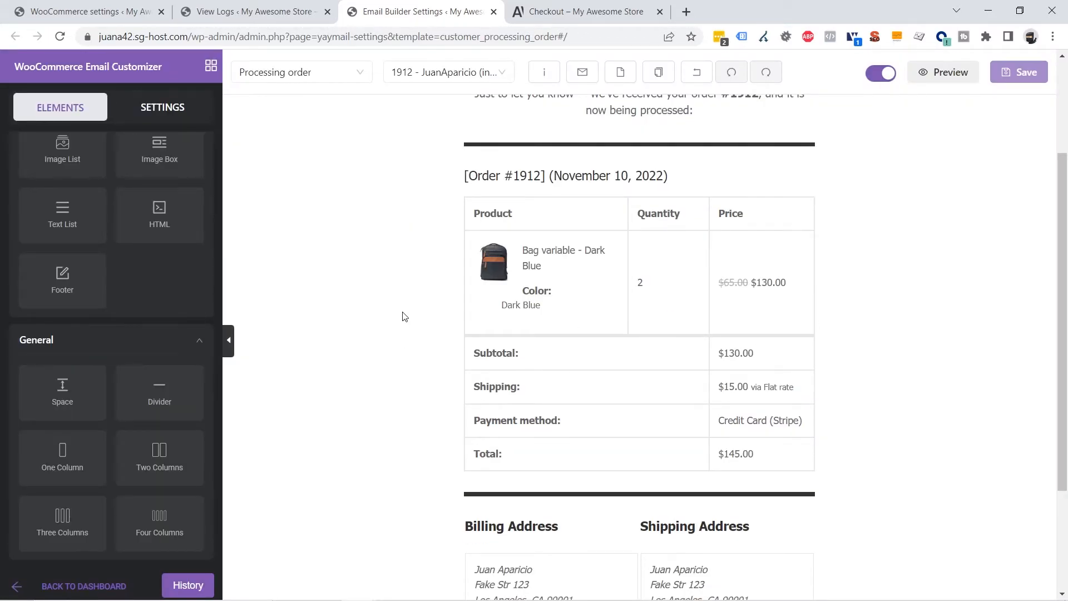
scroll(405, 317, "up", 3)
Switch to the Completed order template and move the AWESOME logo above the thank-you text
left_click(317, 78)
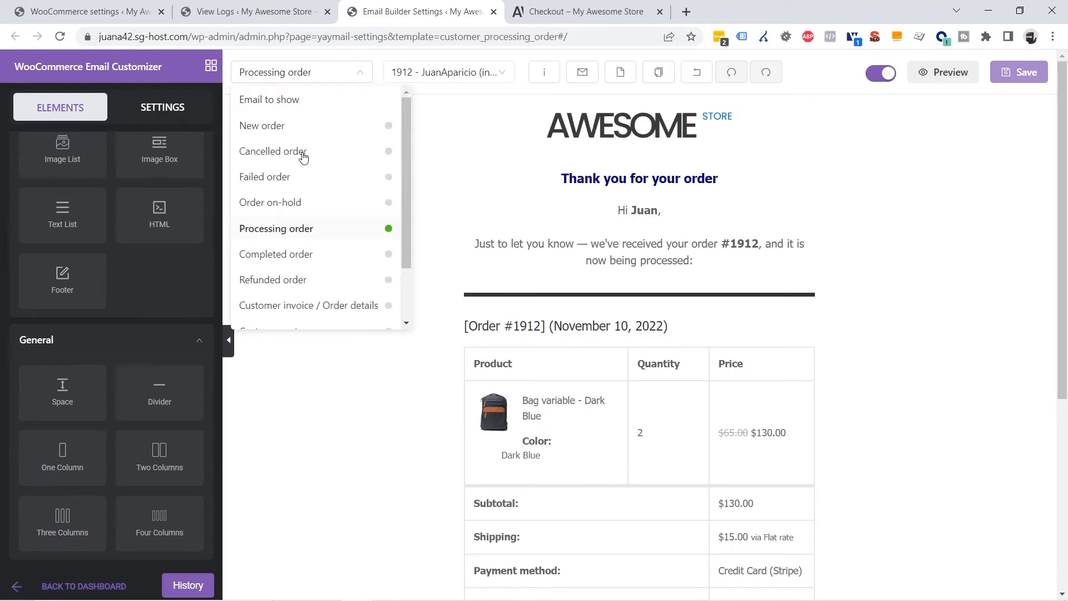
left_click(295, 254)
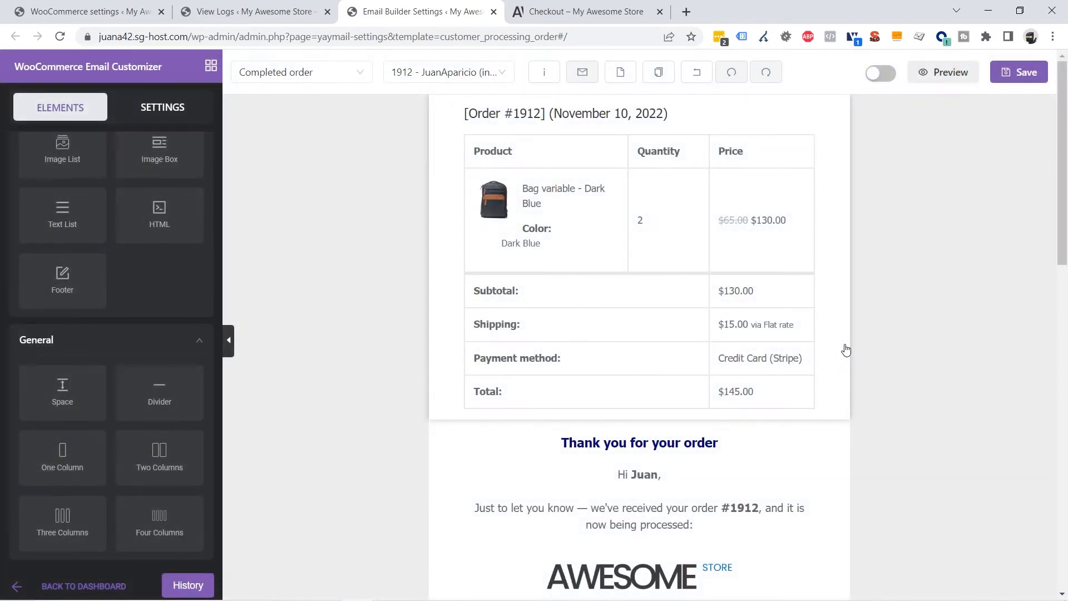
scroll(643, 388, "down", 4)
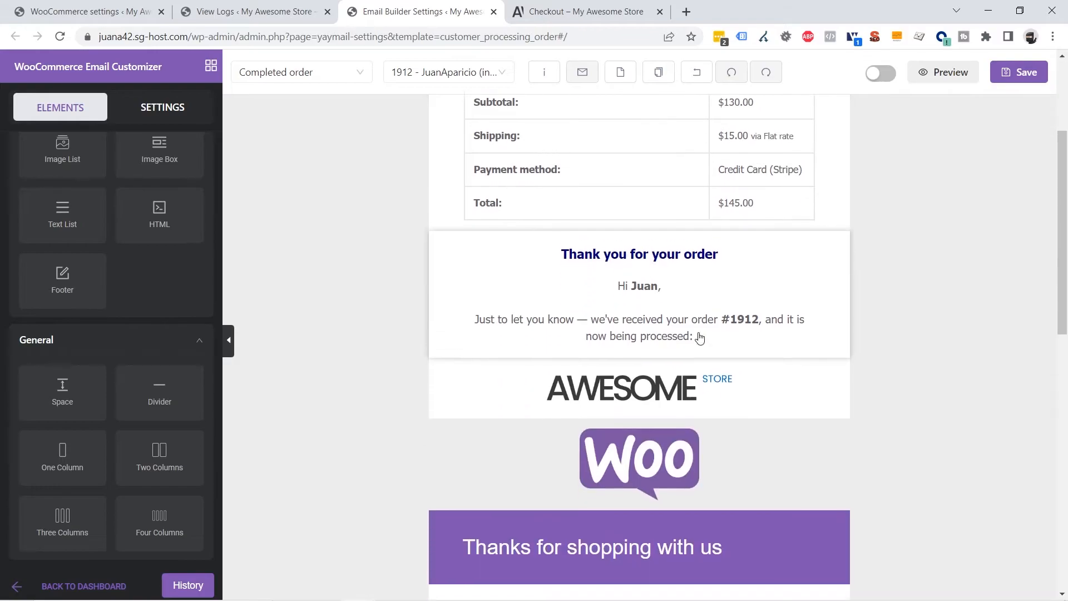
scroll(720, 287, "up", 4)
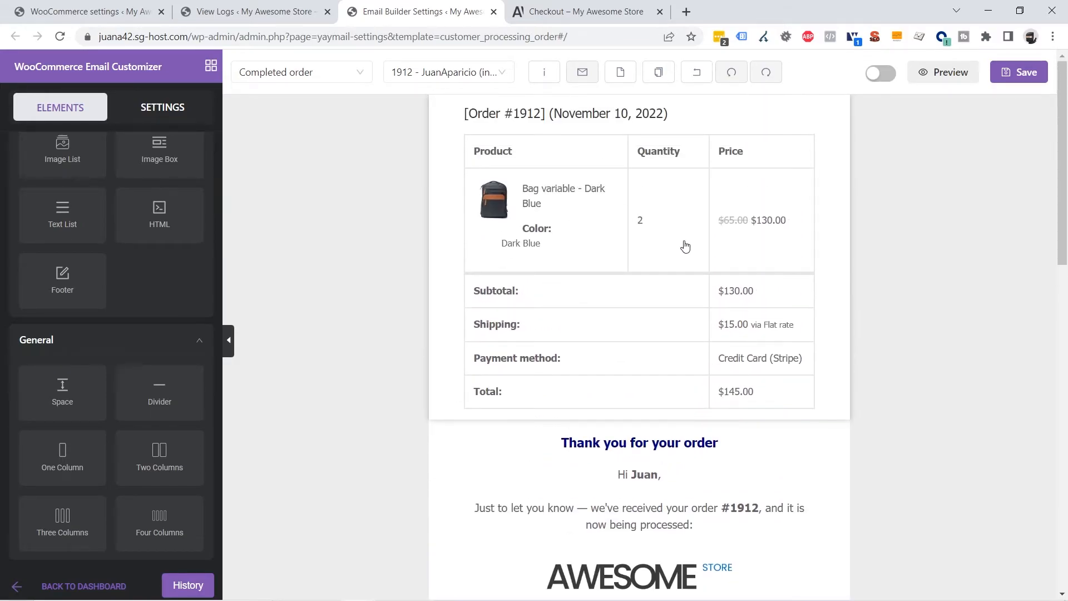
scroll(685, 247, "down", 4)
scroll(590, 323, "up", 2)
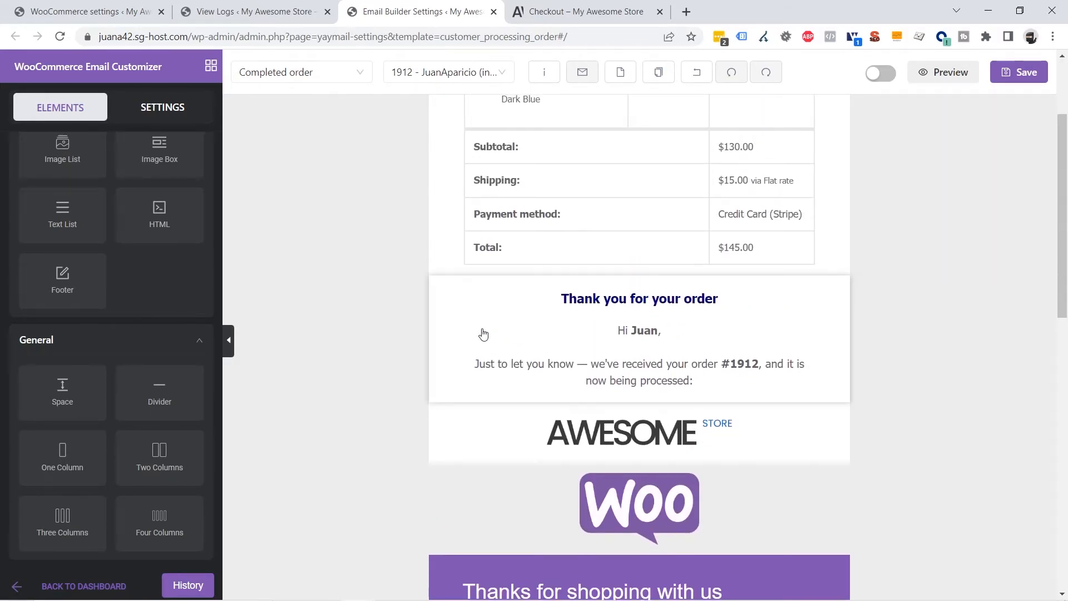
left_click(453, 438)
left_click(413, 427)
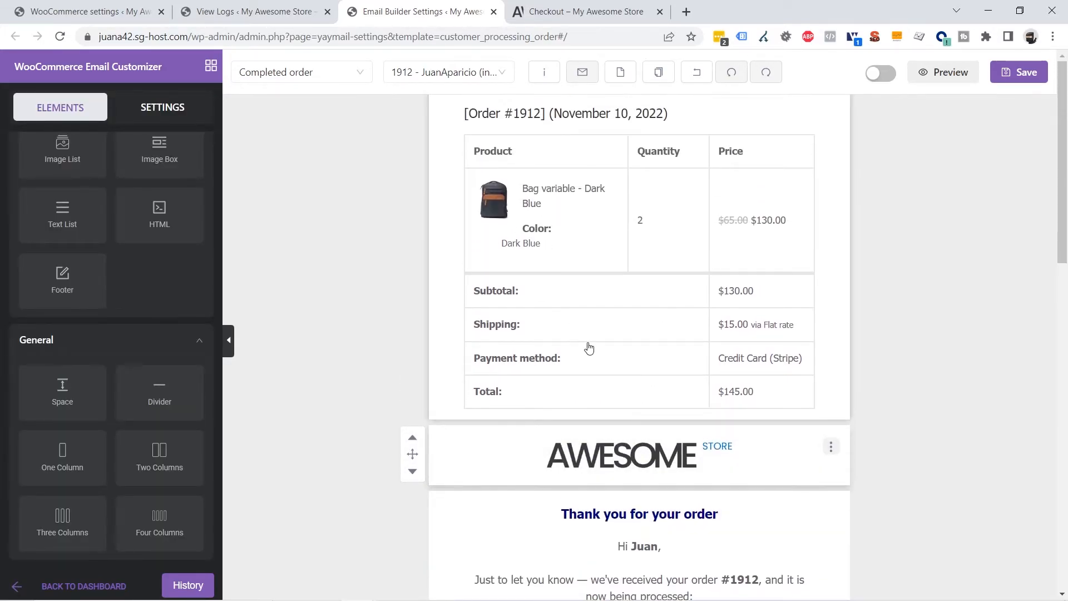
Move the order table down past the thank-you text and Woo logo to sit under the thanks banner
left_click(589, 348)
left_click(413, 151)
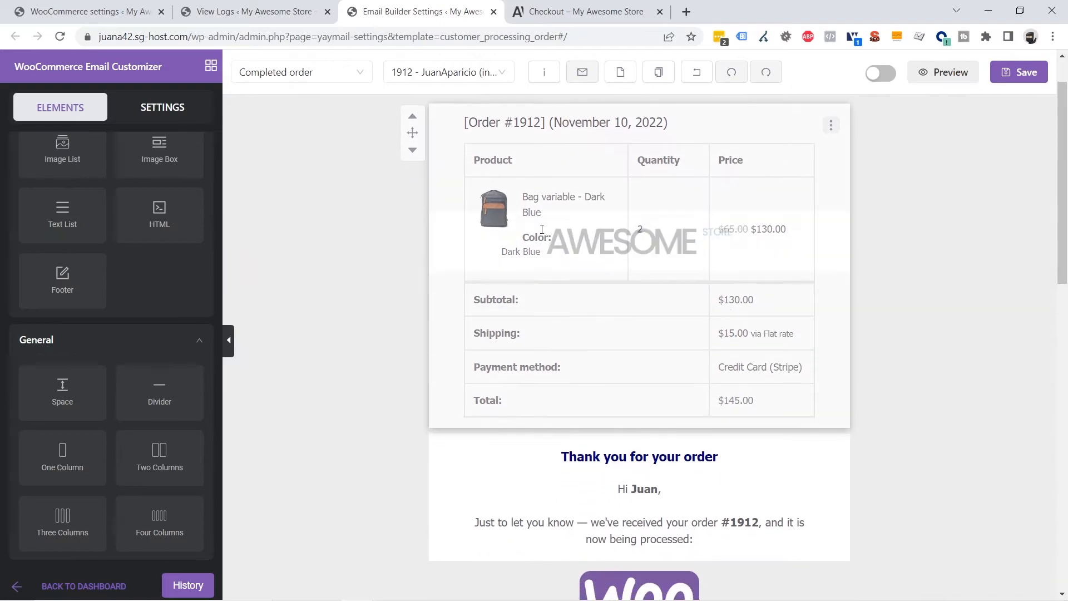
left_click(413, 147)
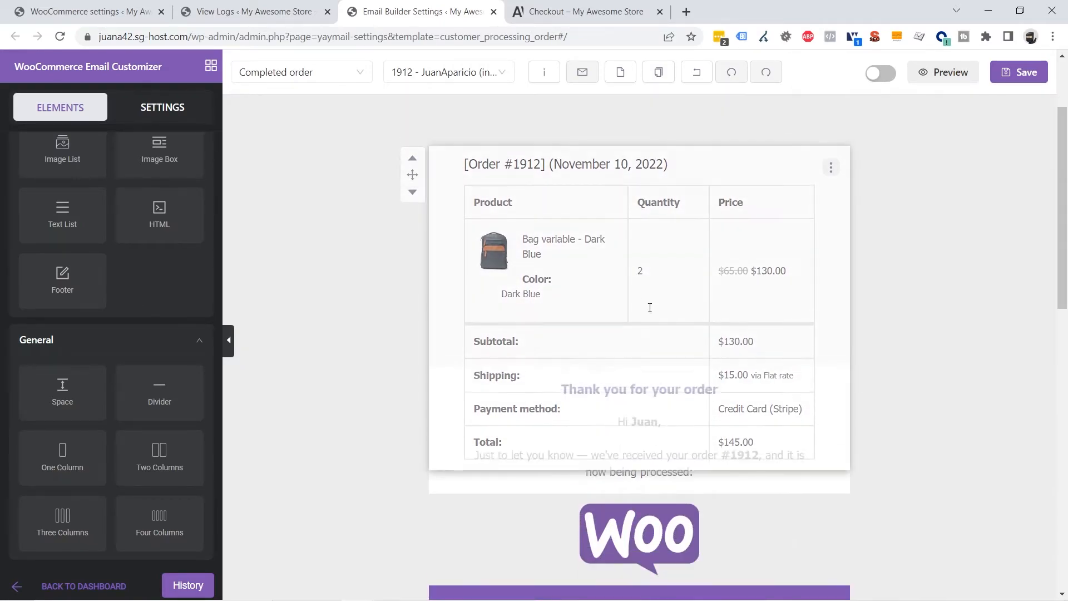
left_click(412, 147)
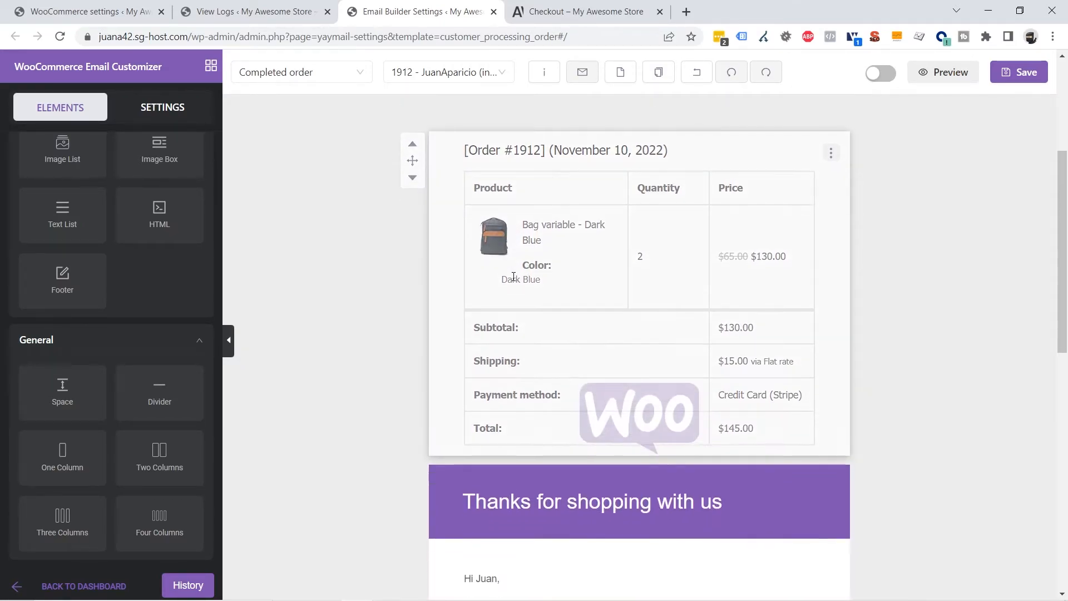
left_click(413, 147)
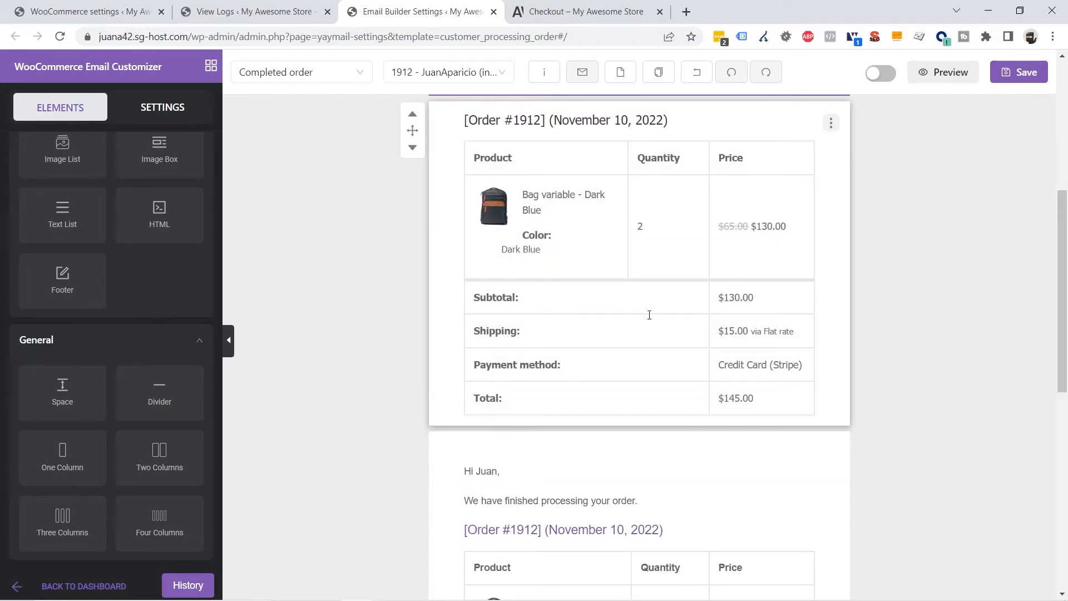
scroll(634, 382, "down", 5)
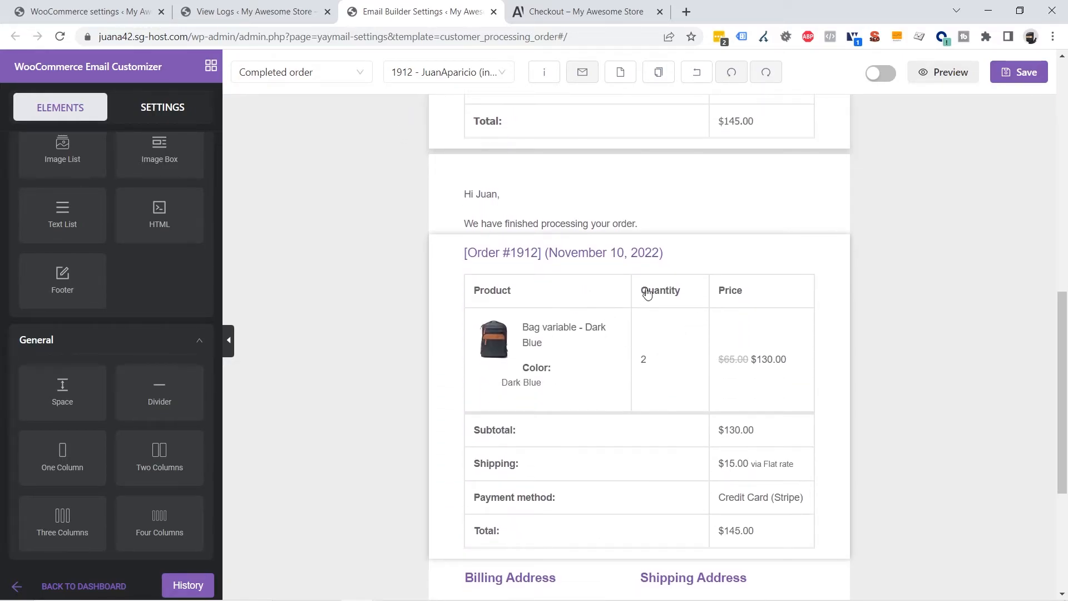
scroll(658, 294, "down", 4)
scroll(632, 331, "up", 11)
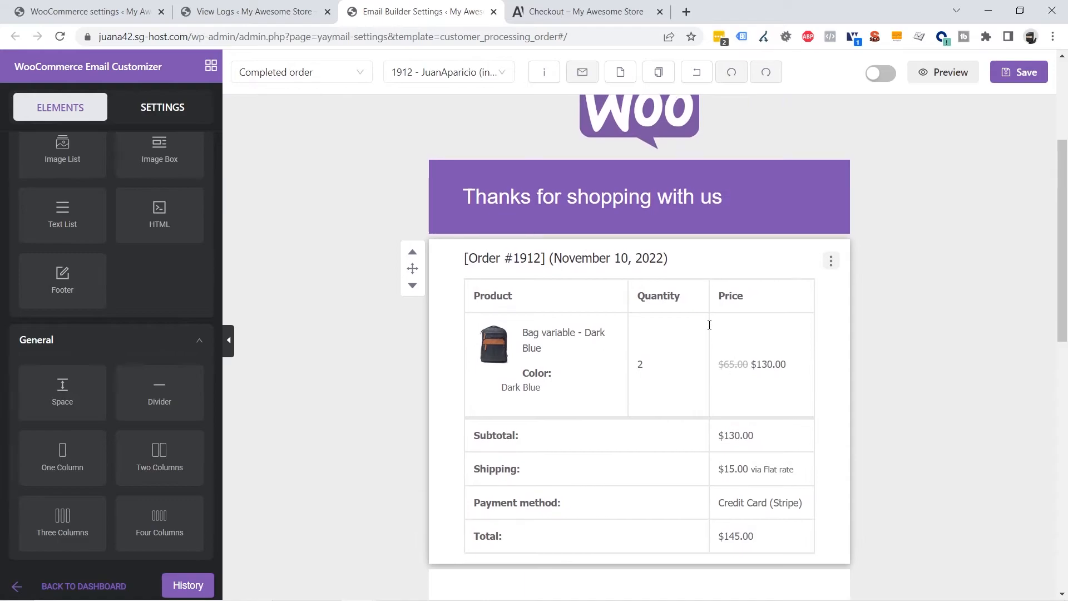
scroll(701, 351, "down", 9)
scroll(687, 378, "up", 5)
scroll(686, 378, "up", 2)
scroll(685, 377, "down", 4)
scroll(724, 382, "up", 9)
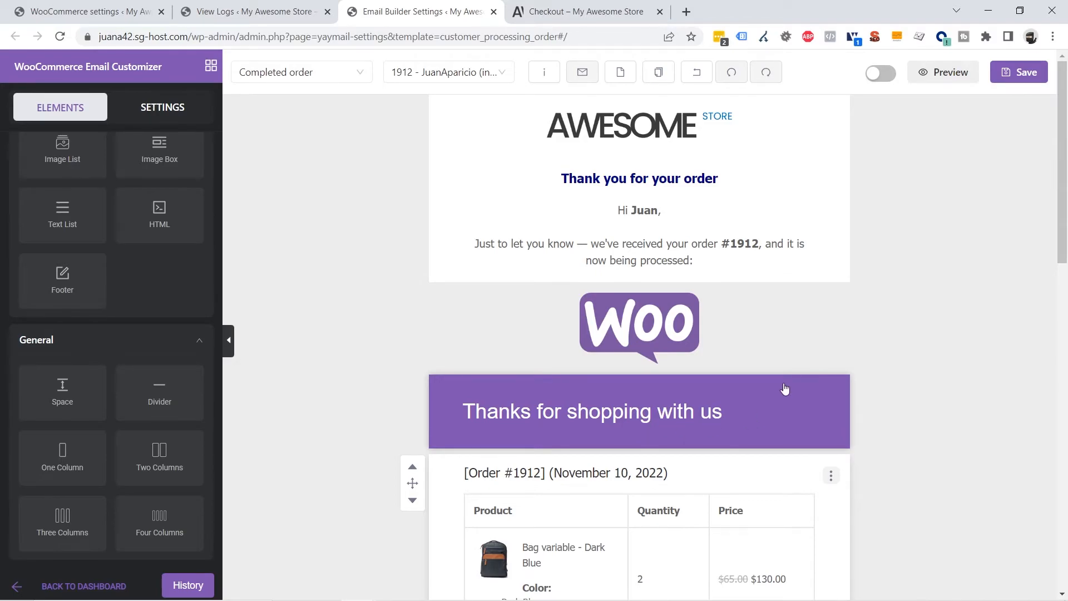
Remove the Woo logo block from the Completed order email
left_click(771, 334)
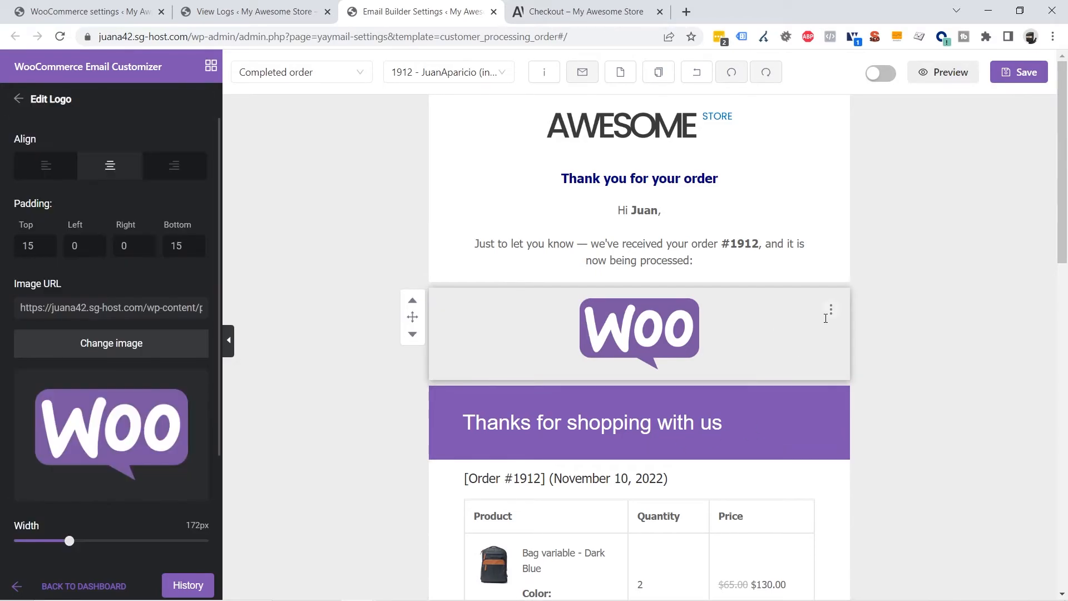
left_click(831, 310)
left_click(848, 378)
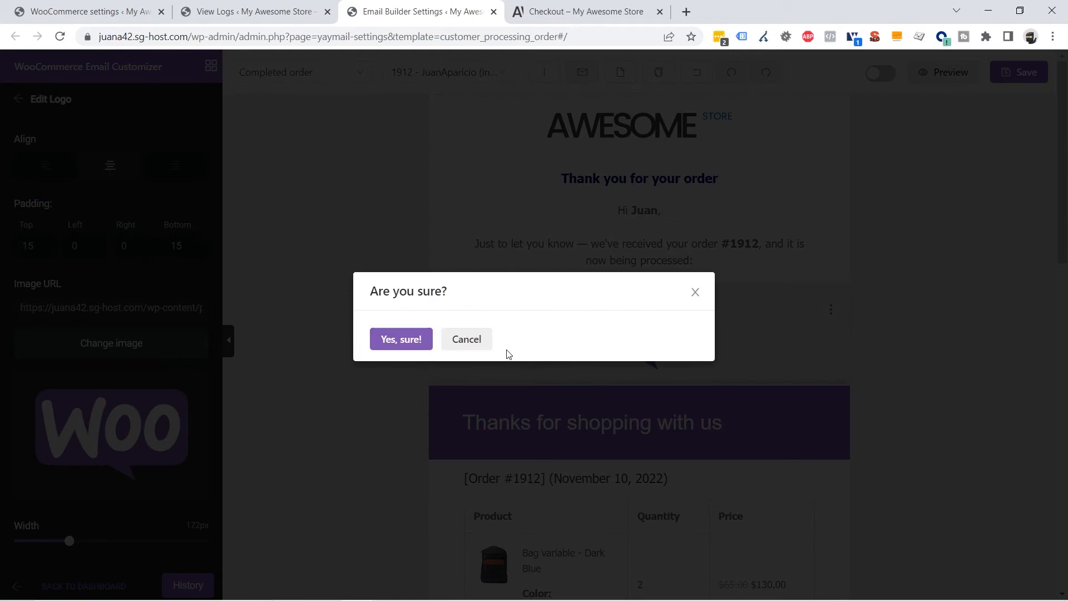
left_click(398, 341)
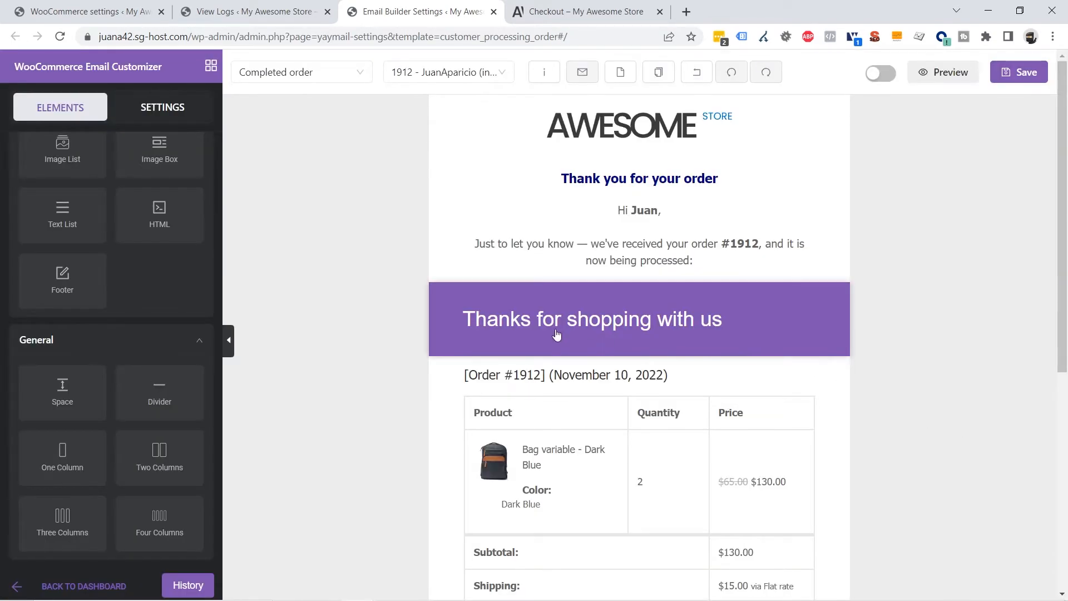
Remove the purple 'Thanks for shopping with us' heading banner
left_click(575, 327)
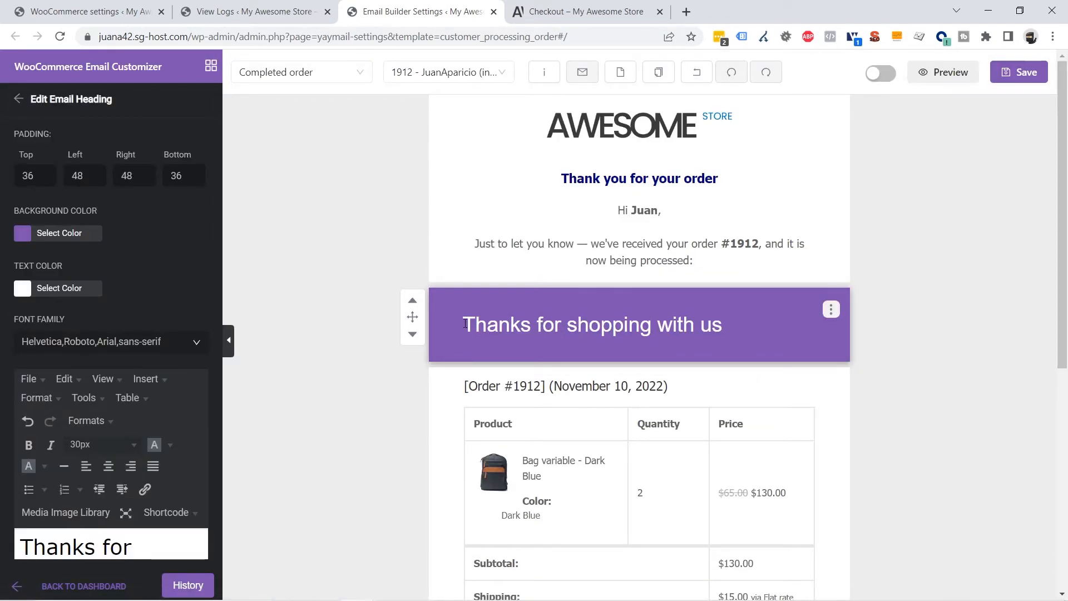
left_click_drag(566, 324, 738, 326)
key("ctrl+c")
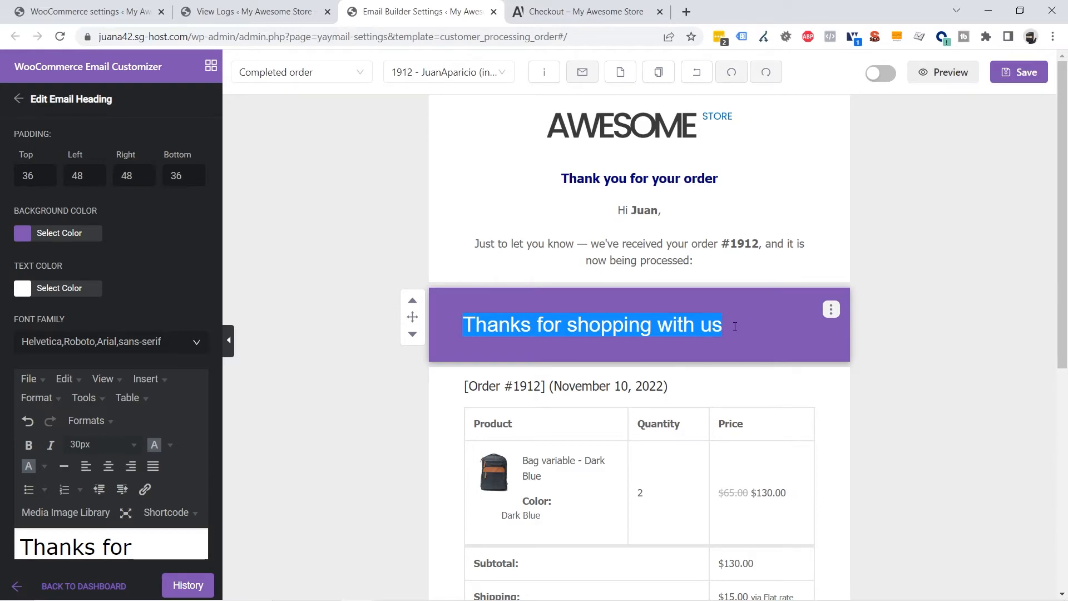
left_click(968, 335)
left_click(837, 317)
left_click(832, 309)
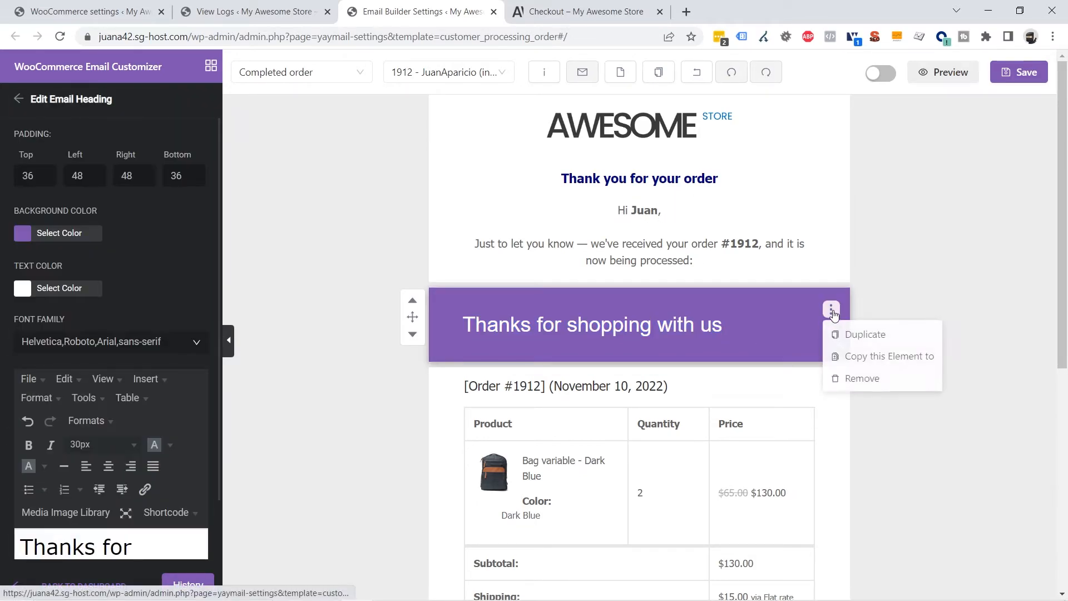
left_click(848, 377)
left_click(410, 351)
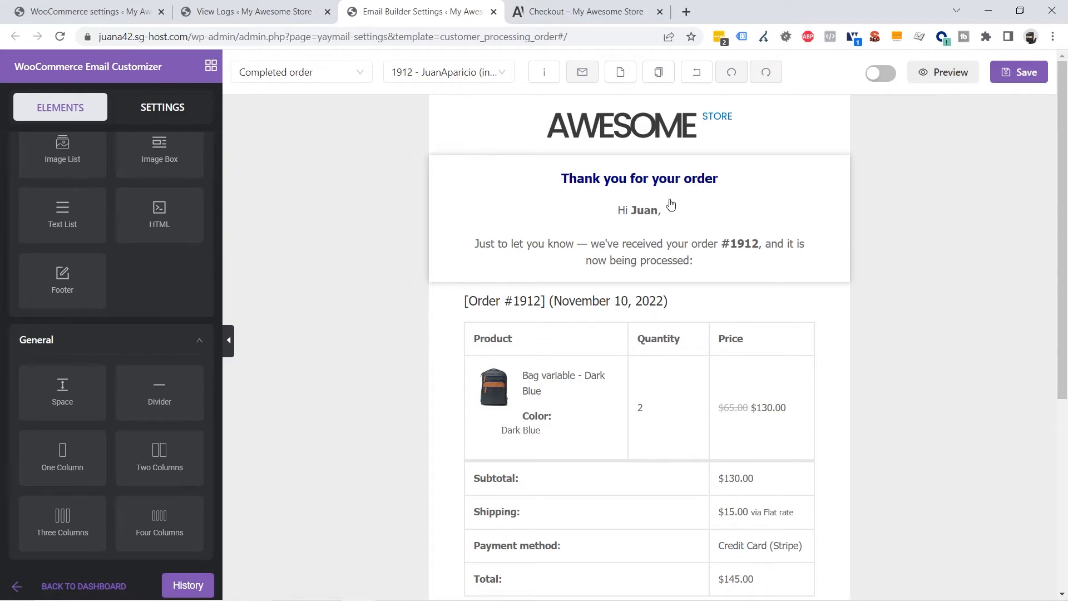
left_click(670, 205)
scroll(210, 452, "down", 2)
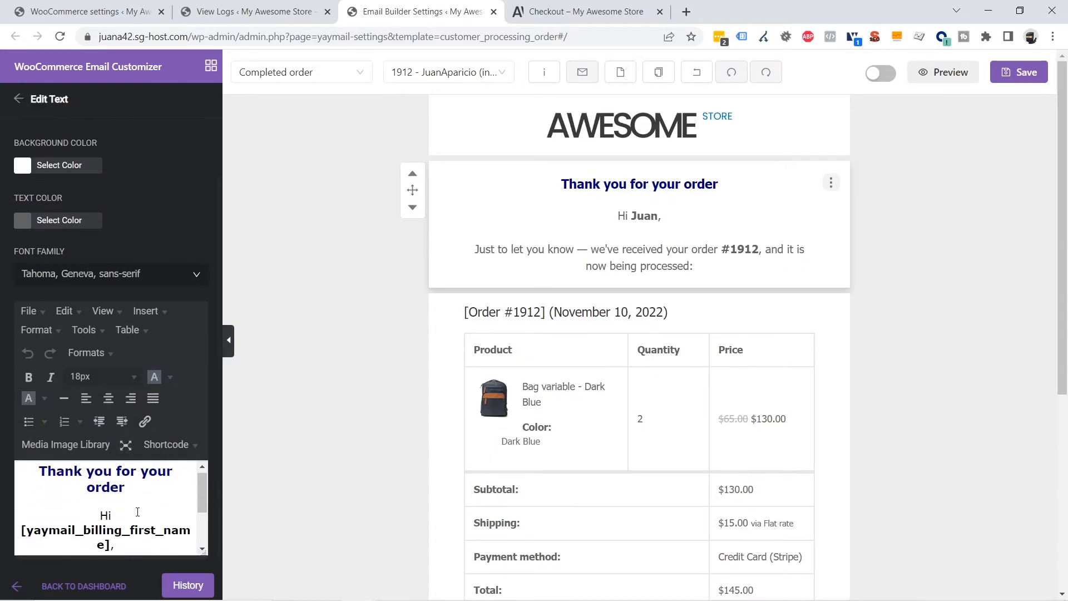
Replace the greeting heading with 'Thanks for shopping with us' in bold navy 18px
left_click_drag(109, 482, 44, 471)
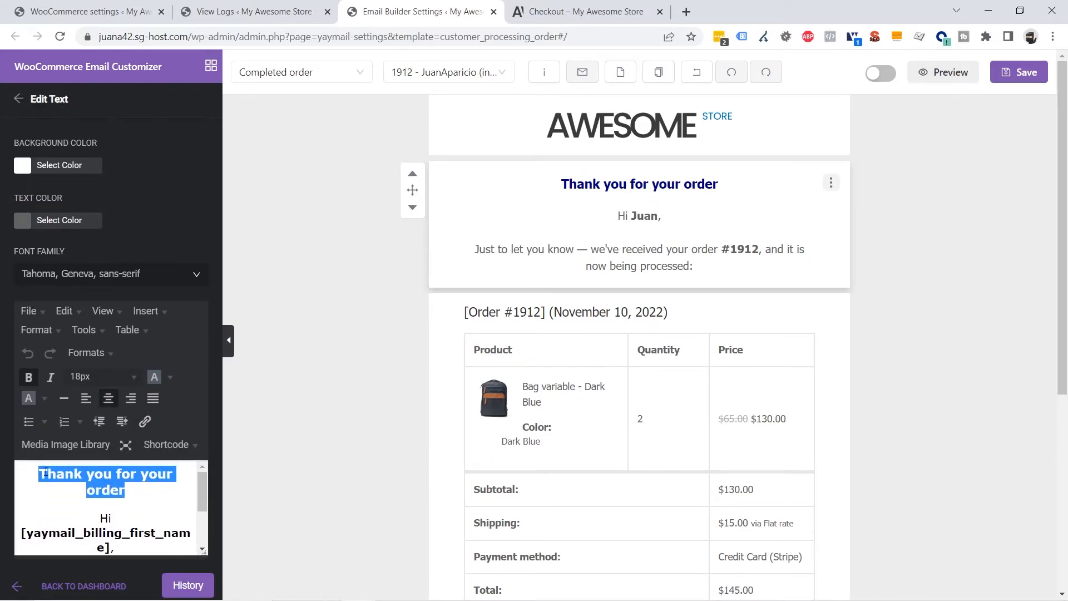
key("ctrl+v")
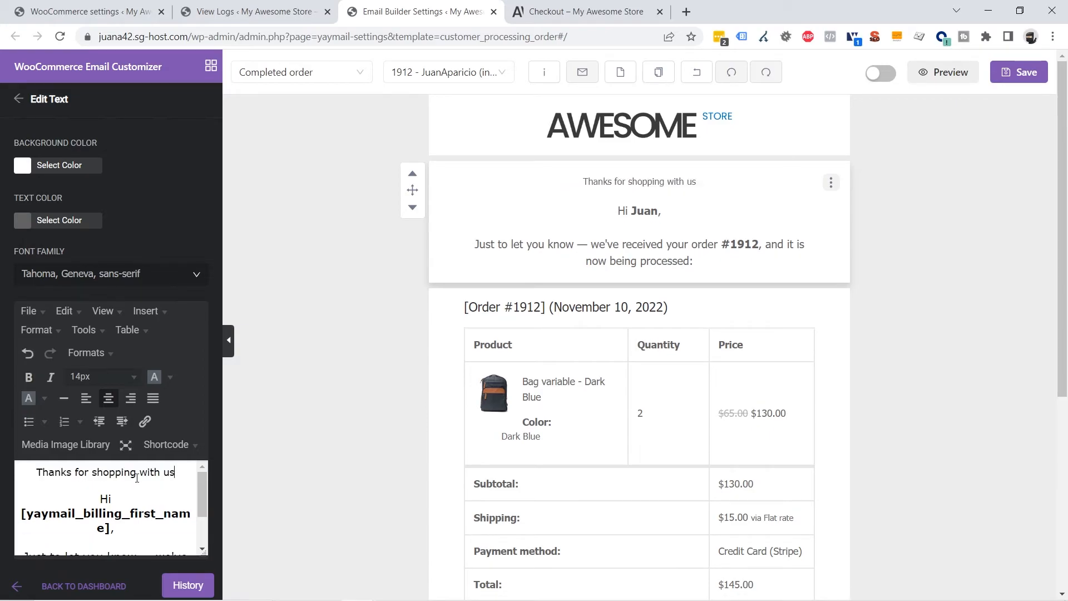
triple_click(137, 478)
left_click(123, 377)
left_click(101, 496)
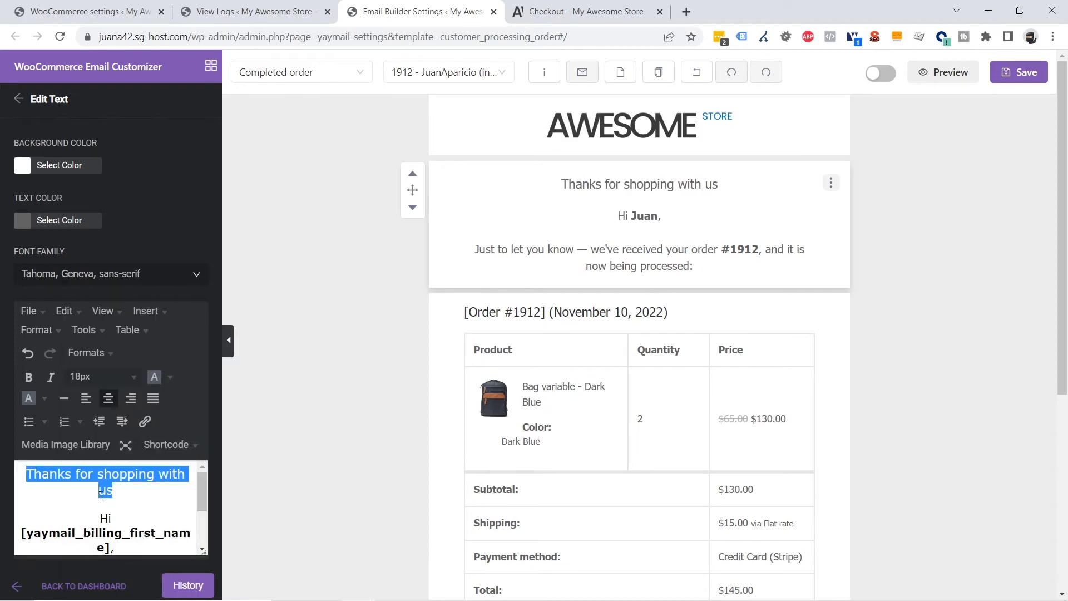
left_click(29, 377)
left_click(169, 378)
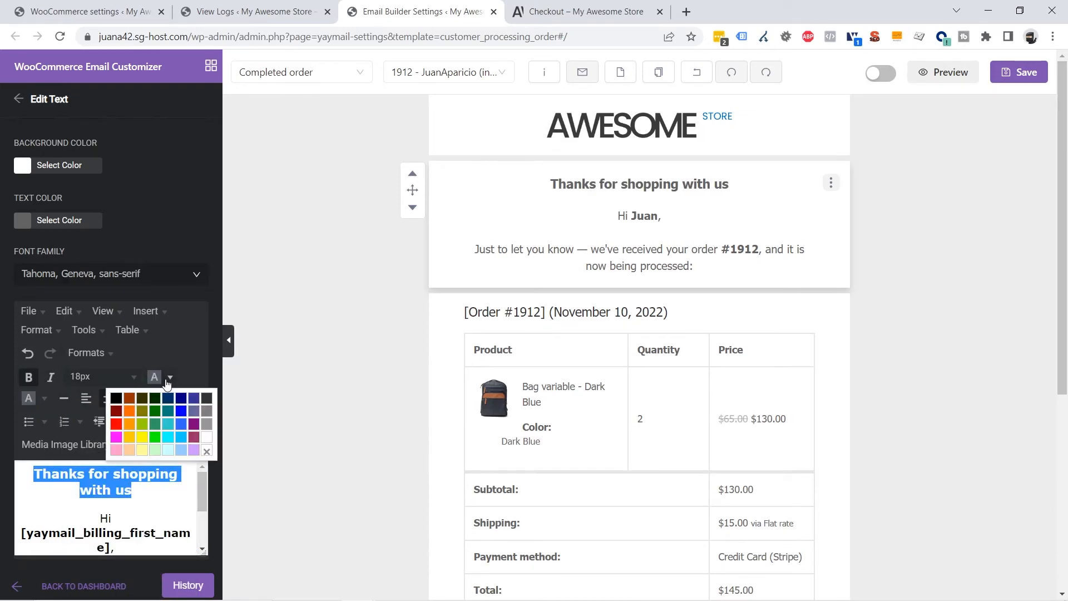
left_click(181, 399)
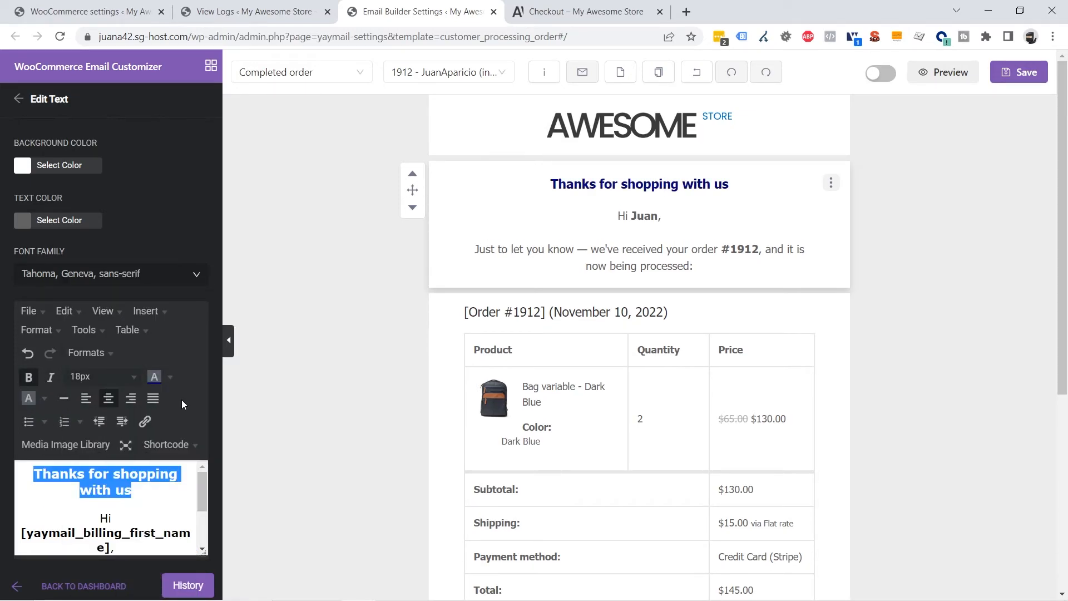
left_click(999, 283)
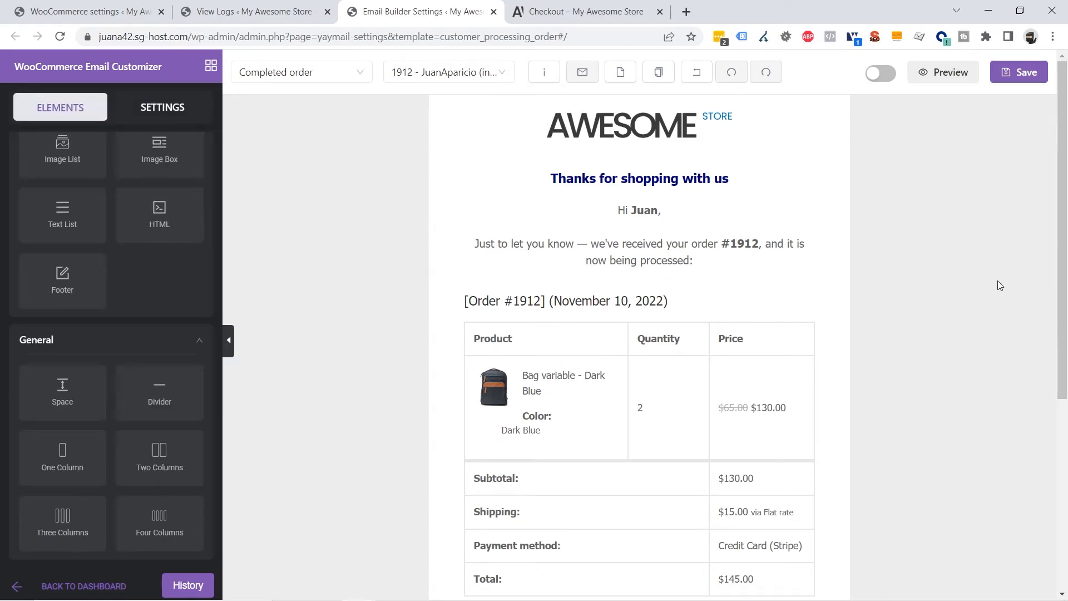
Change the paragraph to 'Your order is completed and is going to arrive very soon :)'
left_click(681, 254)
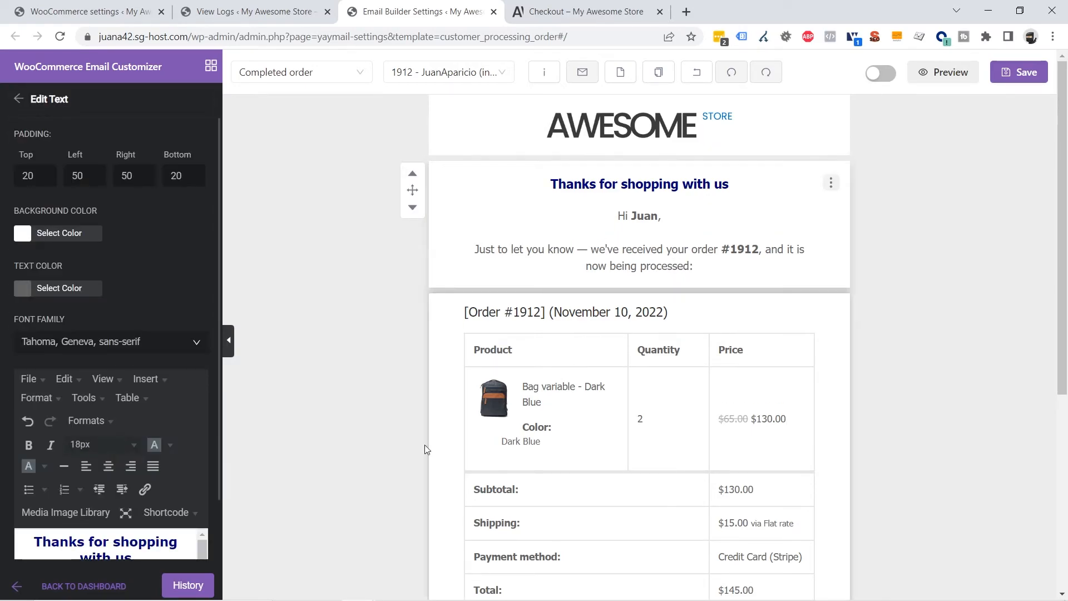
scroll(321, 442, "down", 2)
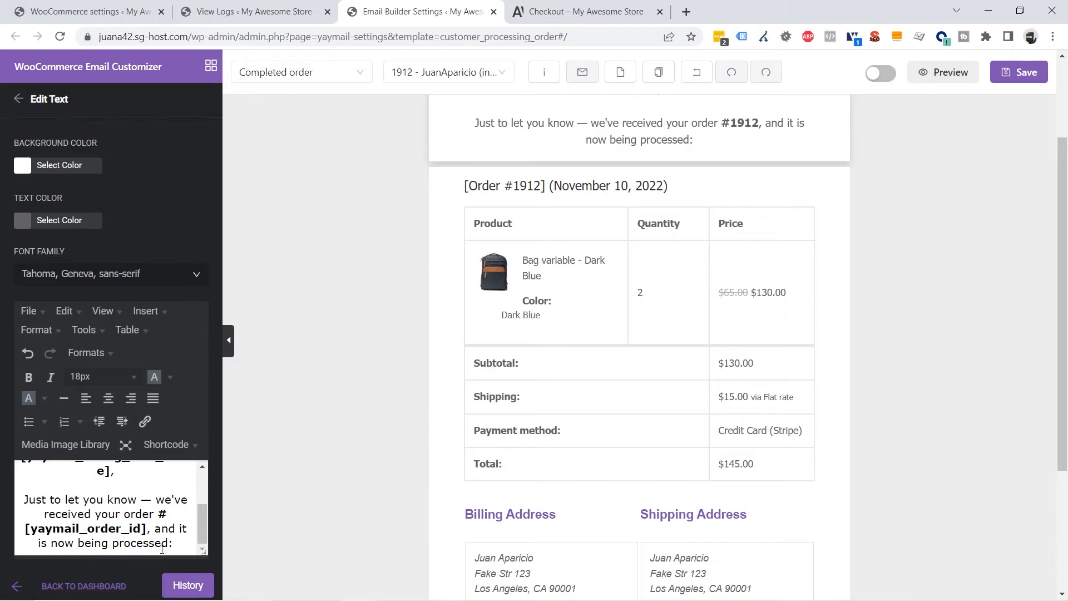
left_click_drag(182, 545, 20, 503)
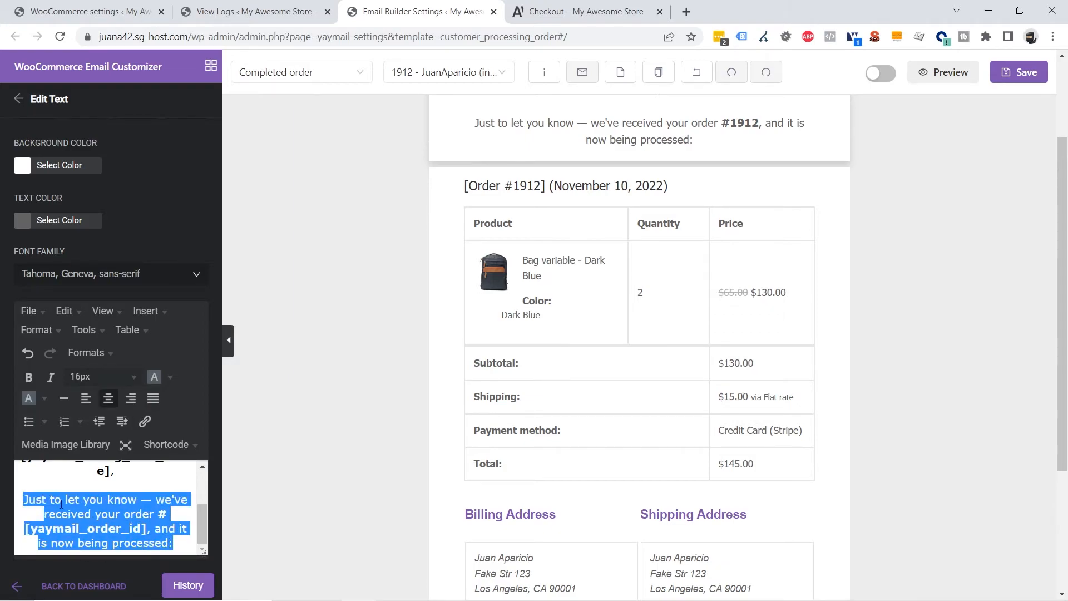
type("Your")
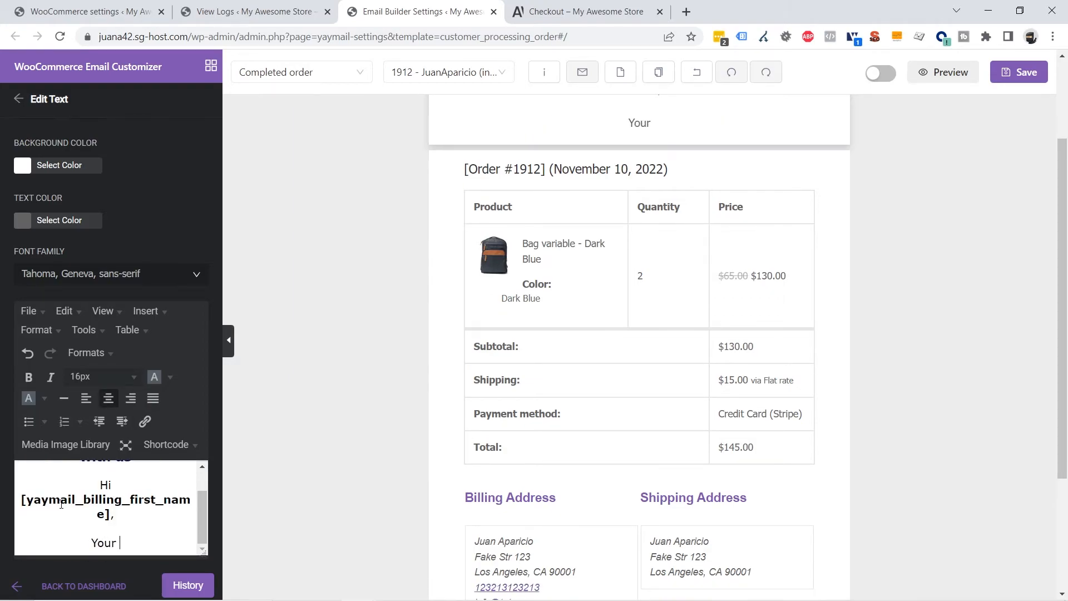
type(" order is completed and is going to arrive very so")
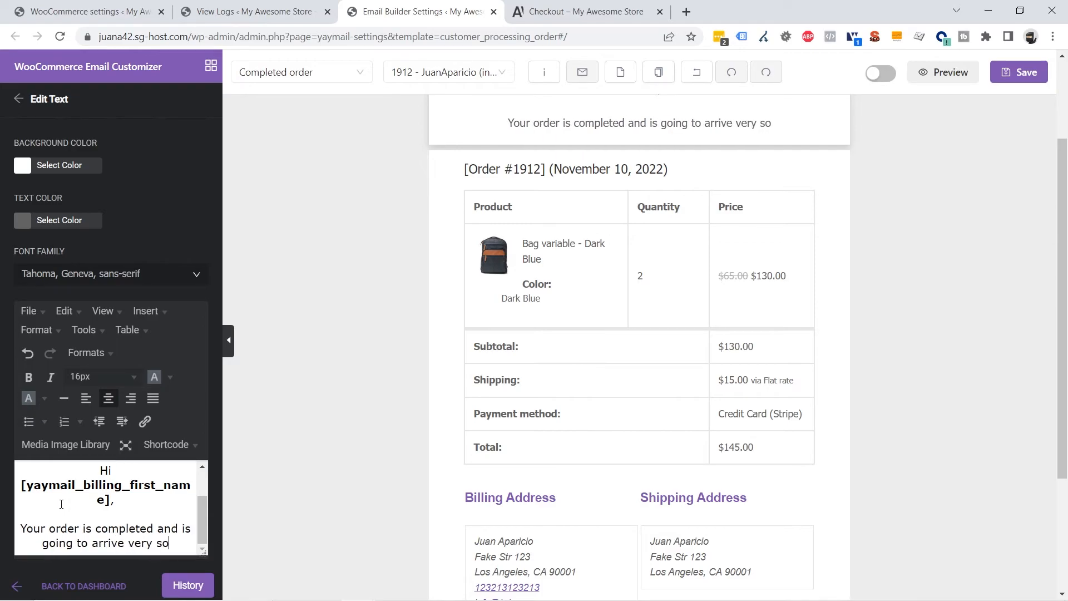
type("on ")
type("fi")
key("BackSpace")
key("BackSpace")
type(":)")
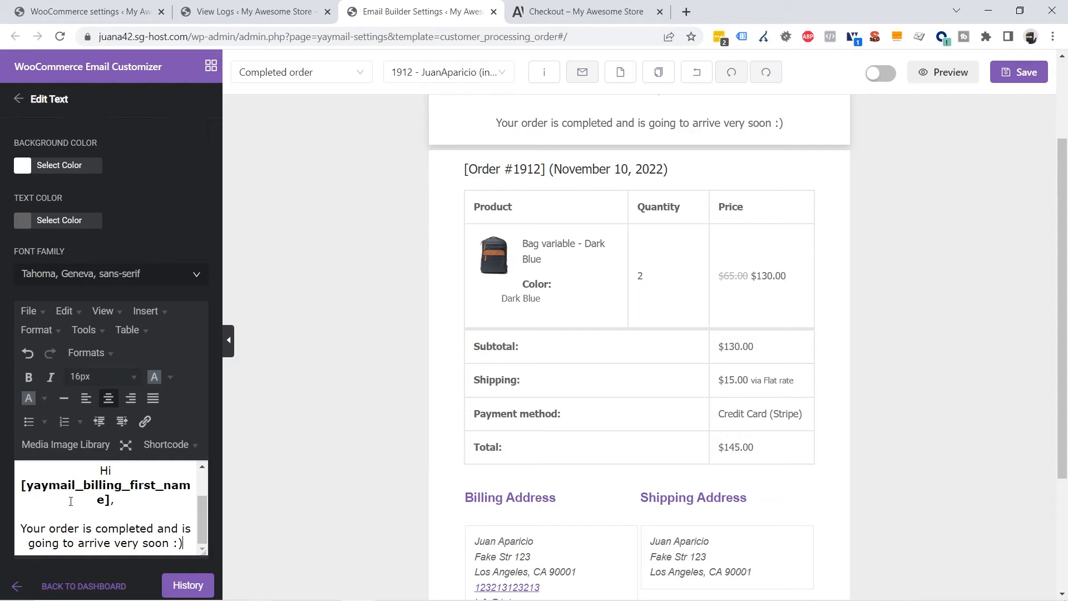
left_click(918, 383)
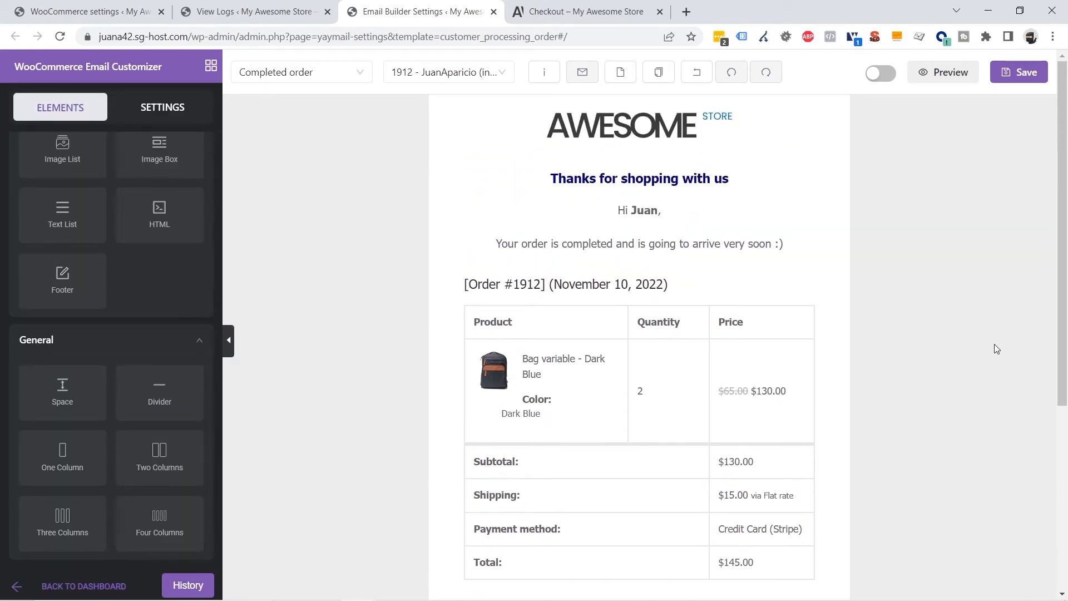
Add two Divider elements above and below the order table
scroll(115, 394, "down", 1)
scroll(132, 411, "up", 1)
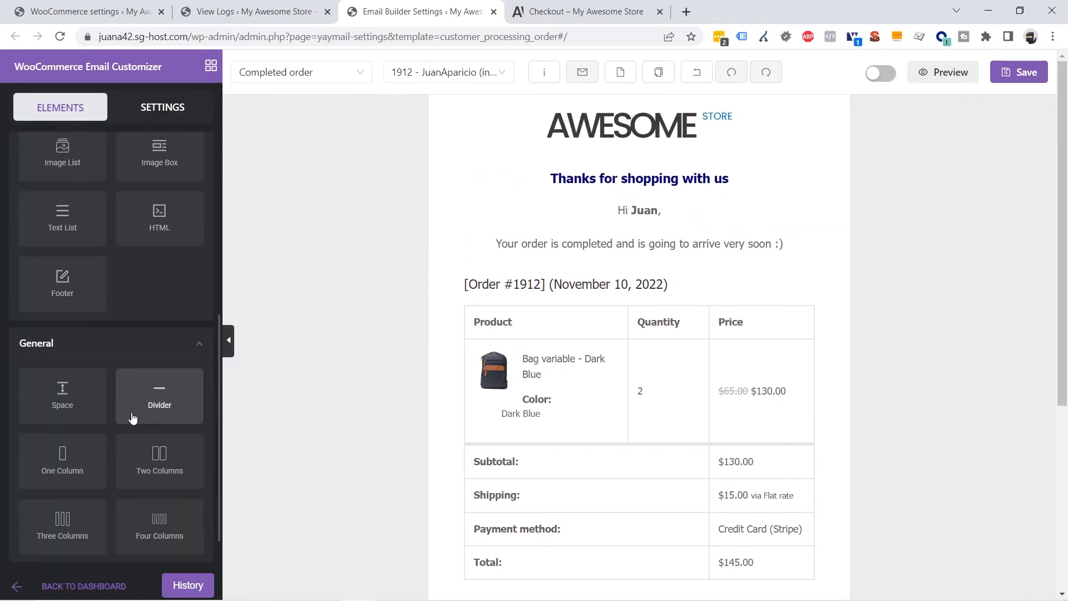
scroll(132, 412, "up", 1)
left_click_drag(160, 443, 569, 301)
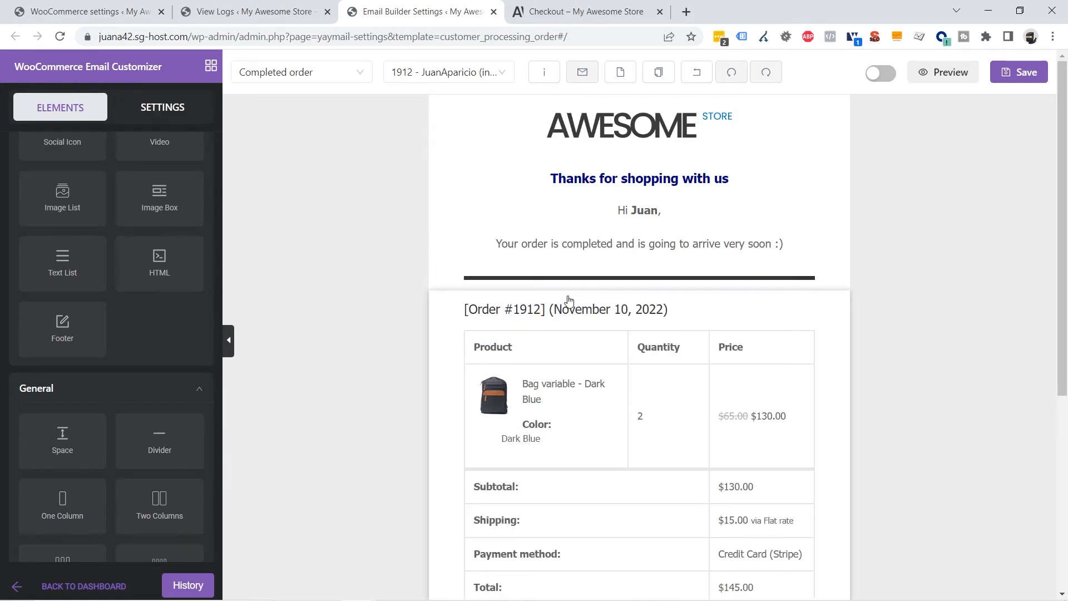
scroll(569, 300, "down", 3)
left_click_drag(159, 443, 601, 470)
scroll(949, 445, "down", 4)
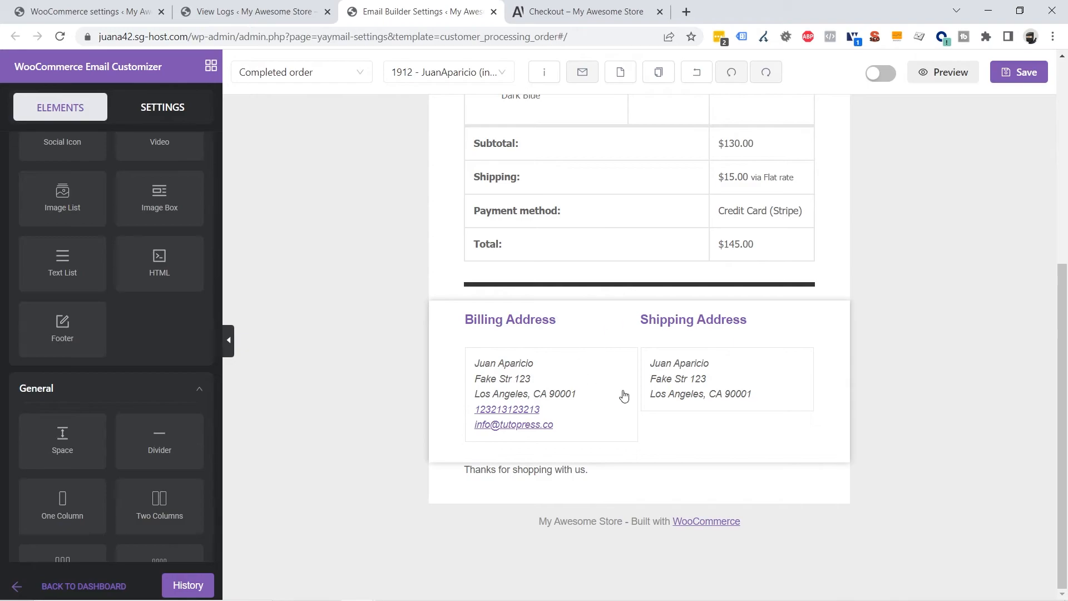
Set the billing and shipping address titles to dark grey 3D3D3D
left_click(566, 329)
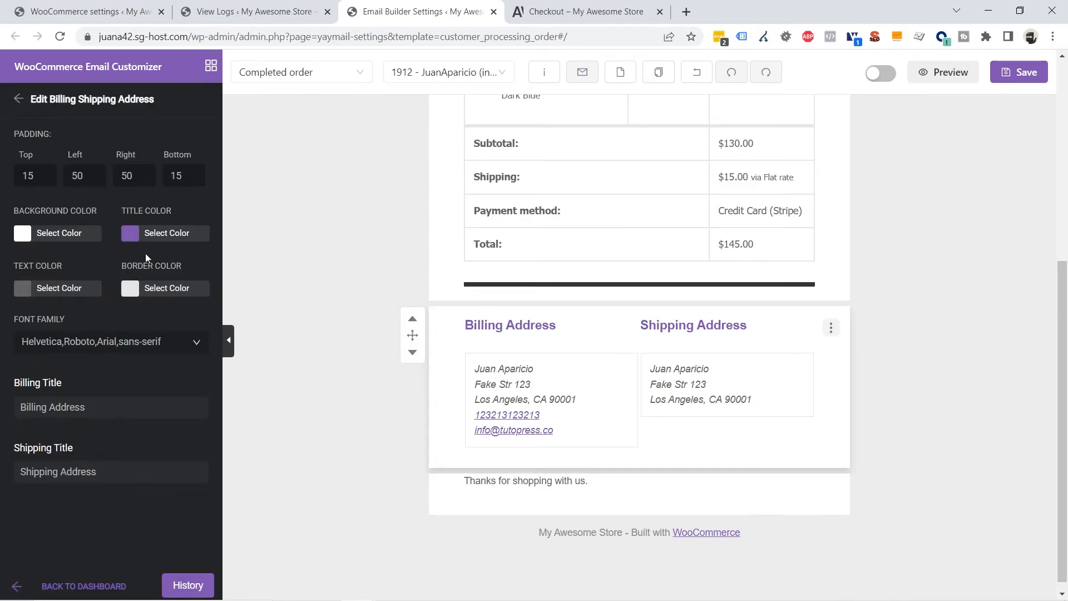
left_click(165, 232)
left_click_drag(134, 282, 49, 332)
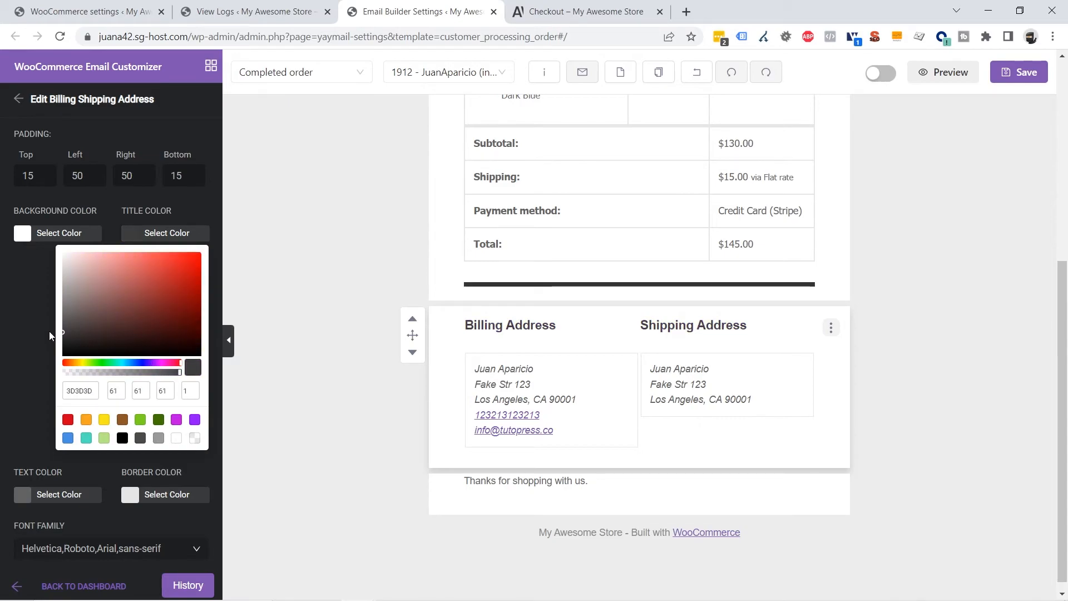
left_click(49, 332)
left_click(953, 341)
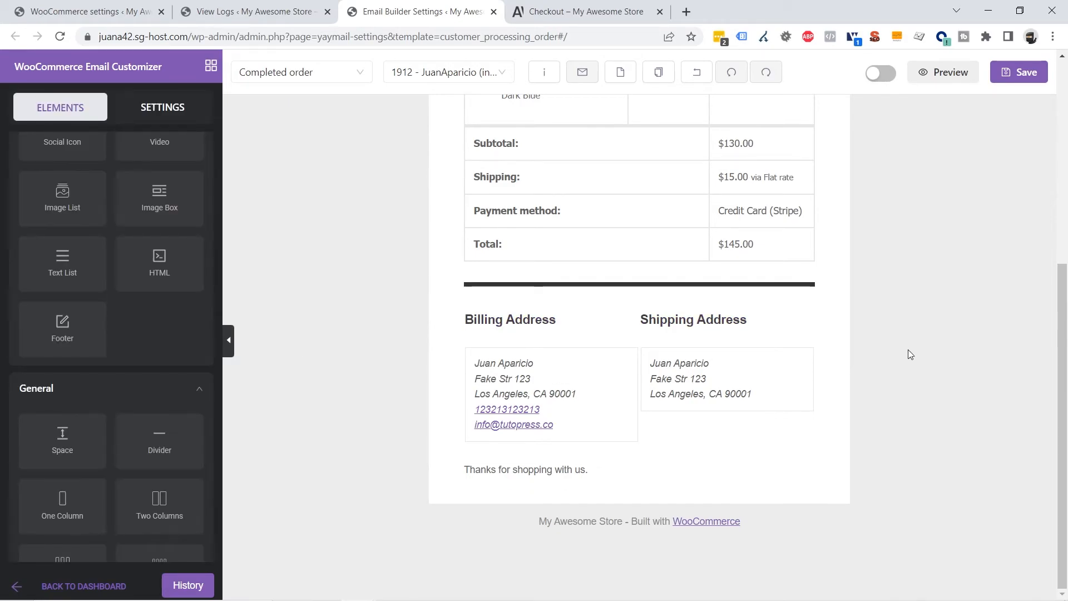
scroll(855, 512, "up", 6)
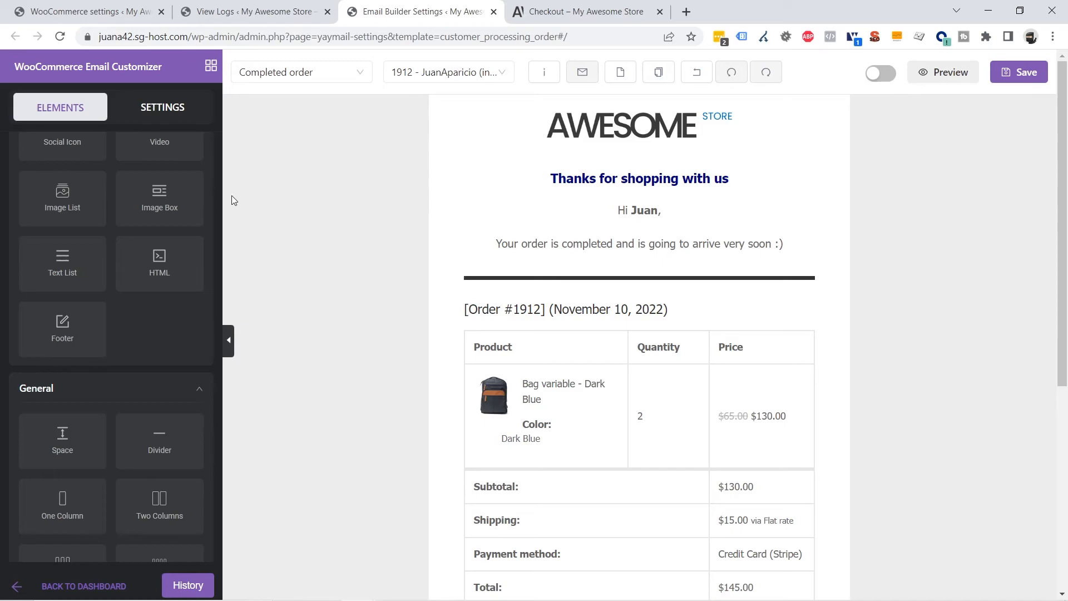
In the general email settings, set the email background colour to white
left_click(161, 111)
scroll(142, 360, "down", 5)
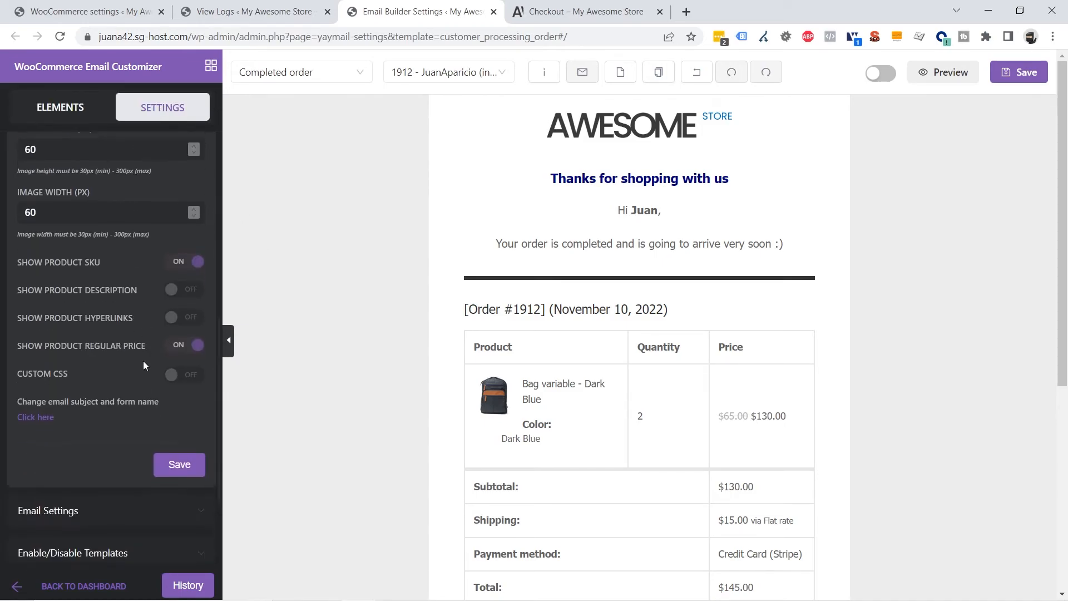
left_click(134, 306)
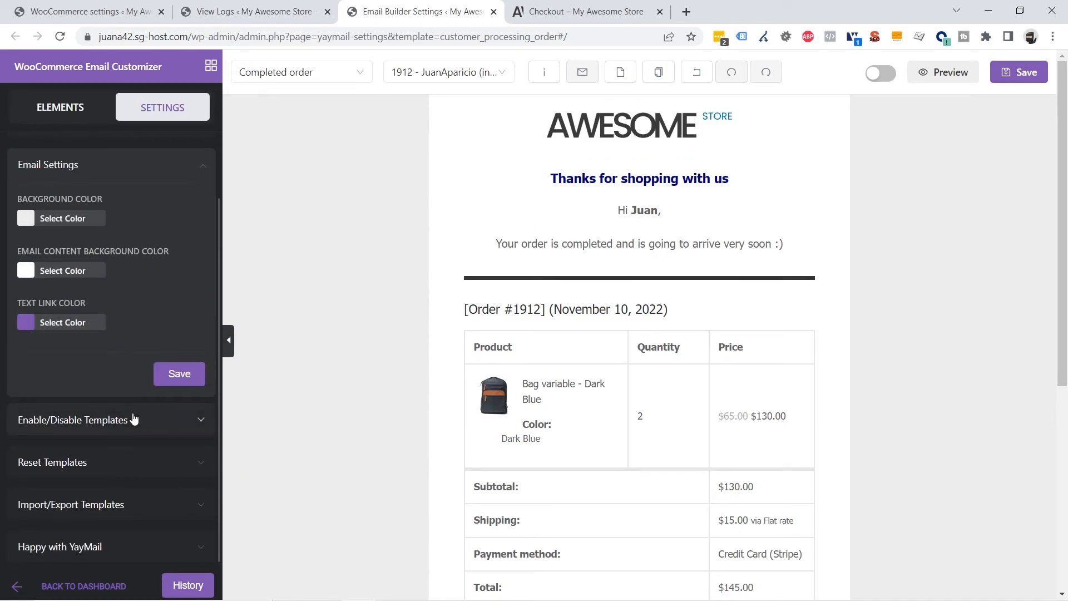
left_click(28, 214)
left_click_drag(35, 238, 8, 226)
left_click(8, 225)
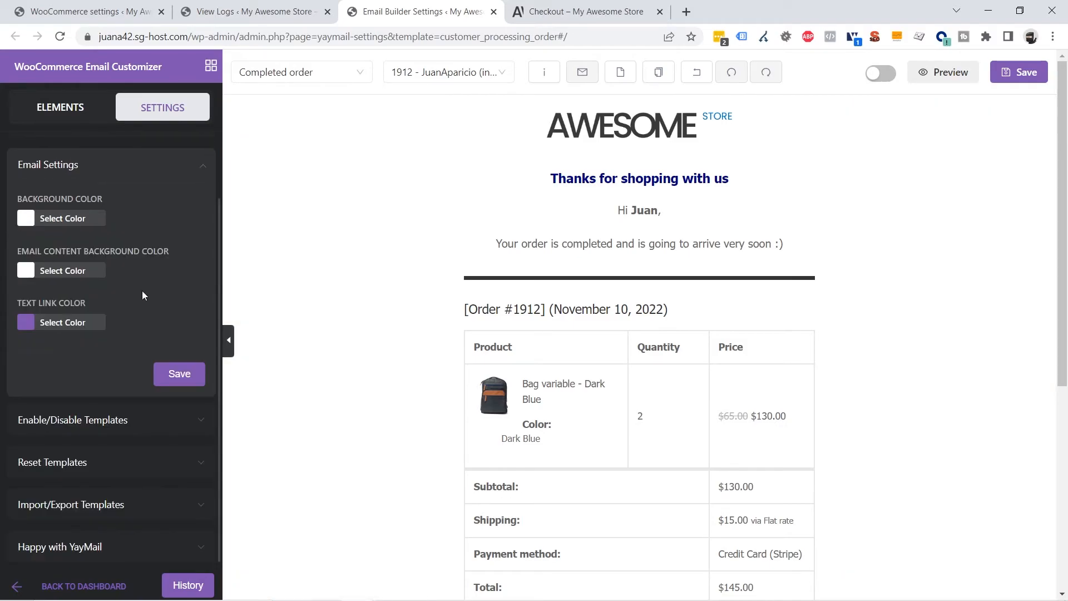
left_click(26, 271)
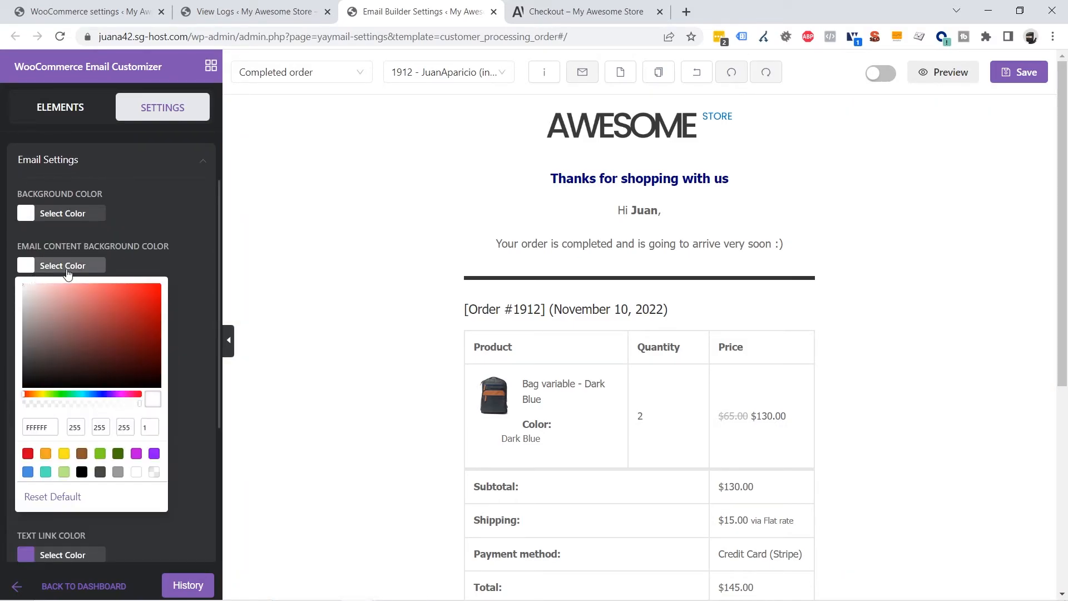
left_click(166, 265)
Change the text link colour to darker blue 1F65B1 and save
left_click(27, 324)
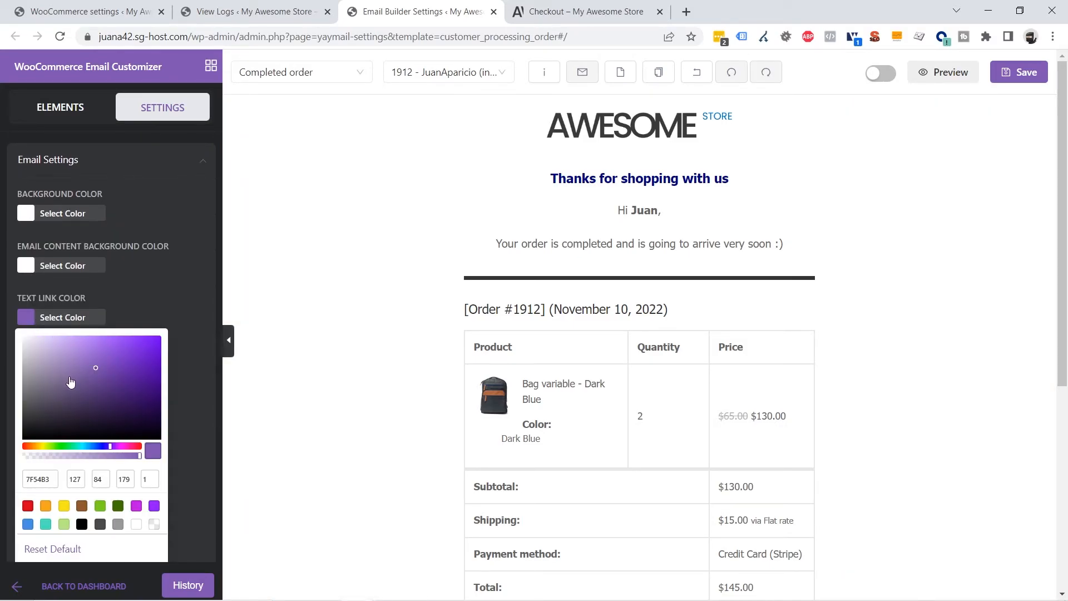
left_click(27, 524)
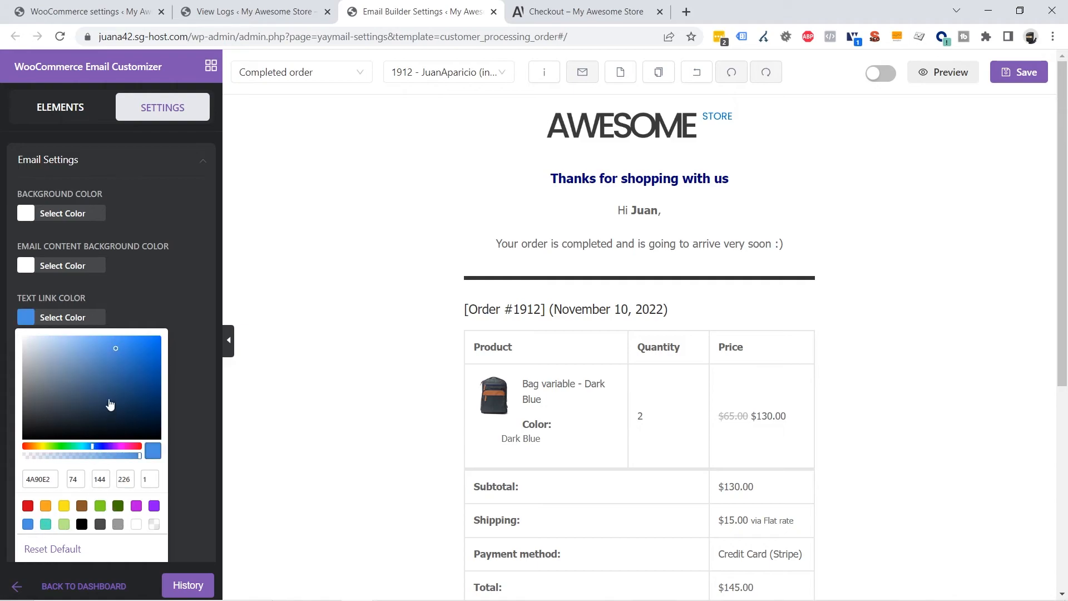
left_click(137, 369)
left_click(167, 394)
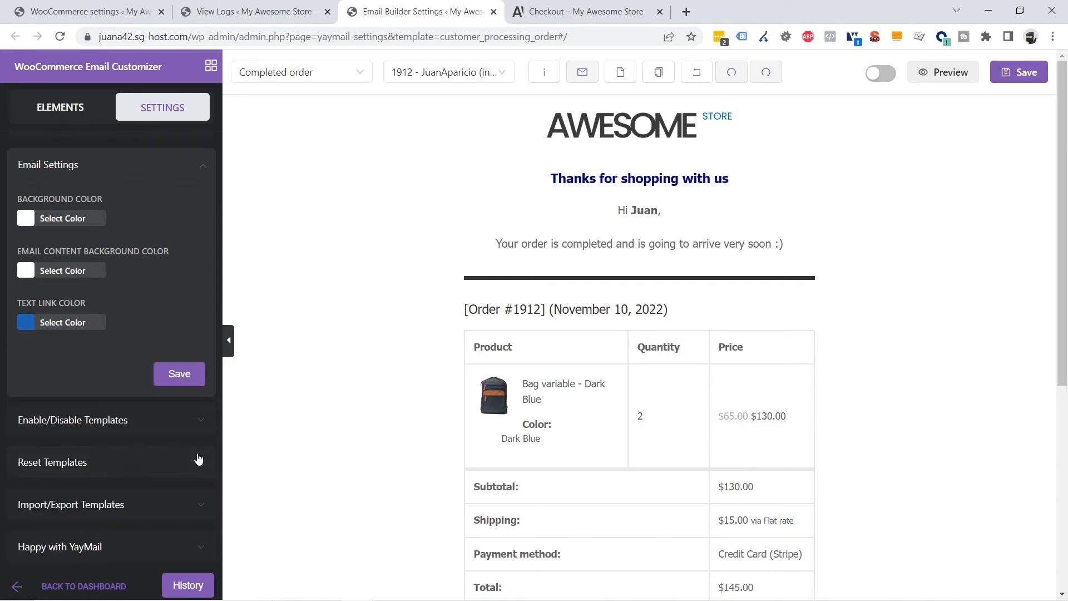
left_click(190, 376)
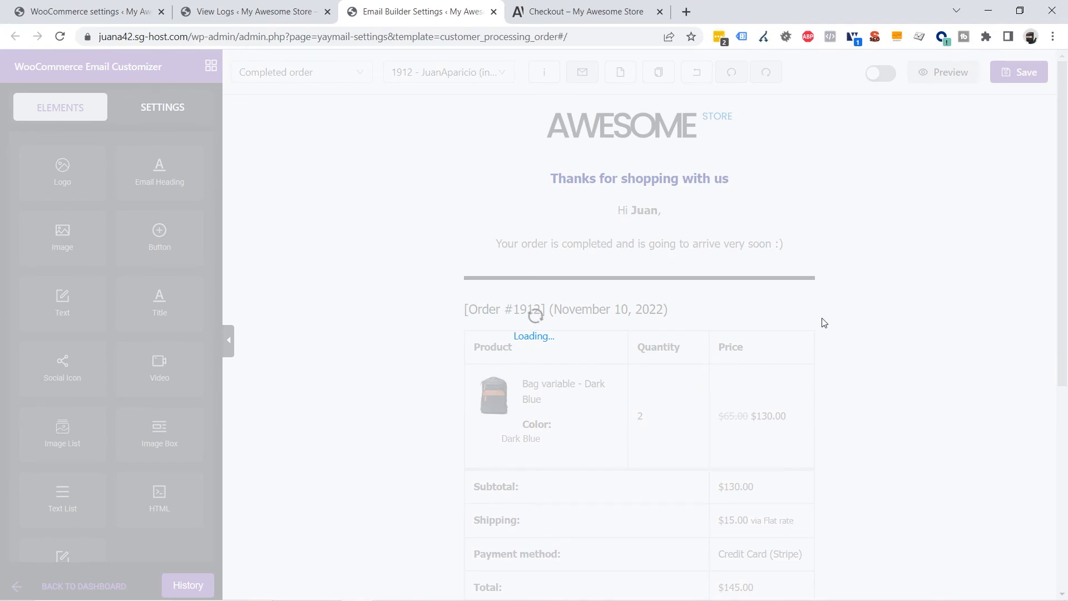
scroll(803, 337, "down", 6)
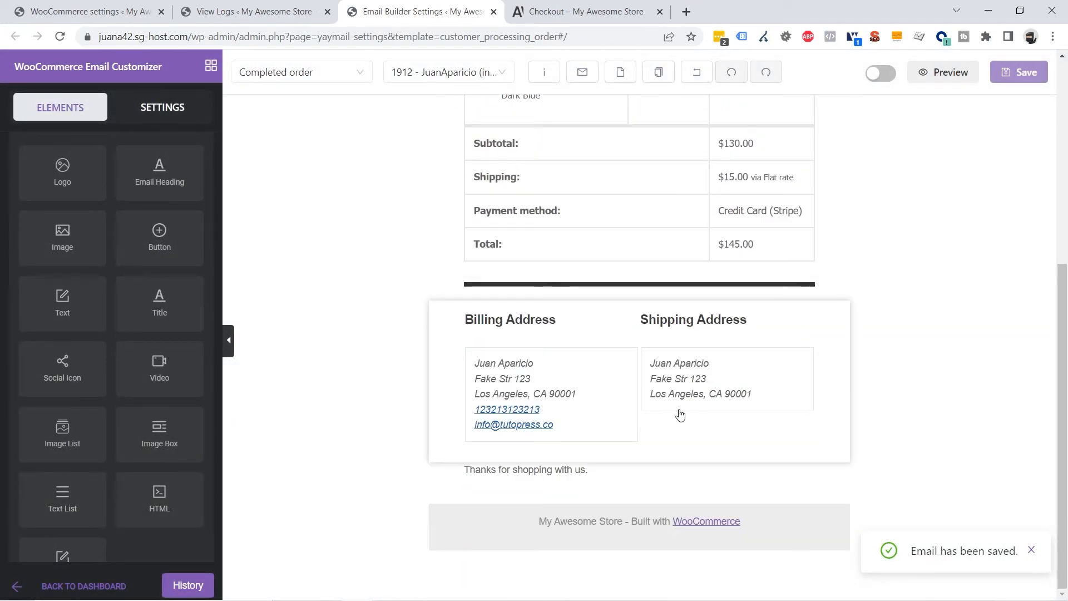
Set the closing thank-you text to Tahoma font, centre-aligned
left_click(639, 475)
scroll(120, 330, "down", 2)
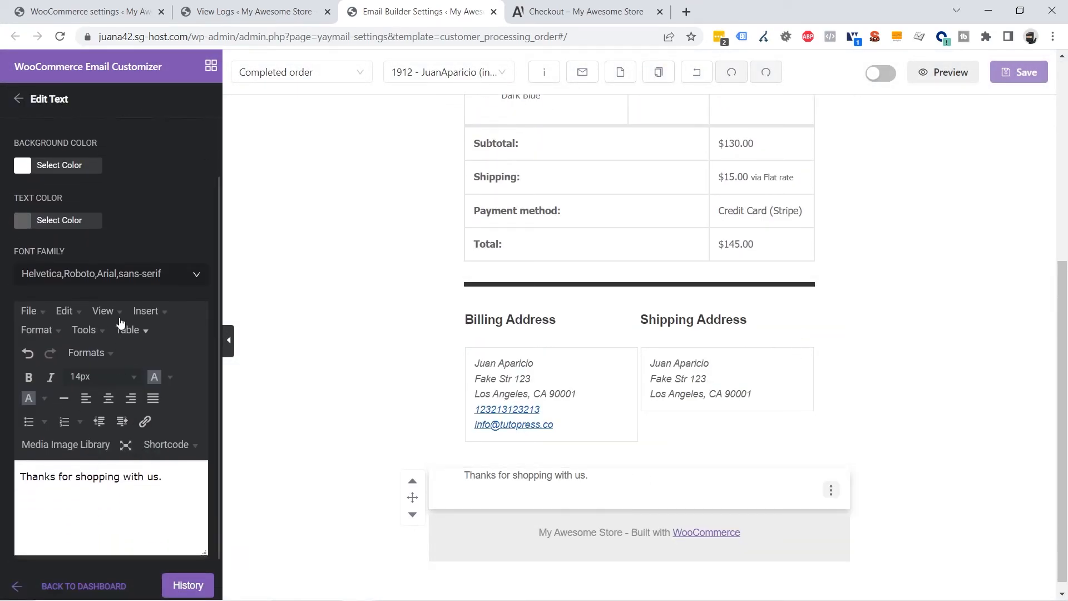
left_click(124, 274)
scroll(77, 356, "down", 2)
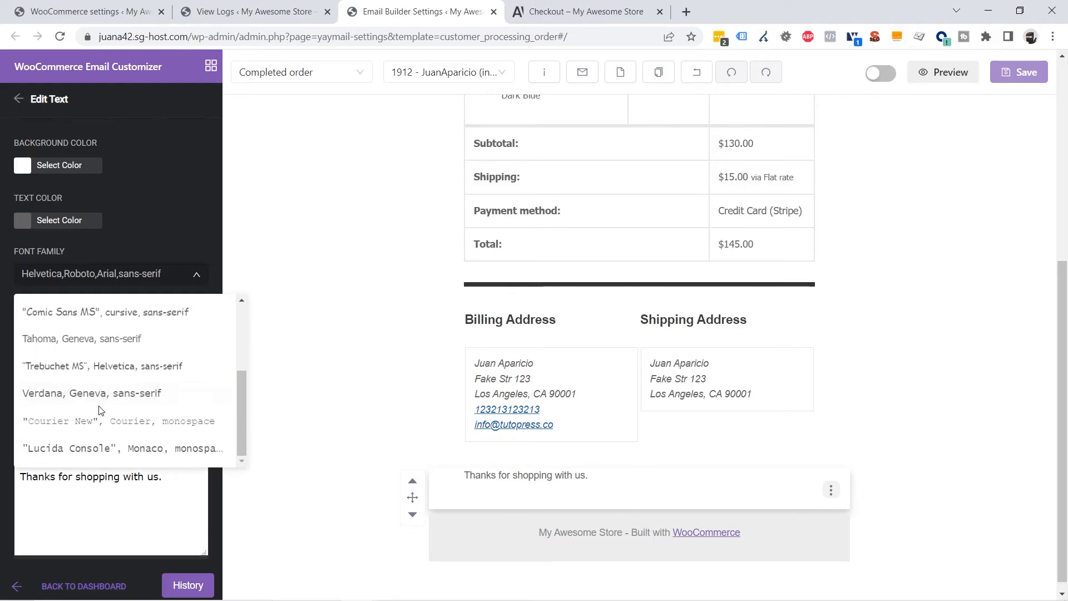
left_click(72, 340)
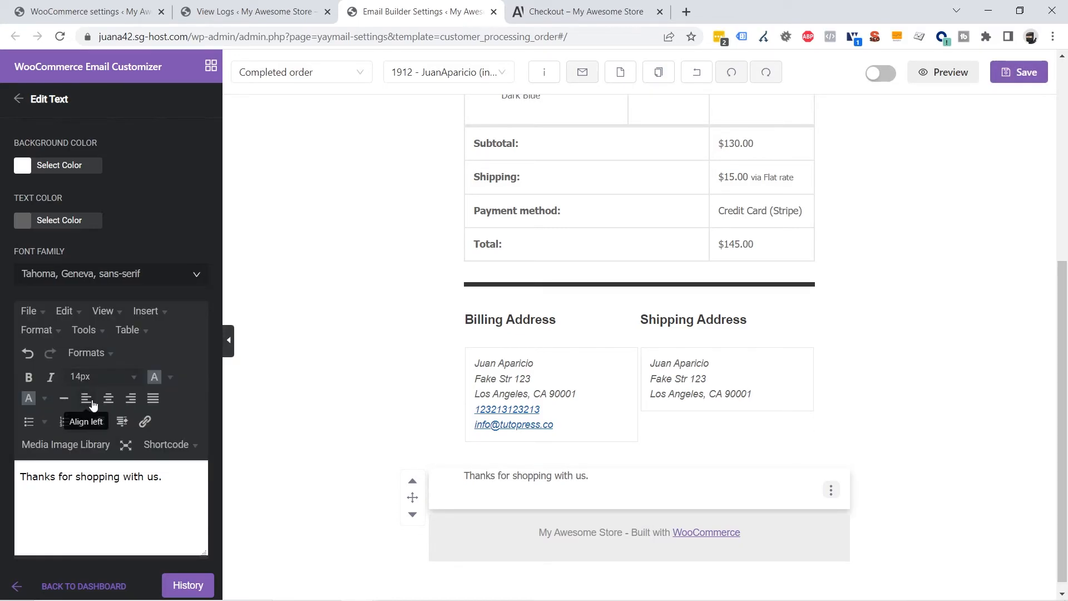
left_click(109, 399)
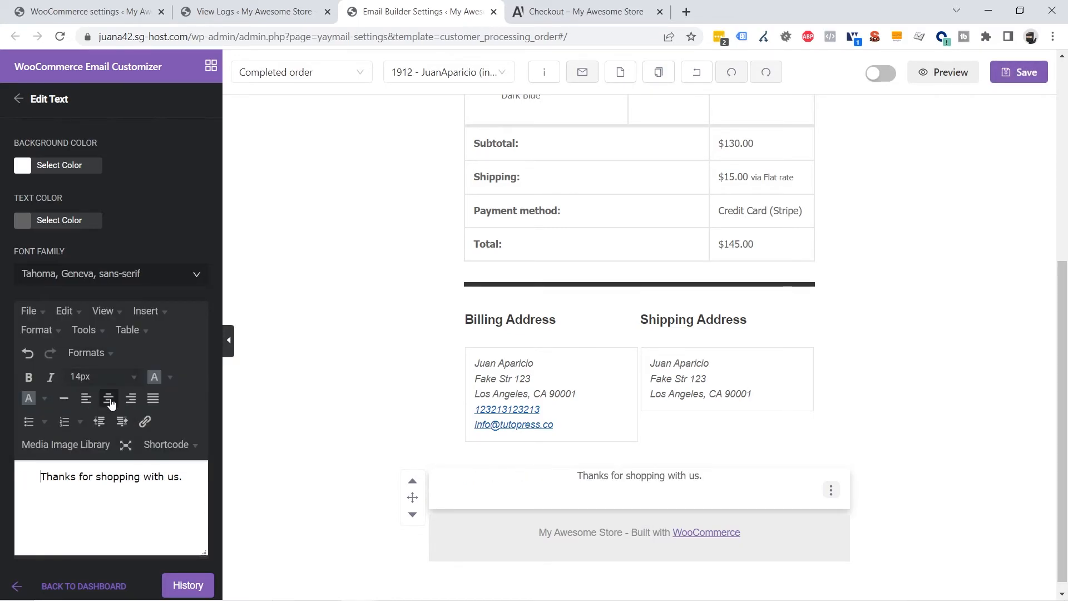
Remove the store footer block from the email
left_click(830, 535)
left_click(831, 530)
left_click(850, 507)
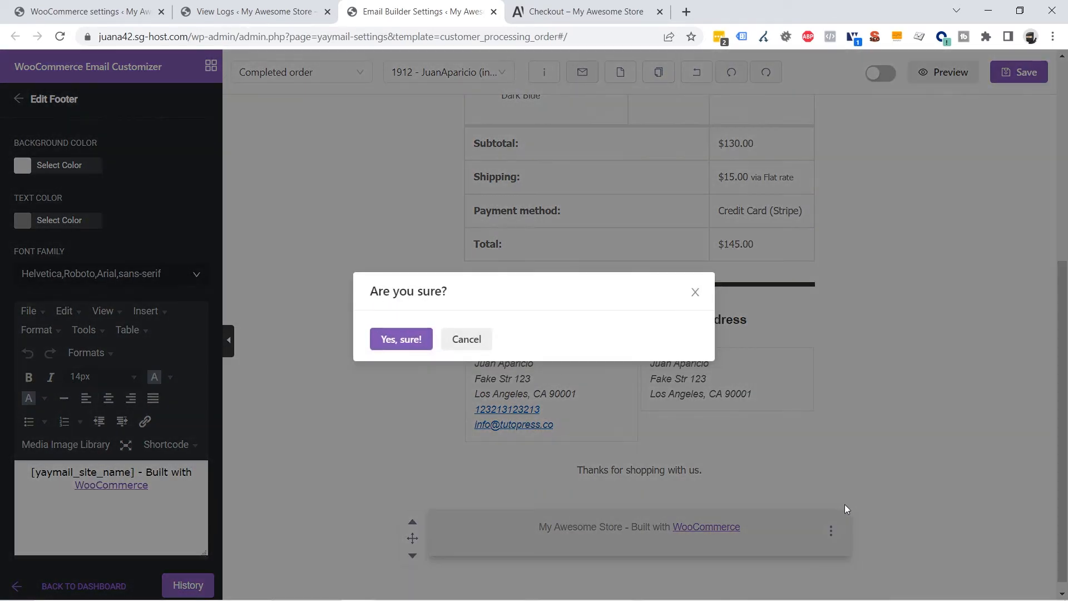
left_click(378, 341)
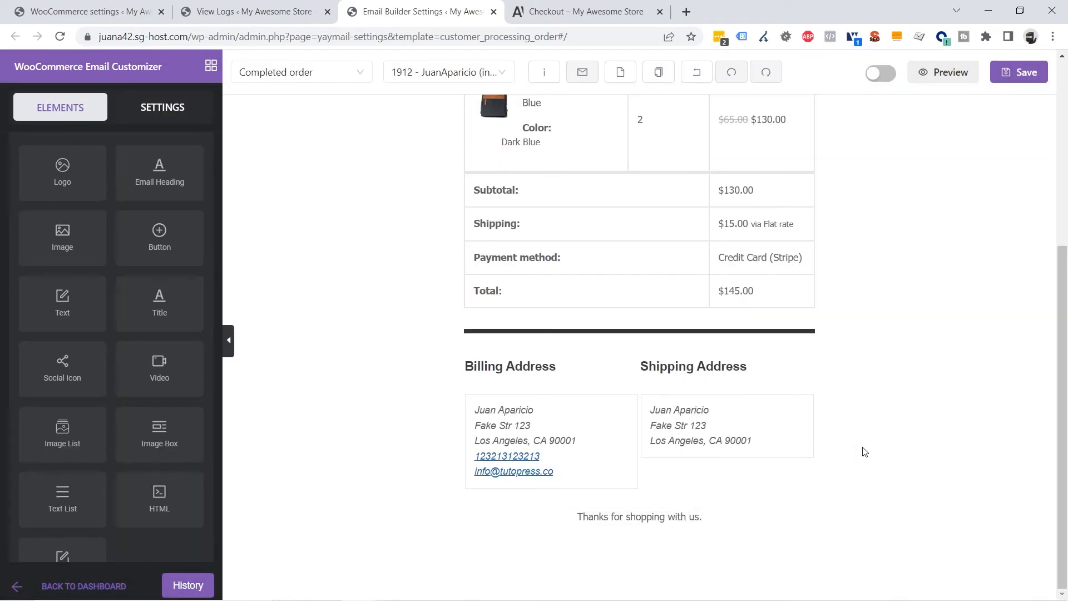
Review the order details block and save the edited Completed order template
scroll(948, 412, "up", 4)
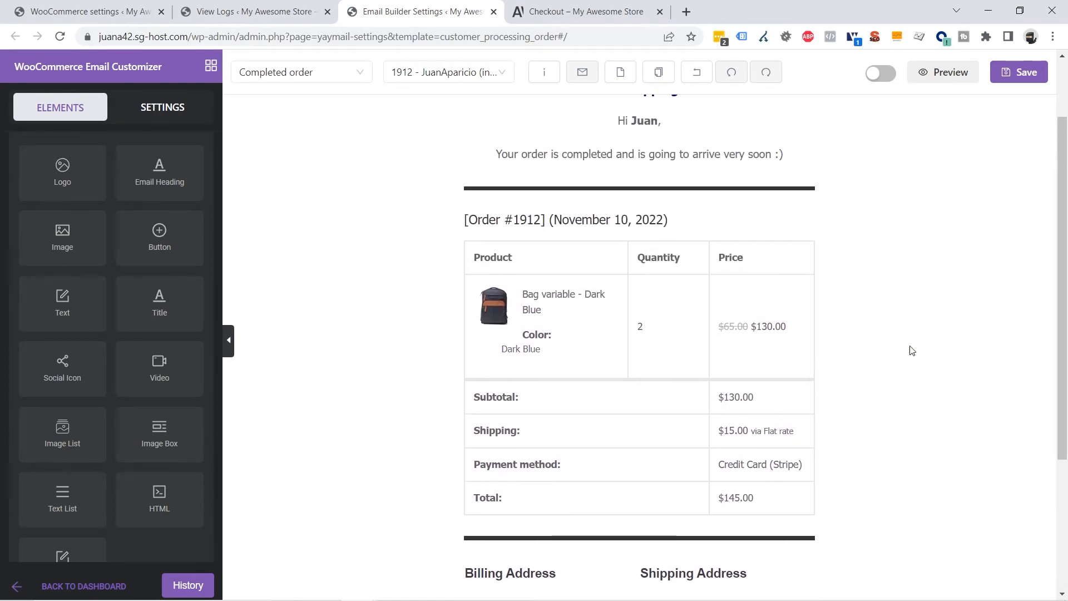
left_click(734, 235)
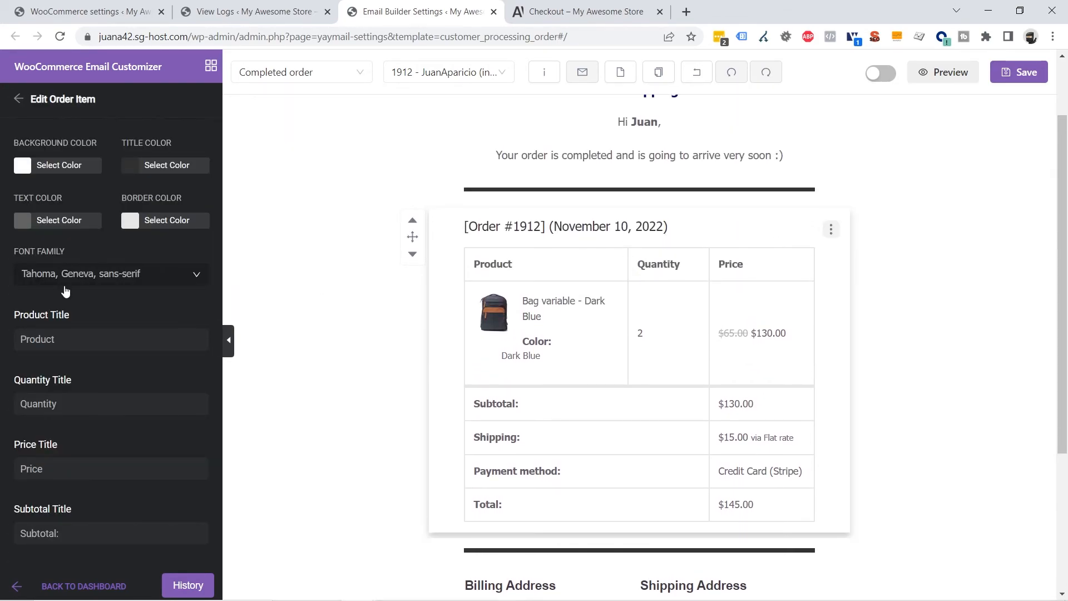
scroll(97, 281, "down", 5)
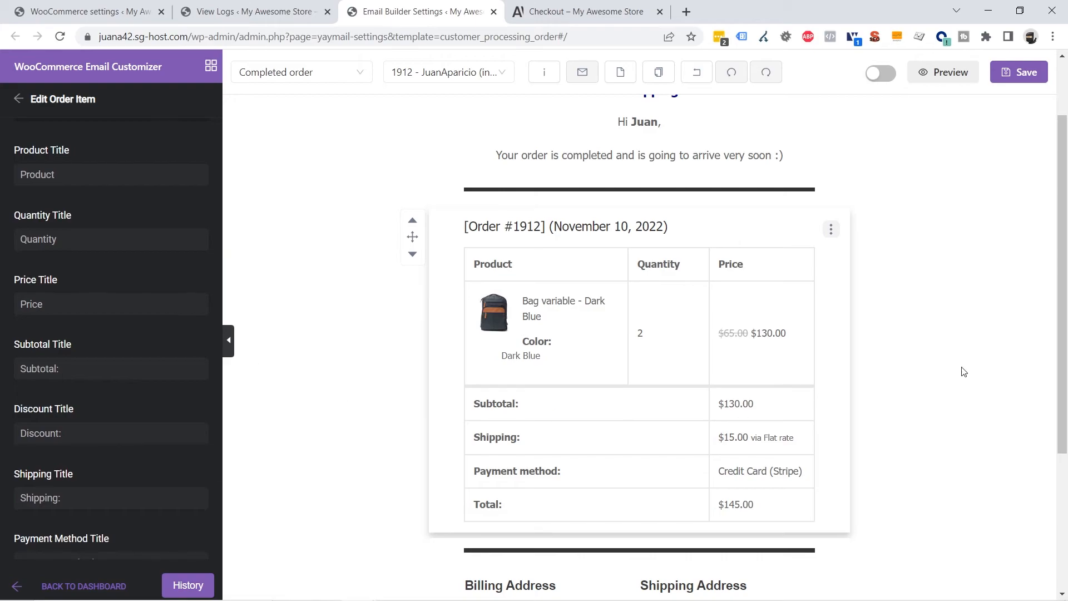
left_click(973, 363)
scroll(973, 363, "up", 2)
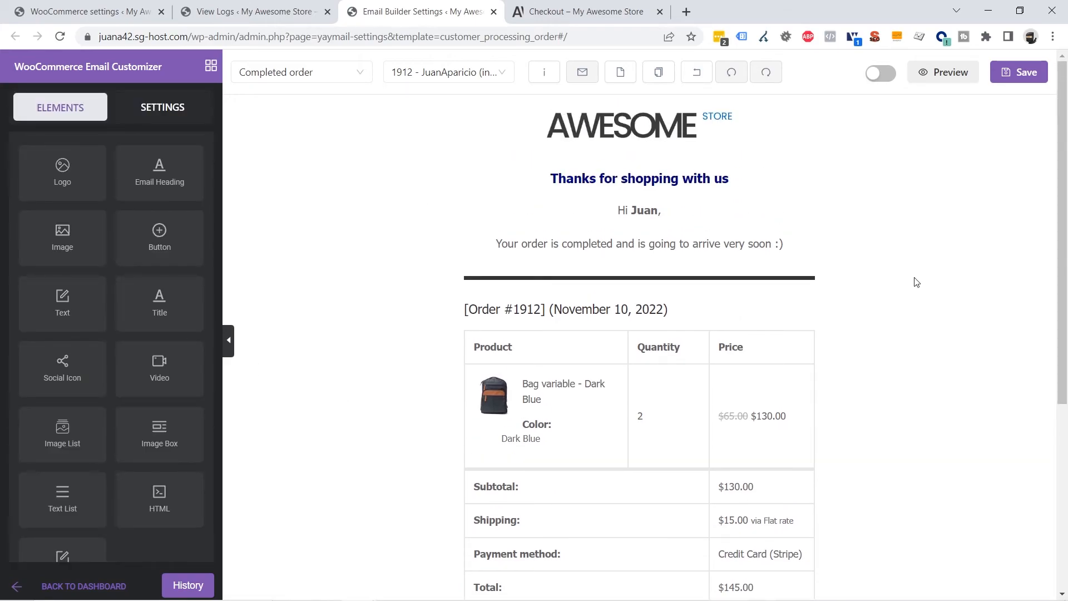
scroll(916, 282, "down", 5)
scroll(920, 389, "up", 5)
left_click(1023, 72)
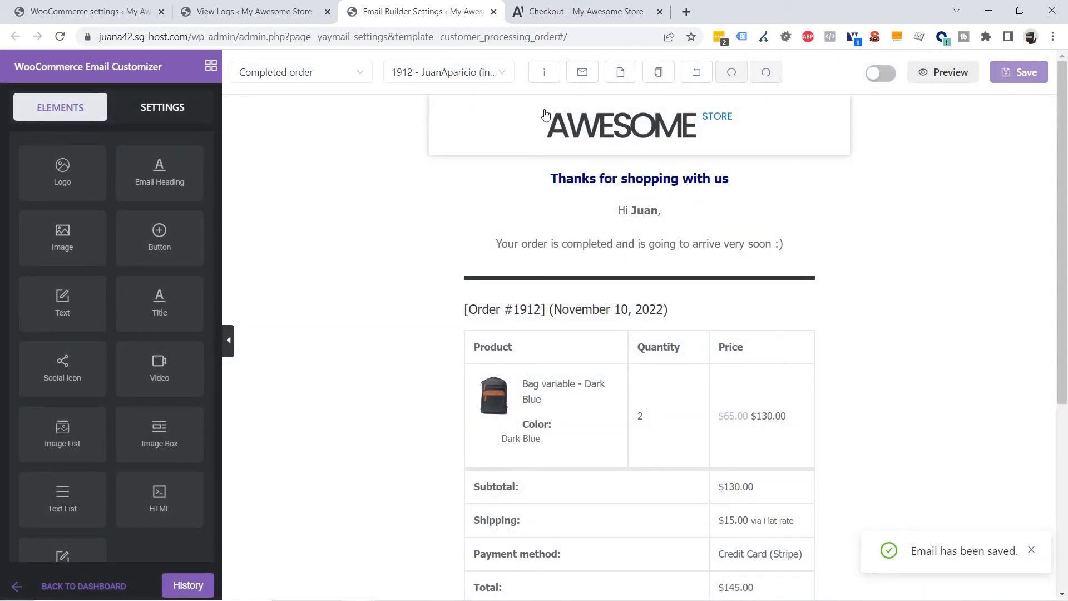
Send a test email, reload the logs, review the new Email Test entry's redesigned content, and return to the builder
left_click(582, 73)
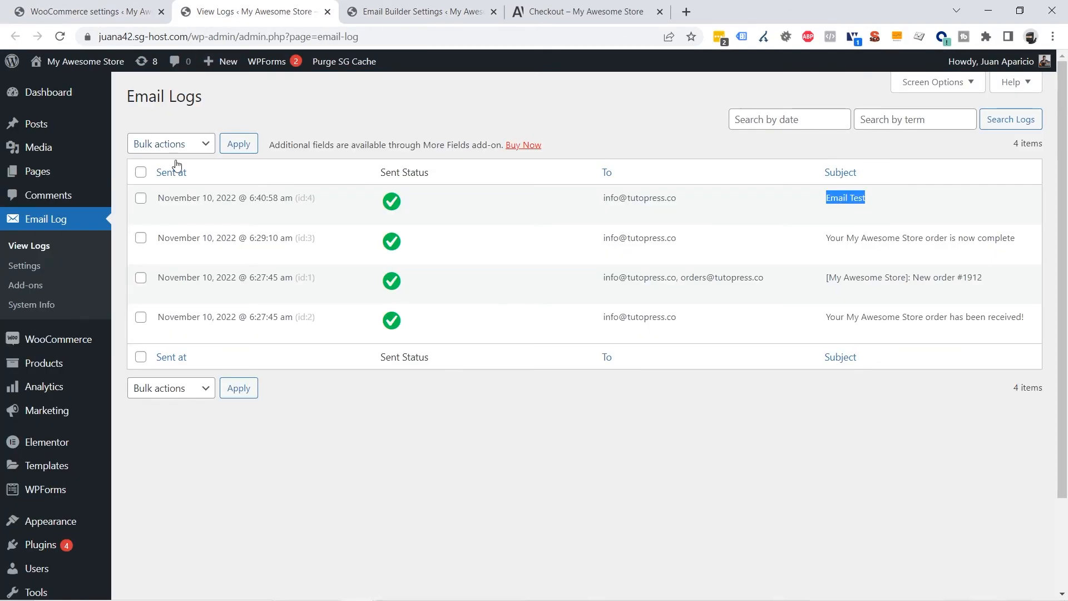
left_click(61, 37)
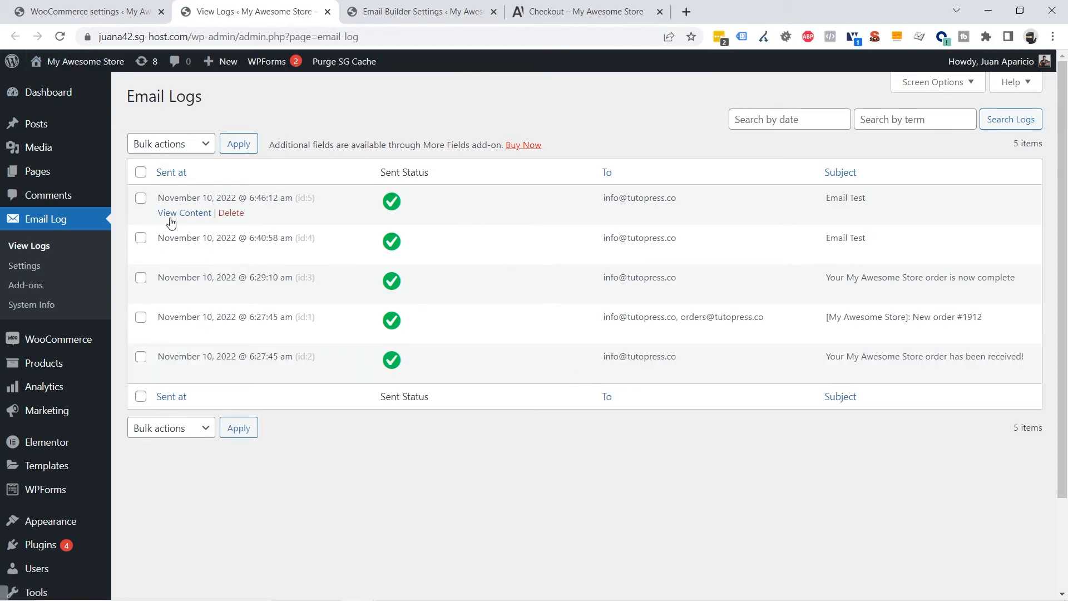
left_click(171, 214)
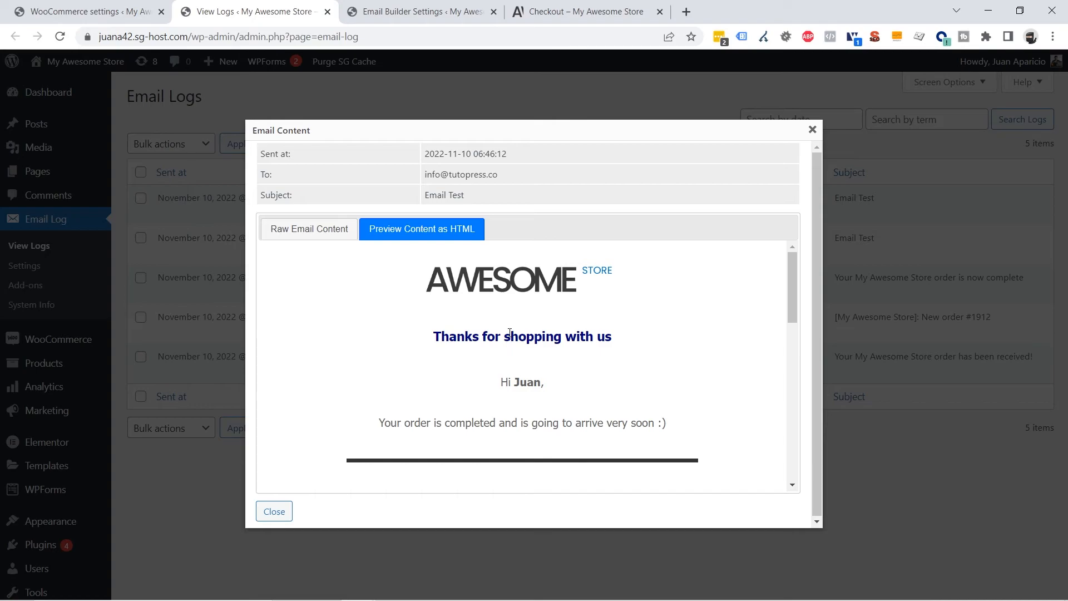
scroll(509, 334, "down", 4)
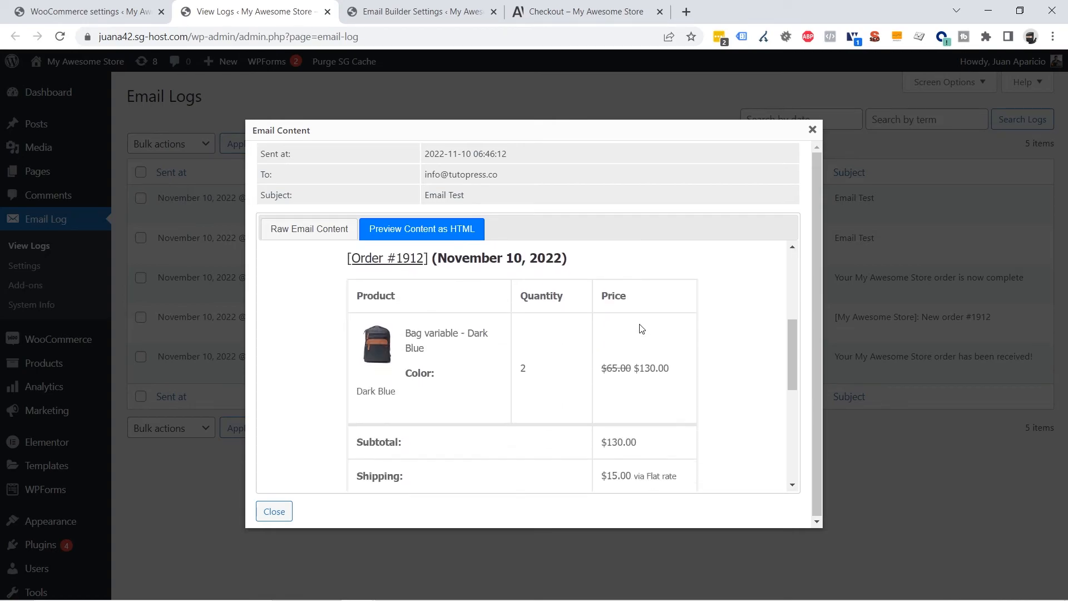
scroll(642, 329, "down", 5)
scroll(642, 331, "up", 9)
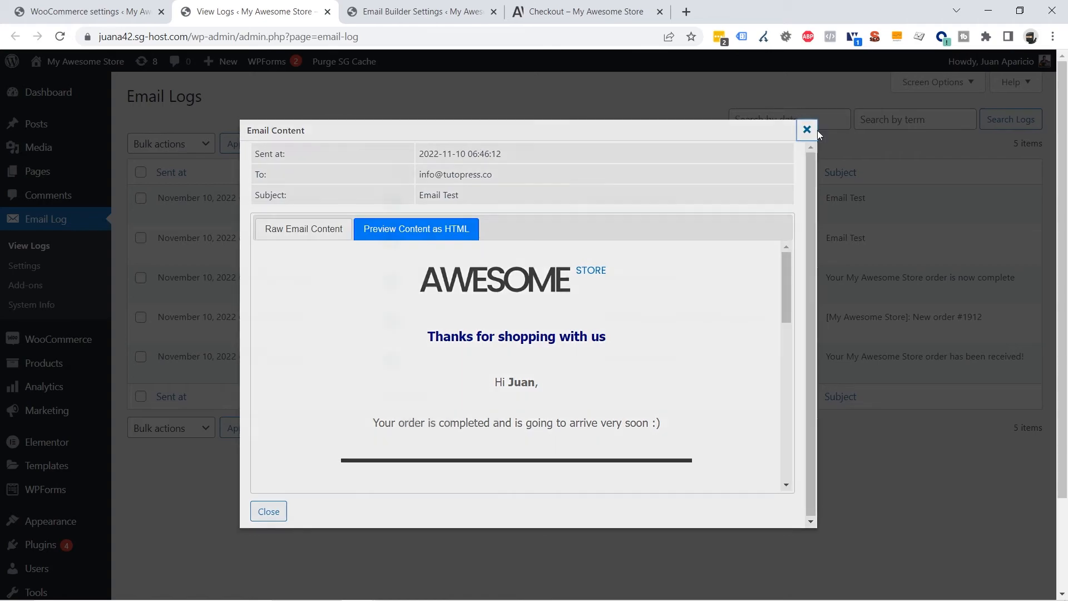
left_click(811, 129)
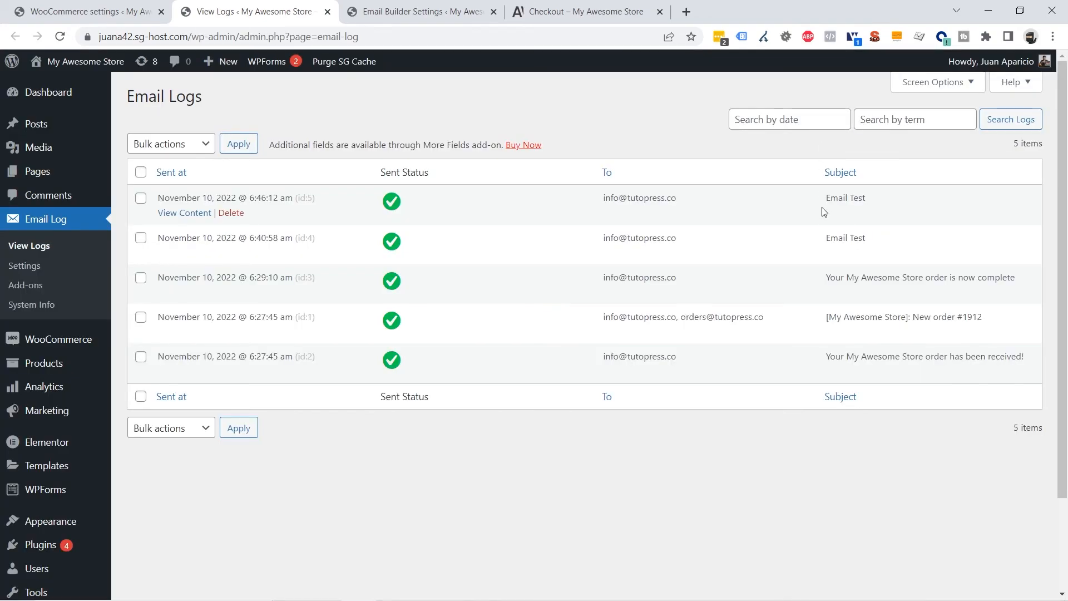
key("ctrl+Tab")
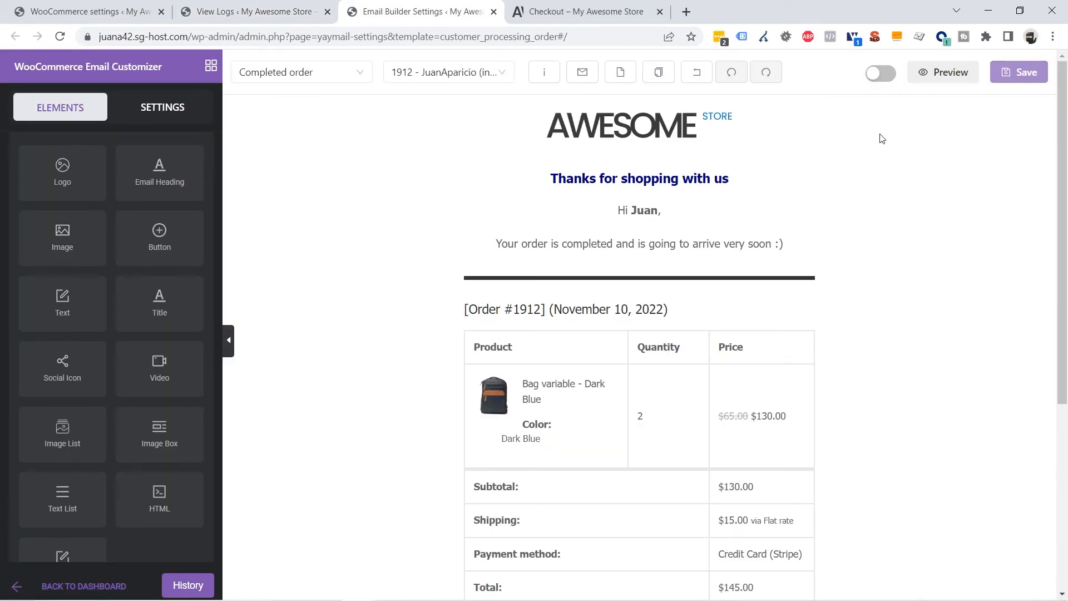
Switch on the customized Completed order template using the toggle next to Preview
left_click(883, 74)
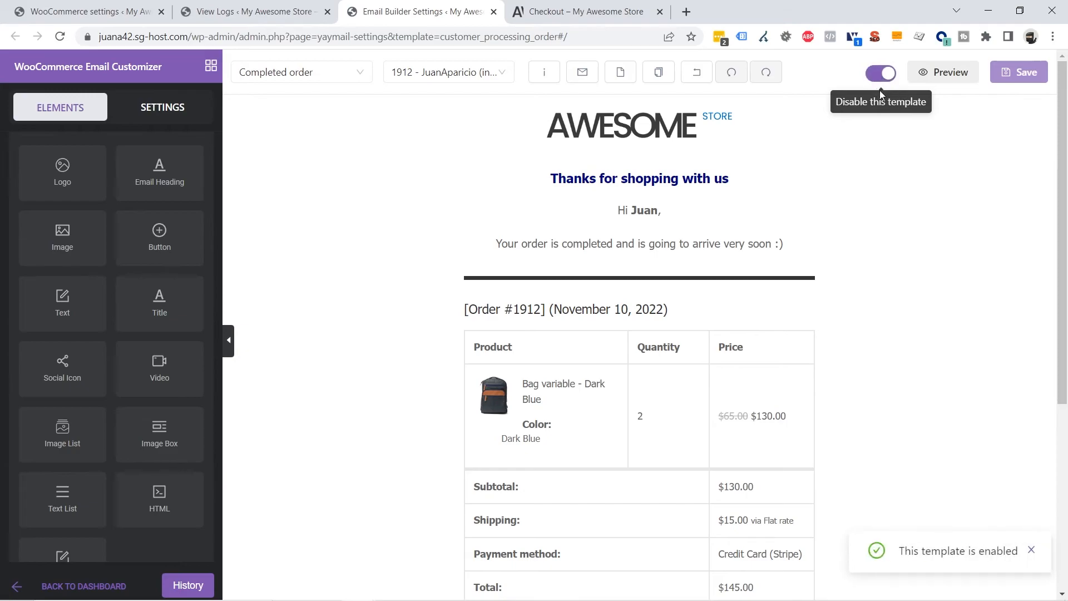
scroll(880, 277, "down", 5)
scroll(880, 276, "up", 5)
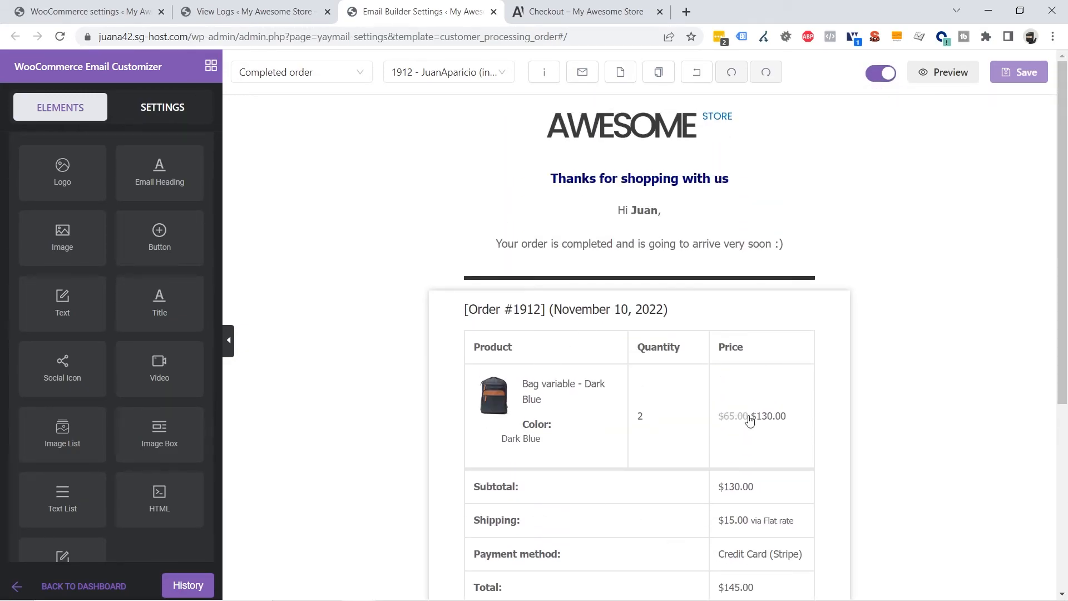
Add the black size 39 shoes to the cart and proceed from the cart to checkout
left_click(569, 13)
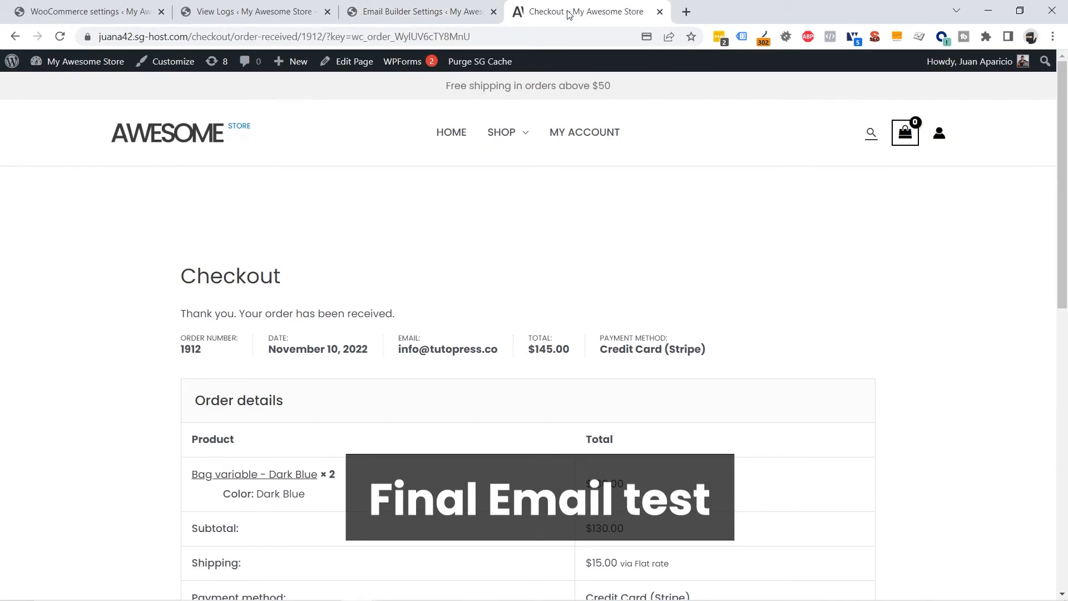
scroll(848, 267, "down", 3)
scroll(784, 248, "up", 3)
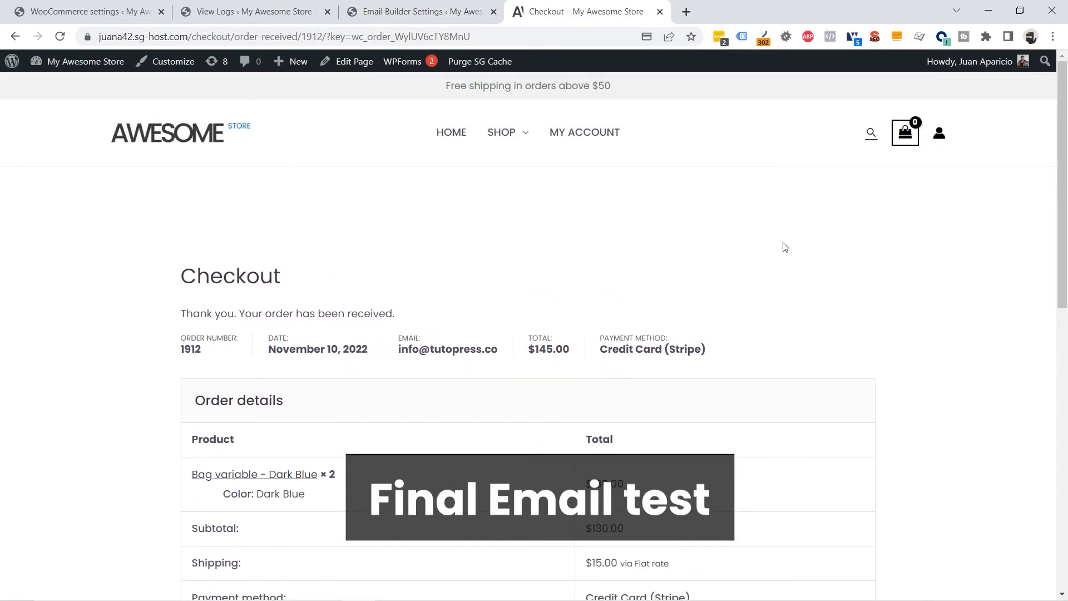
left_click(506, 138)
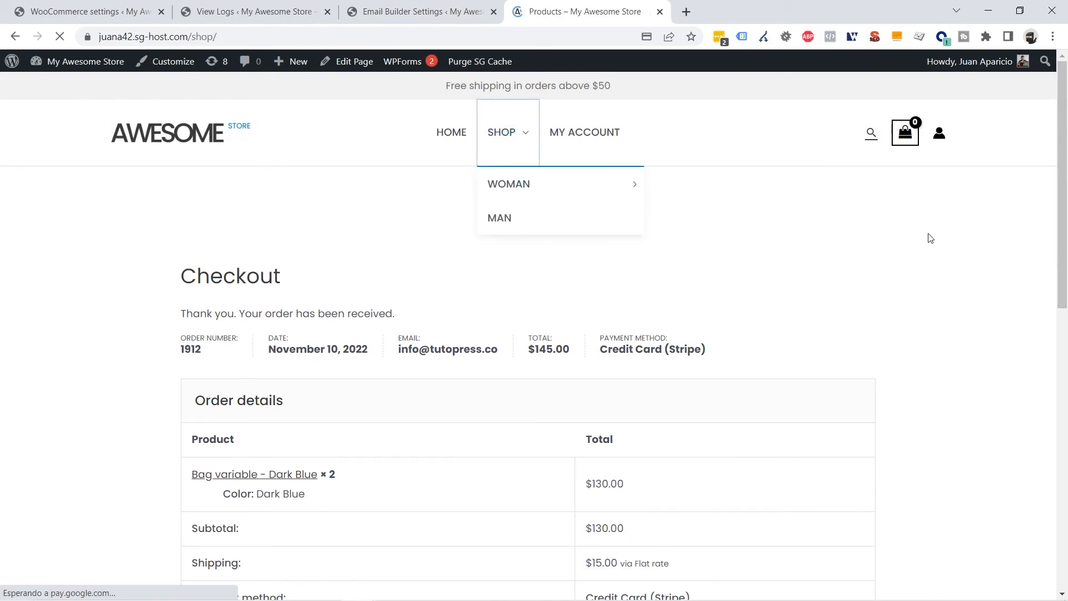
scroll(935, 239, "down", 3)
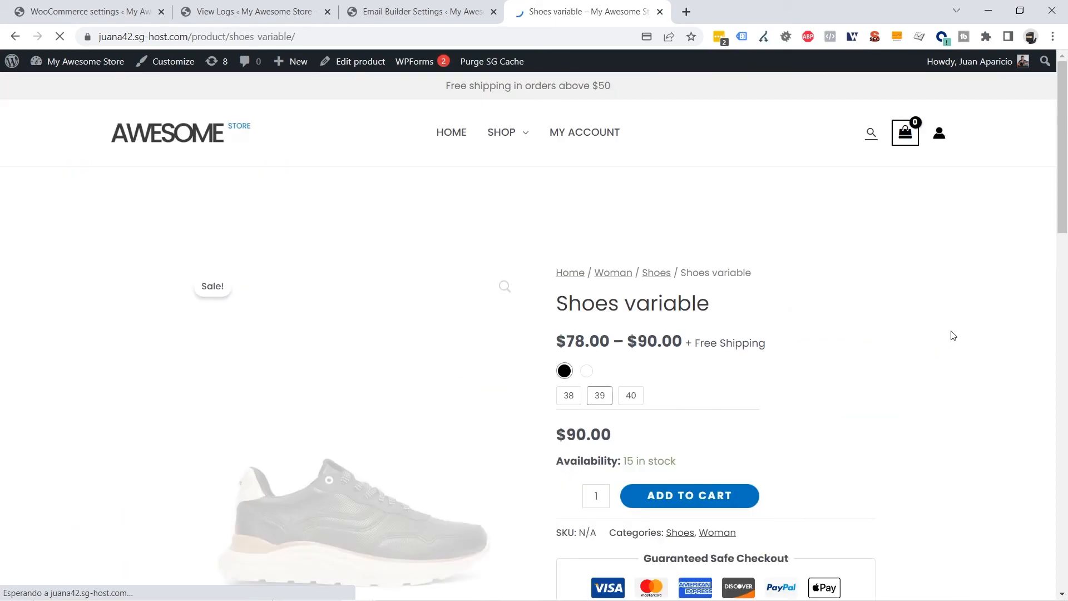
scroll(891, 356, "down", 3)
left_click(643, 470)
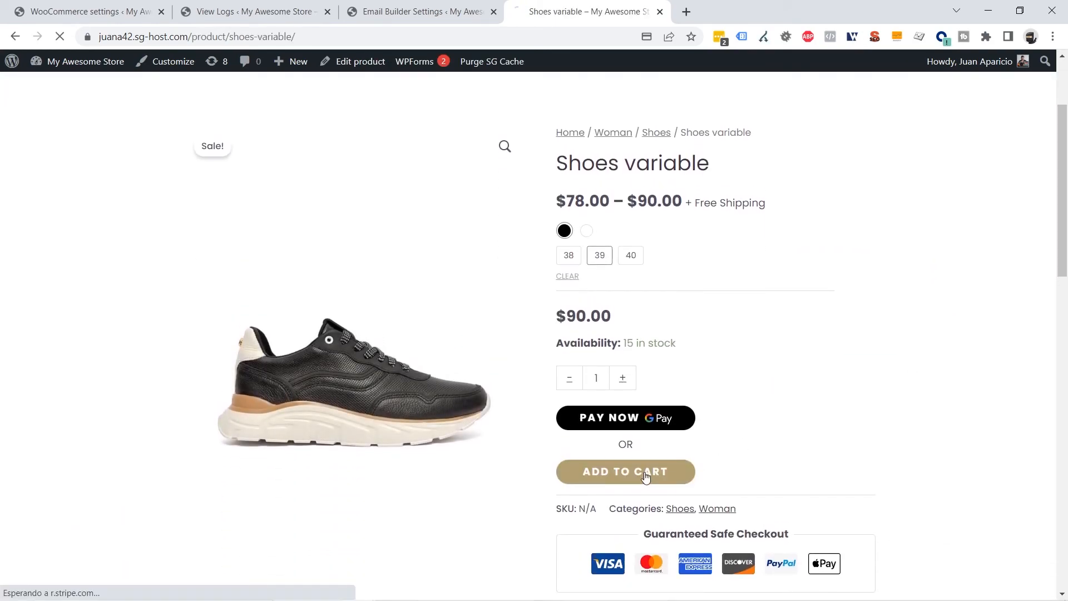
left_click(818, 297)
scroll(942, 340, "down", 6)
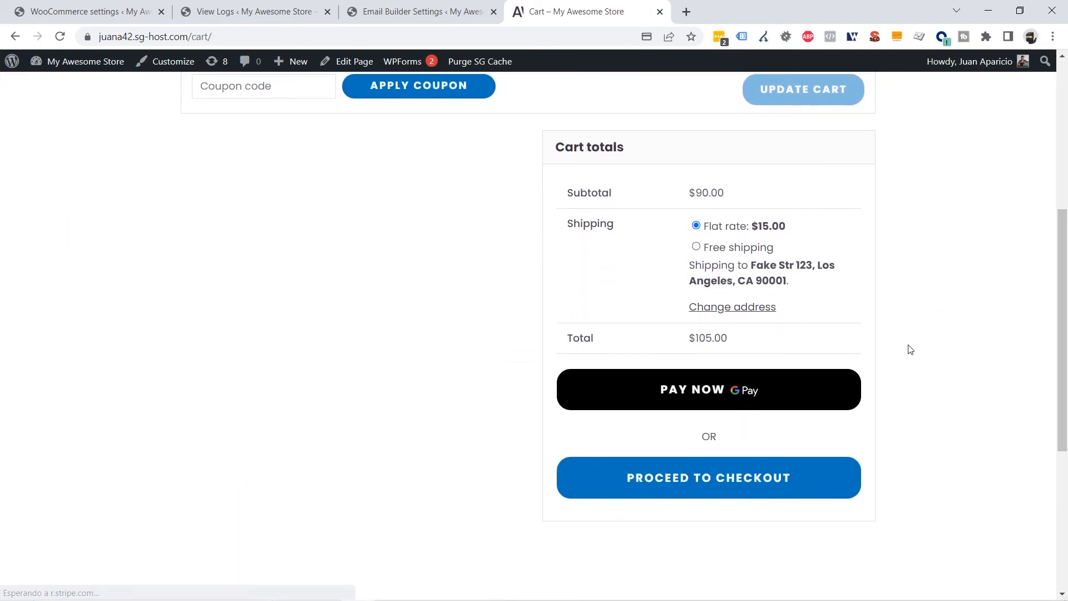
left_click(777, 479)
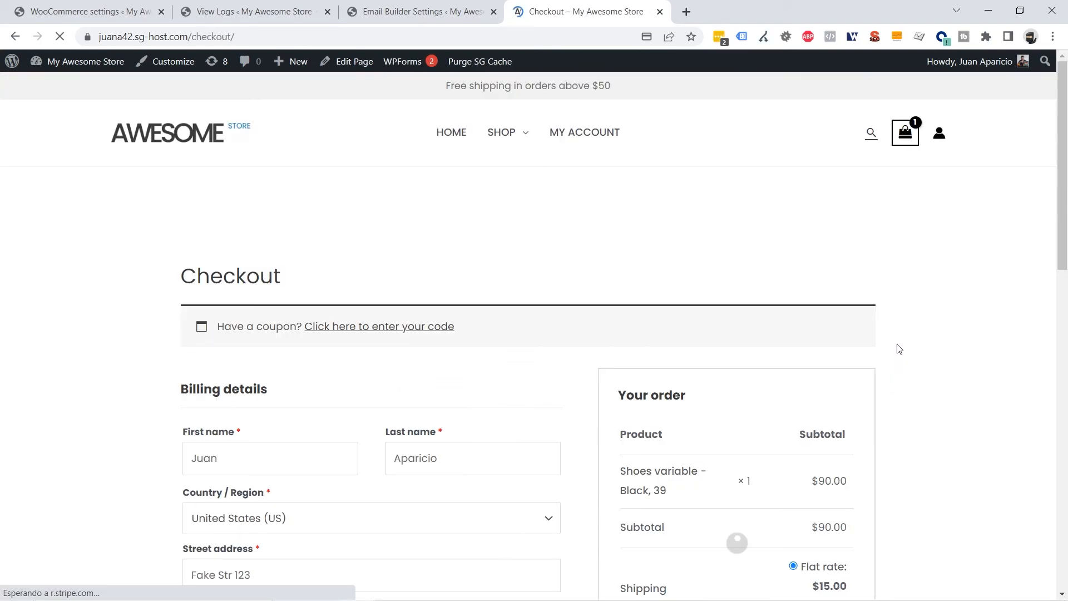
Pay with the Stripe demo card number, expiry and CVC to place the $105.00 order
scroll(870, 345, "down", 5)
scroll(871, 346, "down", 1)
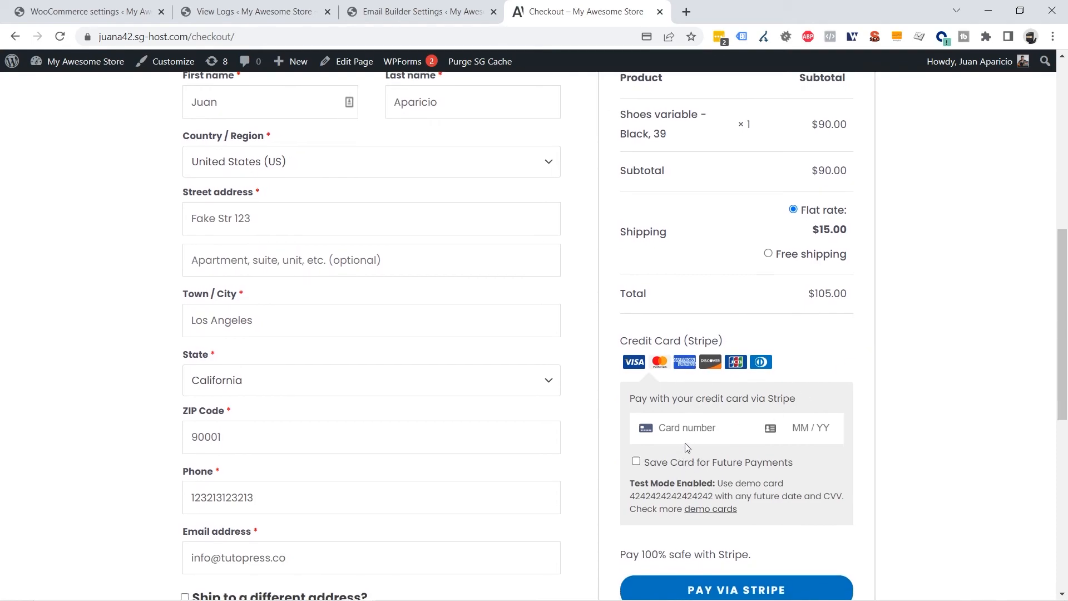
double_click(659, 500)
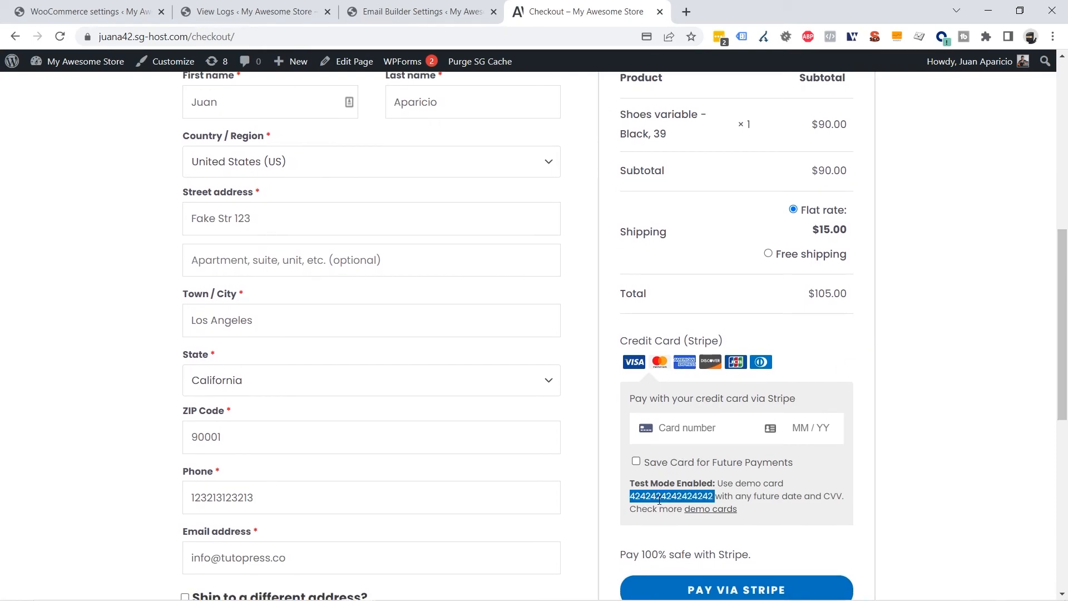
left_click(671, 429)
key("ctrl+v")
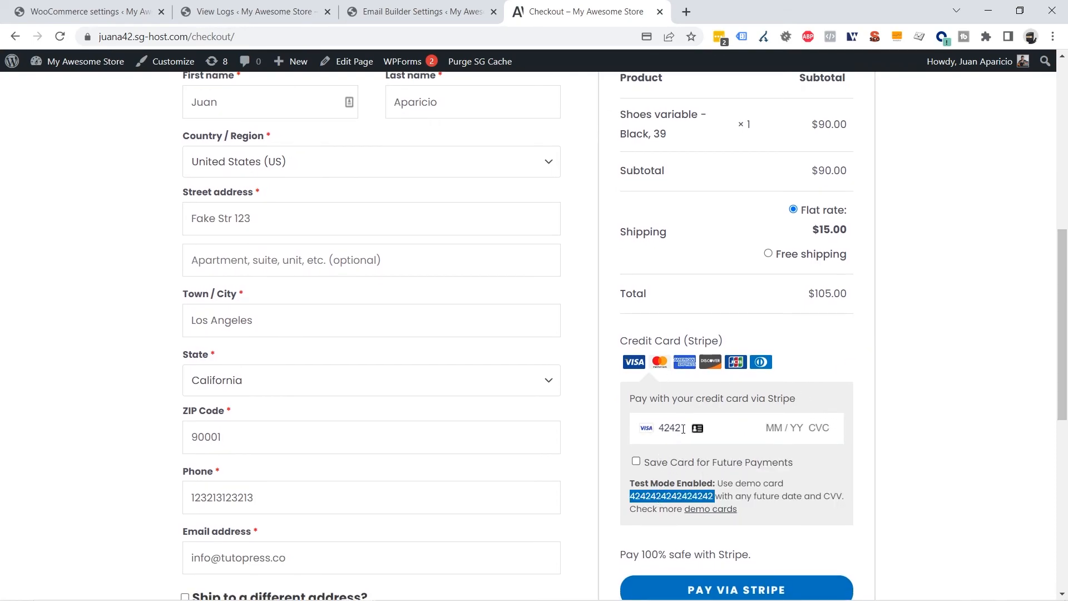
type("111")
scroll(723, 532, "down", 2)
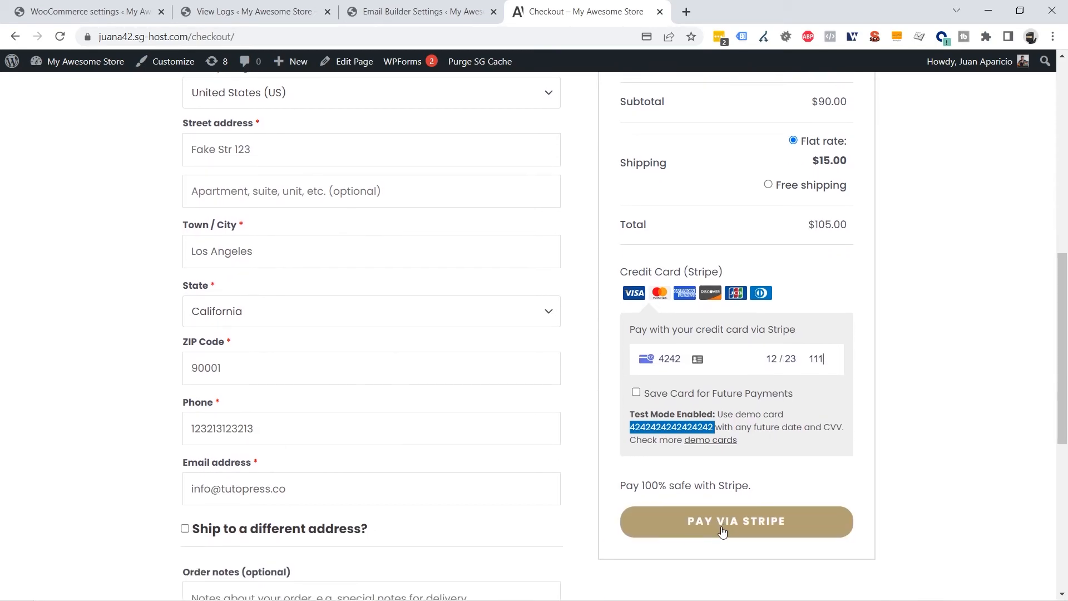
left_click(723, 528)
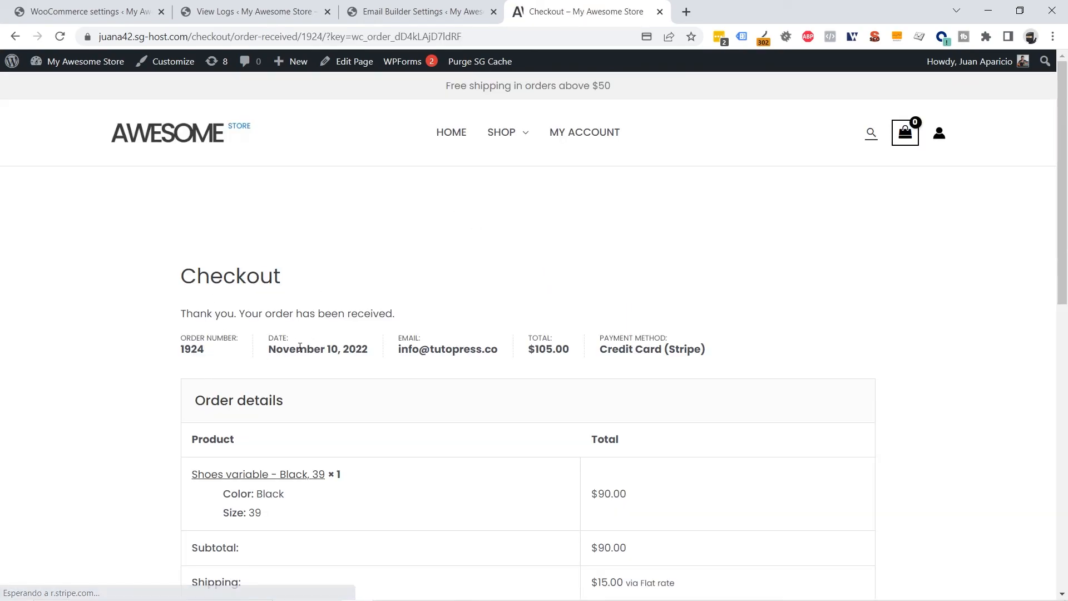
Reload the Email Logs and preview the new order-received email's content
left_click(233, 13)
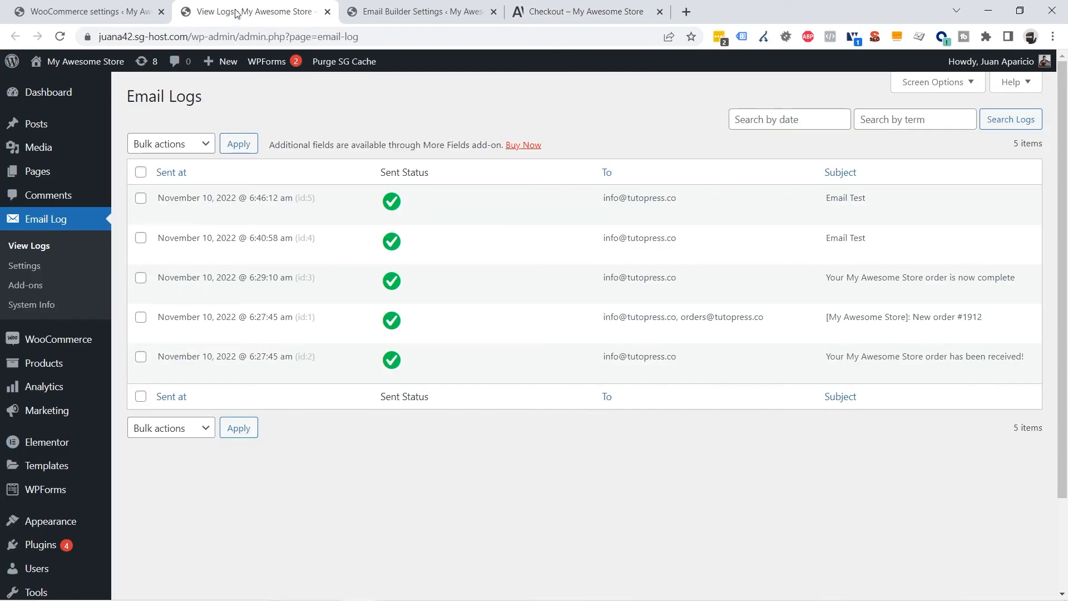
left_click(60, 36)
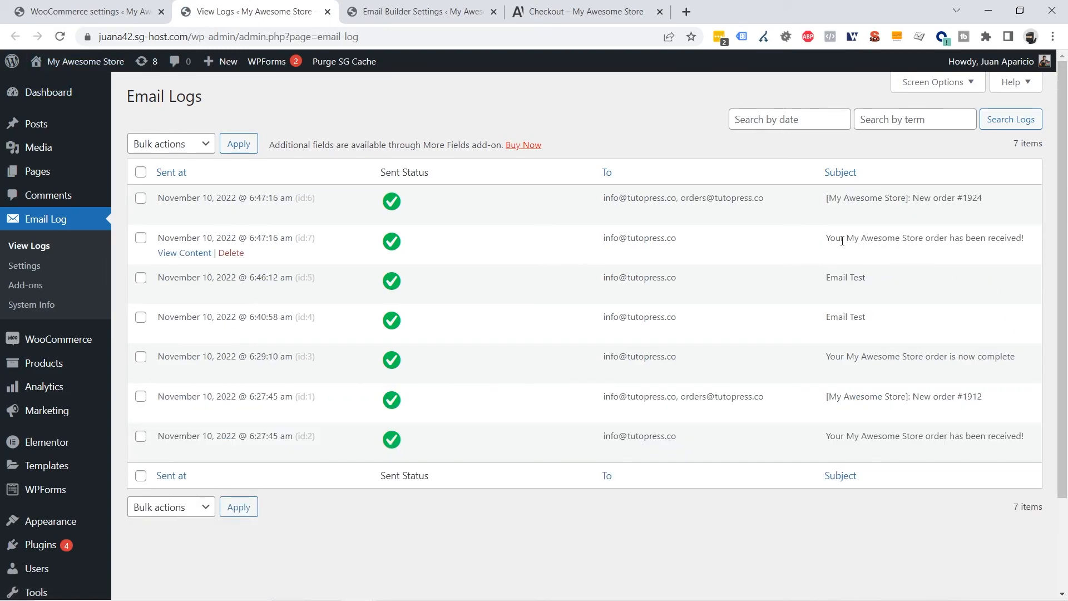
left_click_drag(842, 241, 939, 242)
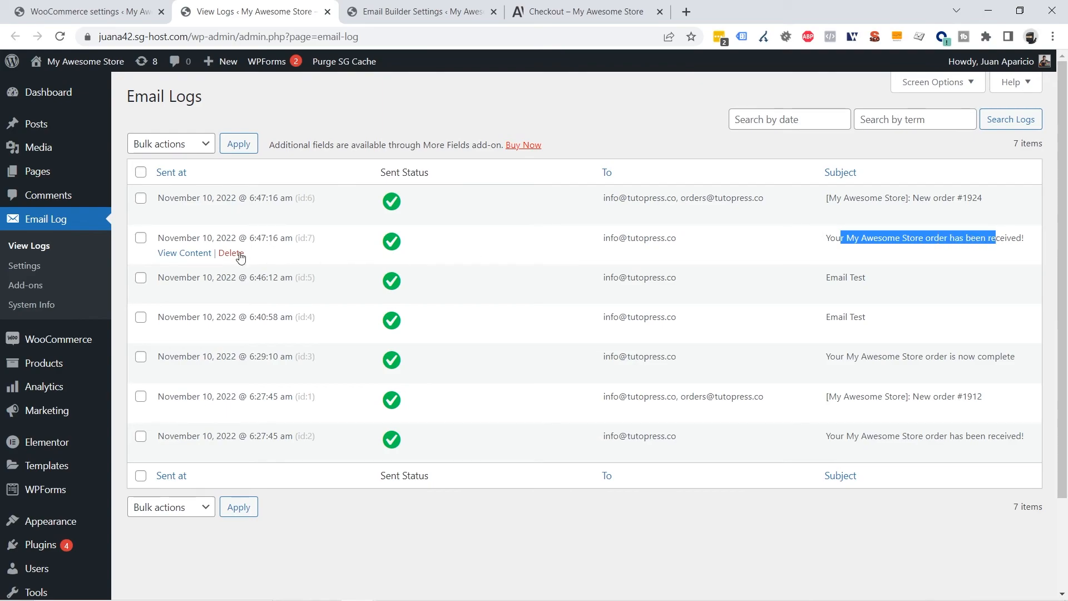
left_click(184, 253)
scroll(507, 333, "down", 6)
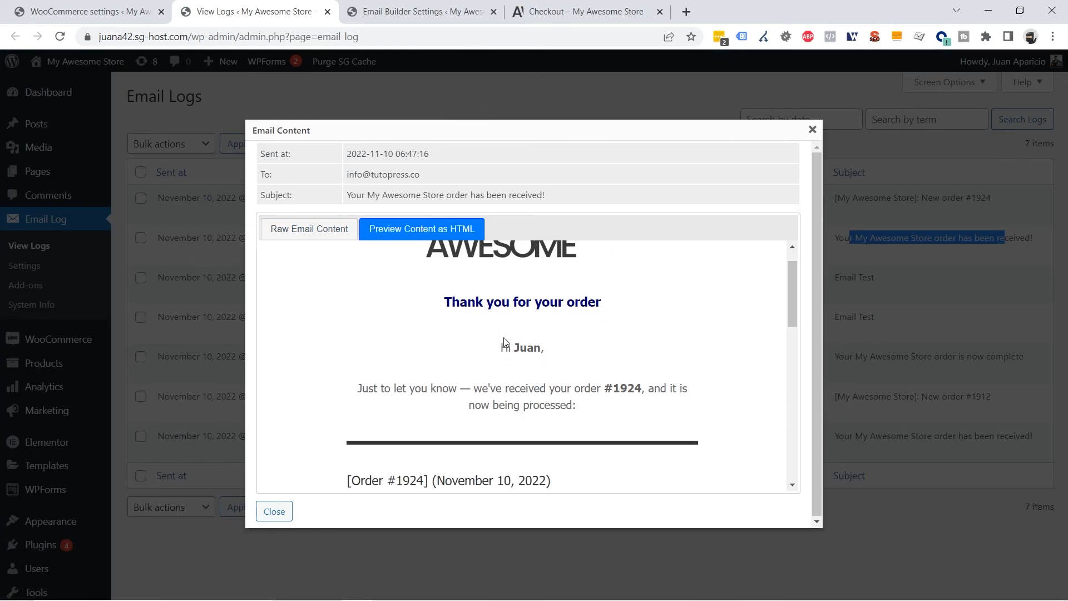
scroll(489, 339, "down", 3)
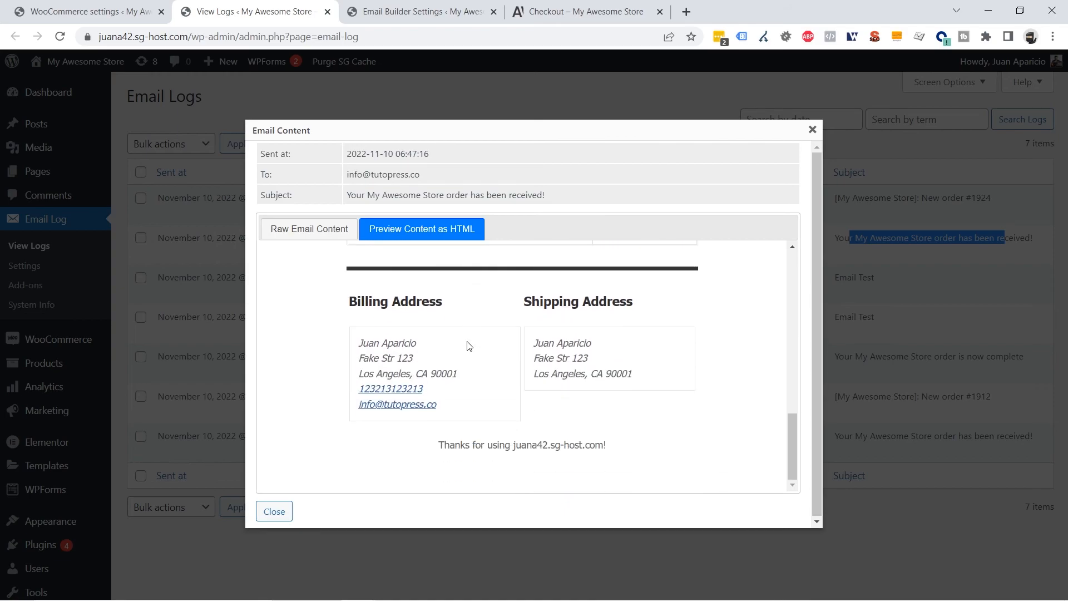
scroll(513, 390, "up", 10)
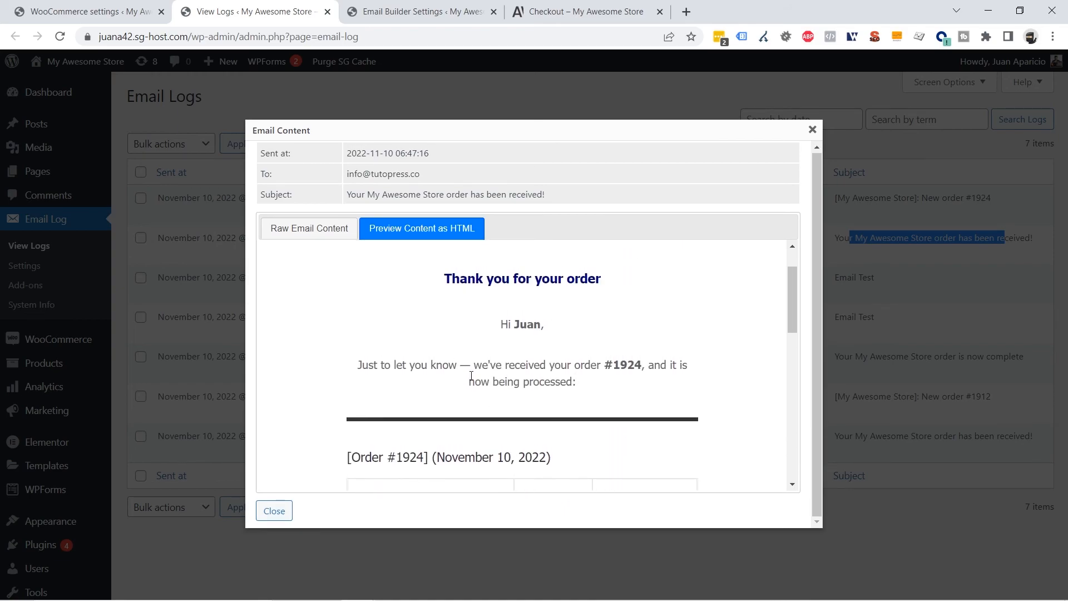
scroll(539, 365, "up", 1)
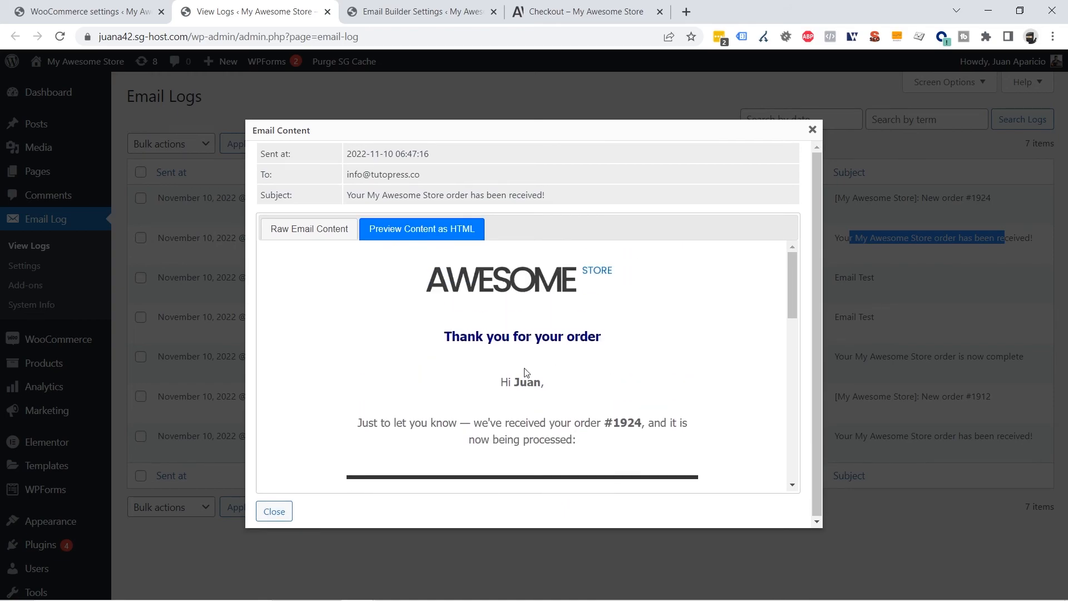
left_click(813, 130)
Preview the 'New order #1924' notification email's content in the logs
left_click_drag(1000, 202, 802, 202)
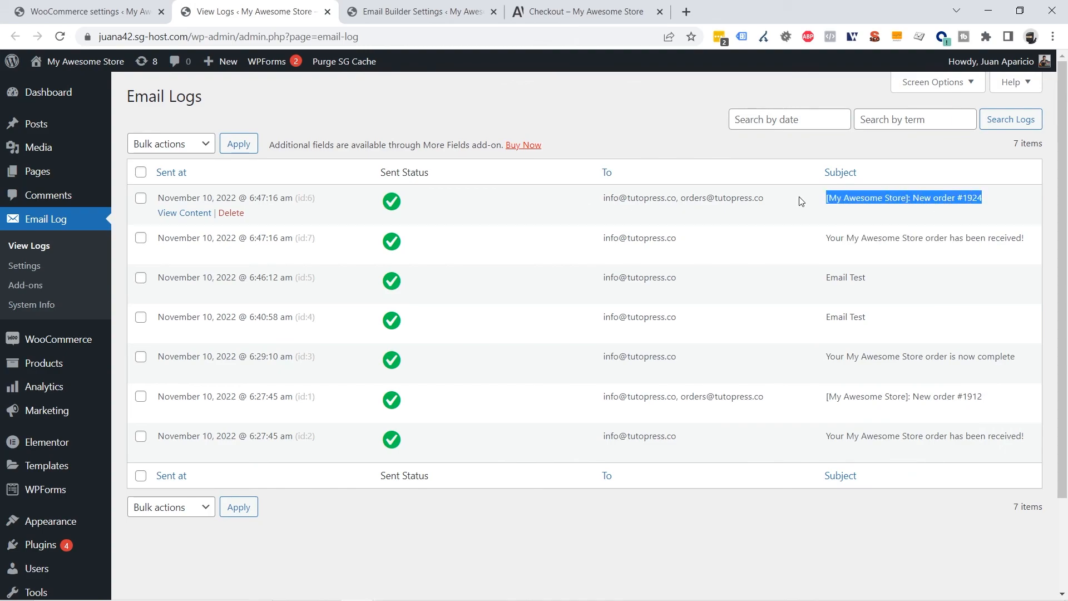
left_click(186, 214)
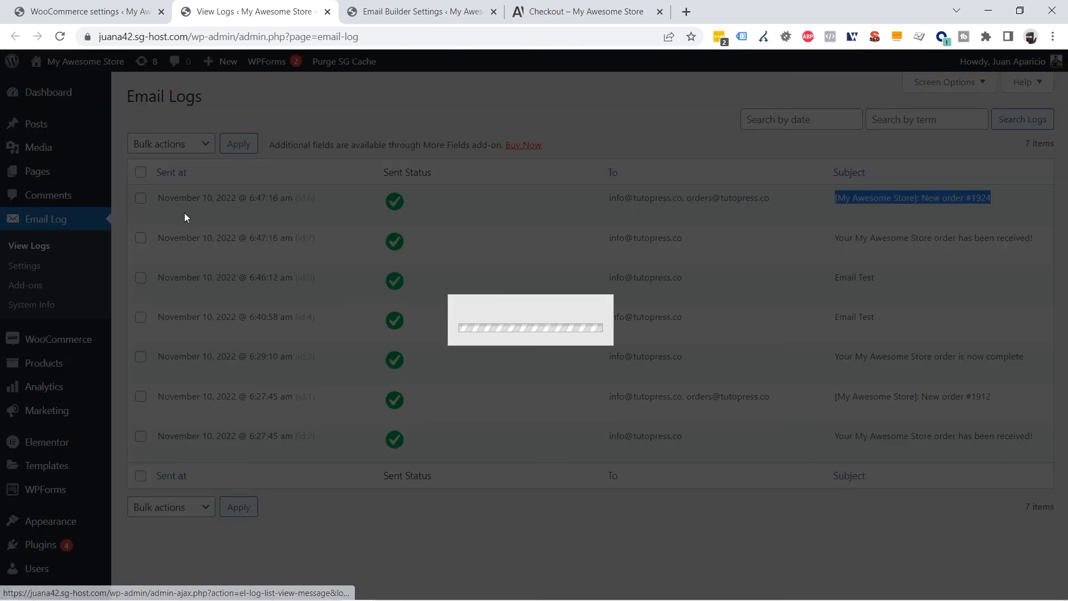
scroll(536, 379, "down", 10)
scroll(536, 379, "down", 3)
scroll(531, 312, "up", 15)
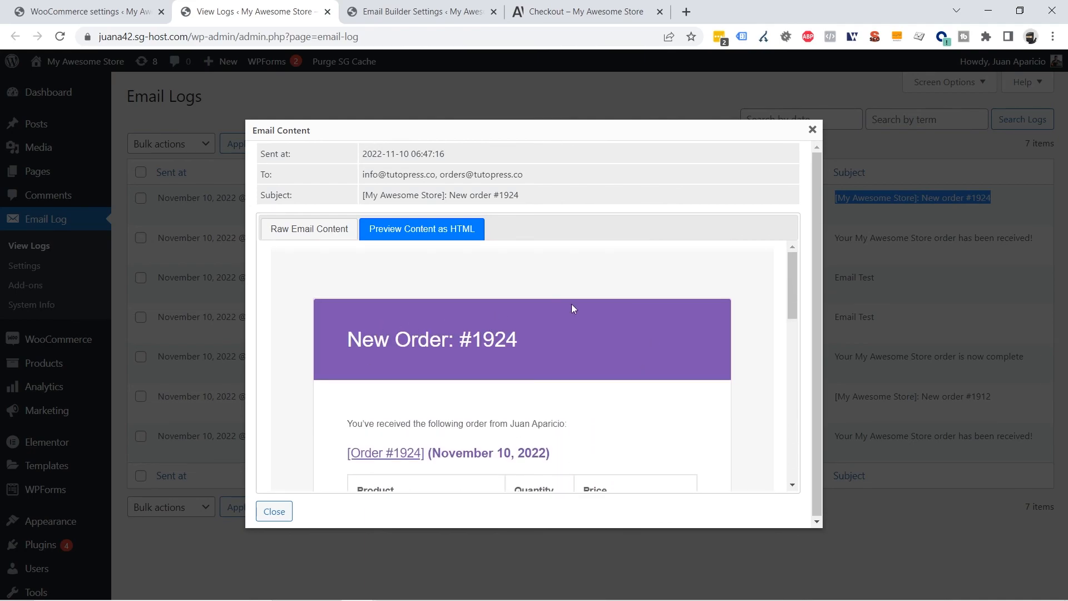
left_click(813, 130)
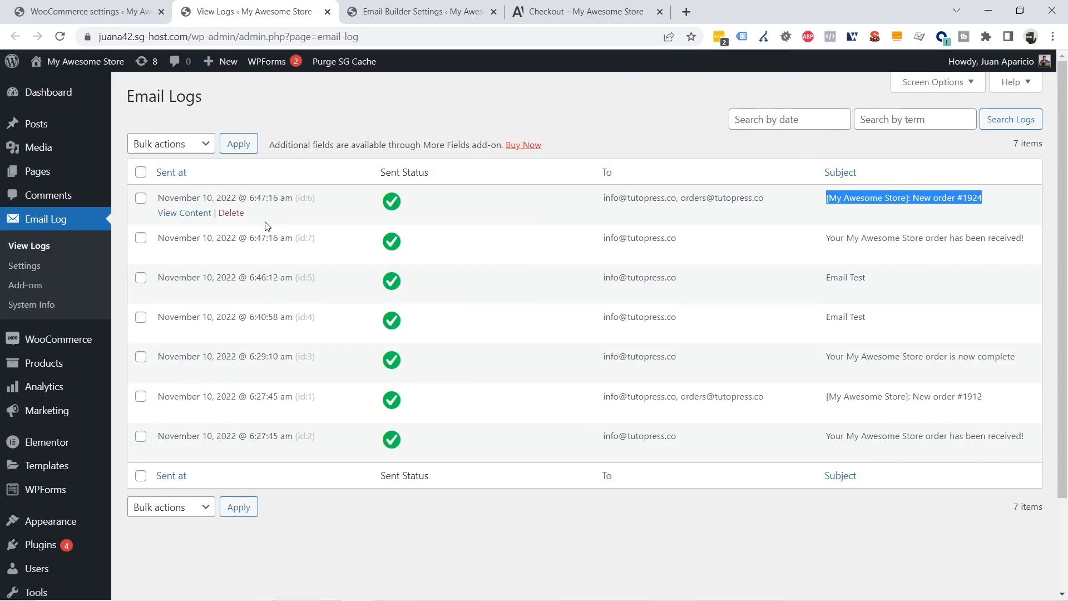
left_click_drag(1008, 201, 265, 198)
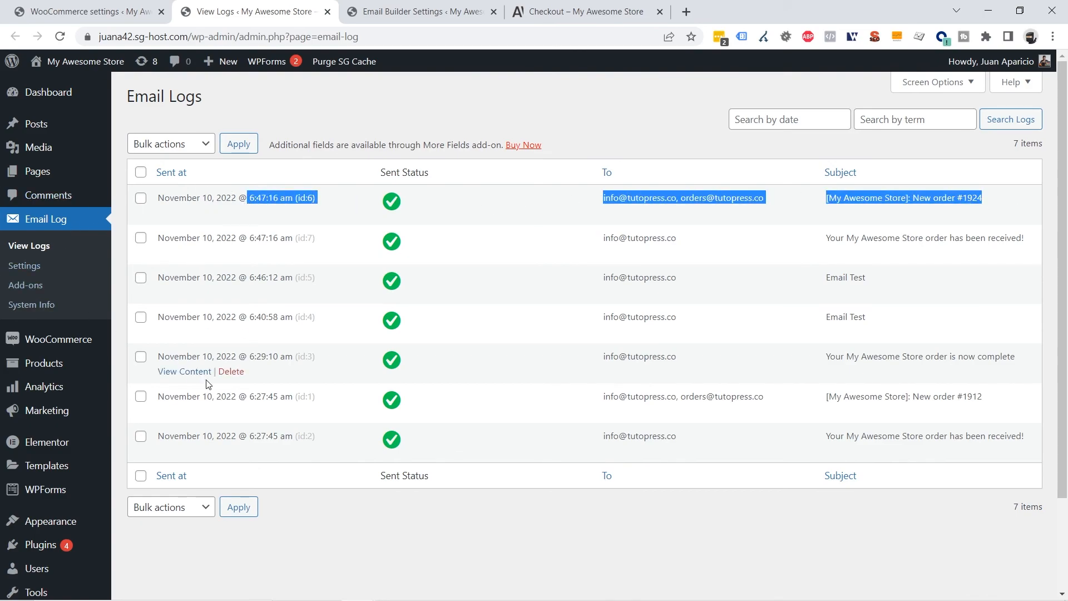
Change order #1924's status from Processing to Completed and update the order
left_click(105, 14)
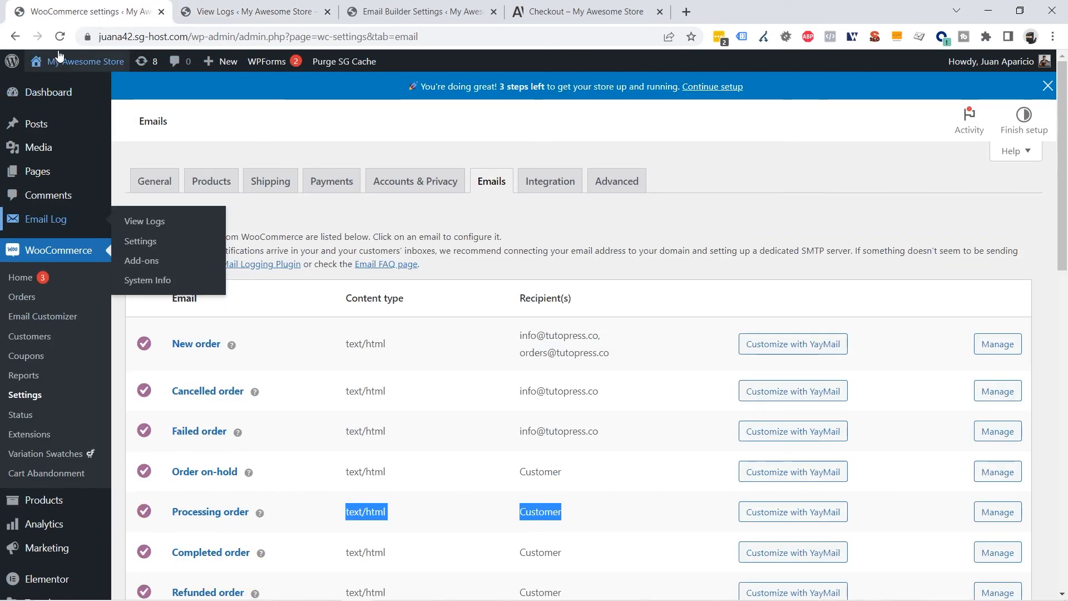
left_click(22, 300)
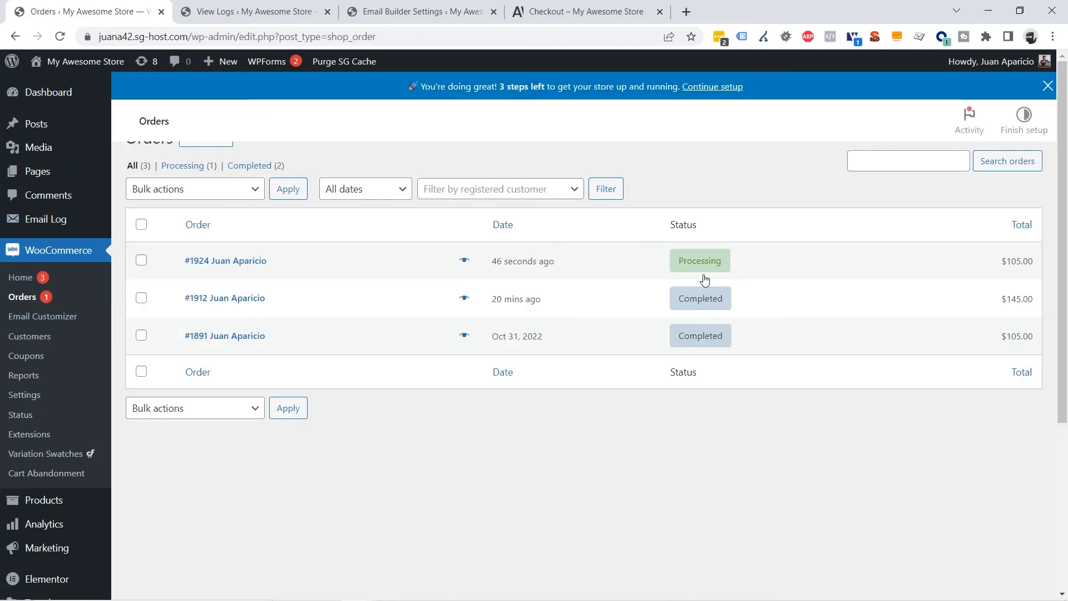
left_click(252, 289)
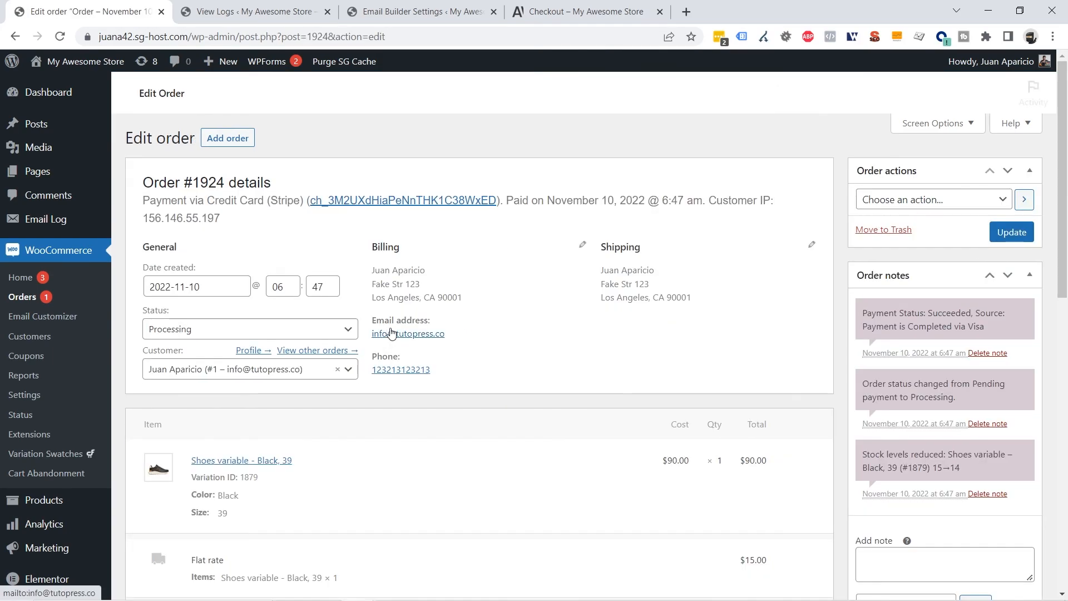
scroll(390, 334, "down", 5)
scroll(392, 334, "up", 5)
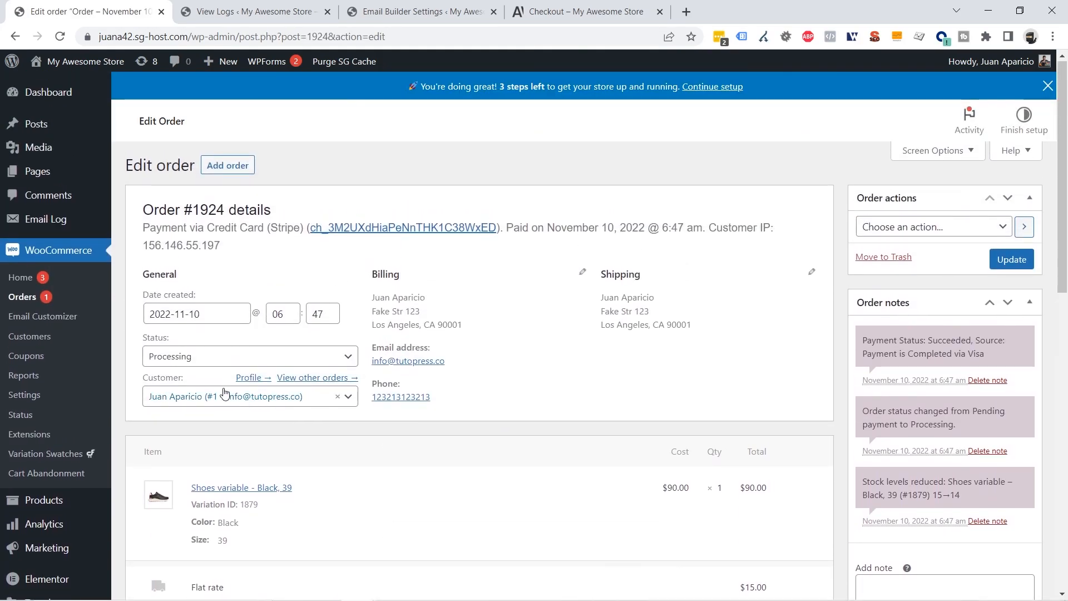
left_click(191, 356)
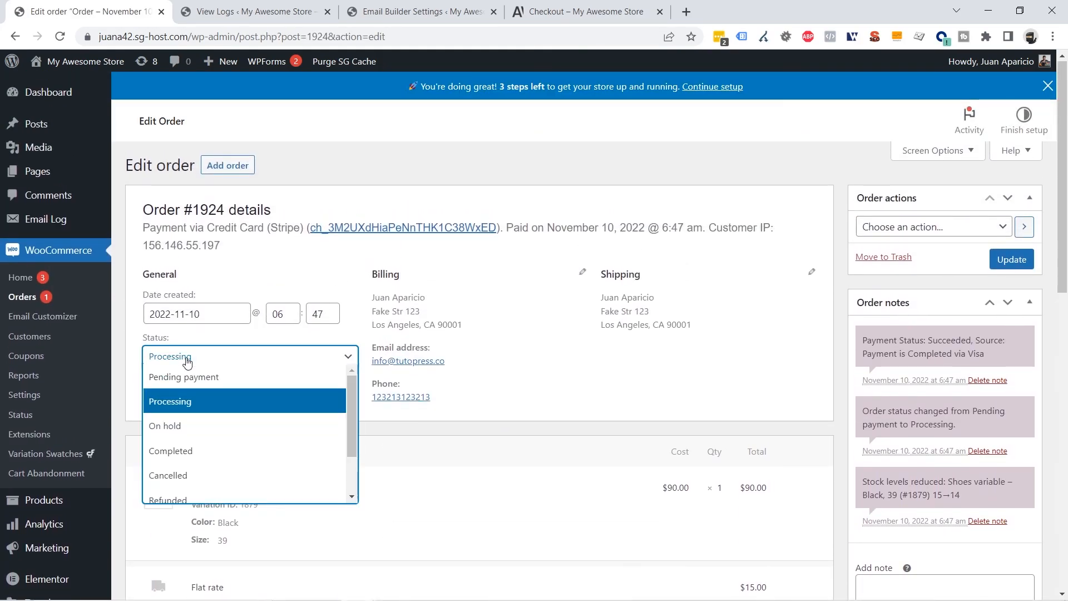
left_click(182, 452)
left_click(1010, 261)
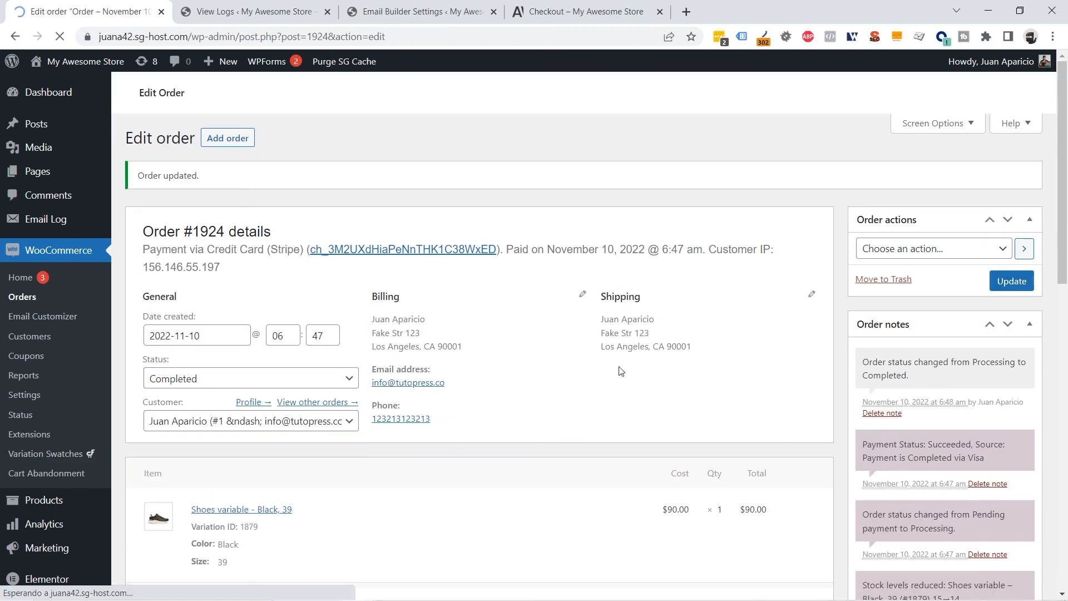
left_click(233, 13)
Preview the new 6:48:12 'order is now complete' email showing the AWESOME STORE design and $105.00 total
left_click(59, 37)
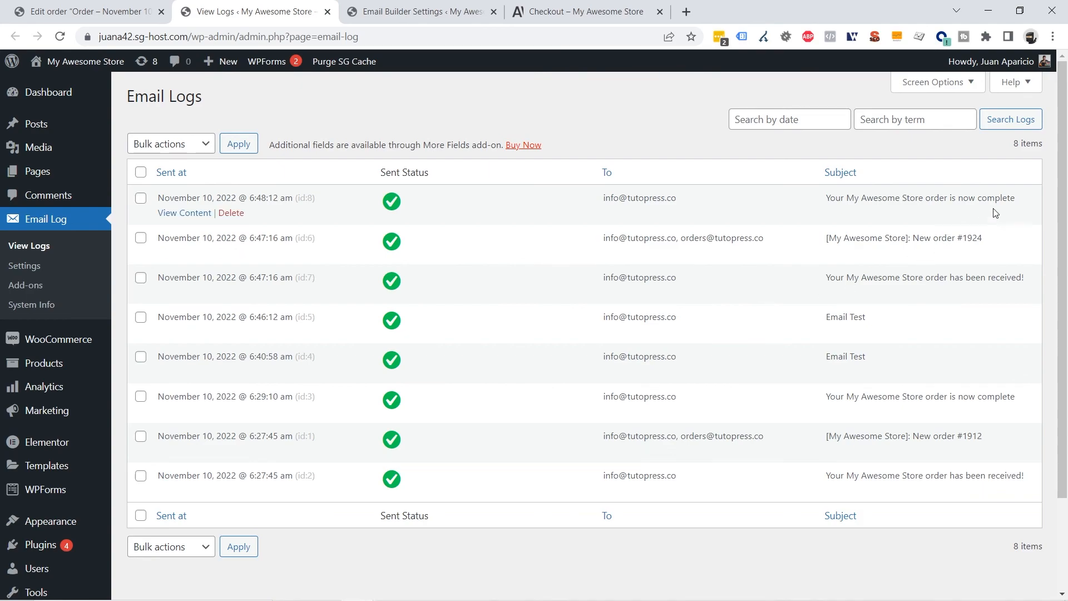
left_click_drag(1011, 199, 874, 199)
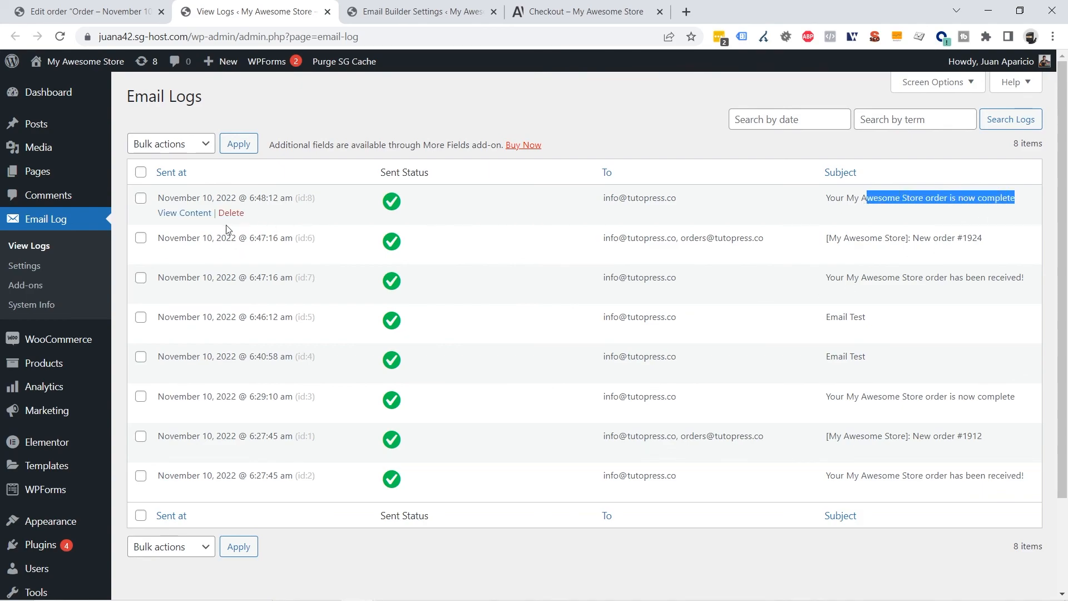
left_click(178, 217)
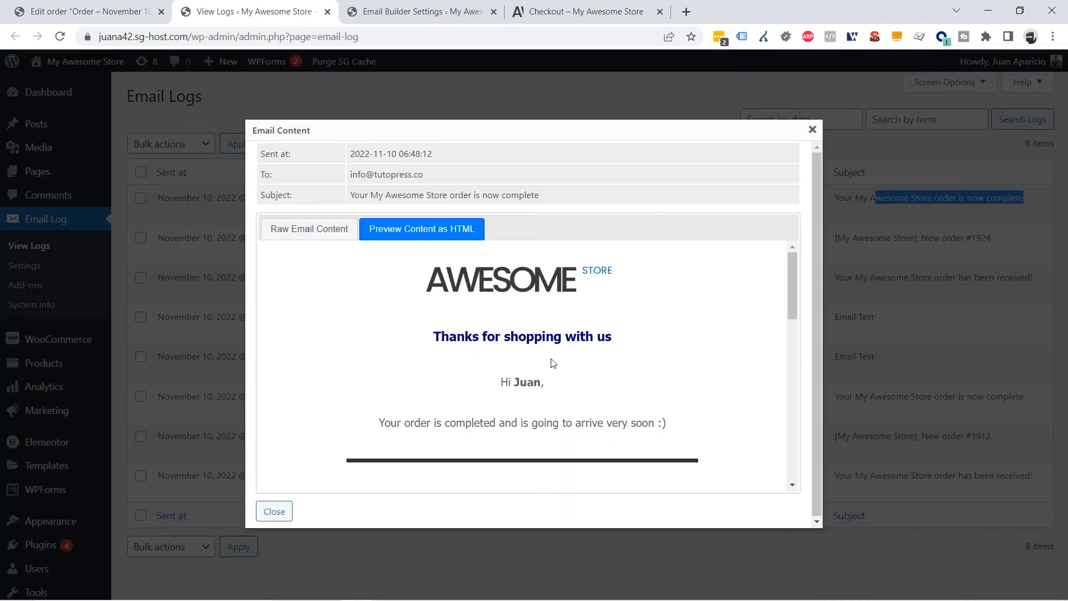
scroll(576, 309, "down", 1)
scroll(575, 308, "down", 10)
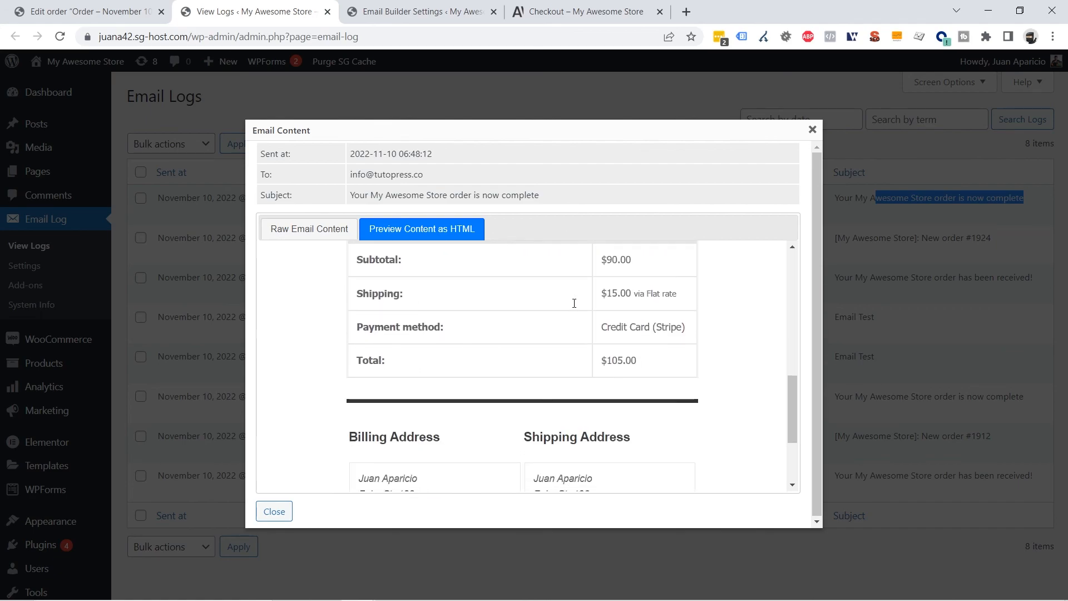